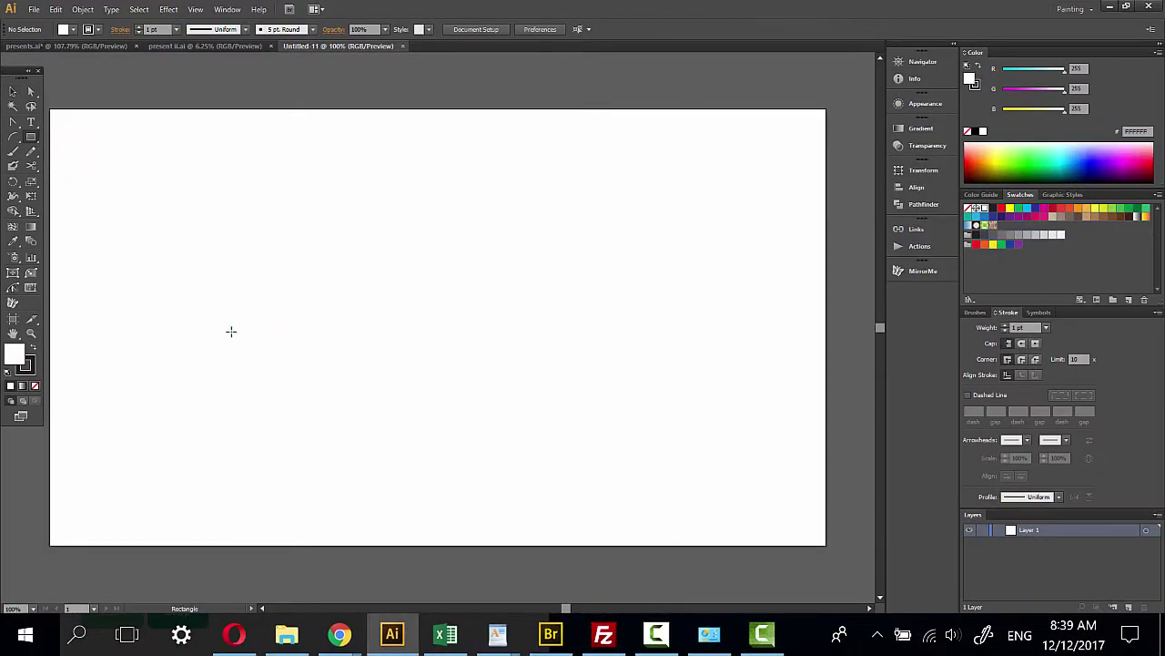
Draw a red box body rectangle with a wider, shorter lid rectangle on top
{"action": "left_click_drag", "start_coordinate": [285, 333], "coordinate": [540, 453]}
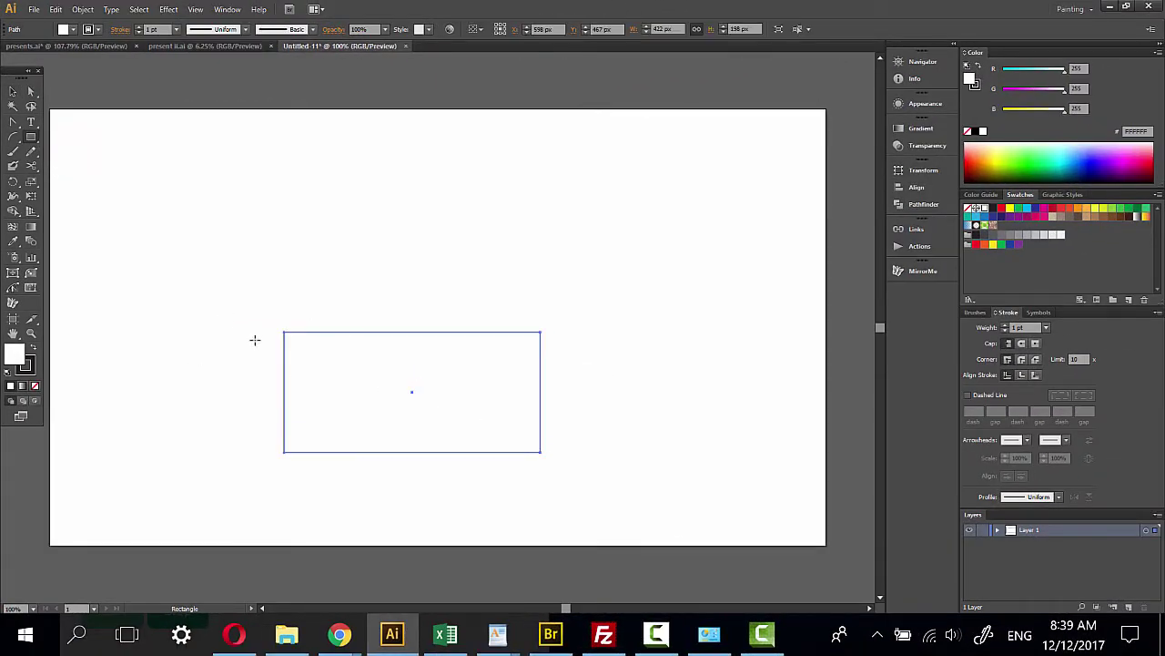
{"action": "left_click", "coordinate": [968, 157]}
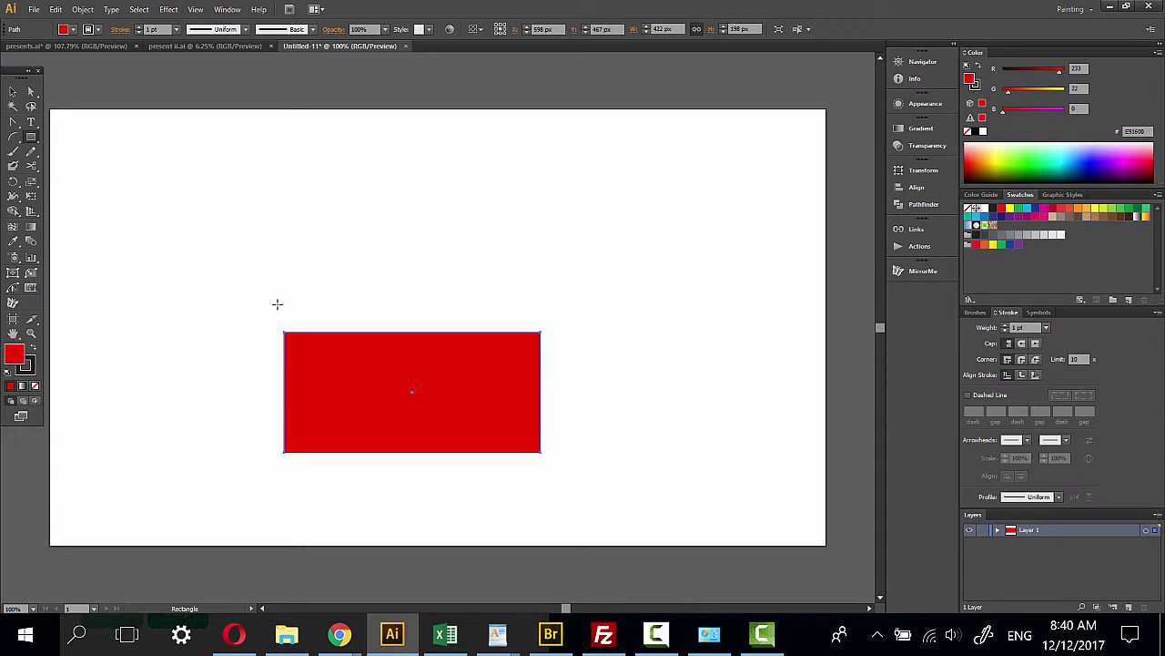
{"action": "left_click_drag", "start_coordinate": [278, 304], "coordinate": [545, 337]}
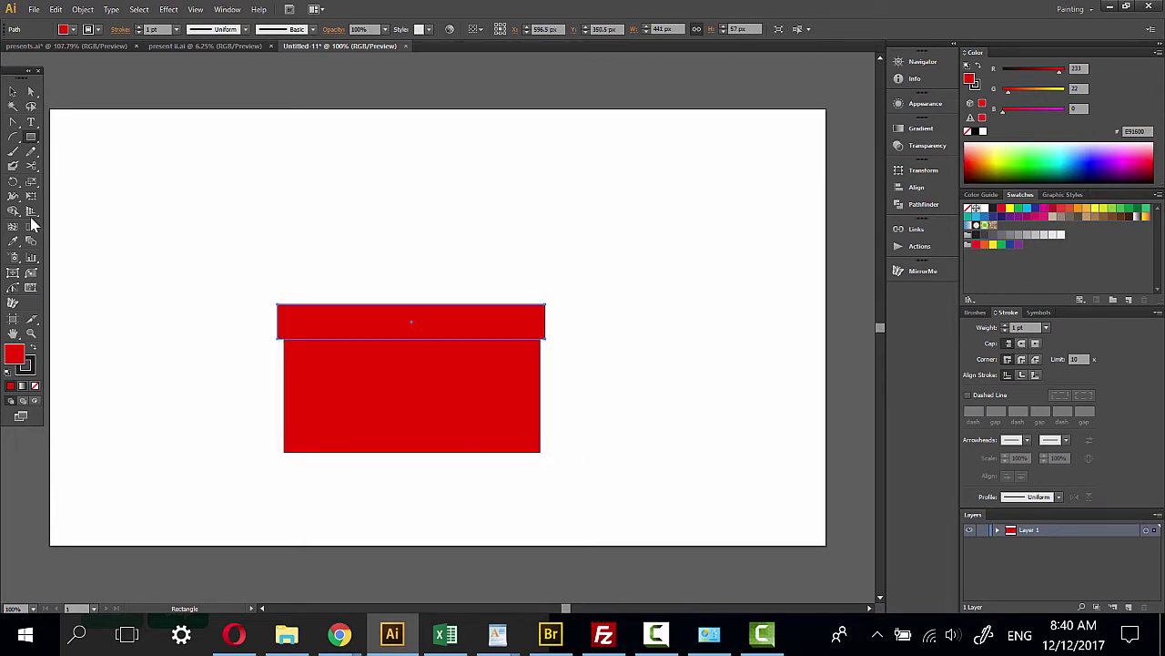
{"action": "left_click", "coordinate": [13, 91]}
{"action": "left_click_drag", "start_coordinate": [412, 304], "coordinate": [412, 308]}
{"action": "left_click", "coordinate": [264, 278]}
Give both the lid and box body a 5 pt dark outline
{"action": "left_click_drag", "start_coordinate": [265, 278], "coordinate": [591, 483]}
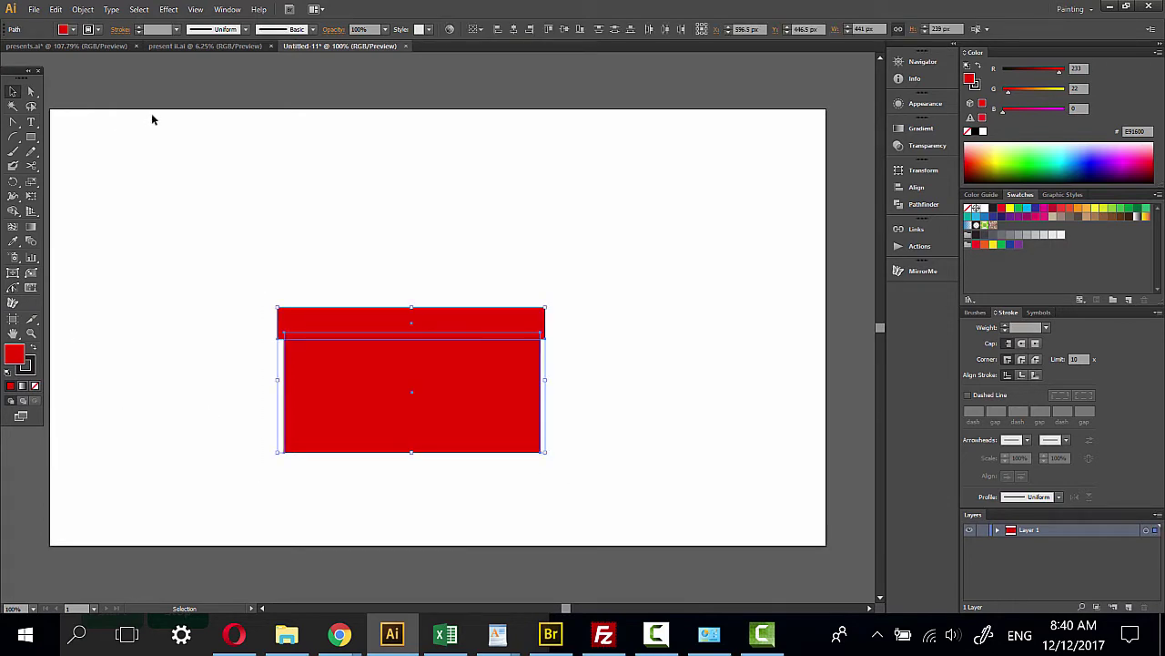
{"action": "scroll", "coordinate": [162, 35], "scroll_direction": "up", "scroll_amount": 1}
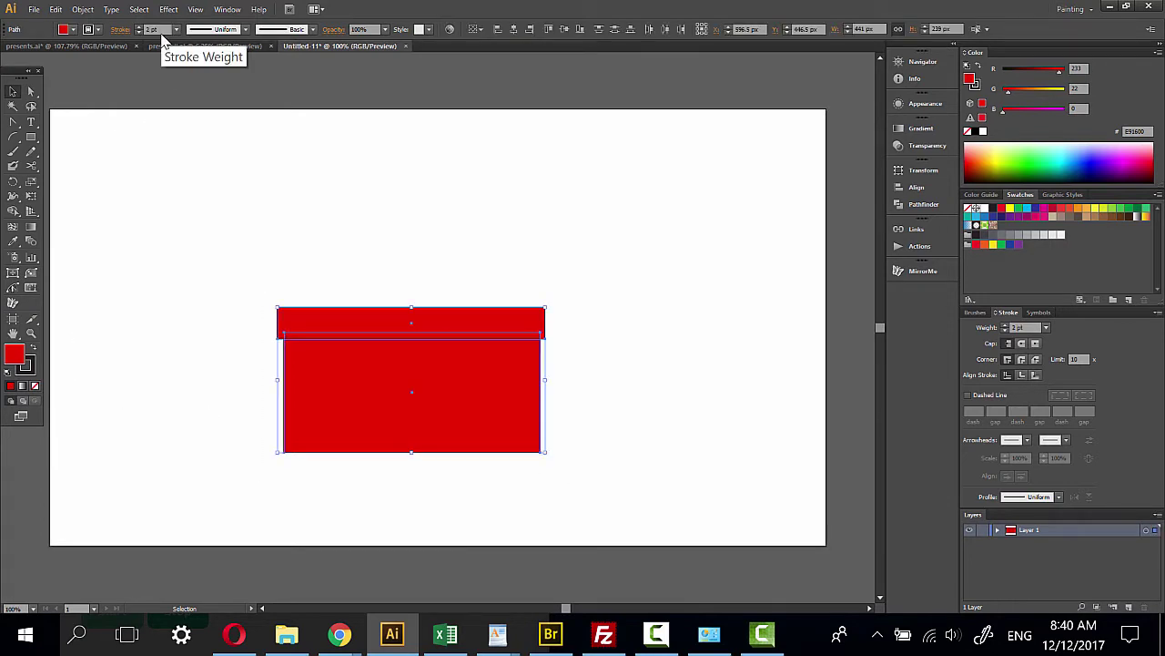
{"action": "scroll", "coordinate": [164, 32], "scroll_direction": "up", "scroll_amount": 1}
{"action": "scroll", "coordinate": [164, 31], "scroll_direction": "up", "scroll_amount": 1}
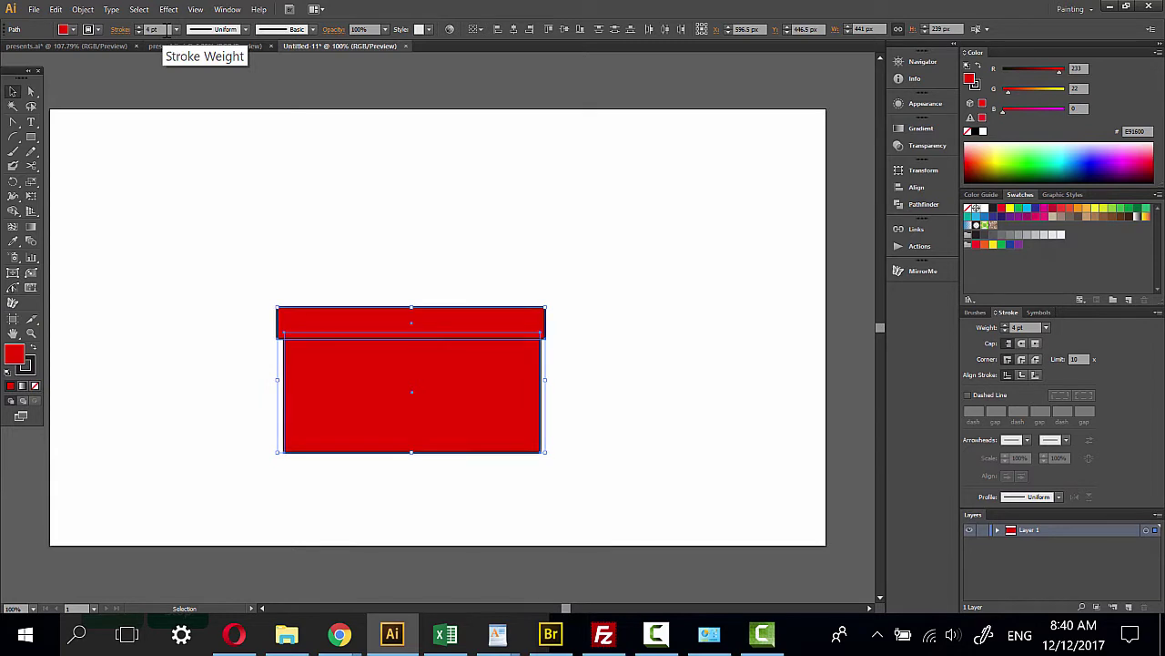
{"action": "scroll", "coordinate": [166, 33], "scroll_direction": "up", "scroll_amount": 1}
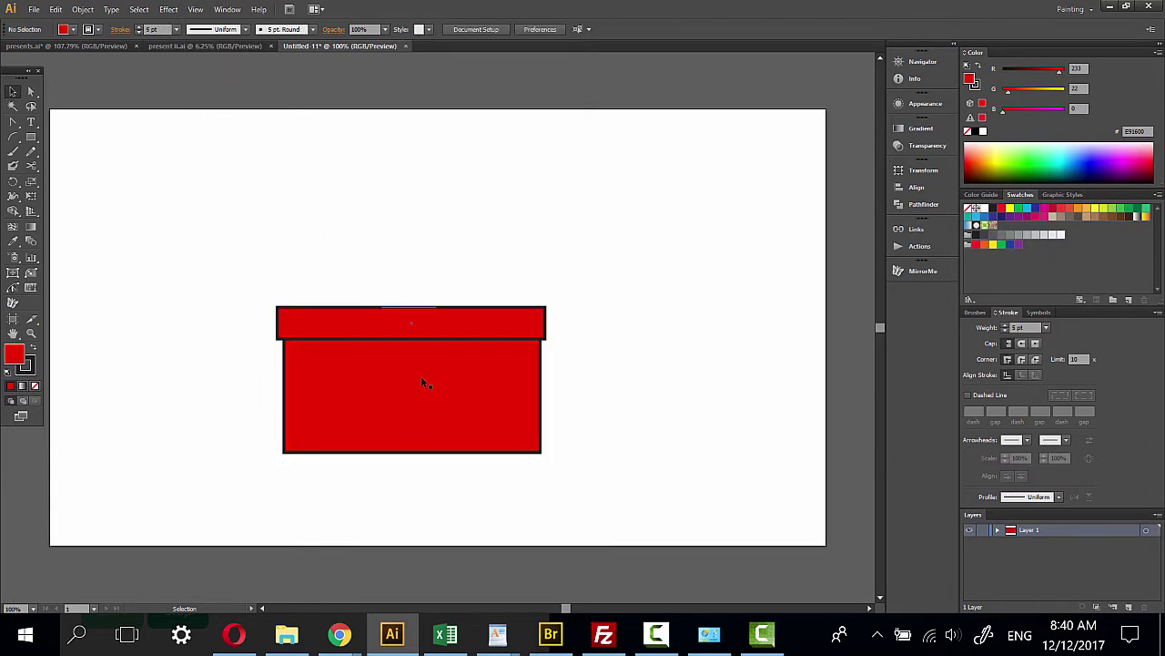
{"action": "left_click", "coordinate": [301, 237]}
Draw a narrow yellow ribbon rectangle down the gift and horizontally centre it on the lid and box
{"action": "left_click", "coordinate": [30, 136]}
{"action": "left_click_drag", "start_coordinate": [387, 306], "coordinate": [422, 453]}
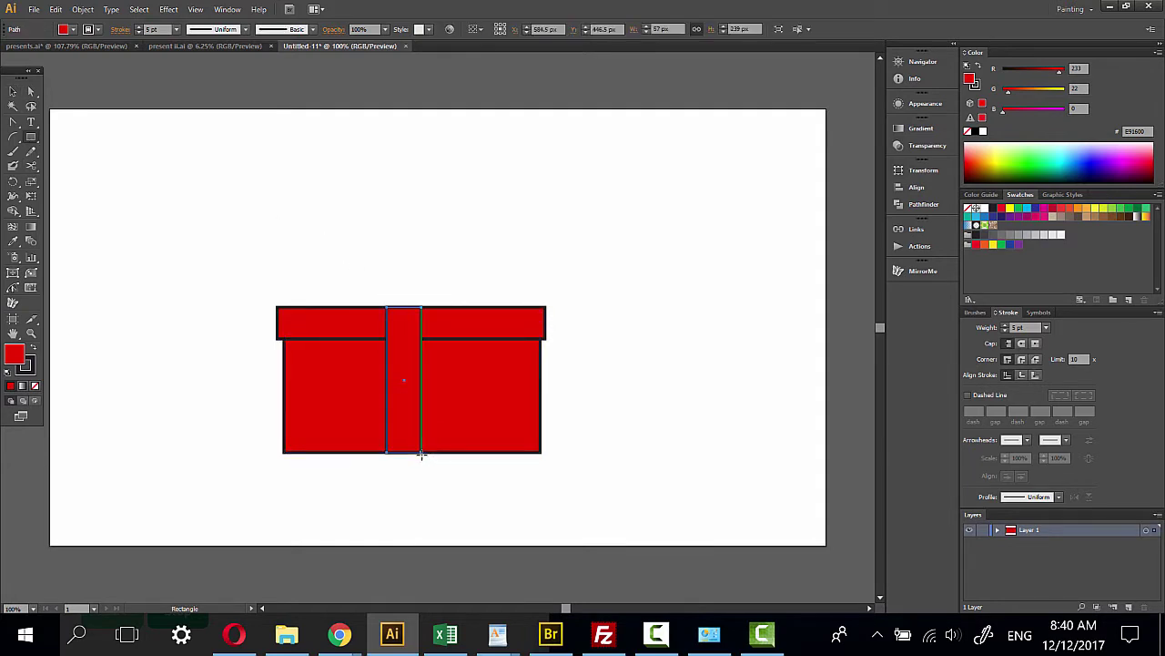
{"action": "left_click_drag", "start_coordinate": [1036, 89], "coordinate": [1060, 100]}
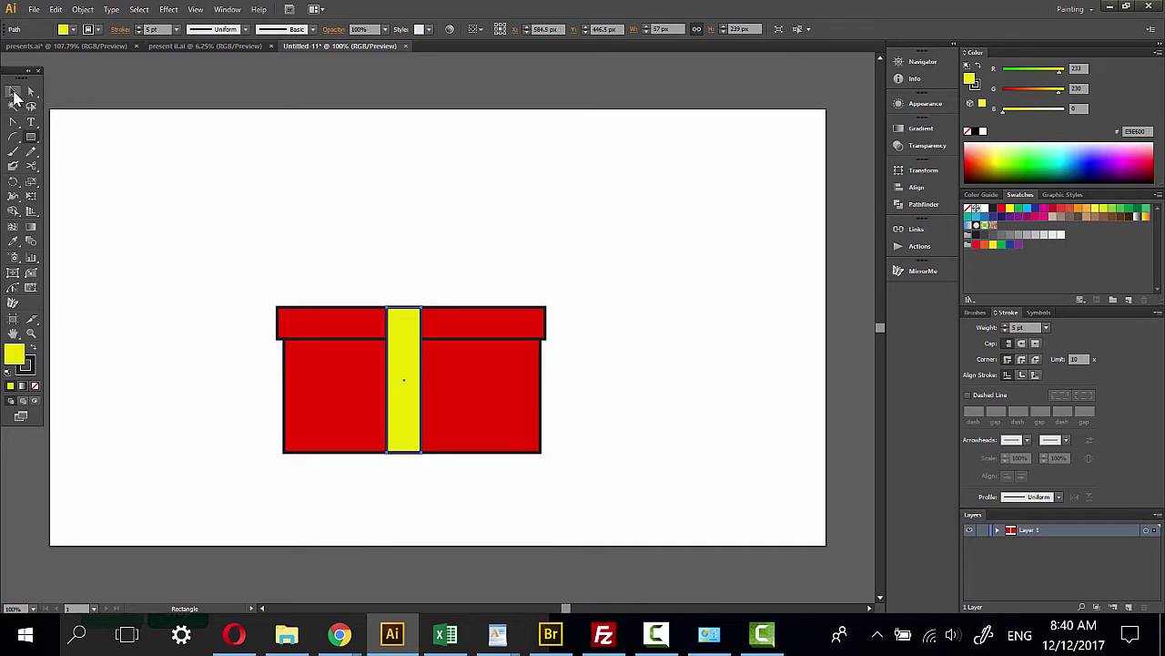
{"action": "left_click", "coordinate": [12, 92]}
{"action": "left_click_drag", "start_coordinate": [368, 265], "coordinate": [469, 463]}
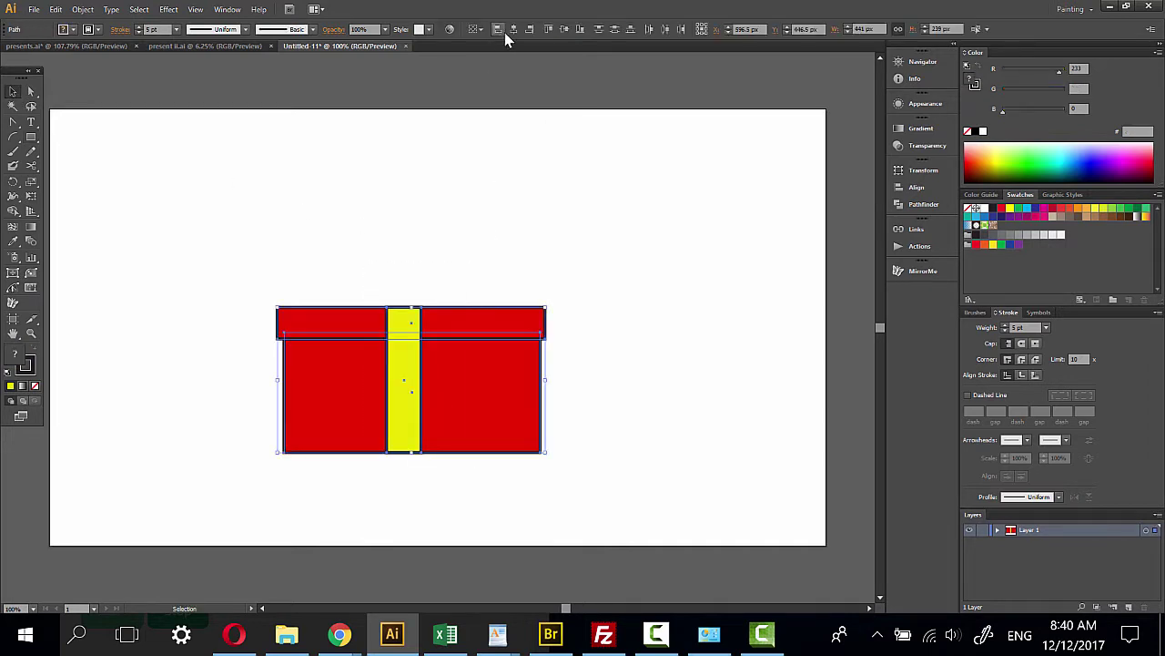
{"action": "left_click", "coordinate": [518, 32]}
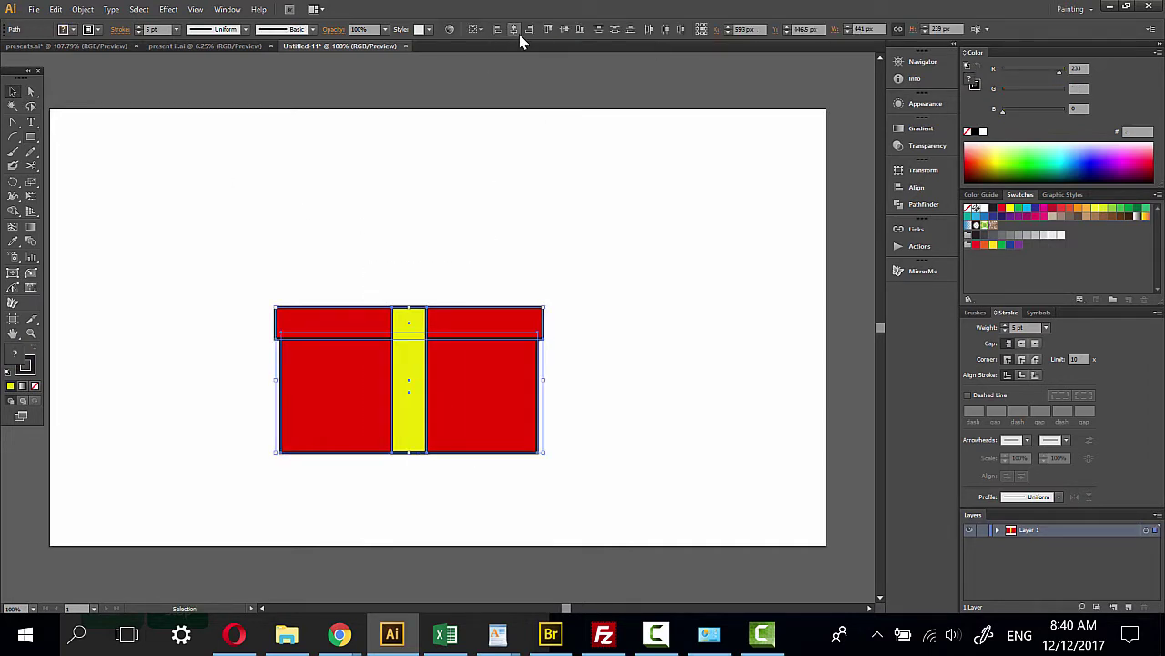
{"action": "left_click", "coordinate": [235, 476]}
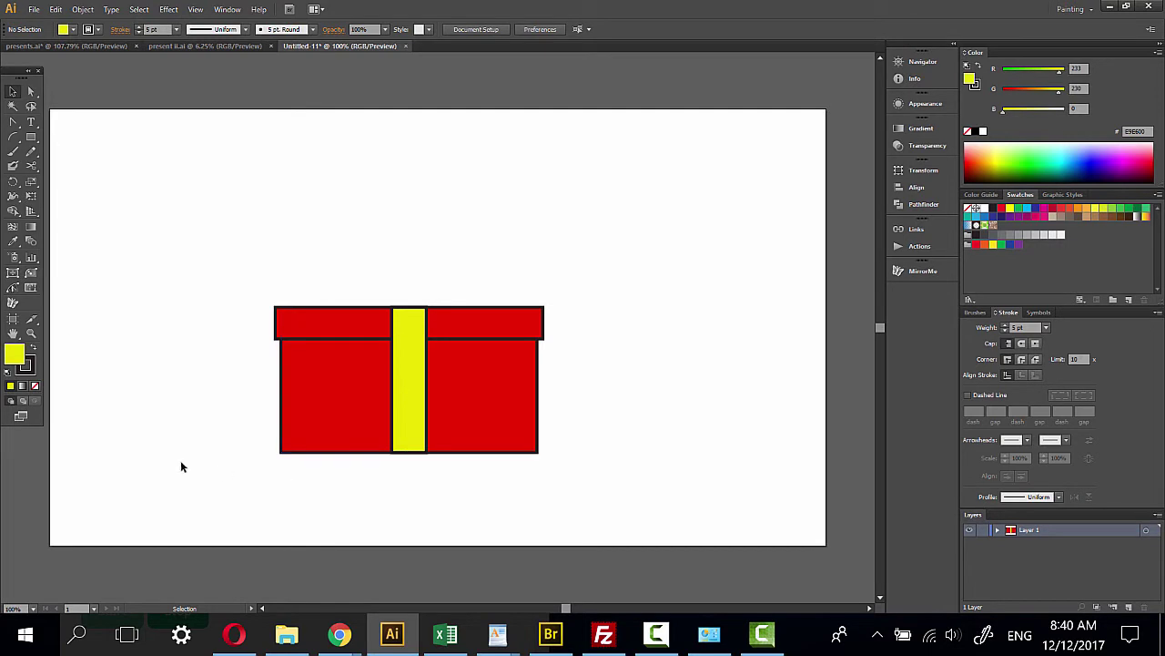
Zoom in on the gift and draw a small rounded-rectangle knot at the ribbon's top
{"action": "left_click", "coordinate": [32, 334]}
{"action": "left_click_drag", "start_coordinate": [240, 200], "coordinate": [576, 409]}
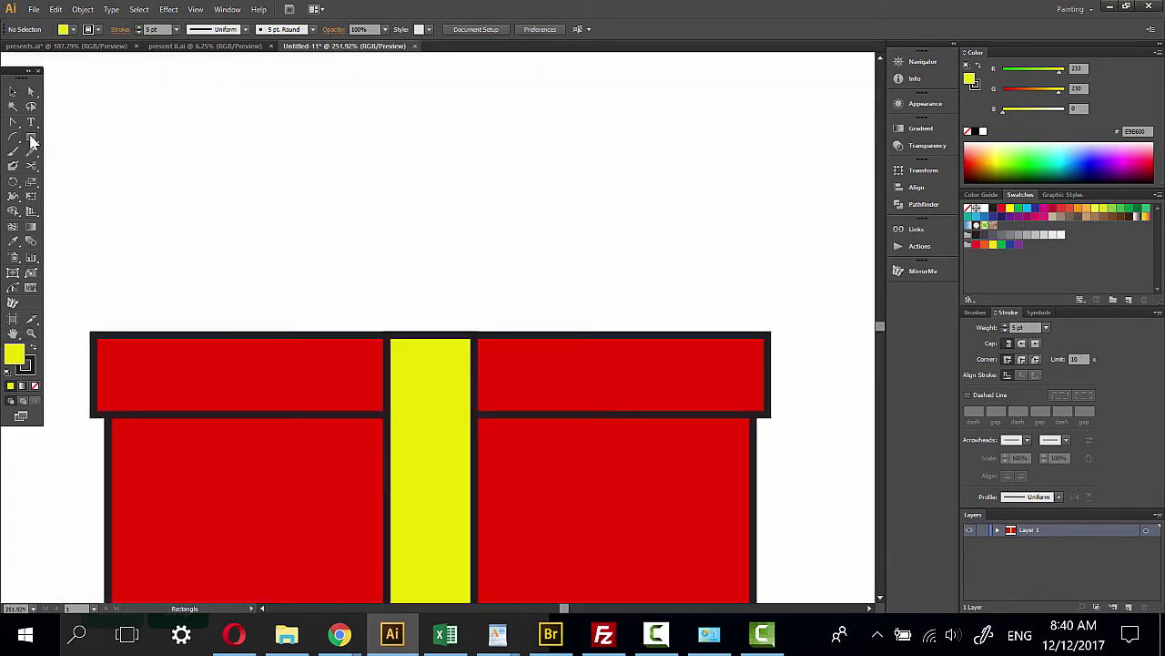
{"action": "left_click", "coordinate": [31, 137]}
{"action": "left_click", "coordinate": [95, 151]}
{"action": "left_click_drag", "start_coordinate": [402, 285], "coordinate": [469, 346]}
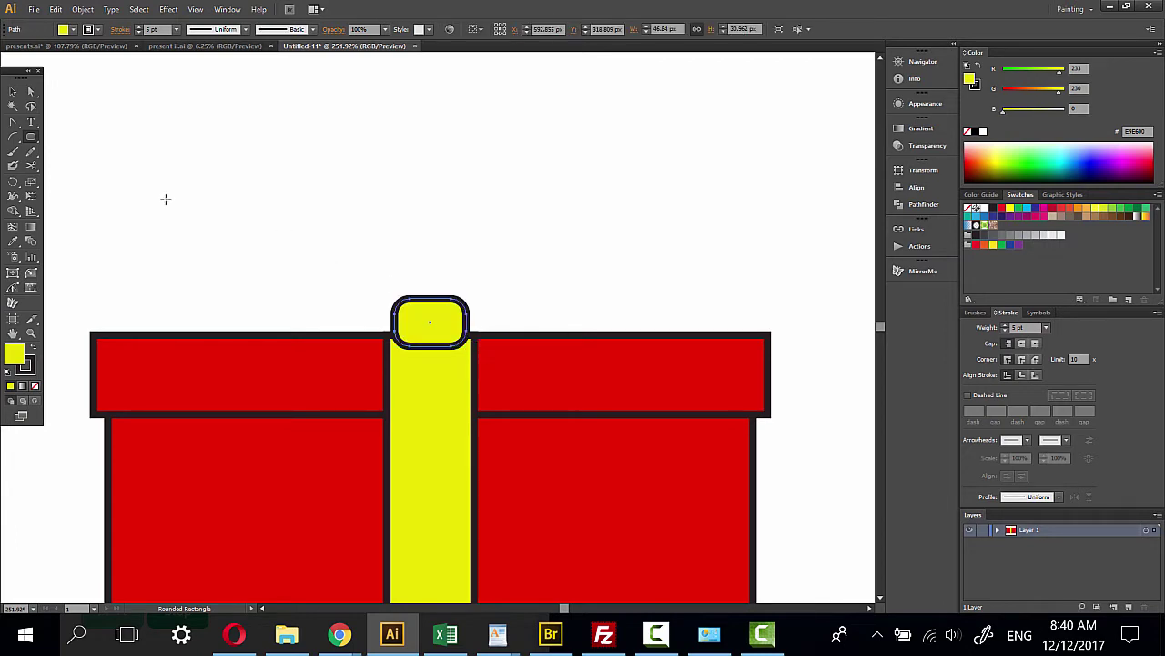
Send the knot to the back and centre it horizontally on the ribbon
{"action": "left_click", "coordinate": [13, 91]}
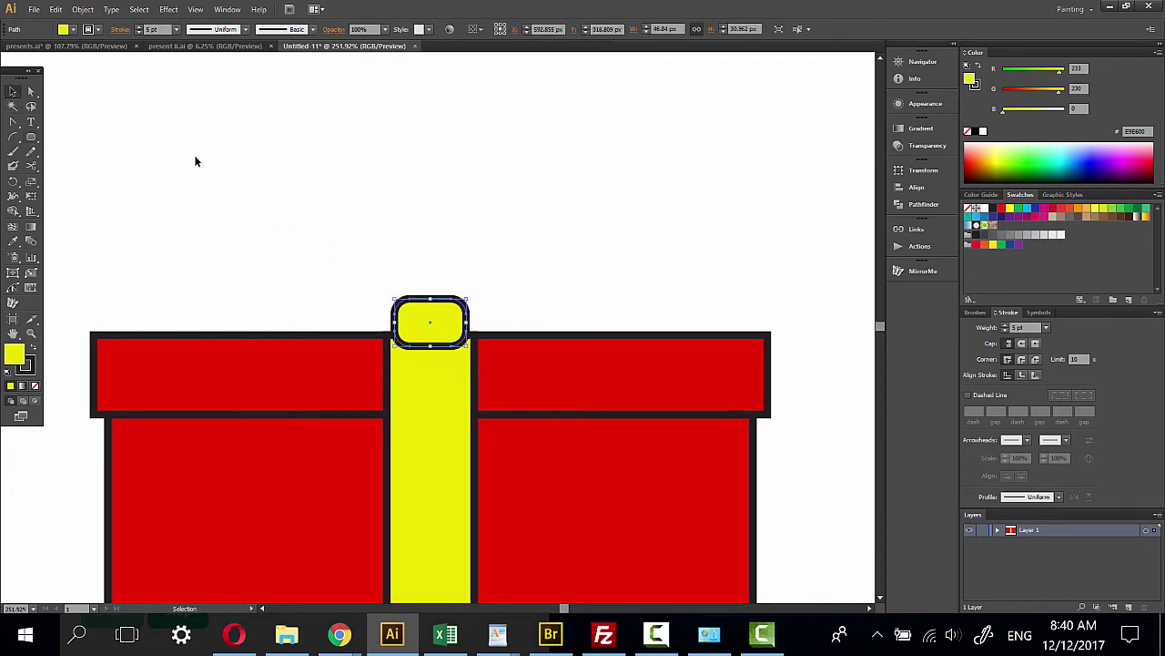
{"action": "right_click", "coordinate": [423, 329]}
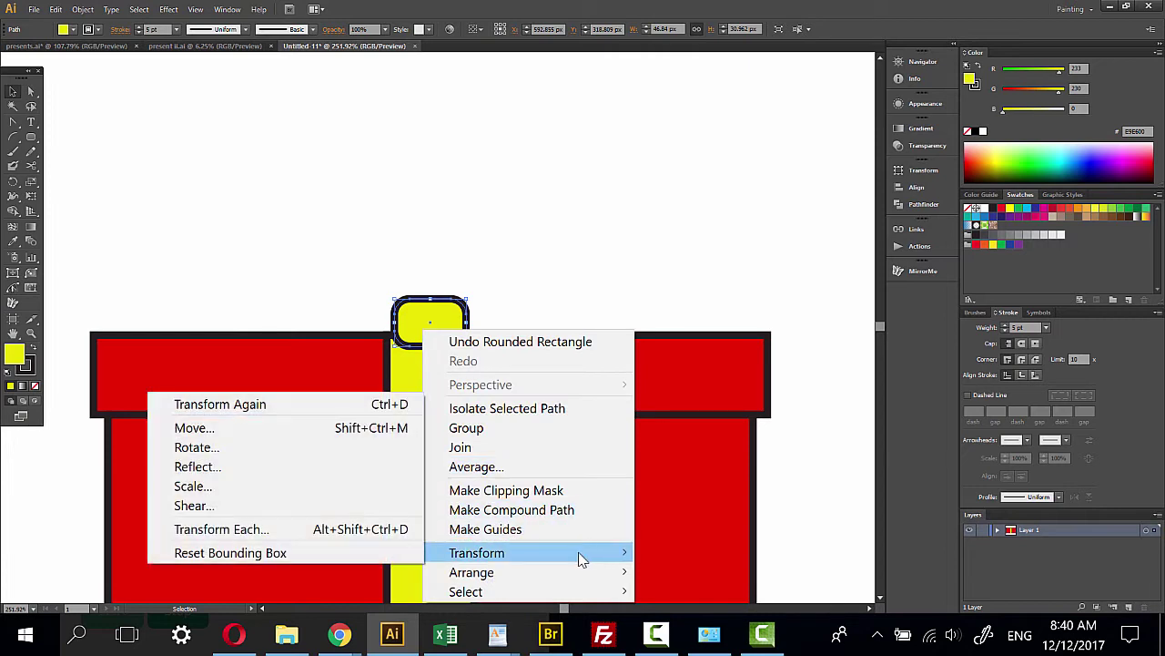
{"action": "mouse_move", "coordinate": [471, 572]}
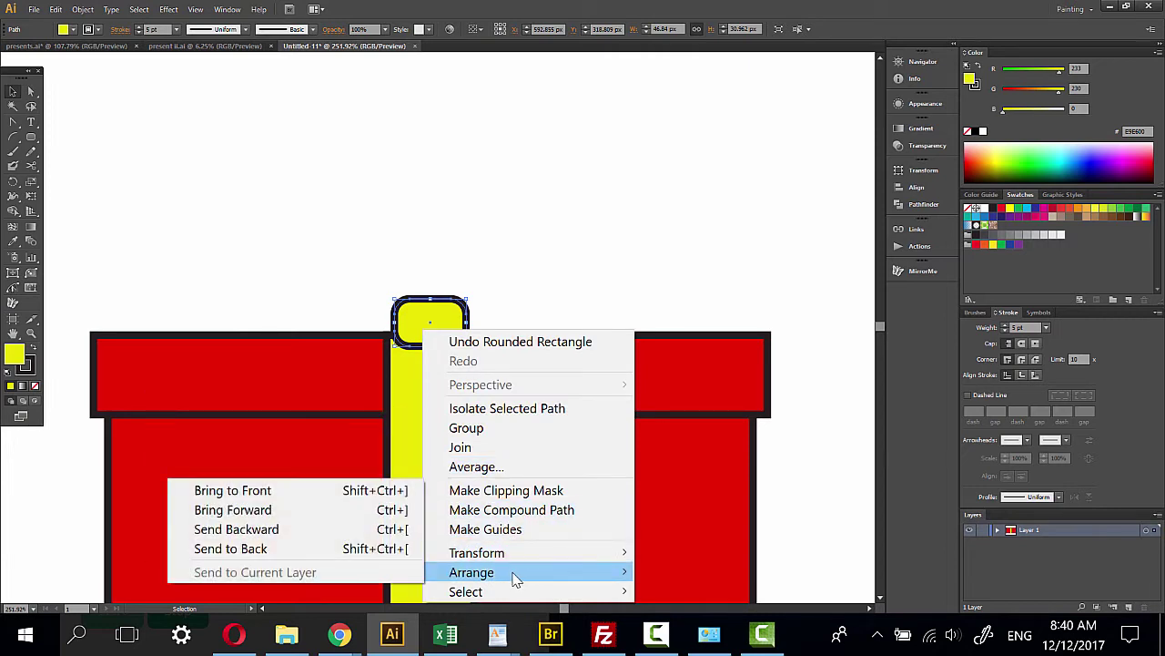
{"action": "left_click", "coordinate": [283, 550]}
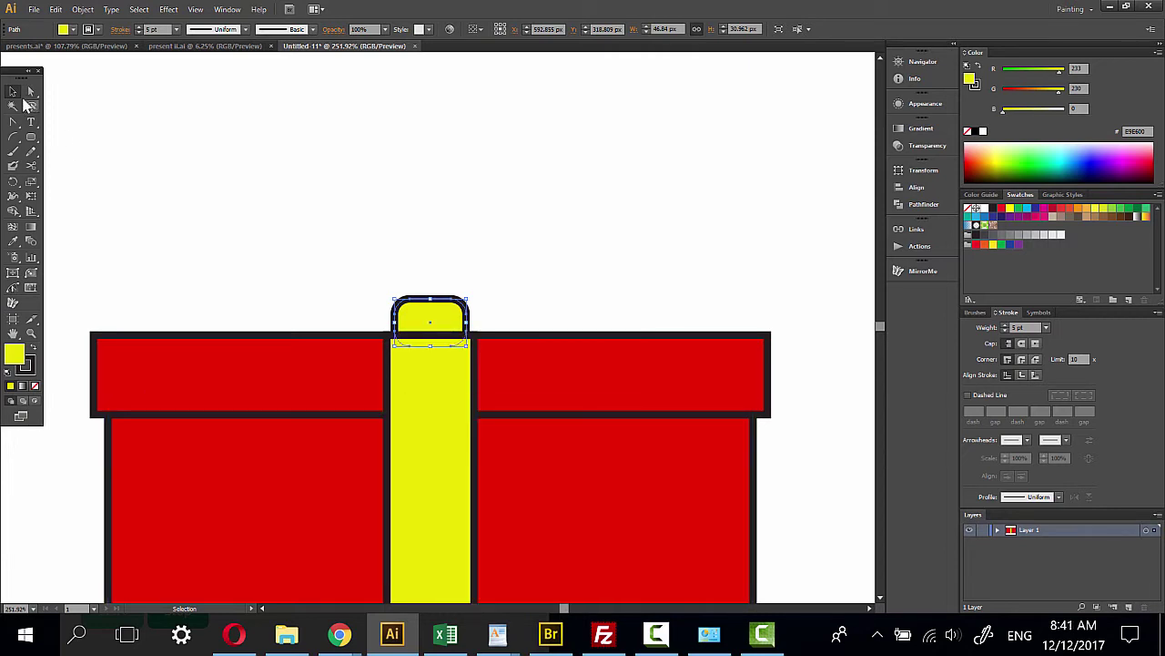
{"action": "left_click_drag", "start_coordinate": [388, 221], "coordinate": [450, 417]}
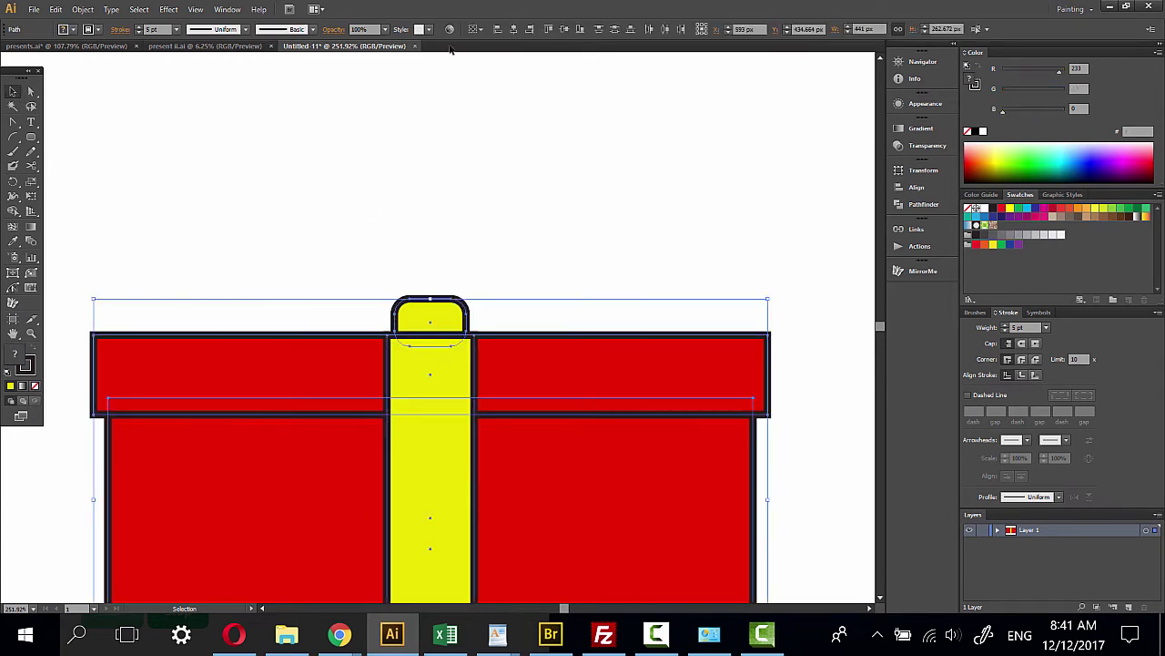
{"action": "left_click", "coordinate": [513, 30]}
{"action": "left_click", "coordinate": [125, 194]}
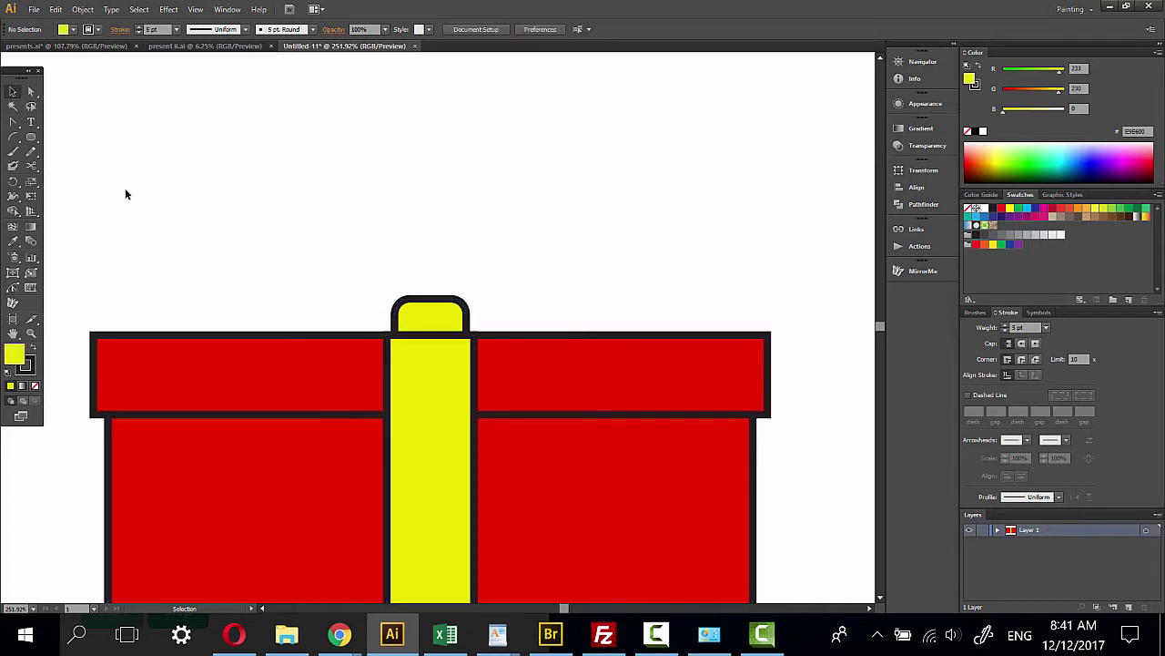
Draw an oval above the lid's left side with no fill and a 14 pt yellow outline
{"action": "left_click_drag", "start_coordinate": [31, 137], "coordinate": [112, 165]}
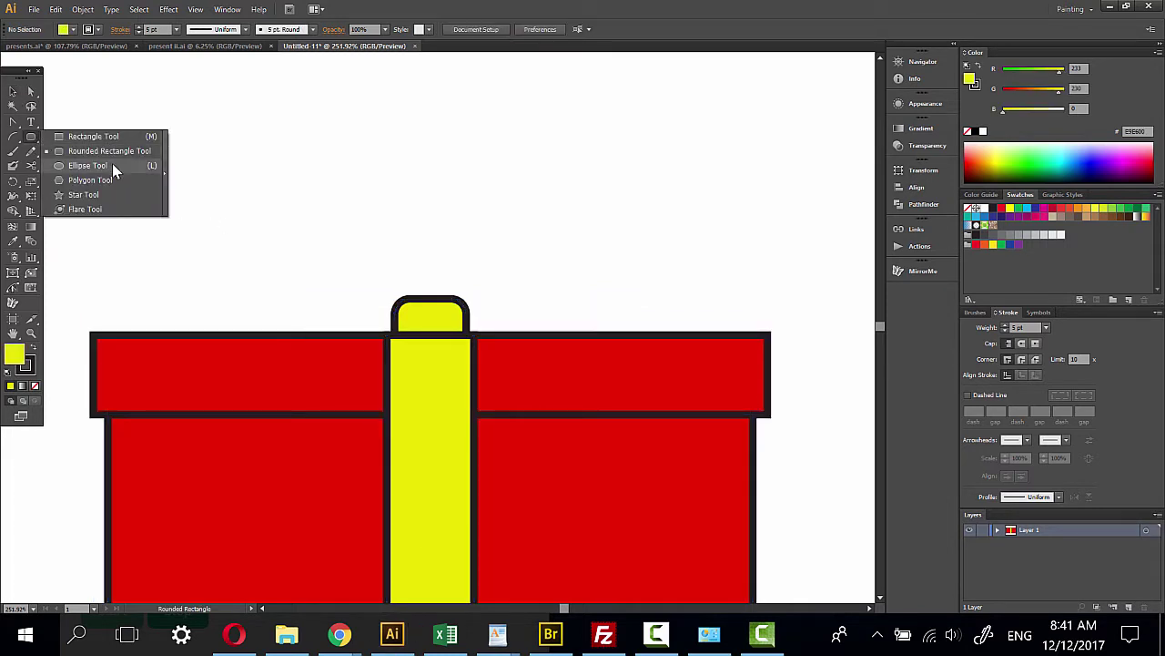
{"action": "left_click_drag", "start_coordinate": [205, 114], "coordinate": [309, 287]}
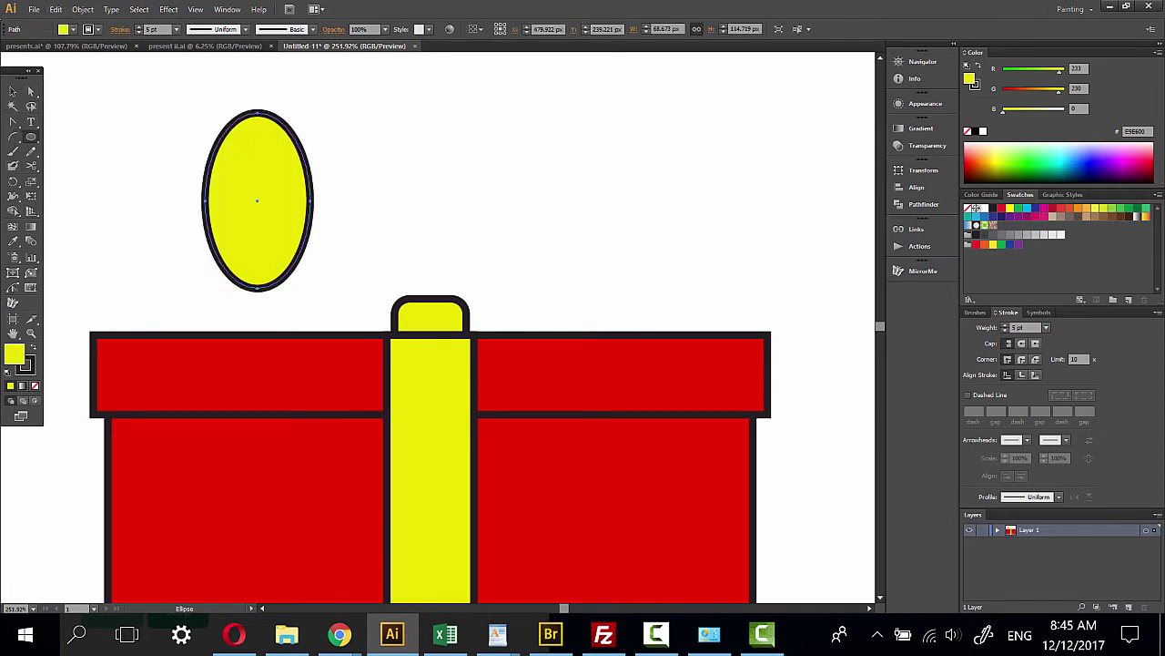
{"action": "left_click", "coordinate": [32, 349]}
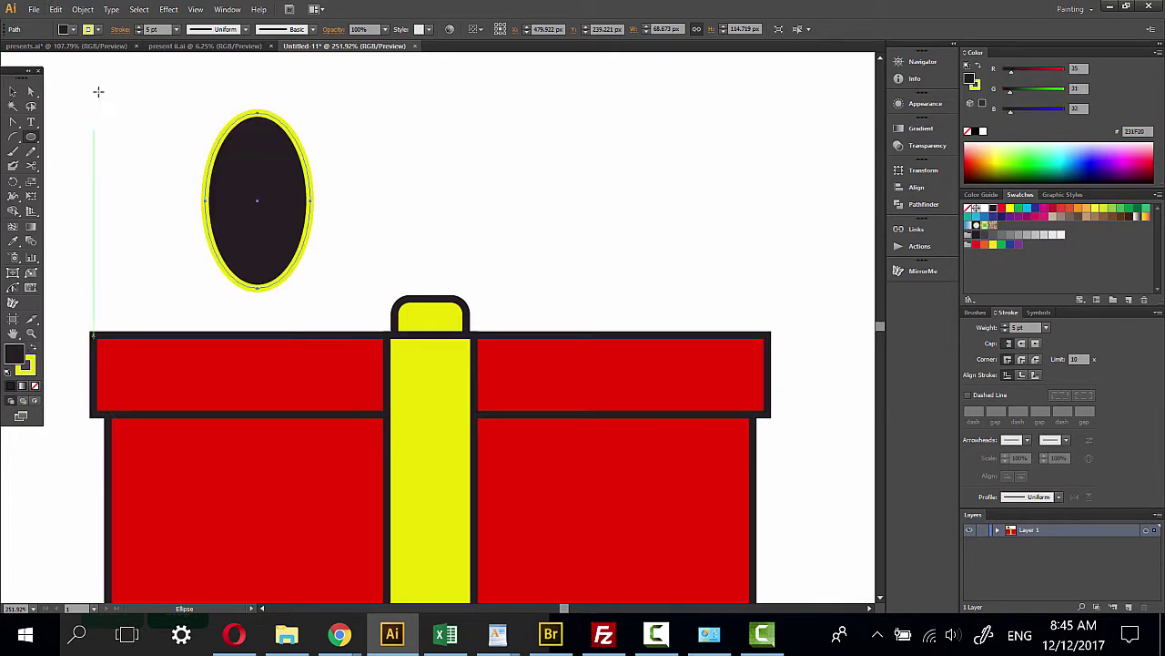
{"action": "left_click", "coordinate": [35, 386]}
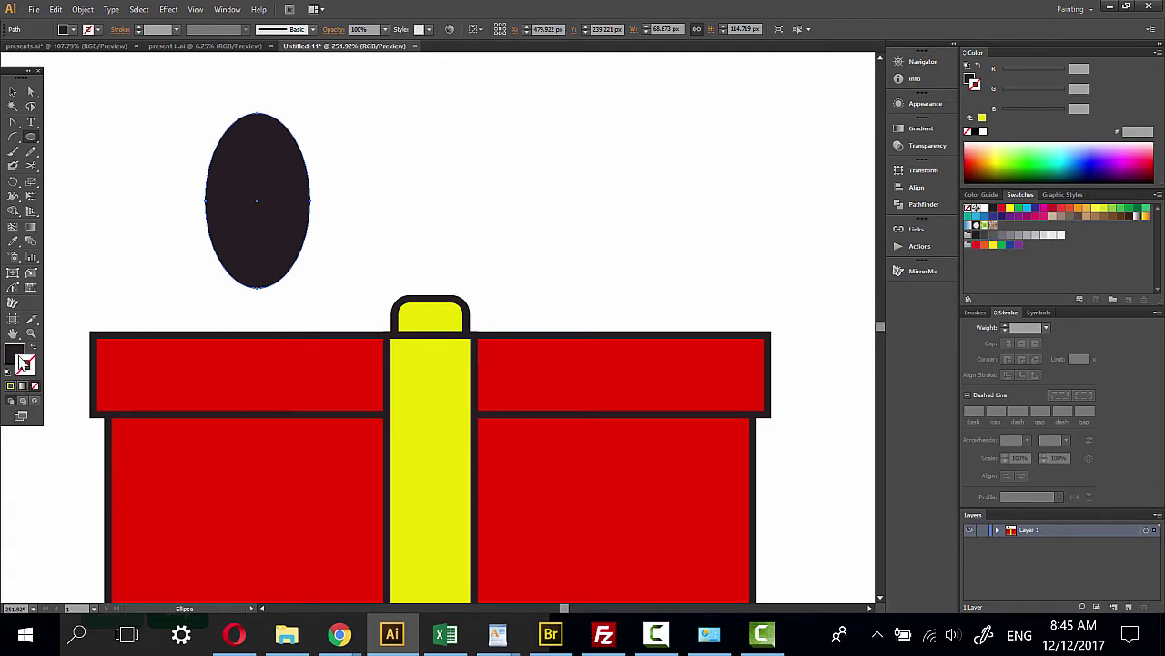
{"action": "left_click", "coordinate": [56, 10]}
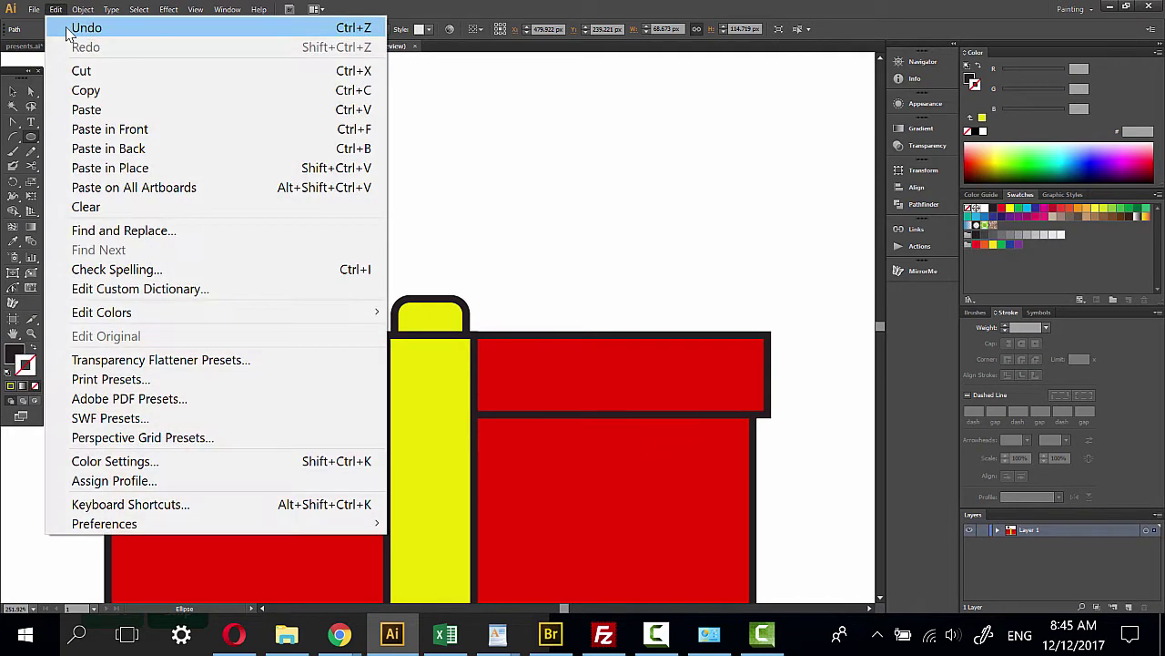
{"action": "left_click", "coordinate": [35, 385]}
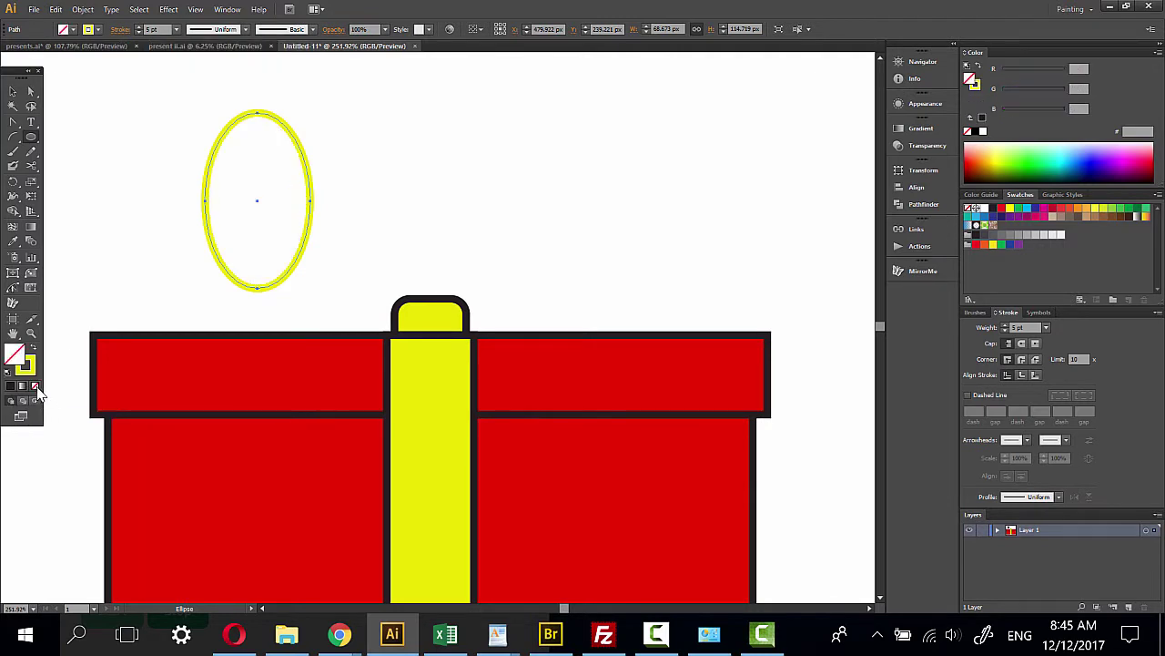
{"action": "left_click", "coordinate": [152, 29]}
{"action": "key", "text": "Up"}
{"action": "key", "text": "Up"}
{"action": "key", "text": "Up"}
{"action": "key", "text": "Up"}
{"action": "key", "text": "Up"}
{"action": "key", "text": "Up"}
{"action": "key", "text": "Up"}
{"action": "key", "text": "Up"}
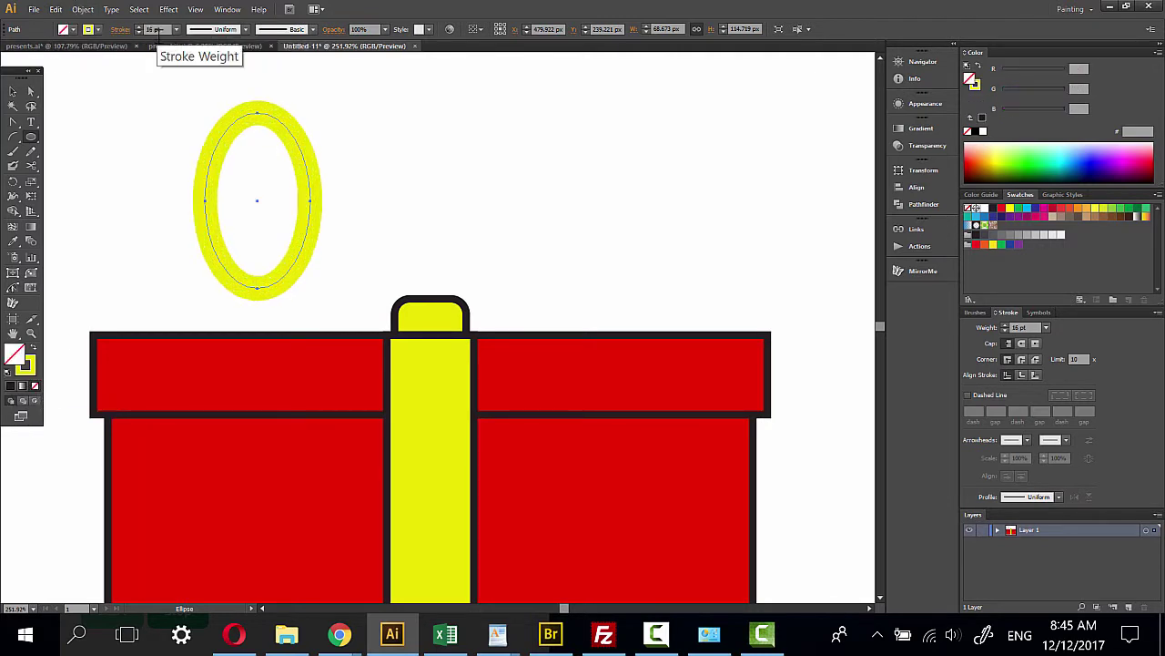
Cut the oval ring open at its bottom point with the Scissors tool
{"action": "left_click", "coordinate": [32, 168]}
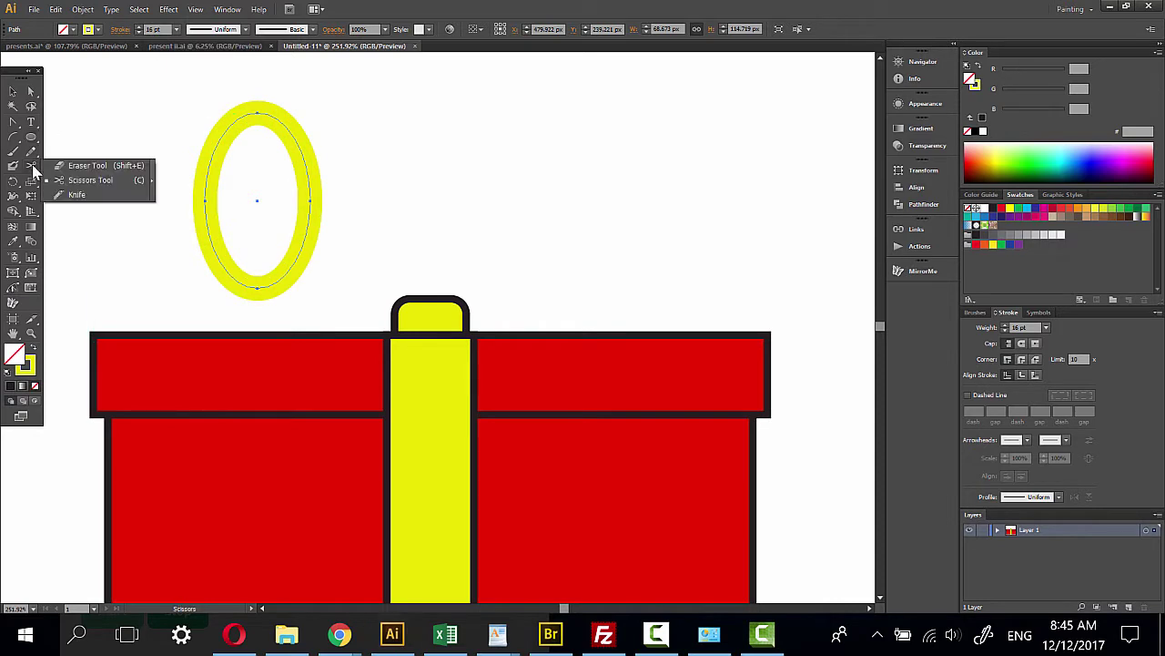
{"action": "left_click", "coordinate": [109, 182]}
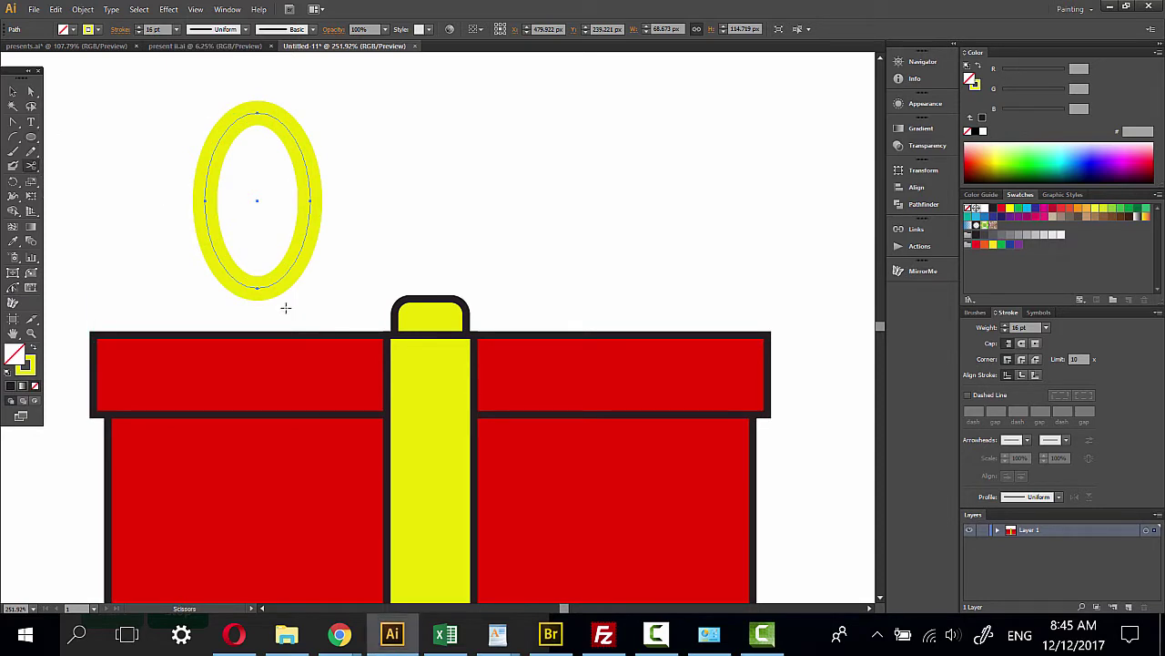
{"action": "left_click", "coordinate": [256, 288]}
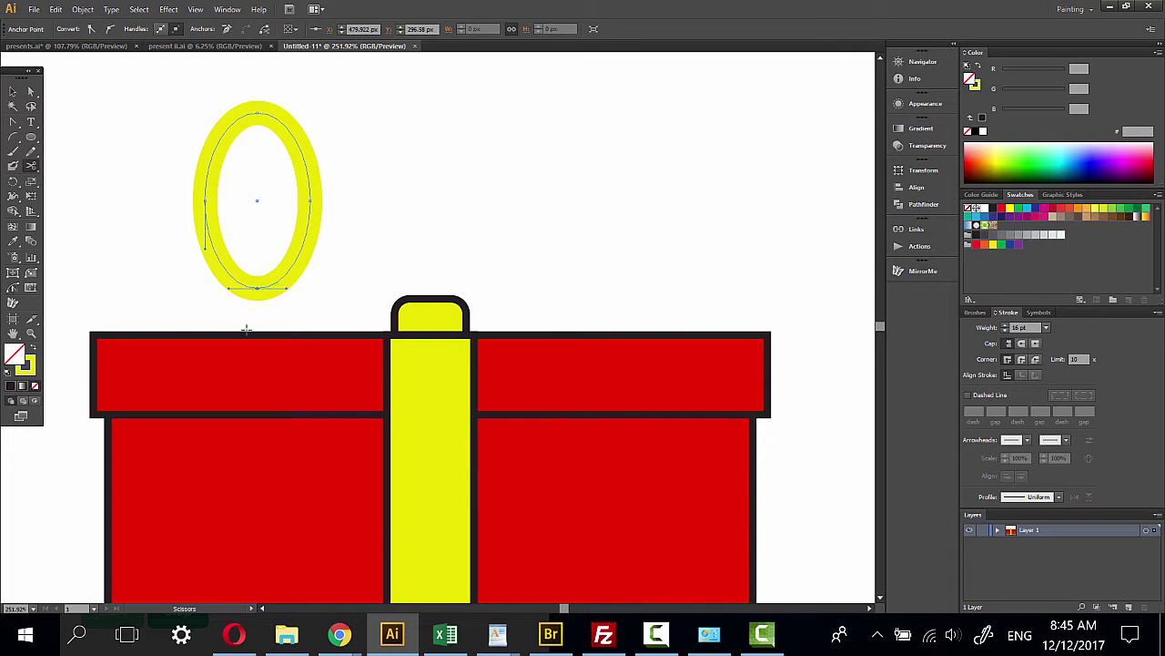
{"action": "left_click", "coordinate": [12, 91]}
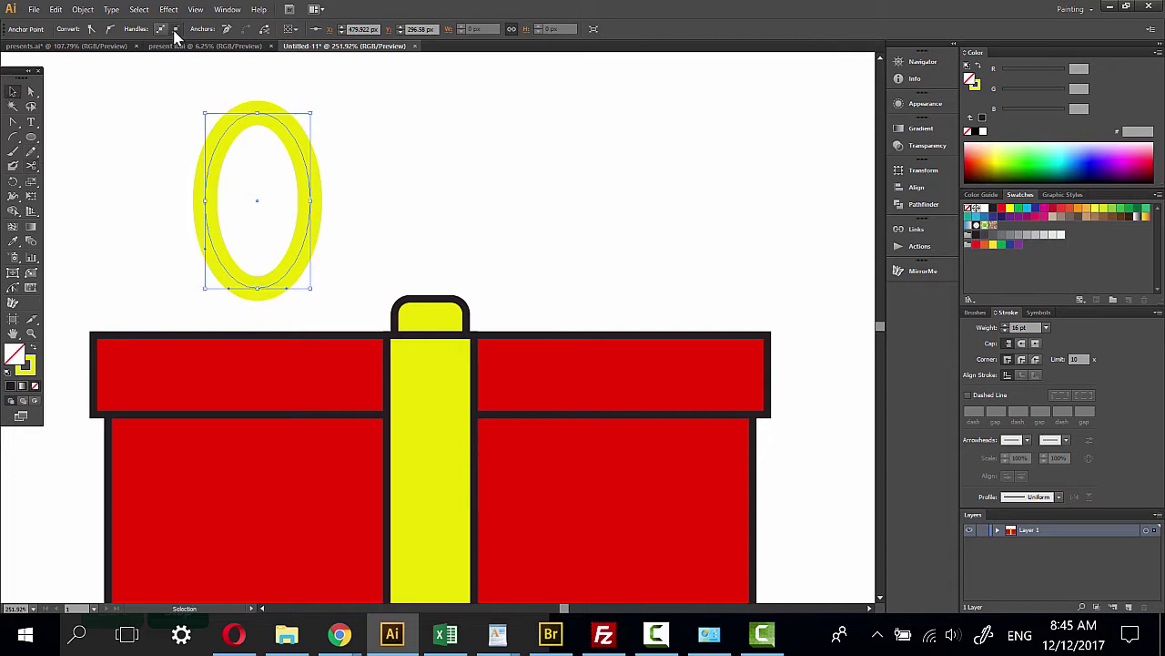
{"action": "left_click", "coordinate": [183, 117]}
Apply Width Profile 1 to the ellipse's stroke and set its weight to 17 pt
{"action": "left_click_drag", "start_coordinate": [183, 110], "coordinate": [304, 197]}
{"action": "left_click", "coordinate": [244, 29]}
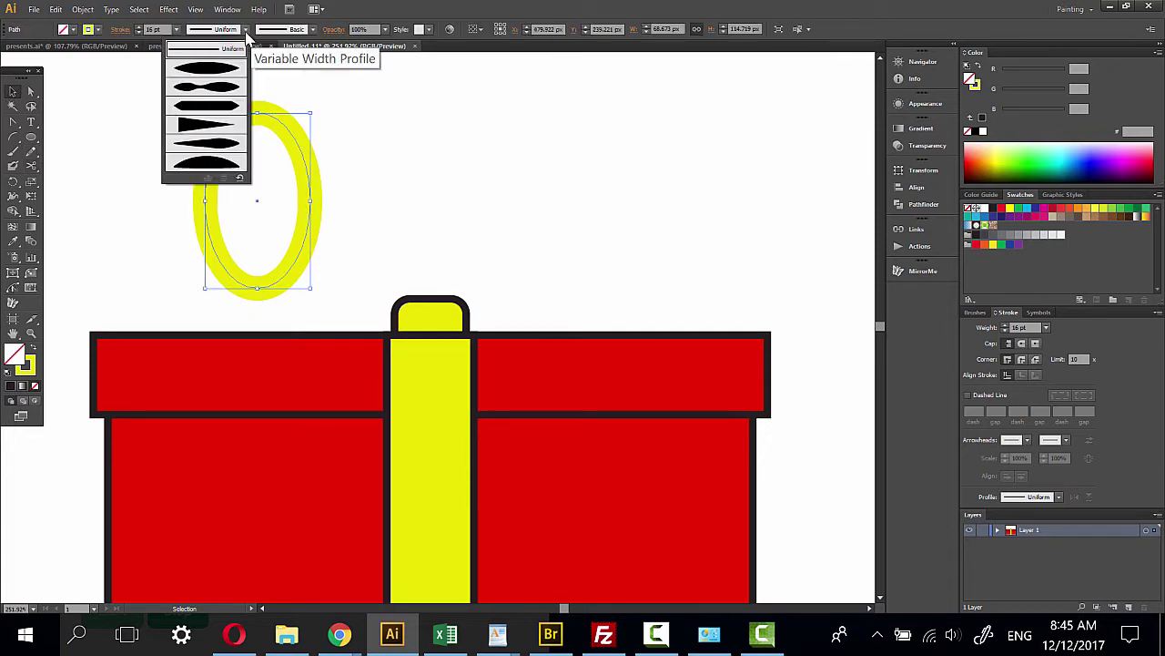
{"action": "left_click", "coordinate": [220, 71]}
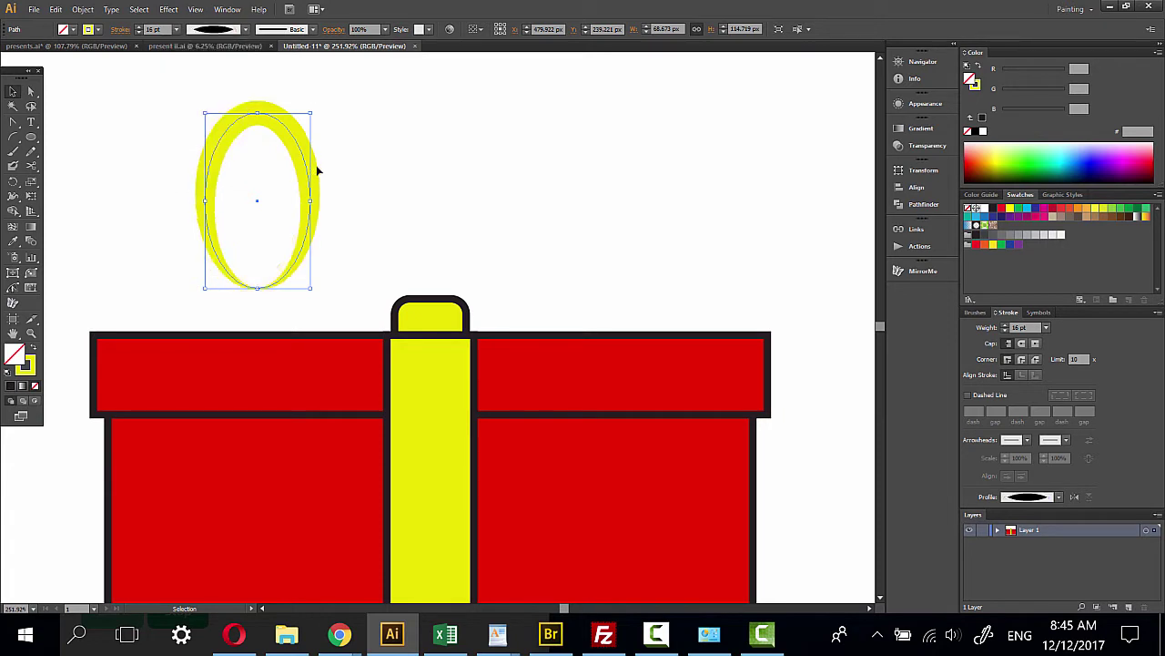
{"action": "scroll", "coordinate": [167, 36], "scroll_direction": "up", "scroll_amount": 1}
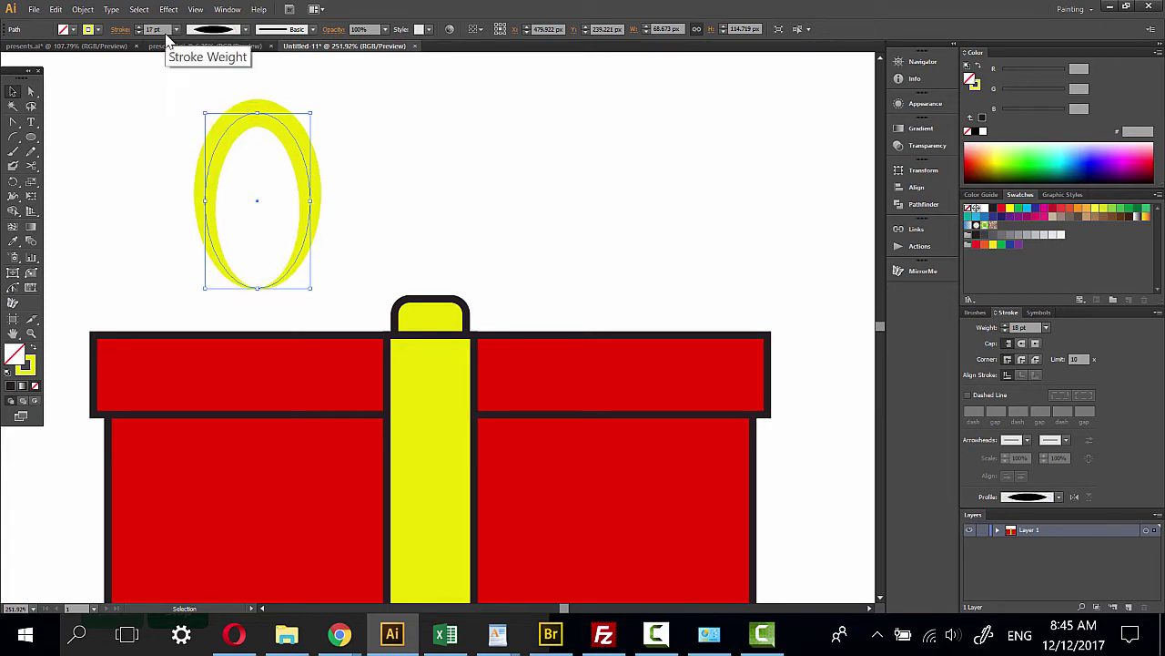
{"action": "left_click", "coordinate": [324, 175]}
{"action": "left_click", "coordinate": [317, 179]}
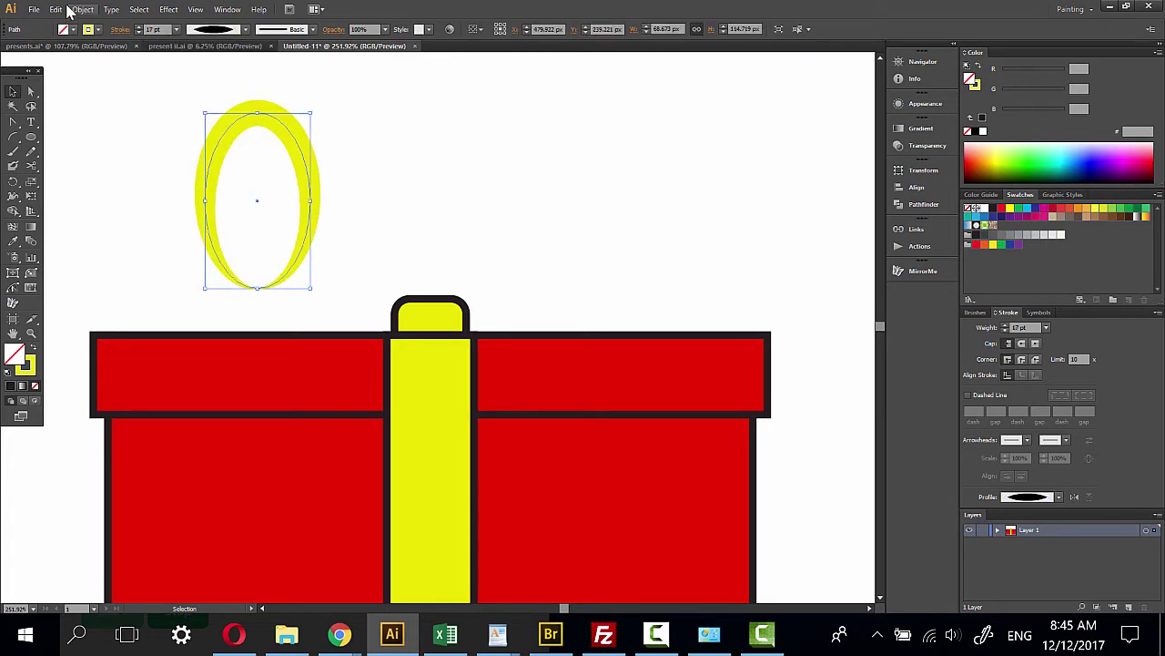
Expand the ring's appearance into a filled shape and simplify its path
{"action": "left_click", "coordinate": [87, 10]}
{"action": "left_click", "coordinate": [146, 212]}
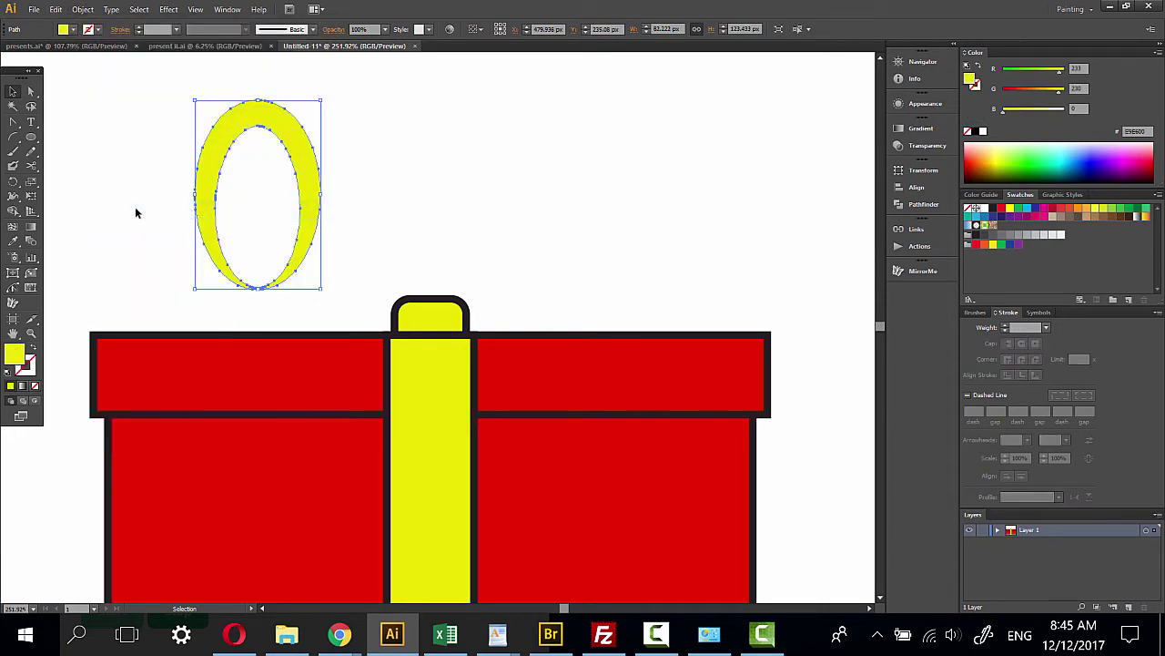
{"action": "left_click", "coordinate": [83, 9]}
{"action": "mouse_move", "coordinate": [106, 355]}
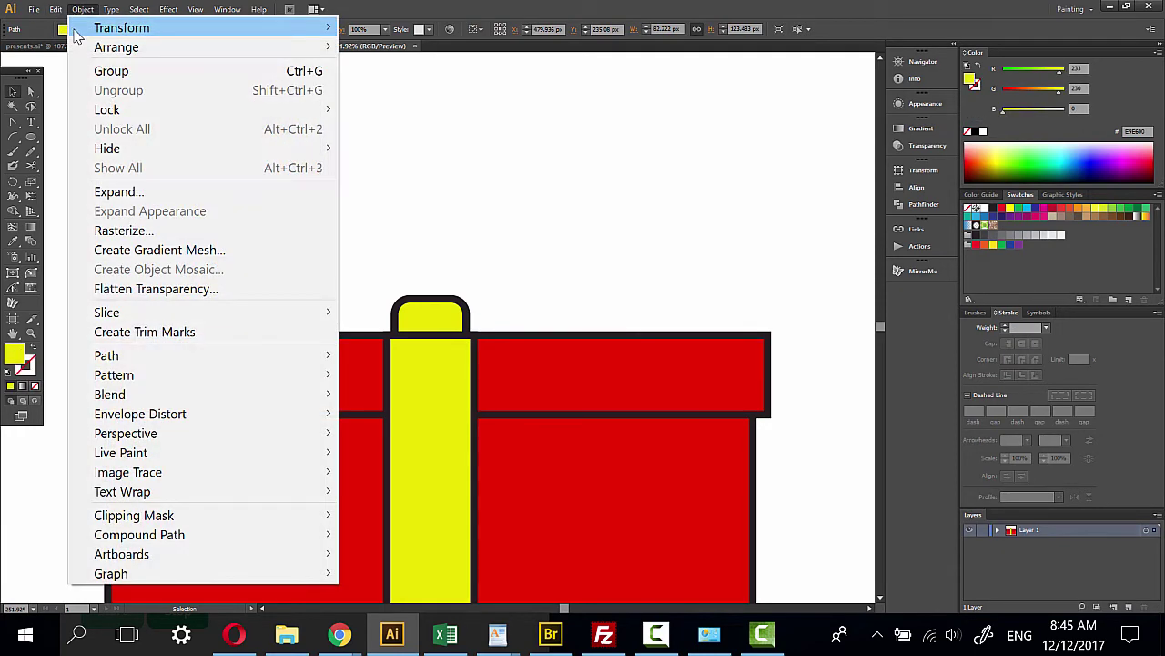
{"action": "left_click", "coordinate": [406, 443]}
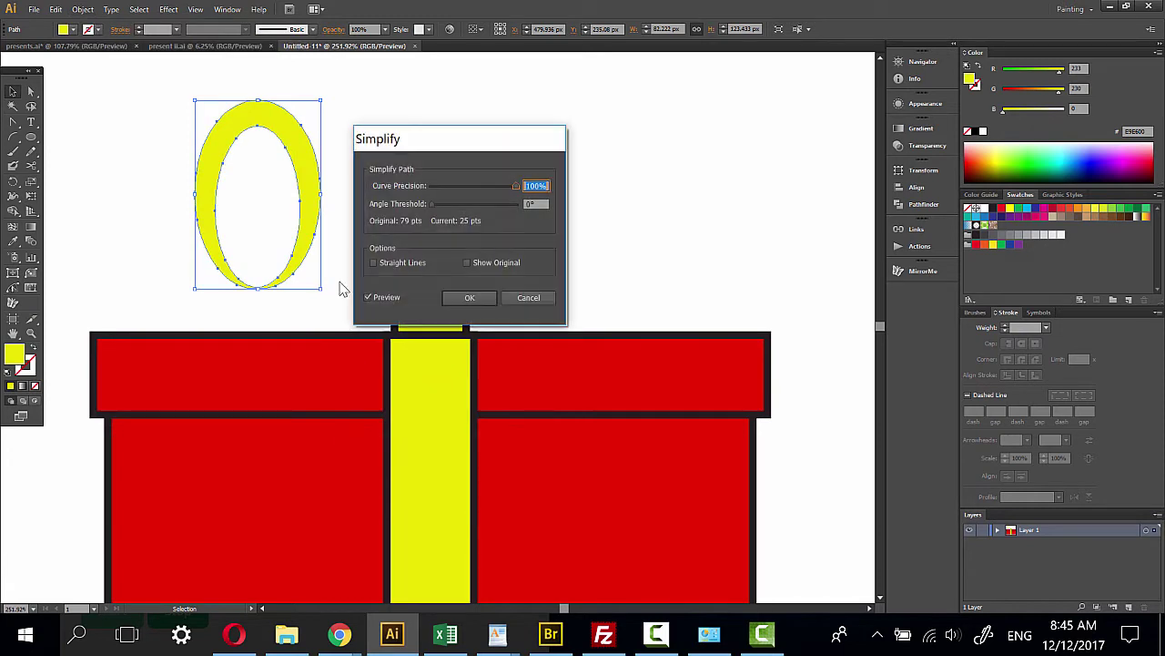
{"action": "left_click_drag", "start_coordinate": [434, 143], "coordinate": [530, 149]}
{"action": "key", "text": "Tab"}
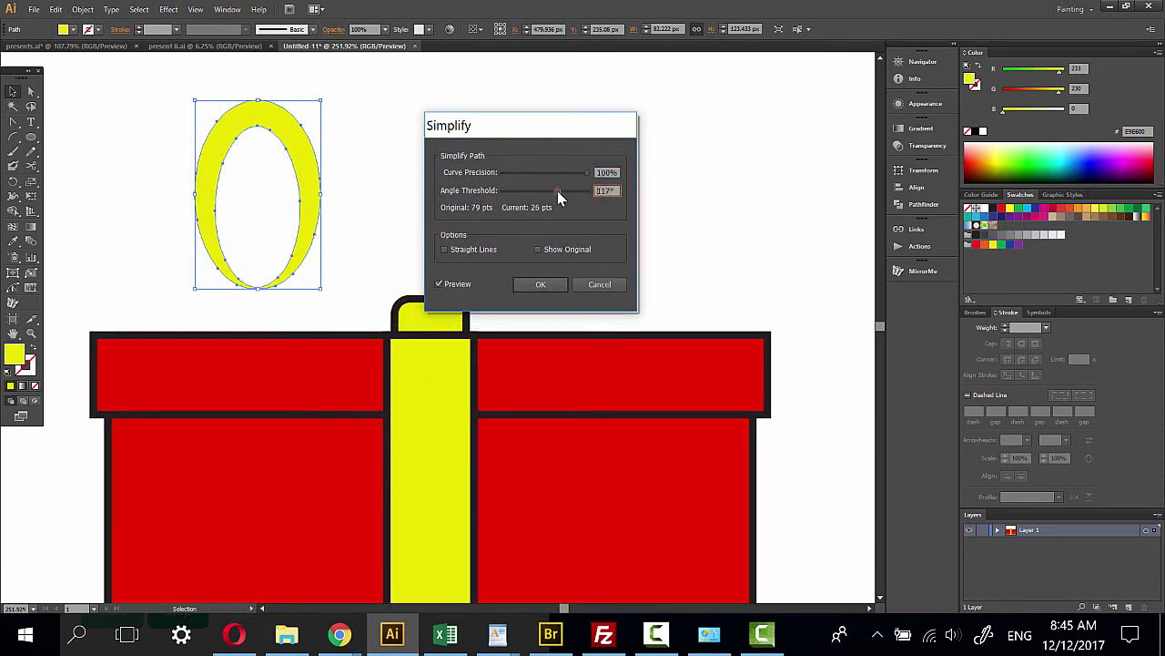
{"action": "left_click", "coordinate": [556, 285]}
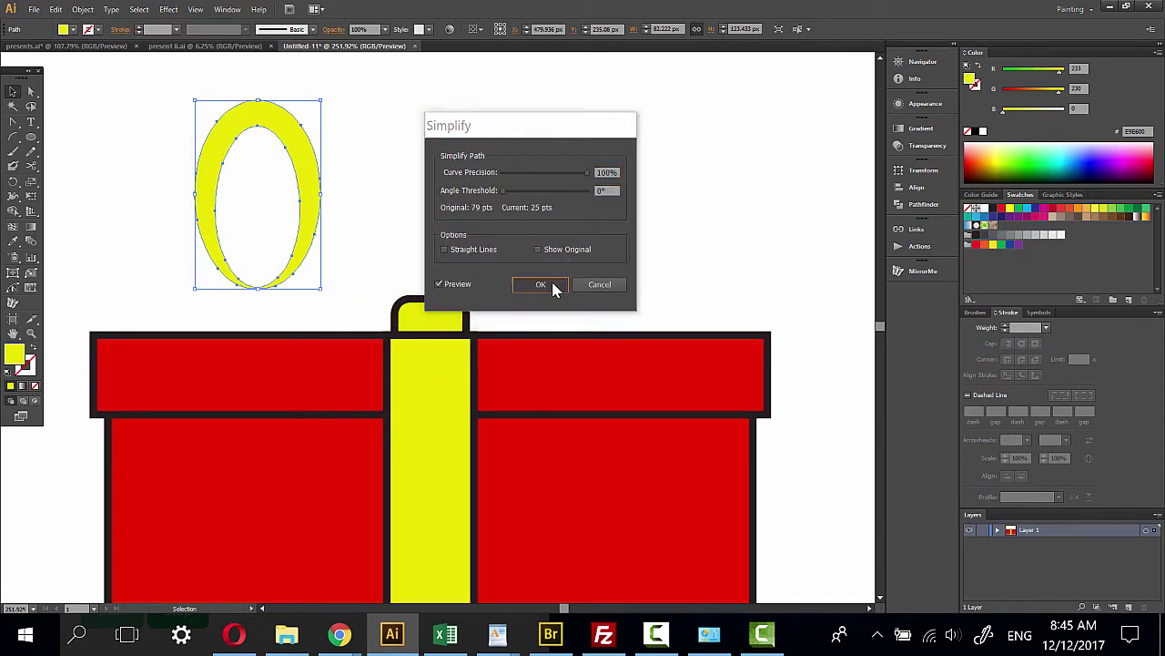
Give the ring a black 3 pt outline
{"action": "left_click", "coordinate": [27, 369]}
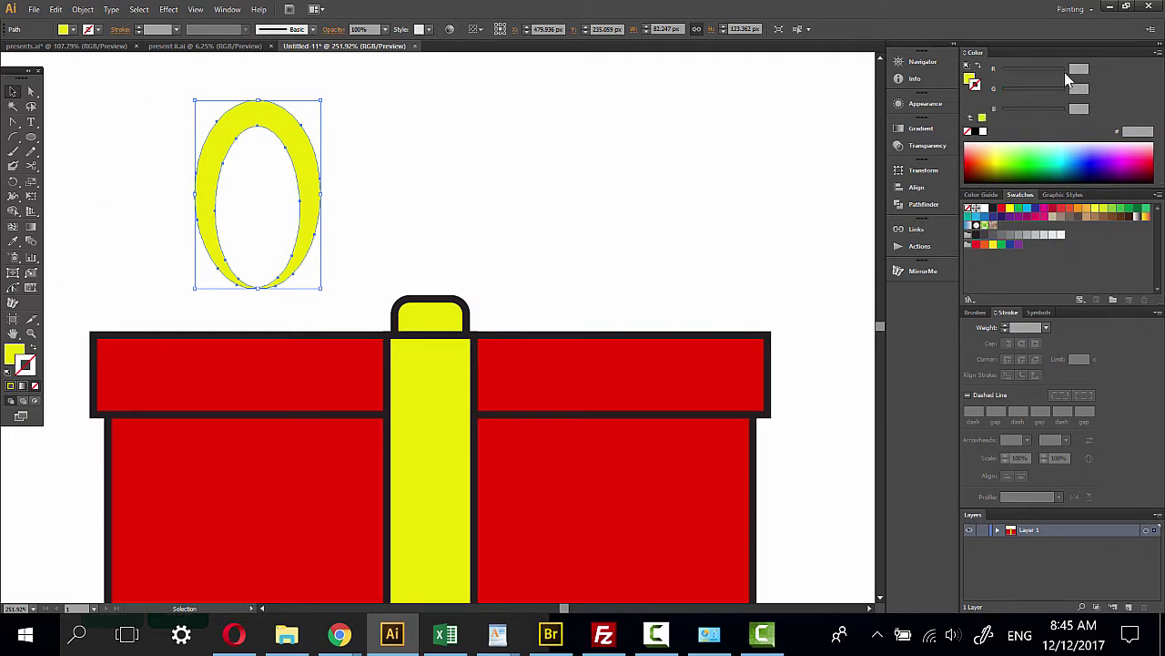
{"action": "left_click", "coordinate": [983, 131]}
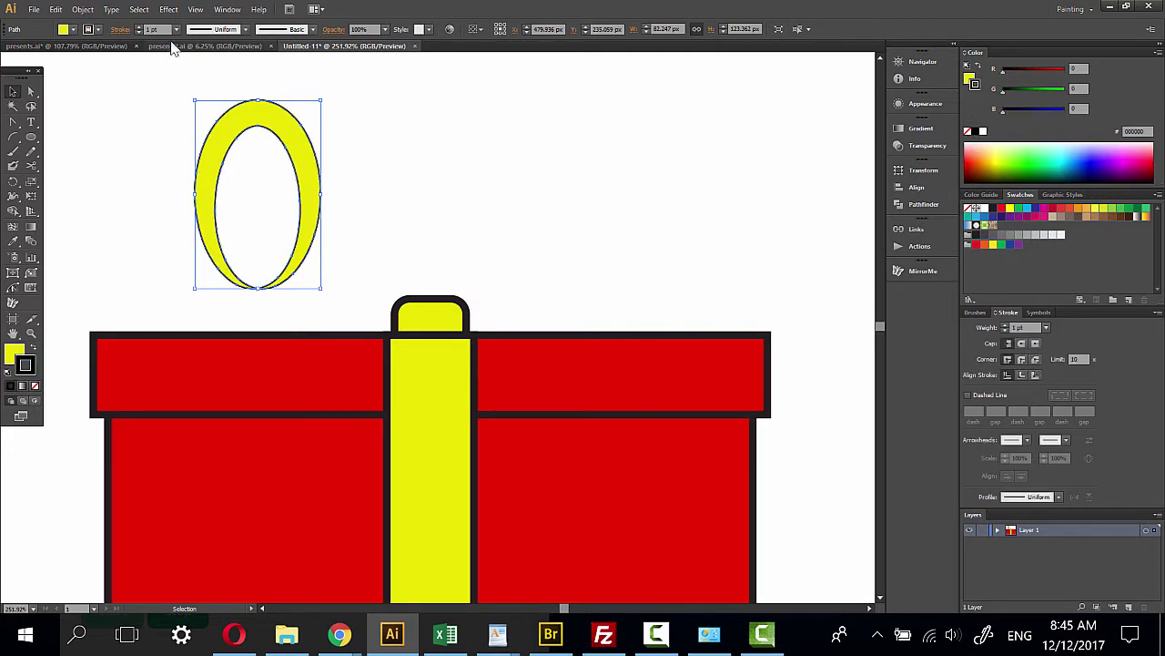
{"action": "scroll", "coordinate": [164, 40], "scroll_direction": "up", "scroll_amount": 1}
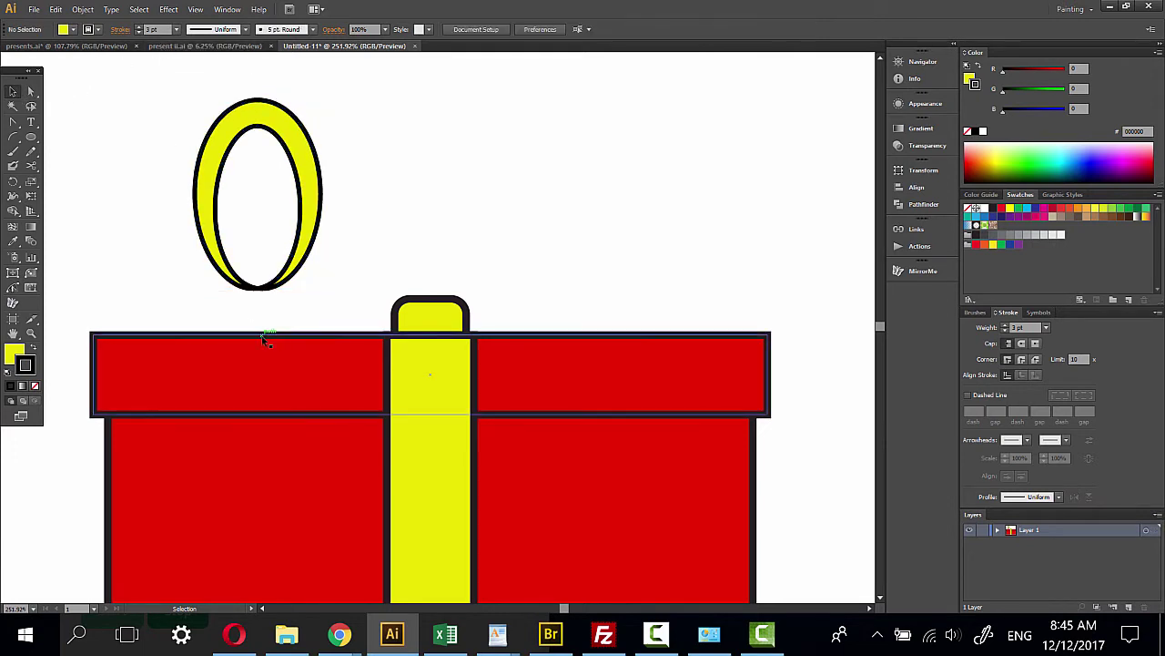
{"action": "left_click", "coordinate": [132, 129]}
Tilt the ring about 30° clockwise and send it behind the box
{"action": "left_click", "coordinate": [284, 286]}
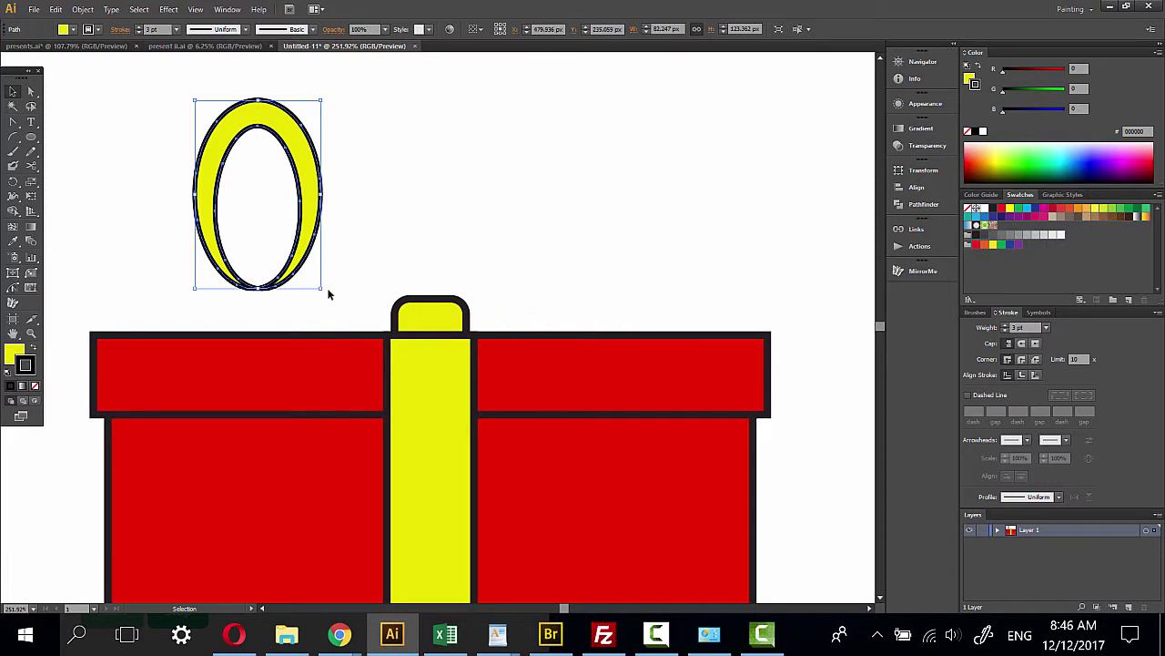
{"action": "mouse_move", "coordinate": [330, 288]}
{"action": "left_mouse_down"}
{"action": "mouse_move", "coordinate": [360, 238]}
{"action": "mouse_move", "coordinate": [424, 263]}
{"action": "left_mouse_up"}
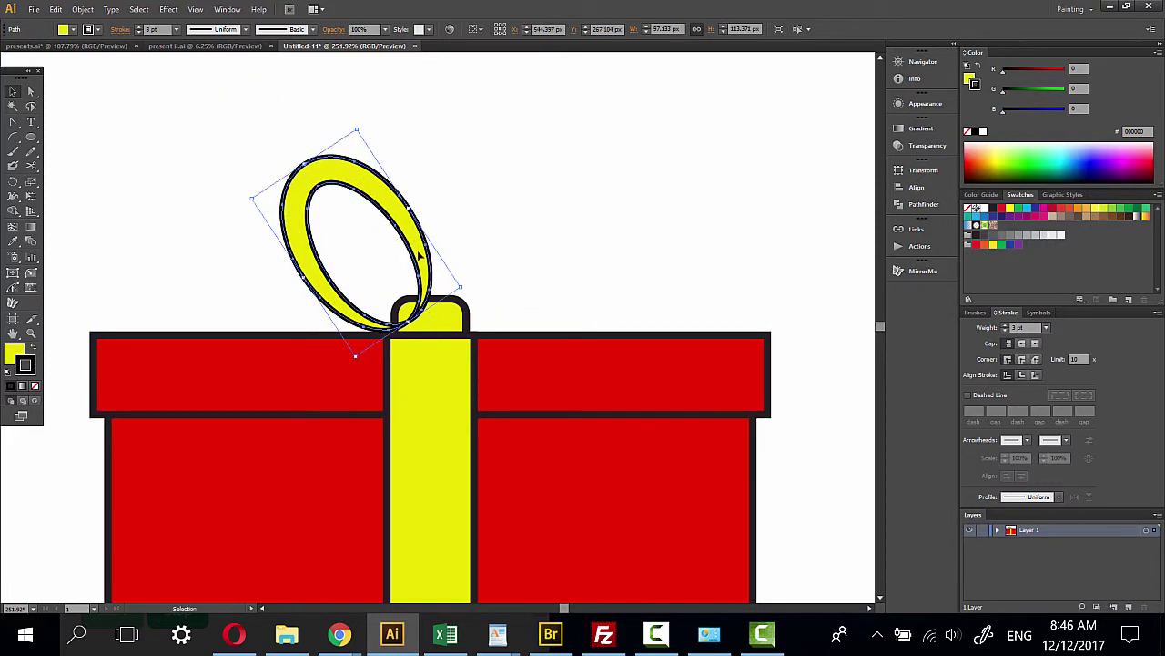
{"action": "right_click", "coordinate": [420, 257]}
{"action": "left_click", "coordinate": [294, 554]}
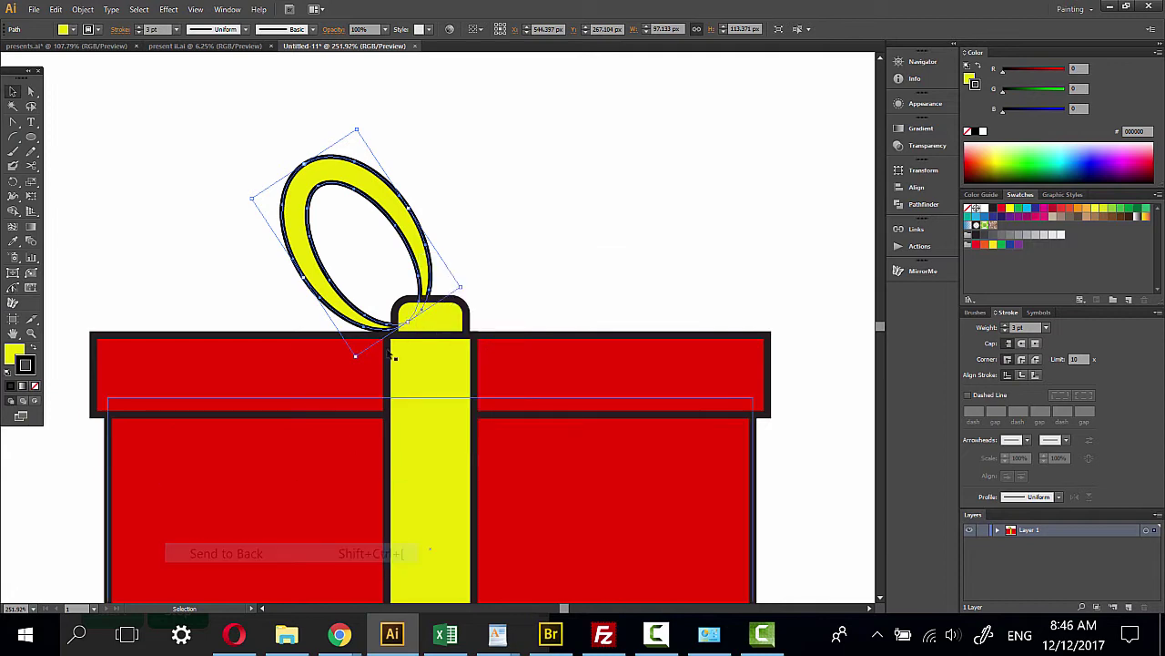
{"action": "left_click", "coordinate": [481, 193]}
Reflect a copy of the loop across the vertical axis and move it right of the knot
{"action": "left_click", "coordinate": [407, 207]}
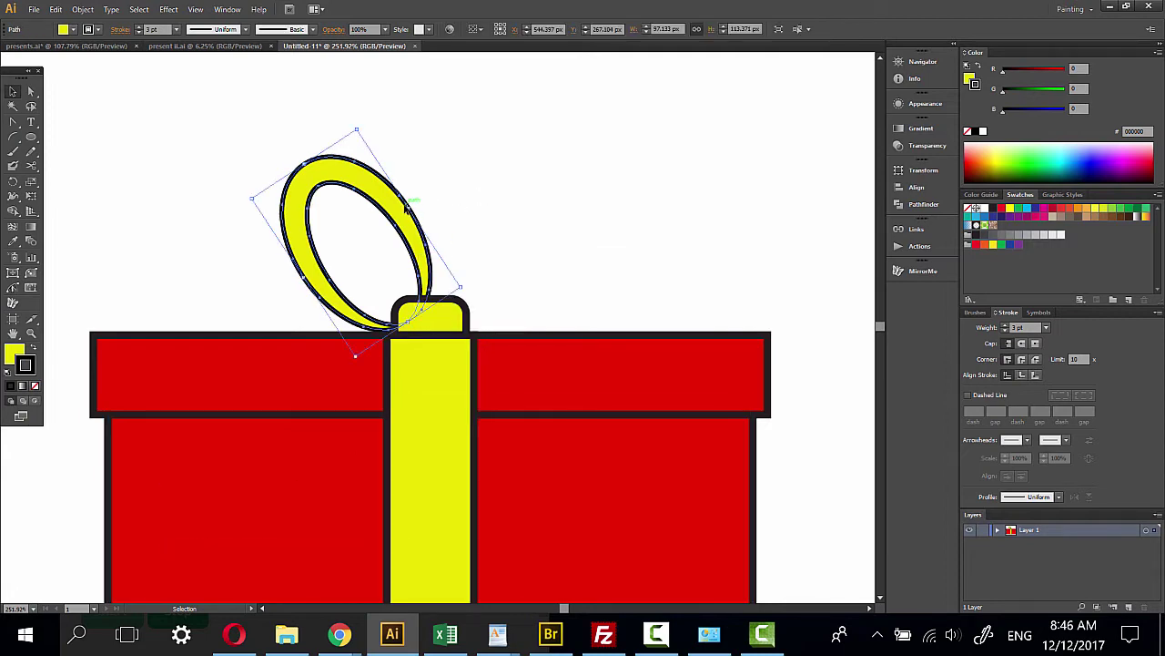
{"action": "right_click", "coordinate": [407, 206]}
{"action": "mouse_move", "coordinate": [458, 429]}
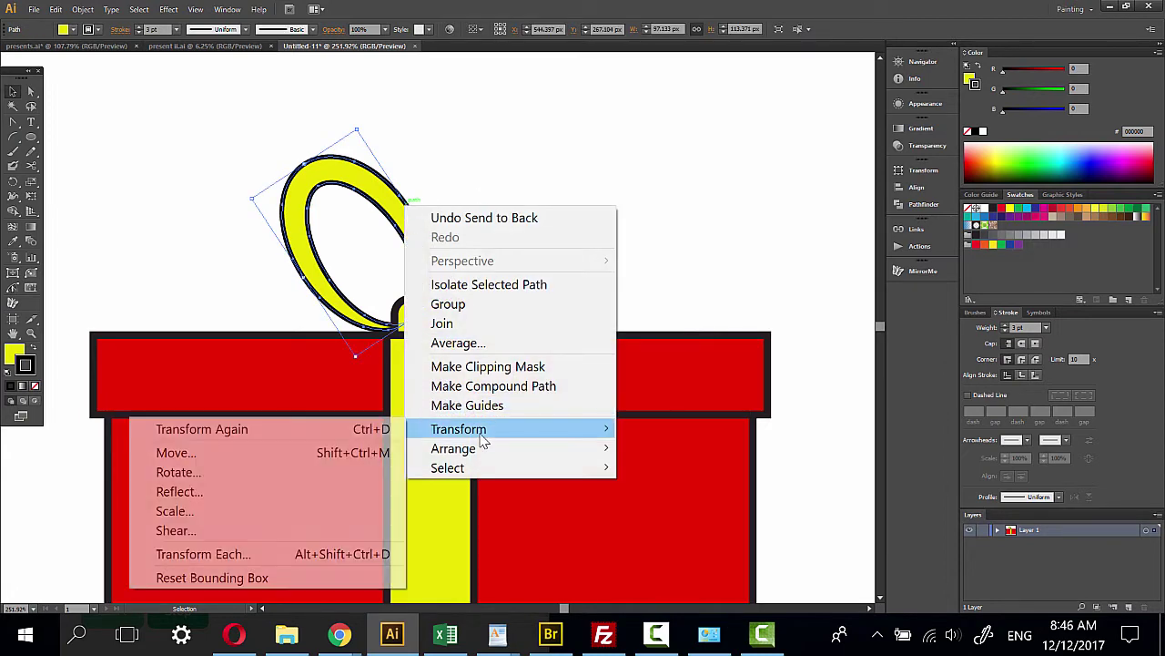
{"action": "left_click", "coordinate": [234, 500]}
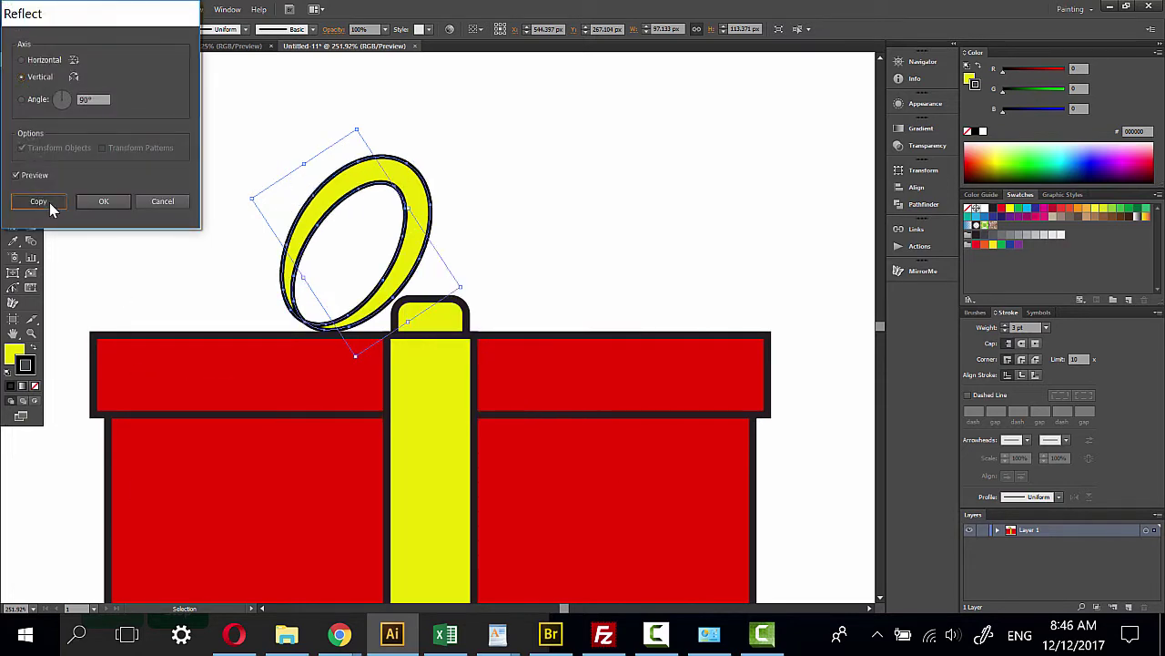
{"action": "left_click", "coordinate": [50, 204]}
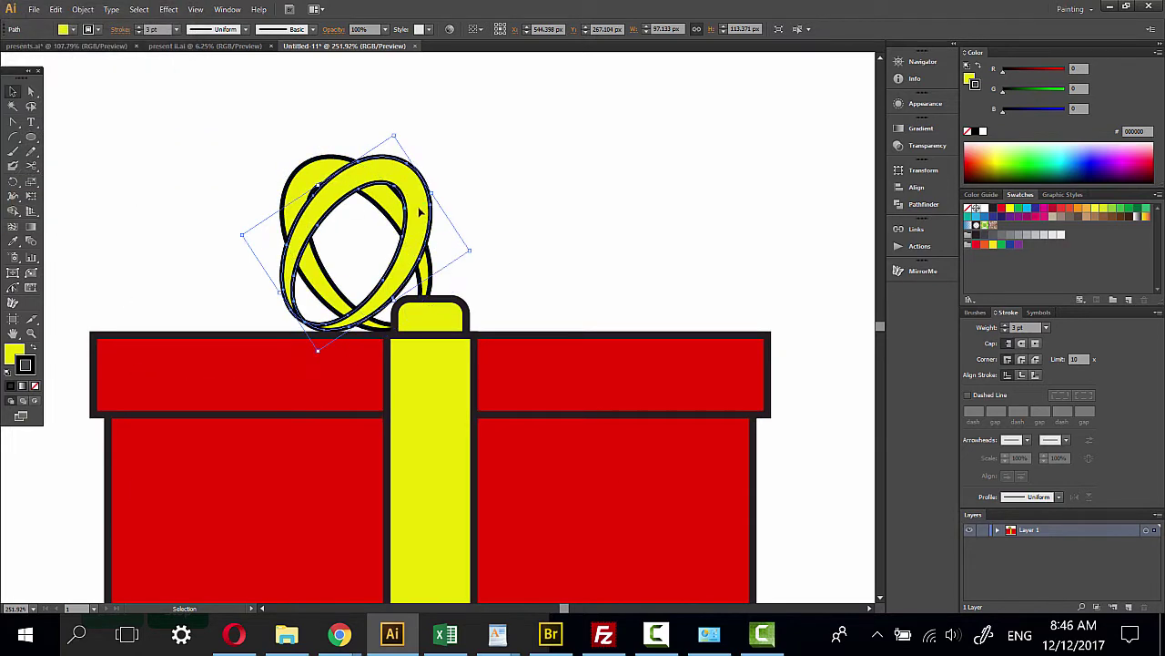
{"action": "left_click_drag", "start_coordinate": [428, 211], "coordinate": [572, 209]}
{"action": "left_click", "coordinate": [585, 195]}
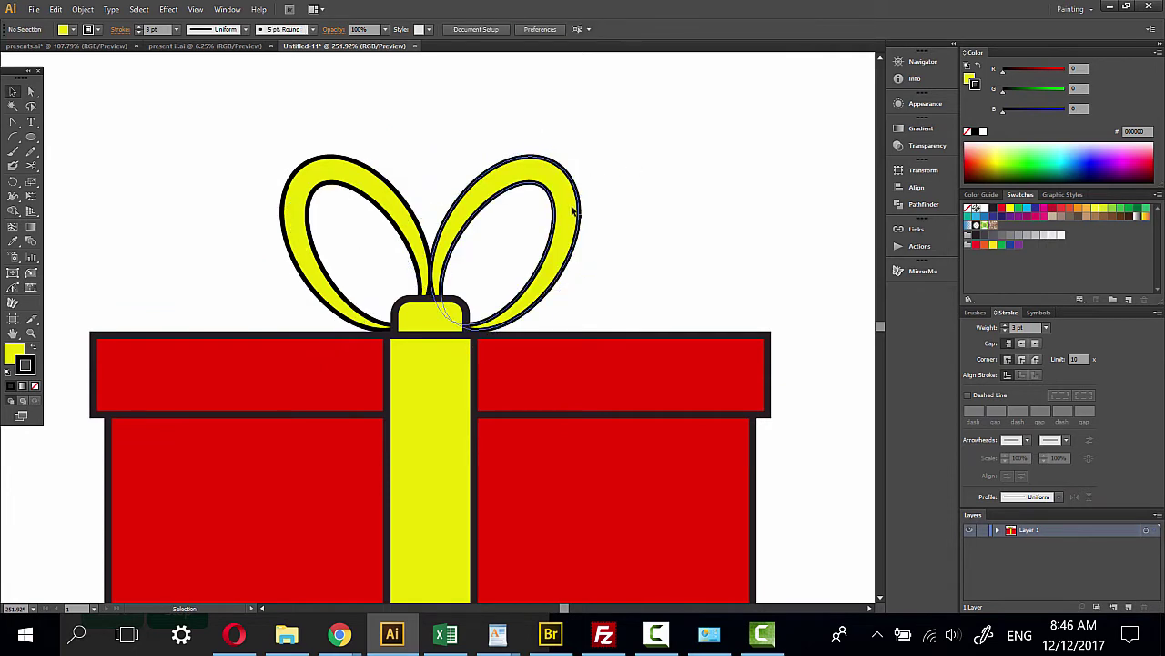
{"action": "scroll", "coordinate": [420, 138], "scroll_direction": "down", "scroll_amount": 1}
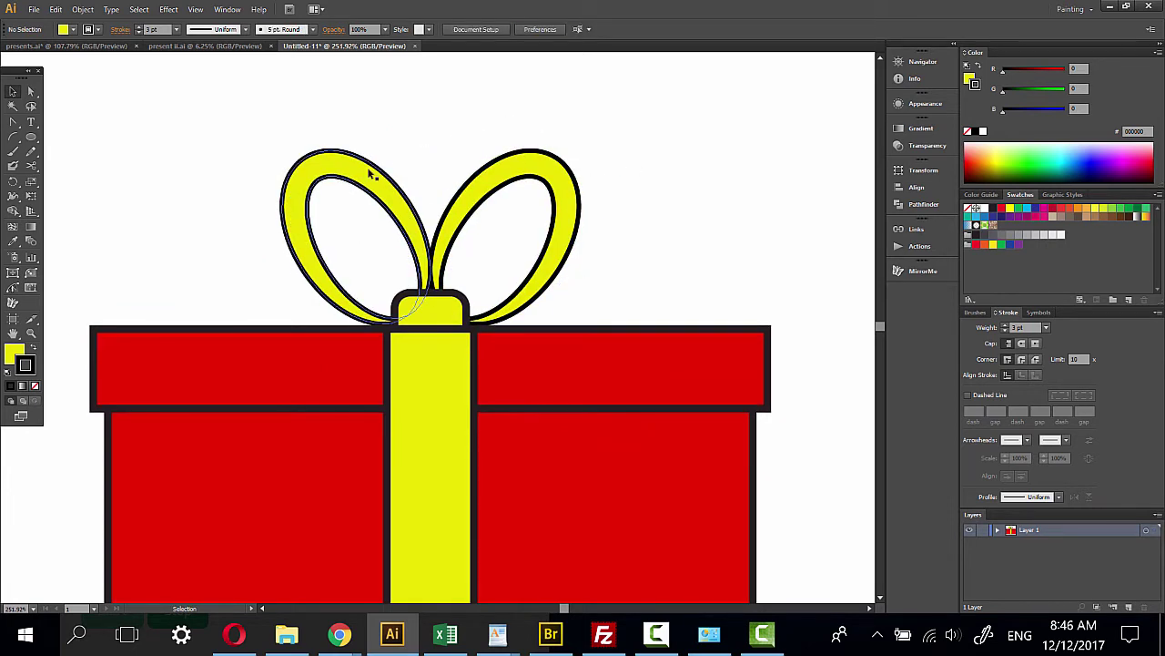
Select all yellow shapes with the Magic Wand and raise their HSB brightness to full
{"action": "left_click", "coordinate": [14, 106]}
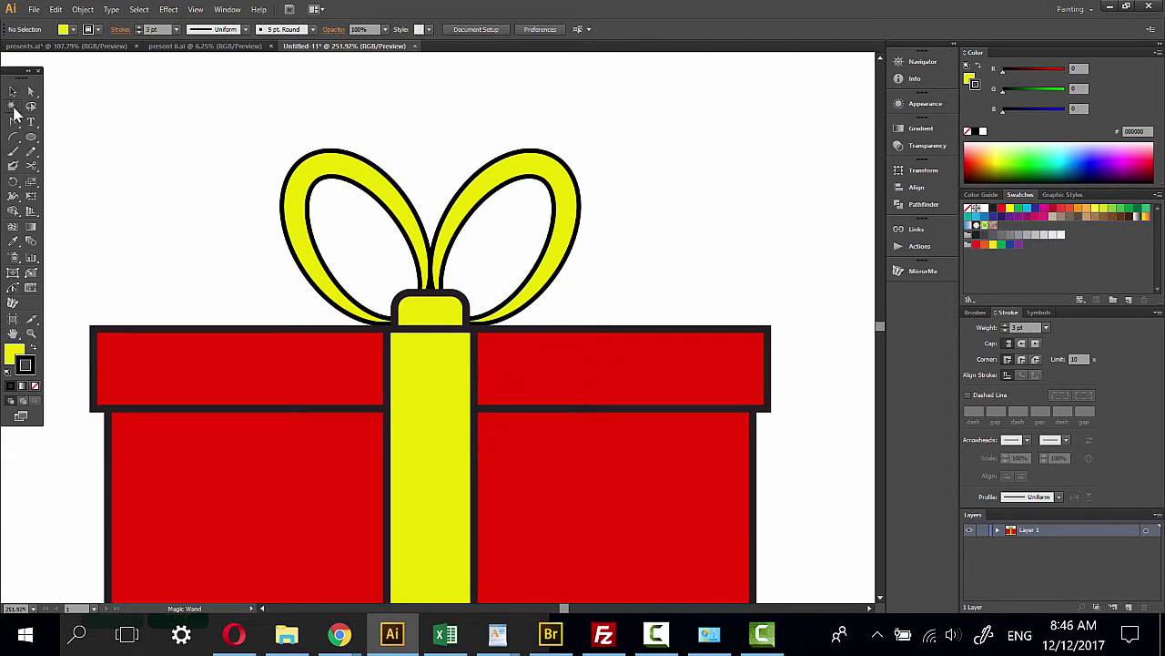
{"action": "left_click", "coordinate": [365, 166]}
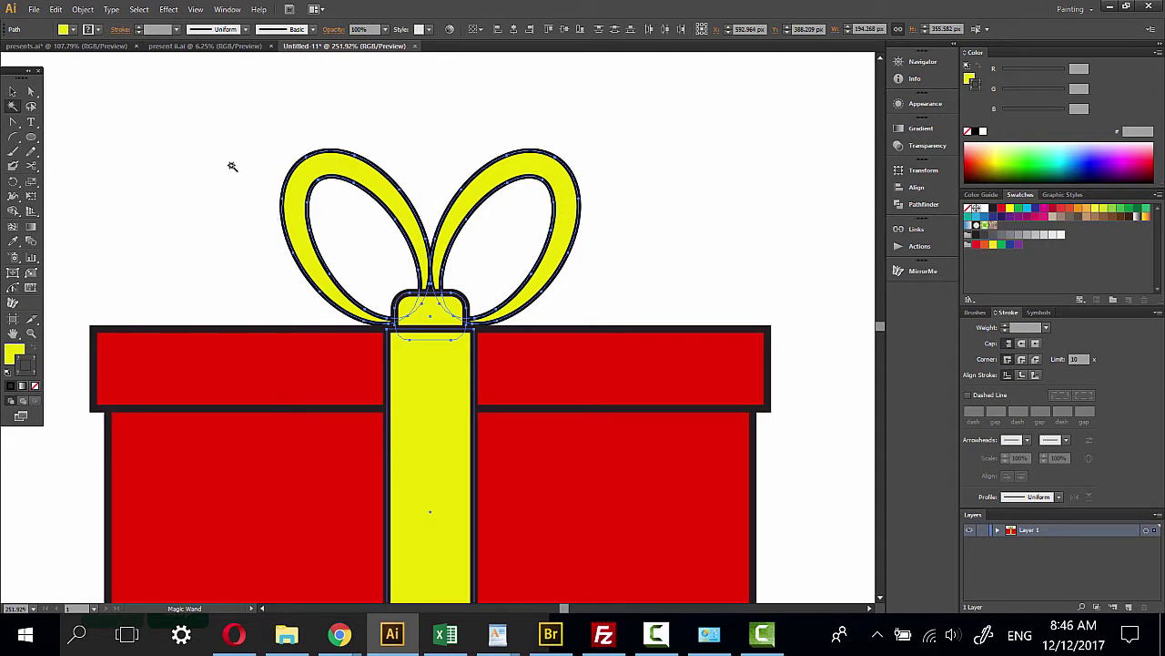
{"action": "left_click", "coordinate": [14, 353]}
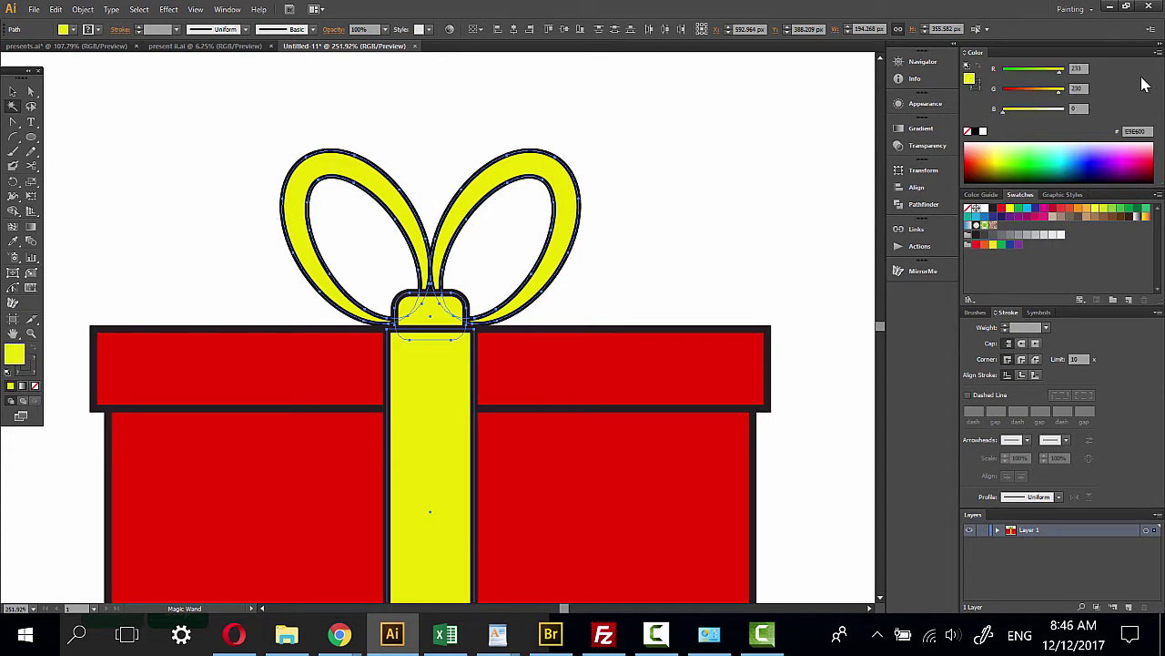
{"action": "left_click", "coordinate": [1157, 53]}
{"action": "left_click", "coordinate": [1035, 119]}
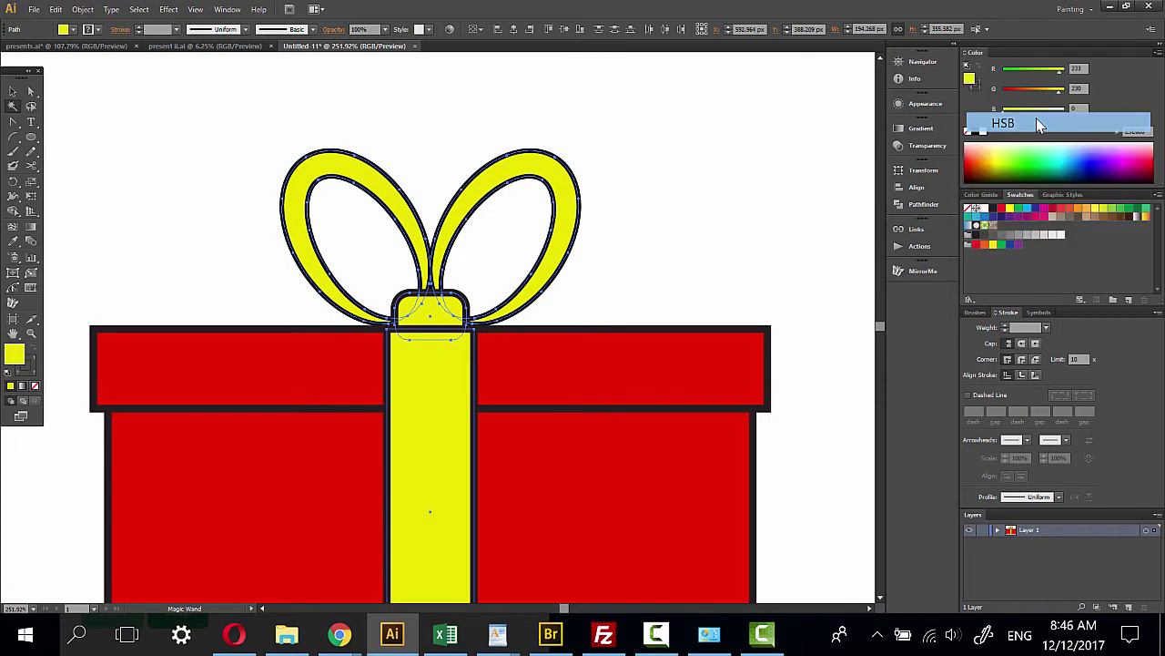
{"action": "left_click", "coordinate": [1014, 71]}
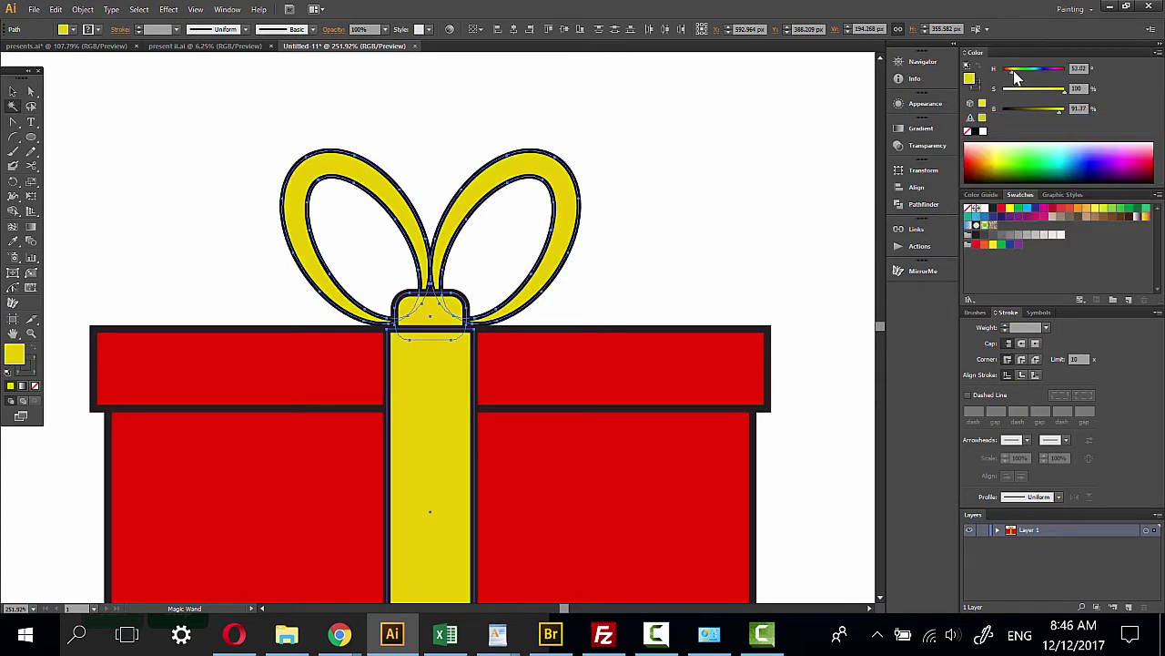
{"action": "left_click_drag", "start_coordinate": [1059, 110], "coordinate": [1080, 110]}
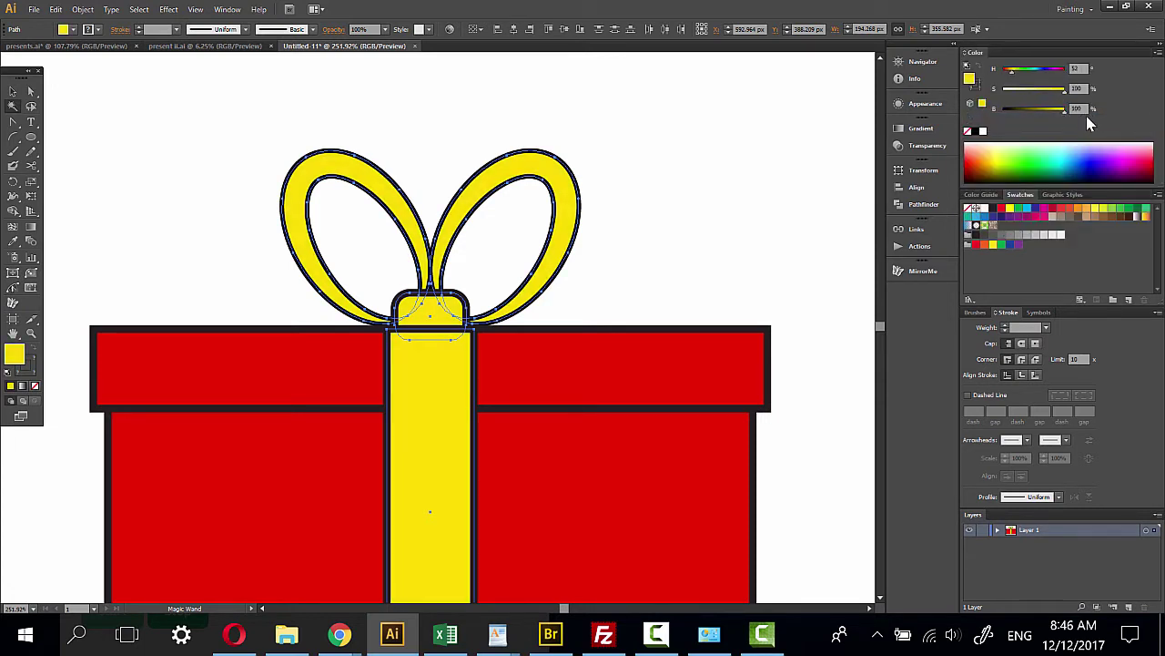
Select the red lid and box and raise their brightness to full
{"action": "left_click", "coordinate": [585, 362]}
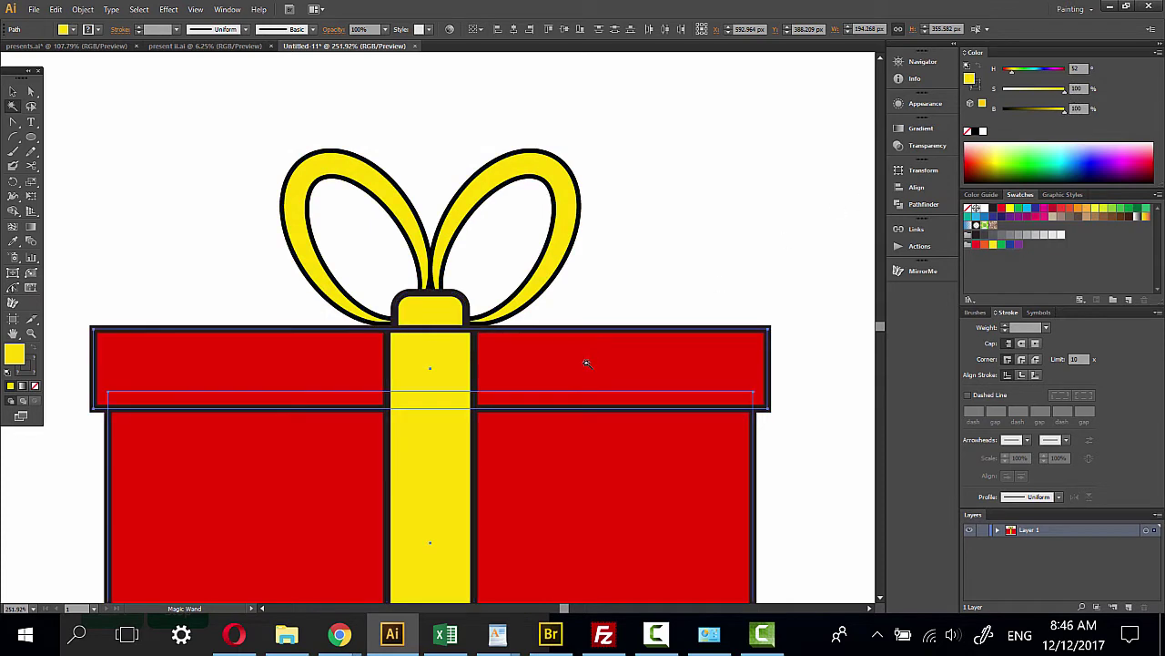
{"action": "left_click_drag", "start_coordinate": [1062, 110], "coordinate": [1086, 110]}
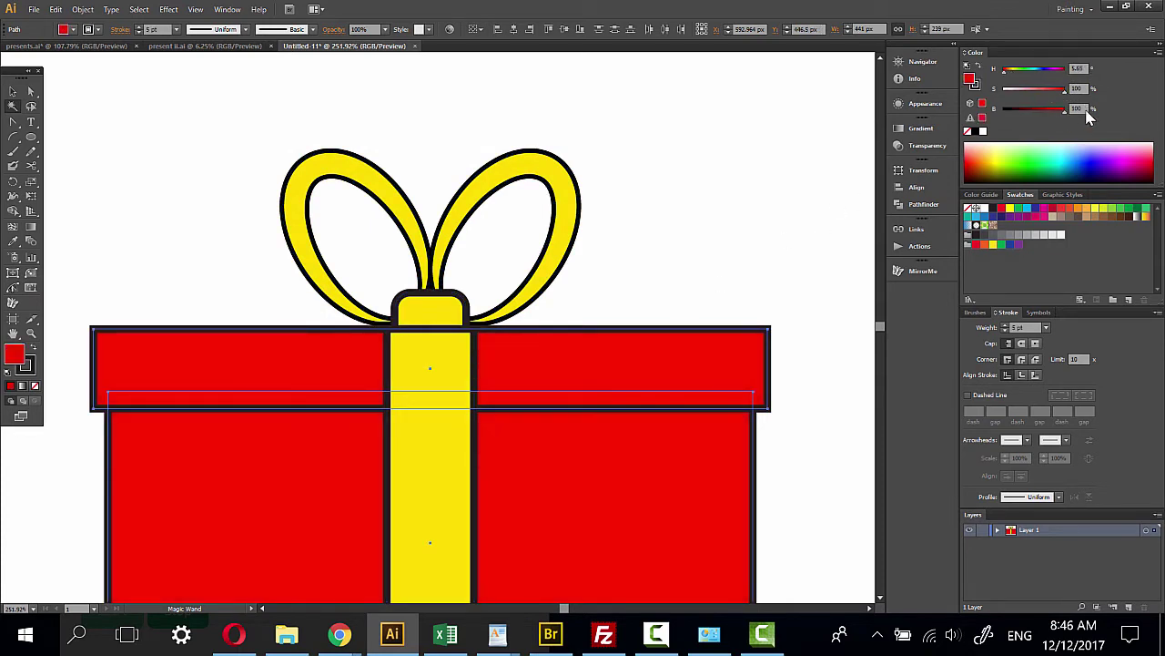
{"action": "left_click", "coordinate": [13, 91]}
{"action": "left_click", "coordinate": [234, 228]}
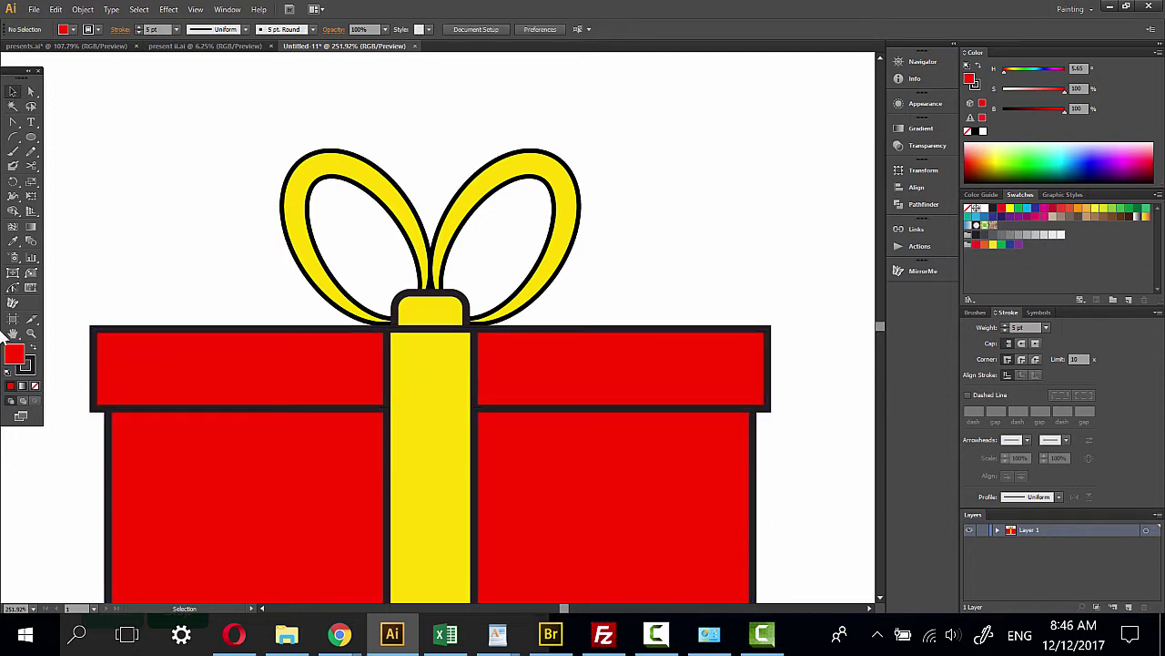
Direct-select both bow loops and set their outline weight to 4 pt
{"action": "left_click", "coordinate": [30, 91]}
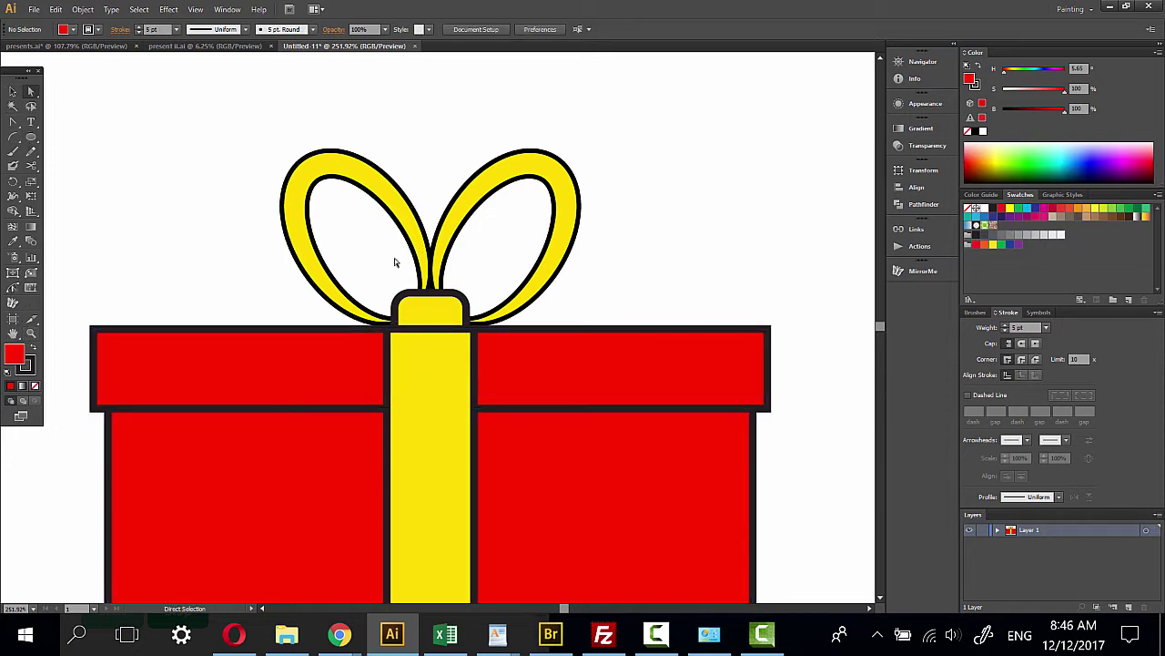
{"action": "left_click", "coordinate": [419, 305]}
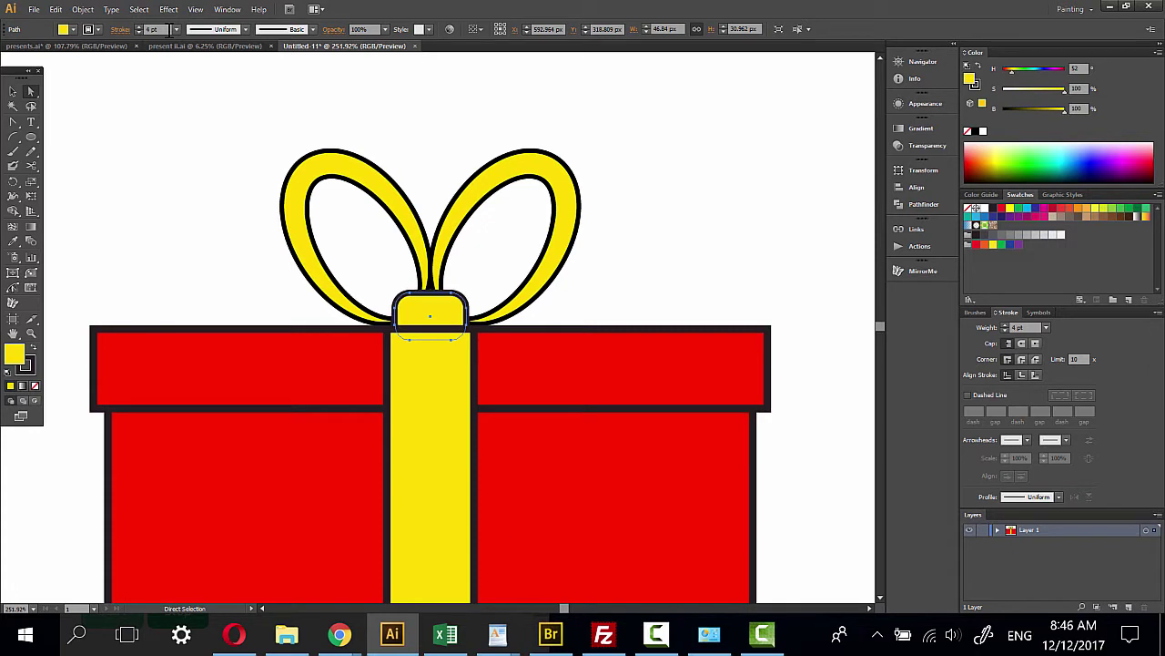
{"action": "left_click", "coordinate": [158, 202]}
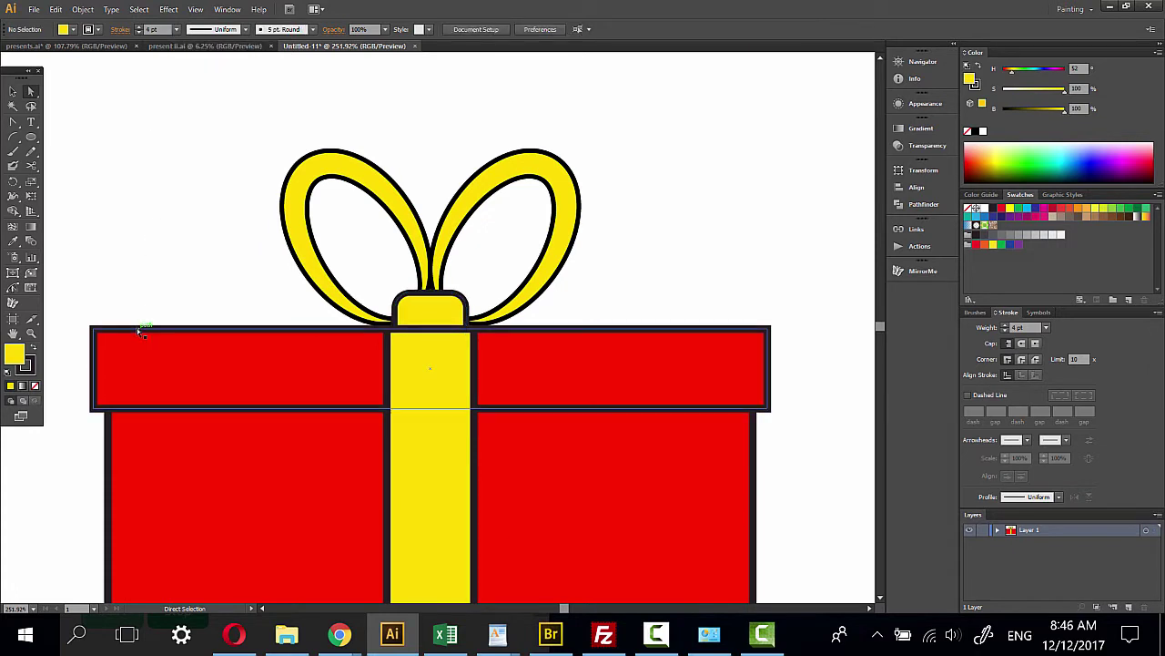
{"action": "left_click", "coordinate": [533, 166]}
{"action": "left_click", "coordinate": [346, 174], "text": "shift"}
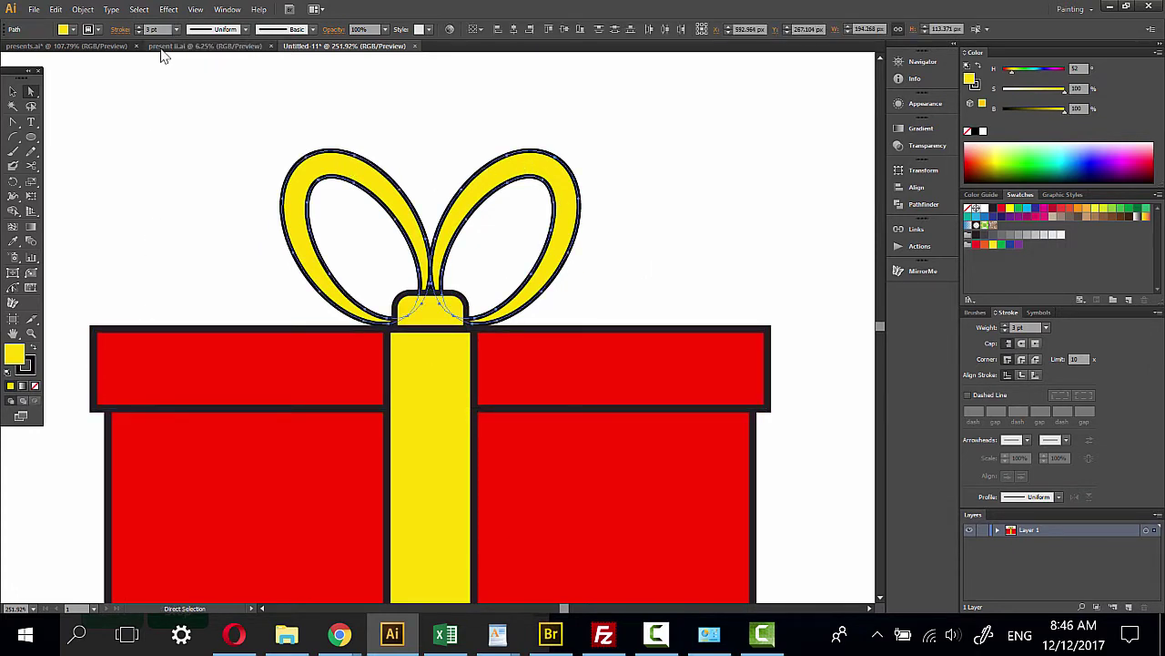
{"action": "key", "text": "Up"}
{"action": "left_click", "coordinate": [172, 318]}
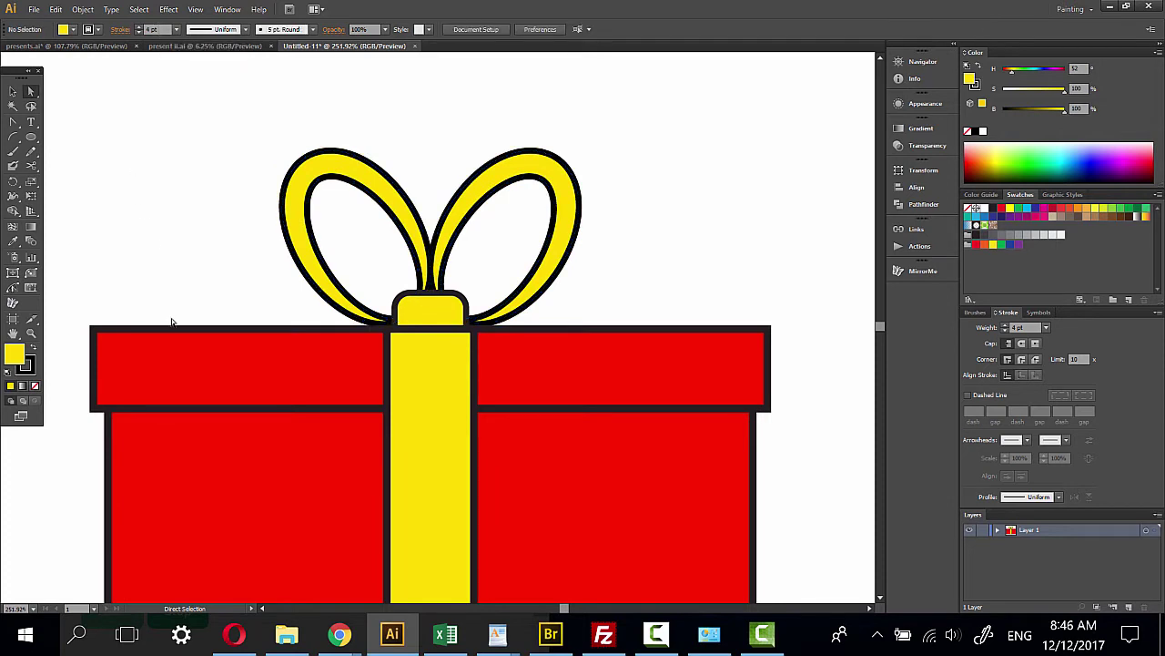
Zoom out and pan so the whole gift fits in view
{"action": "left_click", "coordinate": [32, 334]}
{"action": "left_click", "coordinate": [462, 439], "text": "alt"}
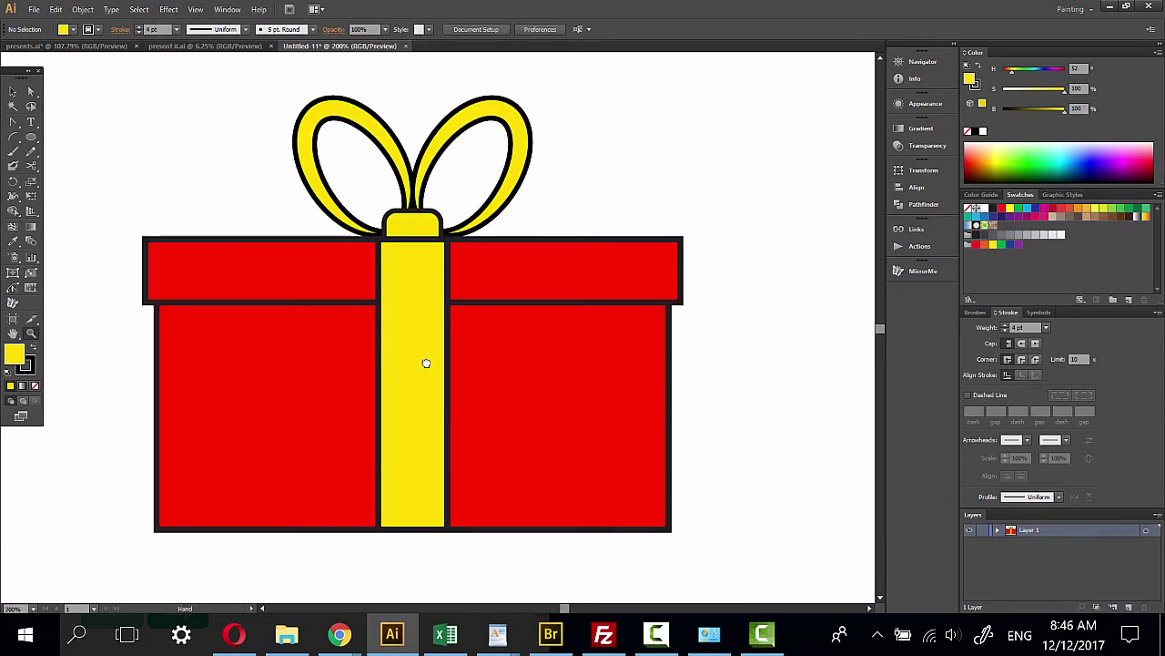
{"action": "mouse_move", "coordinate": [425, 364]}
{"action": "left_mouse_down"}
{"action": "mouse_move", "coordinate": [388, 361]}
{"action": "mouse_move", "coordinate": [388, 351]}
{"action": "left_mouse_up"}
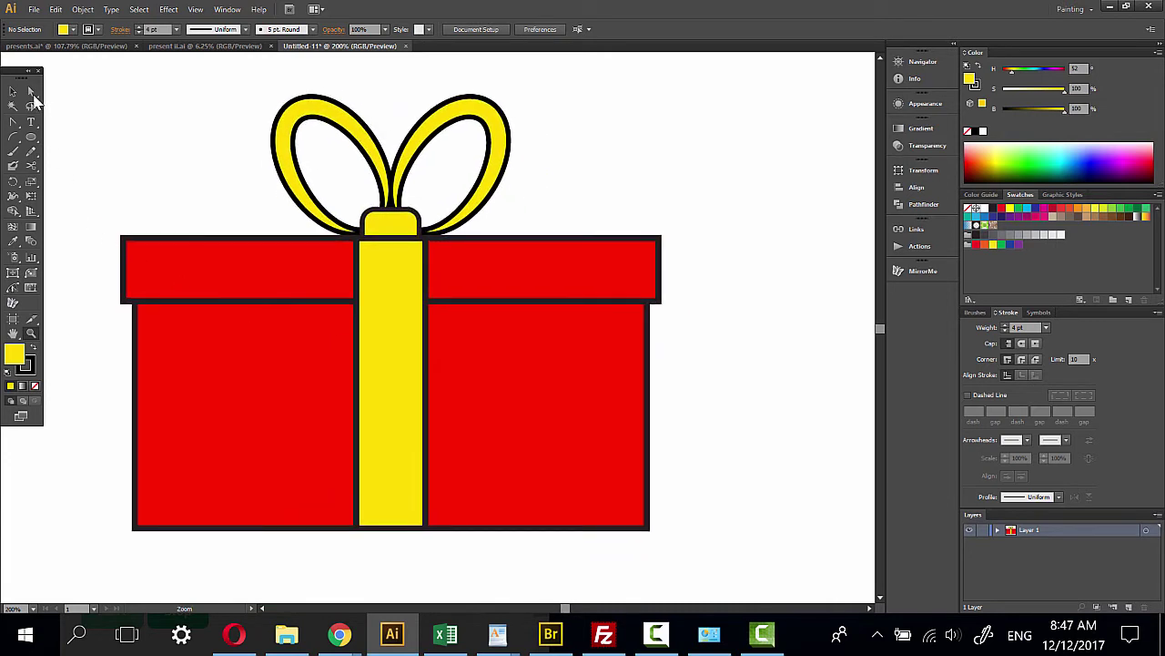
{"action": "left_click", "coordinate": [13, 92]}
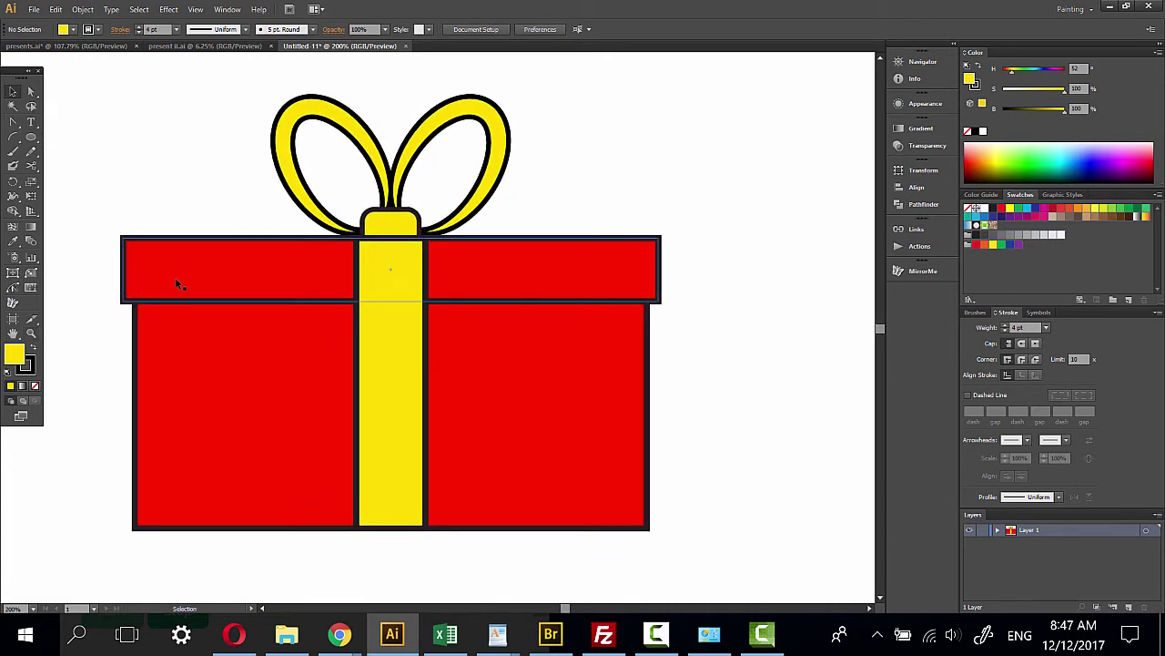
Apply a 4 px Round Corners effect to the red lid and box body, then expand its appearance
{"action": "left_click", "coordinate": [236, 291]}
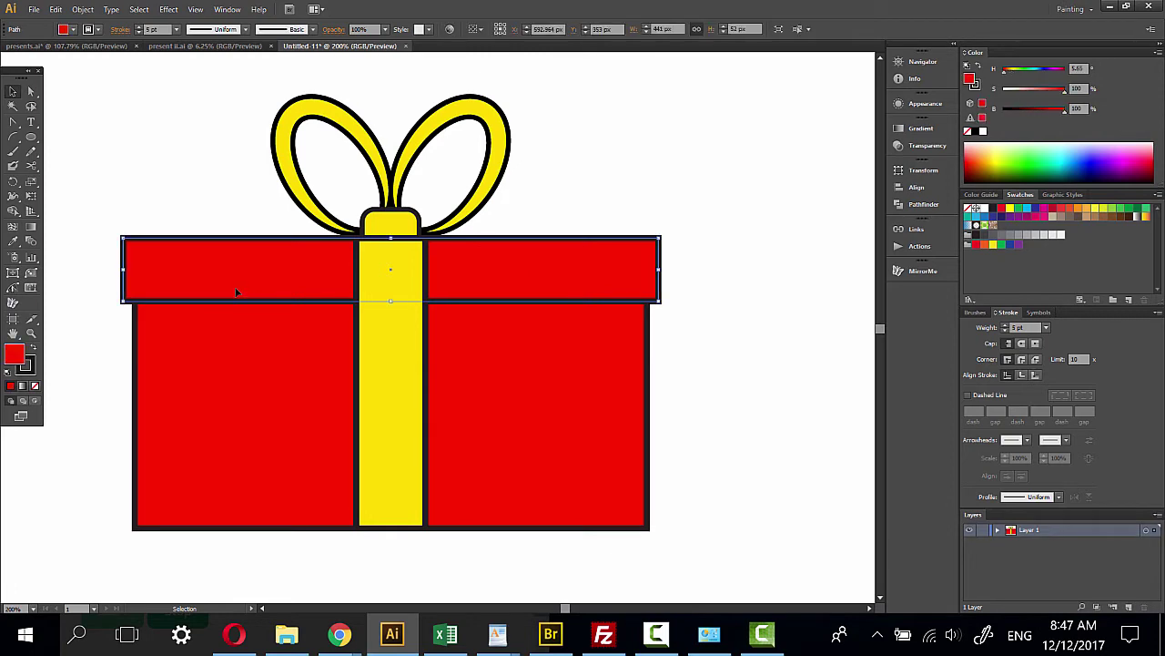
{"action": "left_click", "coordinate": [235, 370], "text": "shift"}
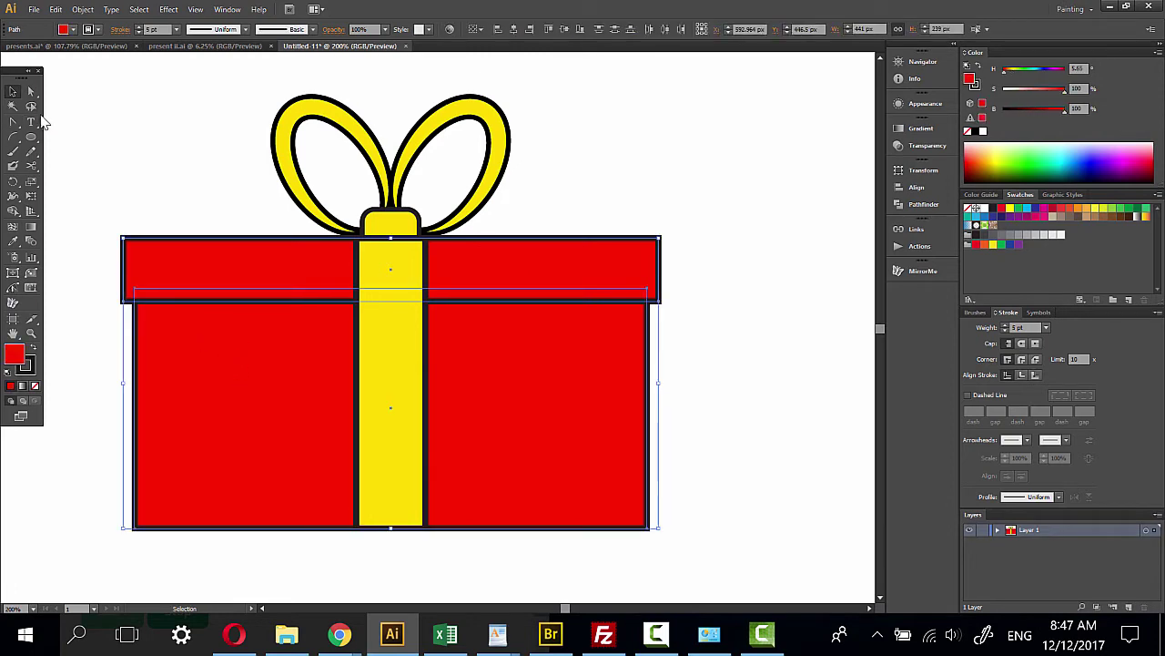
{"action": "left_click", "coordinate": [168, 10]}
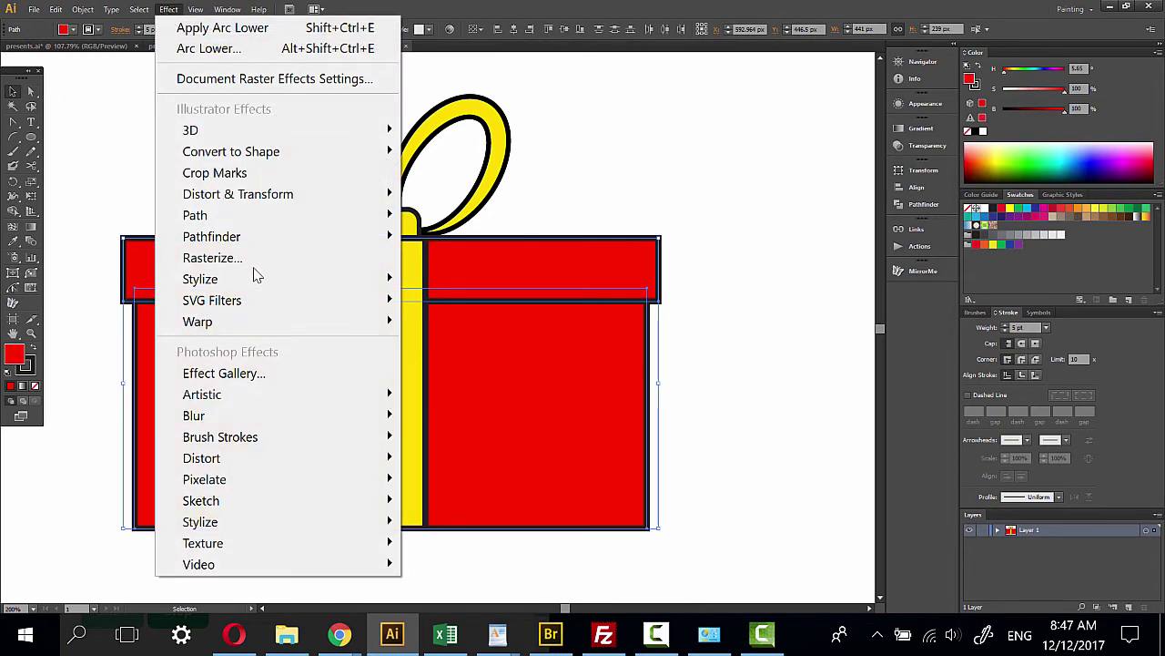
{"action": "left_click", "coordinate": [288, 261]}
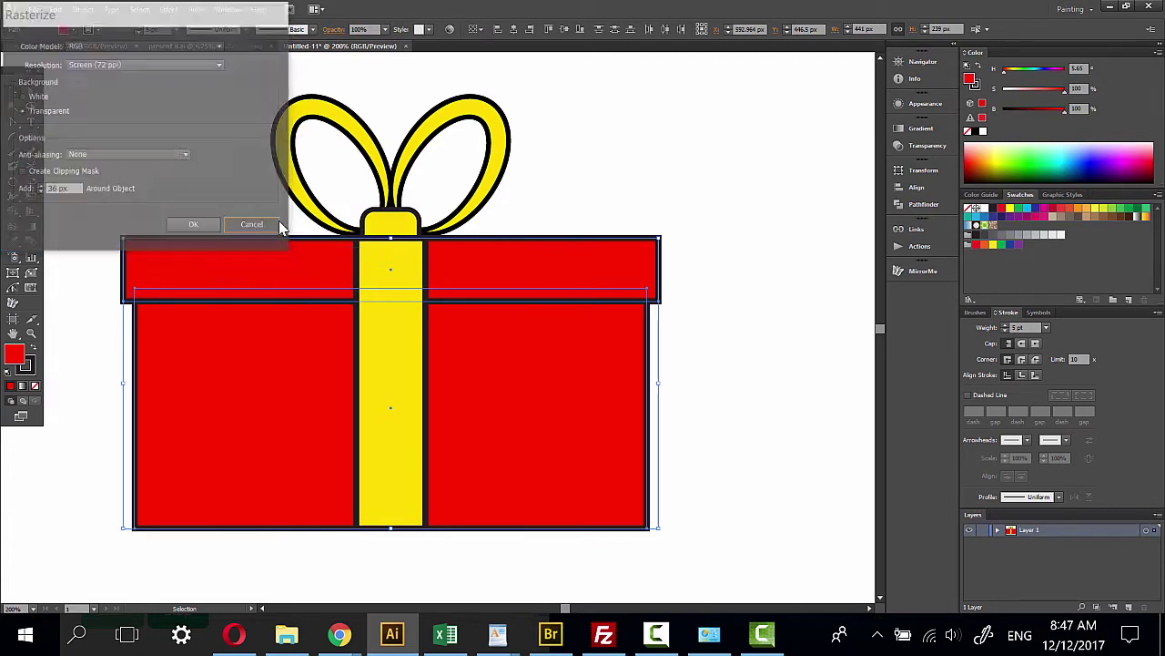
{"action": "left_click", "coordinate": [279, 224]}
{"action": "left_click", "coordinate": [167, 10]}
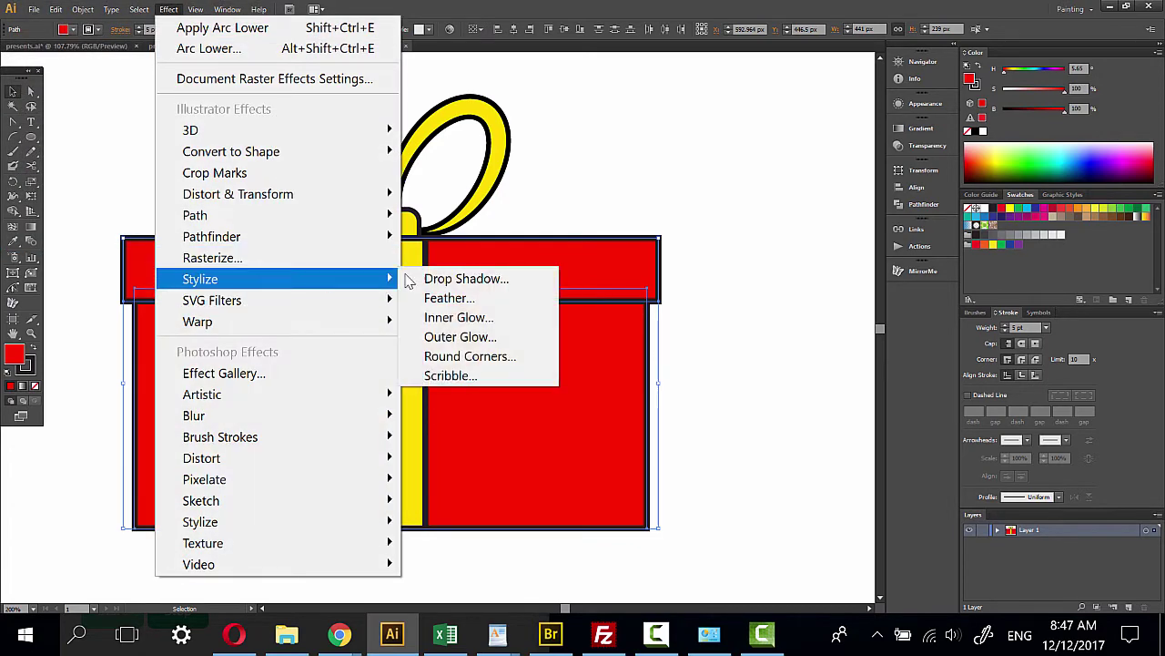
{"action": "left_click", "coordinate": [470, 356]}
{"action": "left_click", "coordinate": [36, 73]}
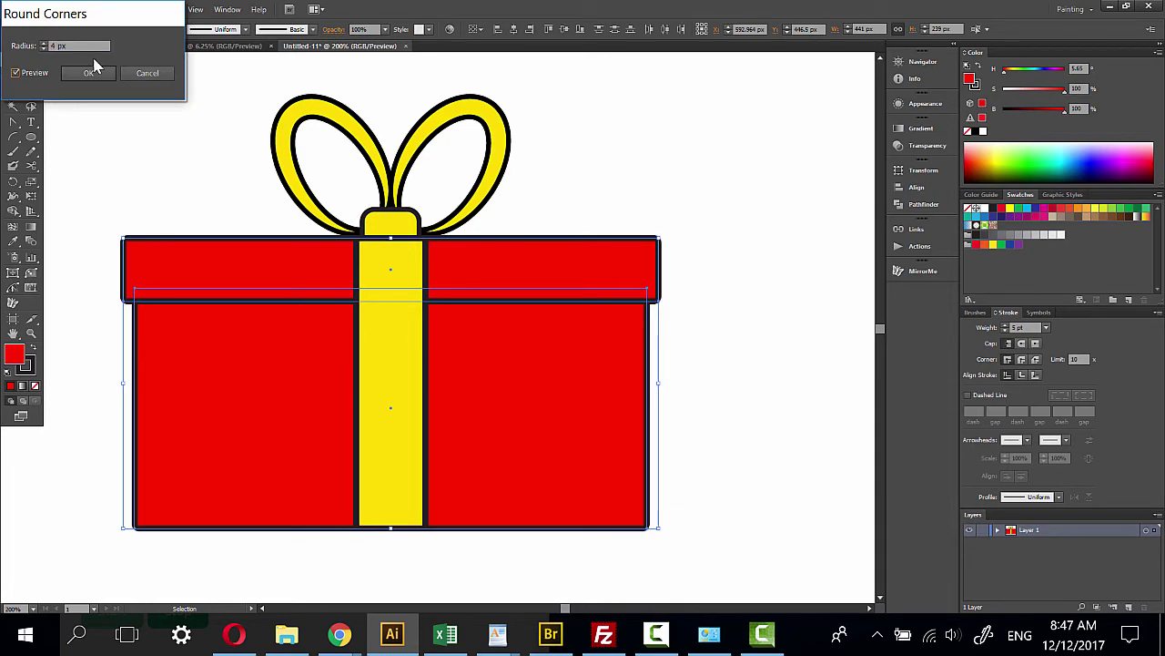
{"action": "left_click", "coordinate": [91, 73]}
{"action": "left_click", "coordinate": [83, 10]}
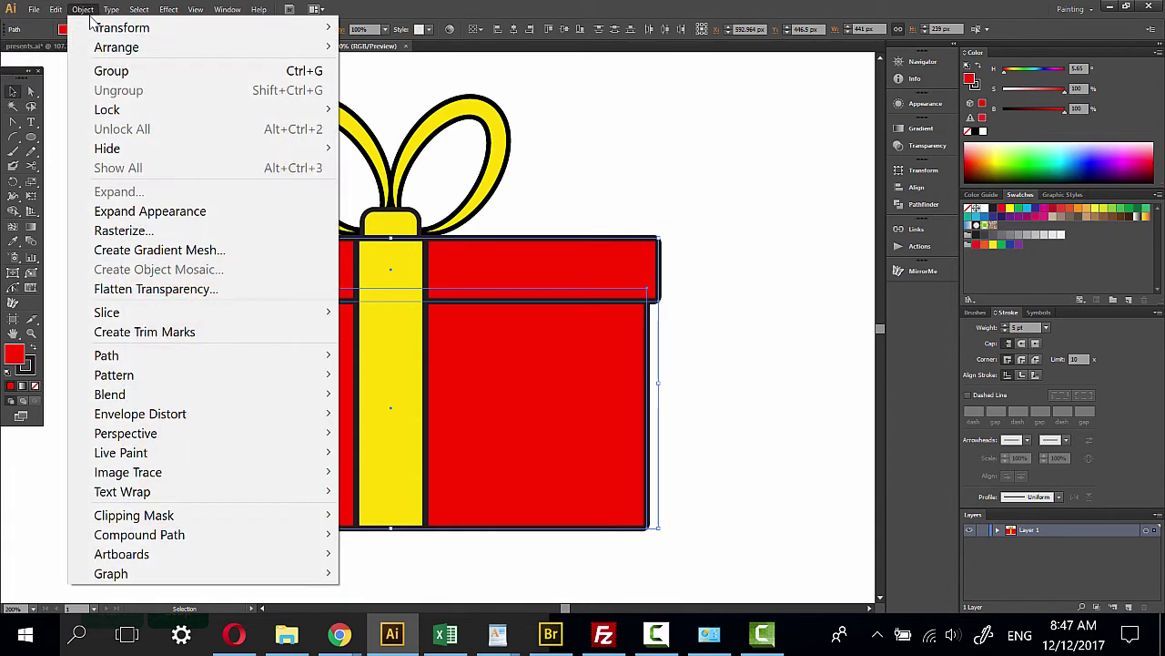
{"action": "left_click", "coordinate": [169, 211]}
{"action": "left_click", "coordinate": [770, 234]}
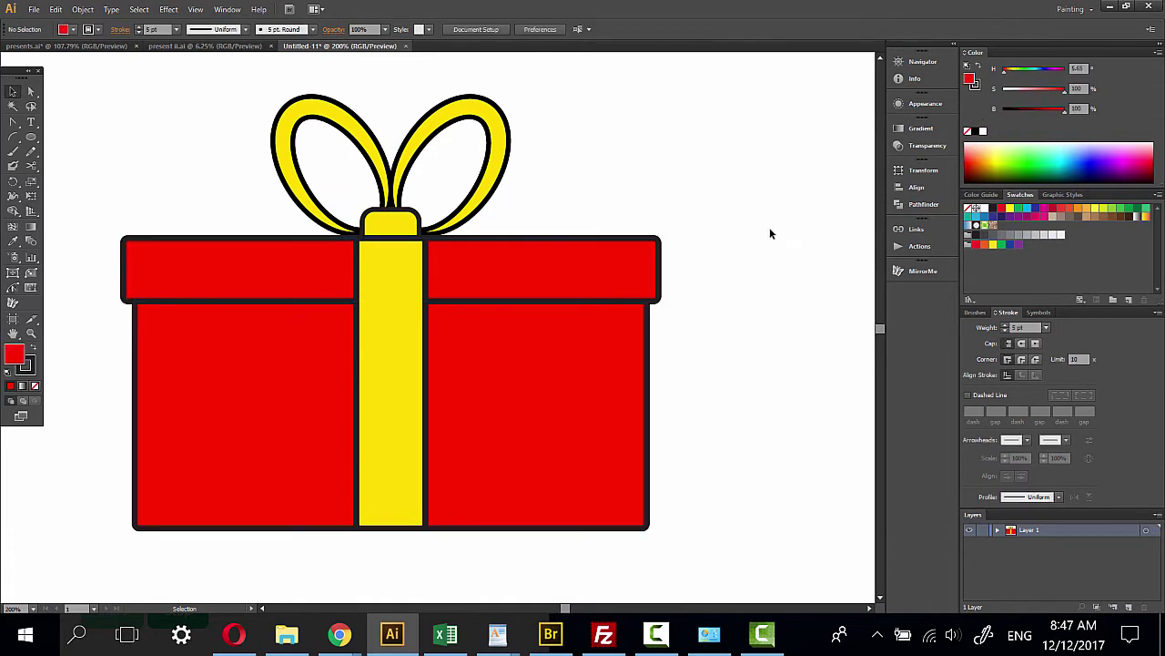
Zoom to 100% and move the whole gift to the artboard's left side
{"action": "left_click", "coordinate": [30, 340]}
{"action": "left_click", "coordinate": [494, 356], "text": "alt"}
{"action": "left_click", "coordinate": [536, 337], "text": "alt"}
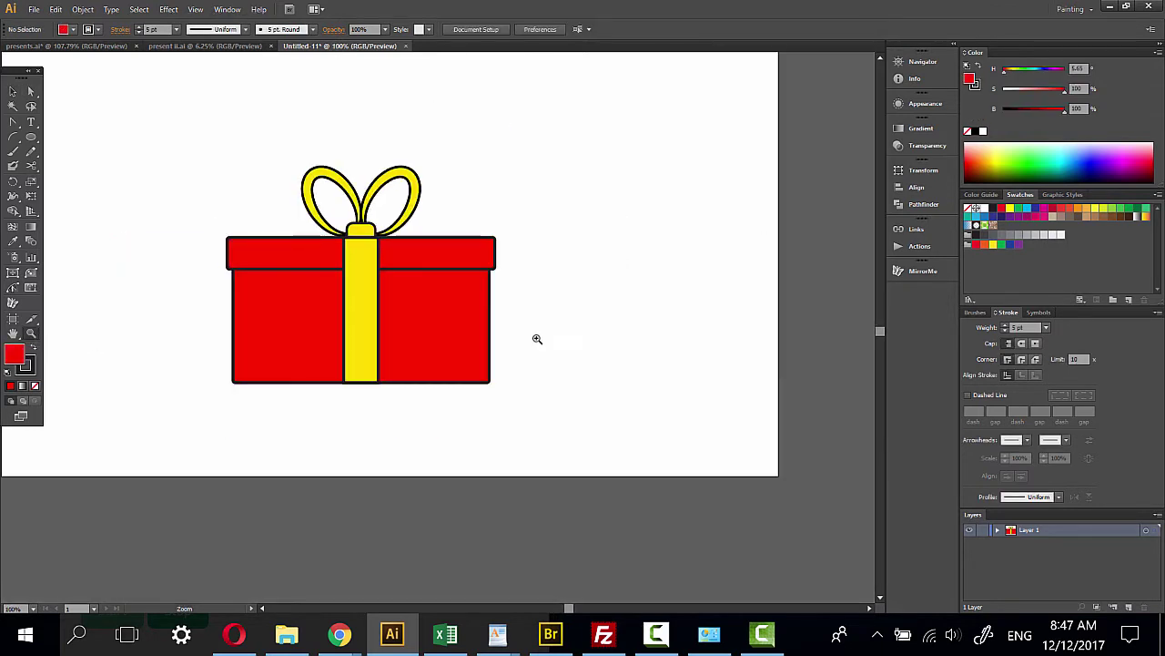
{"action": "mouse_move", "coordinate": [536, 337]}
{"action": "left_mouse_down"}
{"action": "mouse_move", "coordinate": [600, 369]}
{"action": "mouse_move", "coordinate": [470, 344]}
{"action": "left_mouse_up"}
{"action": "left_click", "coordinate": [13, 91]}
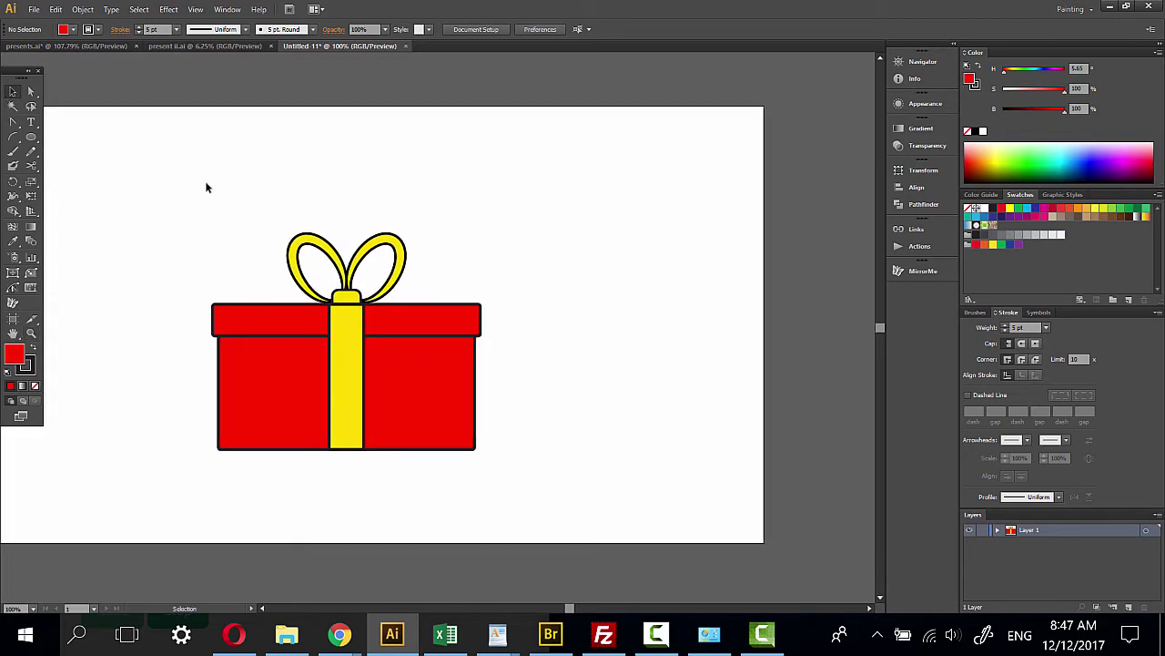
{"action": "mouse_move", "coordinate": [206, 185]}
{"action": "left_mouse_down"}
{"action": "mouse_move", "coordinate": [420, 394]}
{"action": "mouse_move", "coordinate": [256, 313]}
{"action": "left_mouse_up"}
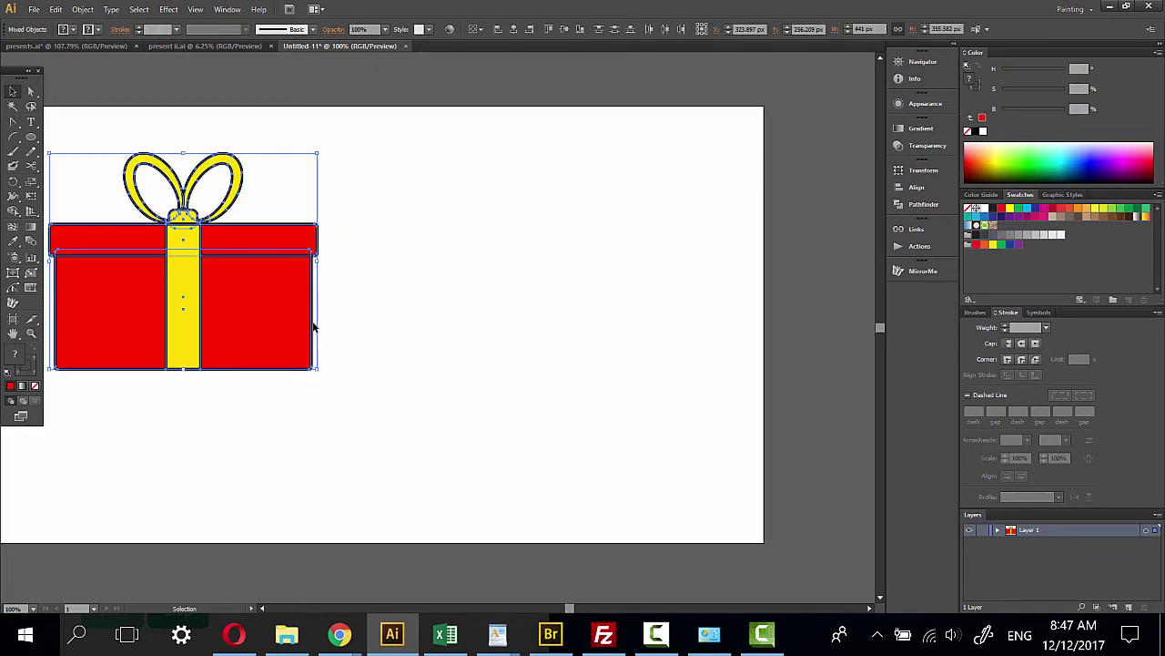
{"action": "left_click", "coordinate": [423, 307]}
Alt-drag a duplicate of the gift 497 px to the right, level with the original
{"action": "left_click", "coordinate": [271, 289]}
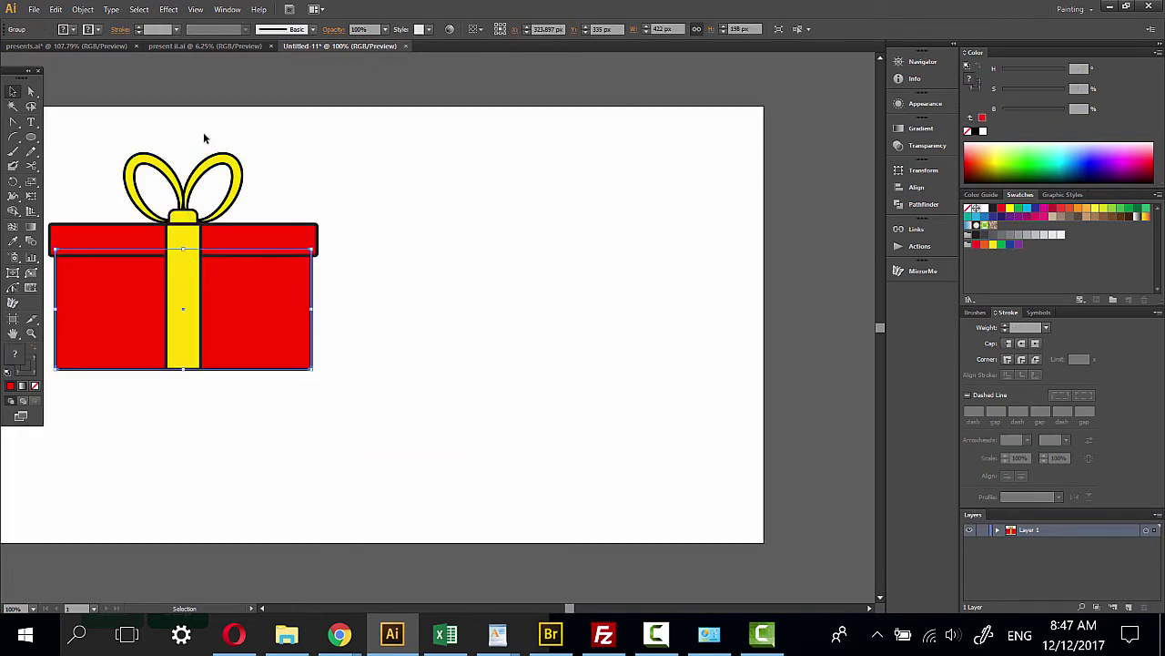
{"action": "left_click", "coordinate": [155, 126]}
{"action": "mouse_move", "coordinate": [155, 126]}
{"action": "left_mouse_down"}
{"action": "mouse_move", "coordinate": [224, 300]}
{"action": "mouse_move", "coordinate": [530, 326]}
{"action": "left_mouse_up"}
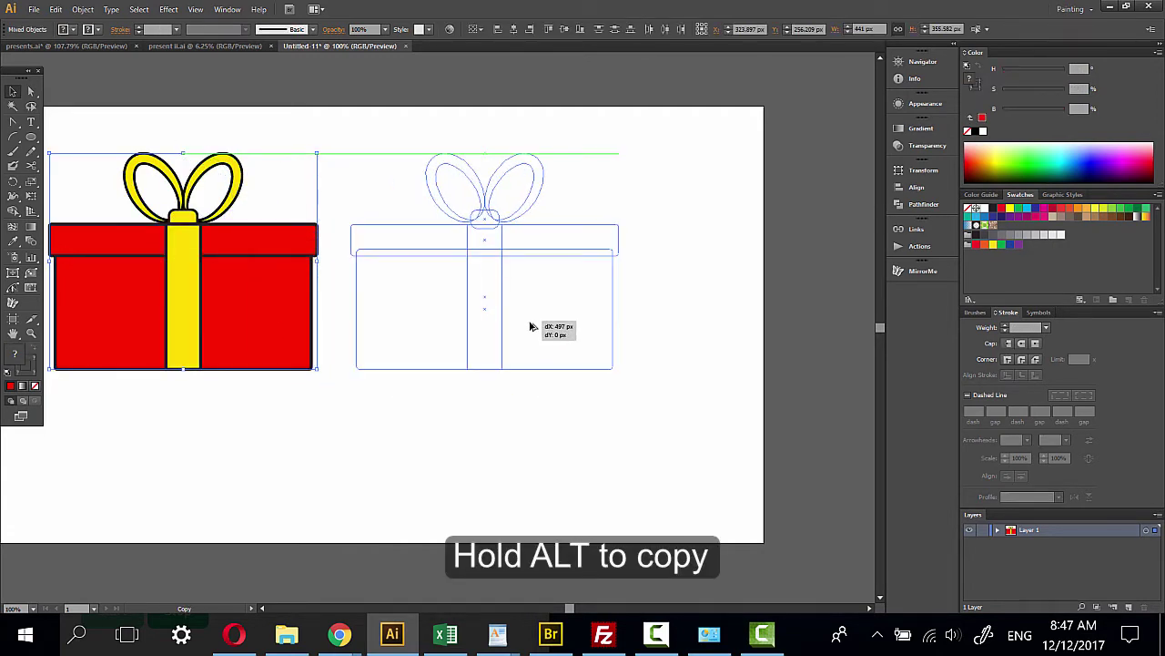
{"action": "left_click_drag", "start_coordinate": [530, 326], "coordinate": [532, 326]}
{"action": "left_click", "coordinate": [361, 108]}
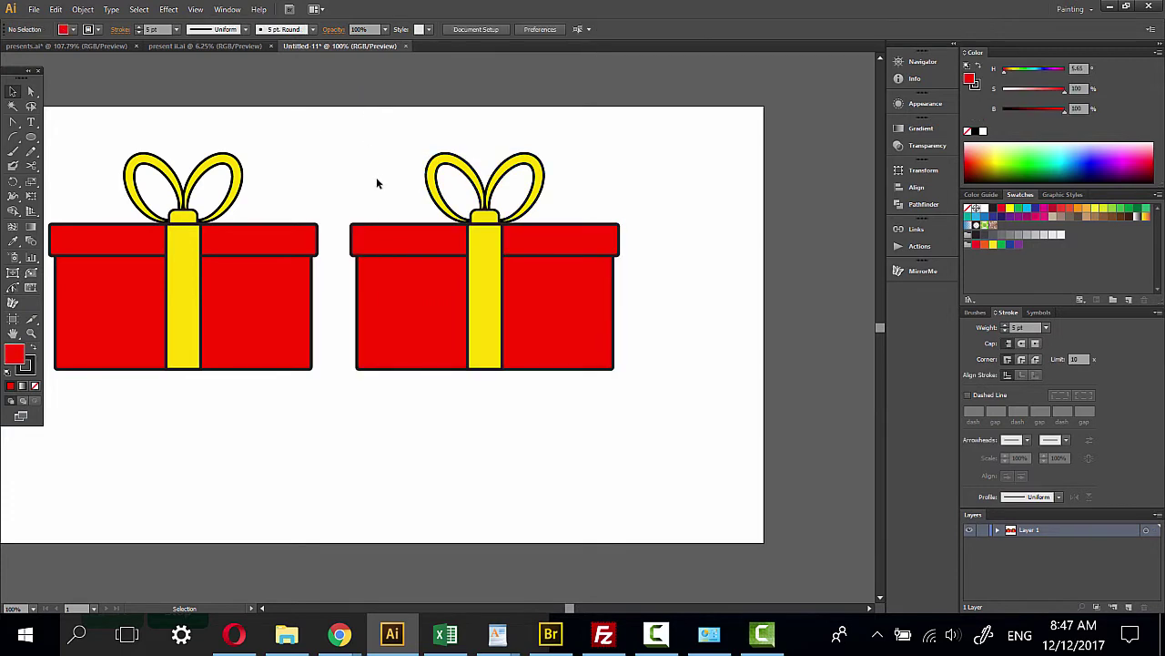
{"action": "left_click", "coordinate": [384, 327]}
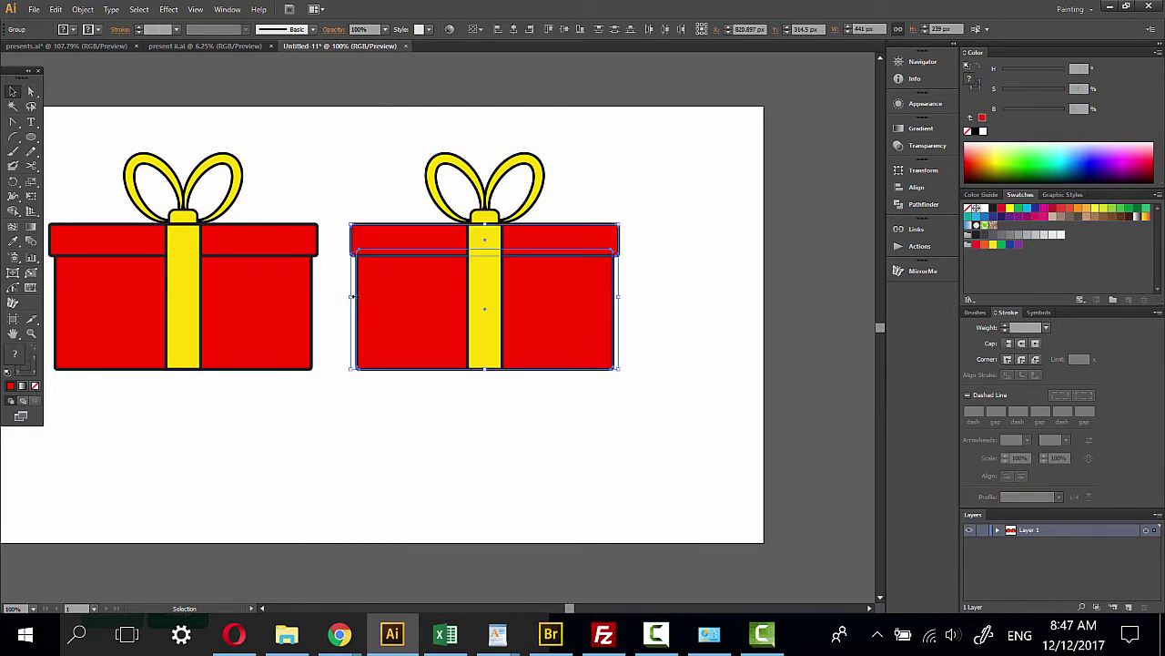
{"action": "left_click_drag", "start_coordinate": [350, 296], "coordinate": [412, 295]}
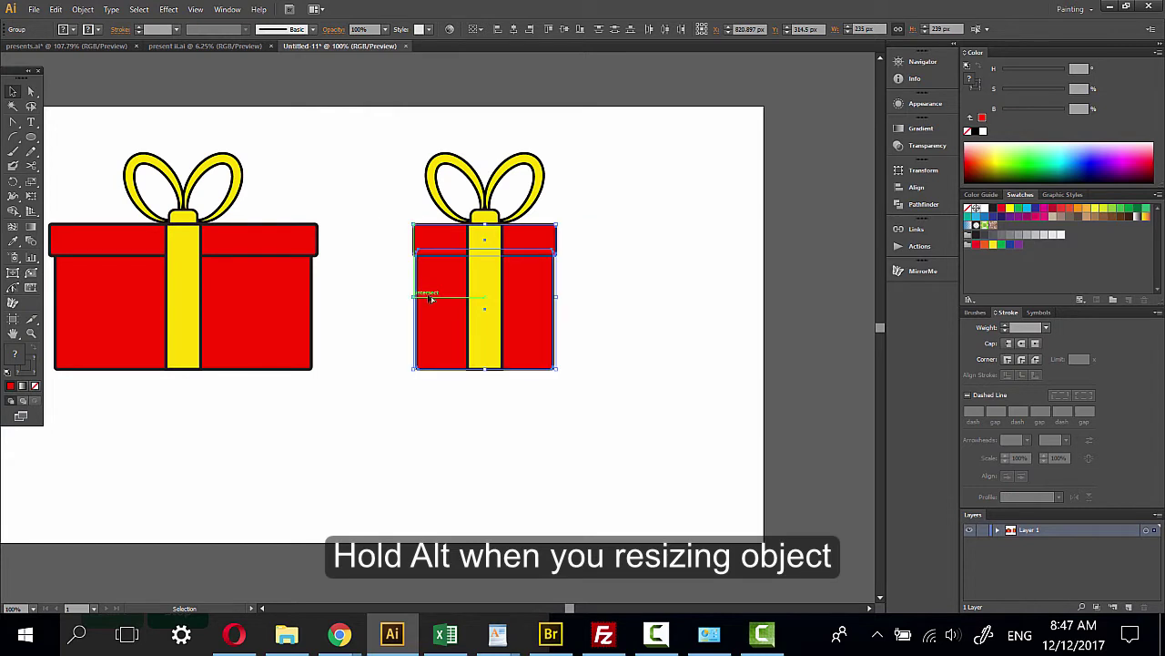
{"action": "left_click", "coordinate": [630, 270]}
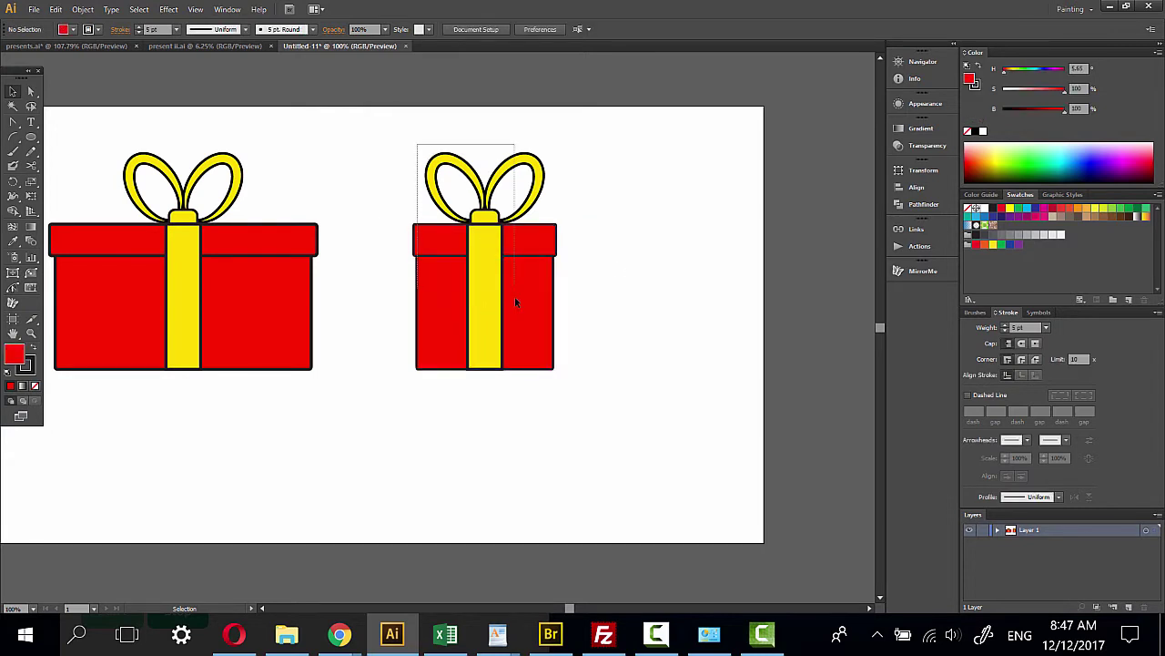
{"action": "left_click_drag", "start_coordinate": [515, 302], "coordinate": [692, 333]}
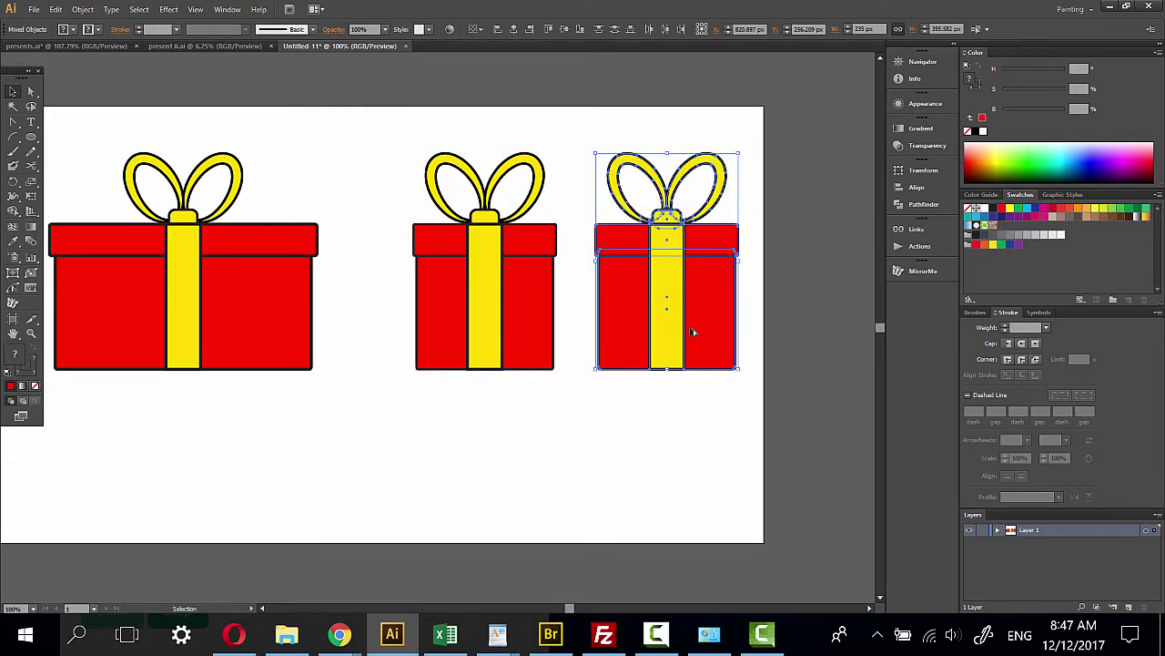
{"action": "left_click", "coordinate": [620, 416]}
{"action": "left_click", "coordinate": [615, 316]}
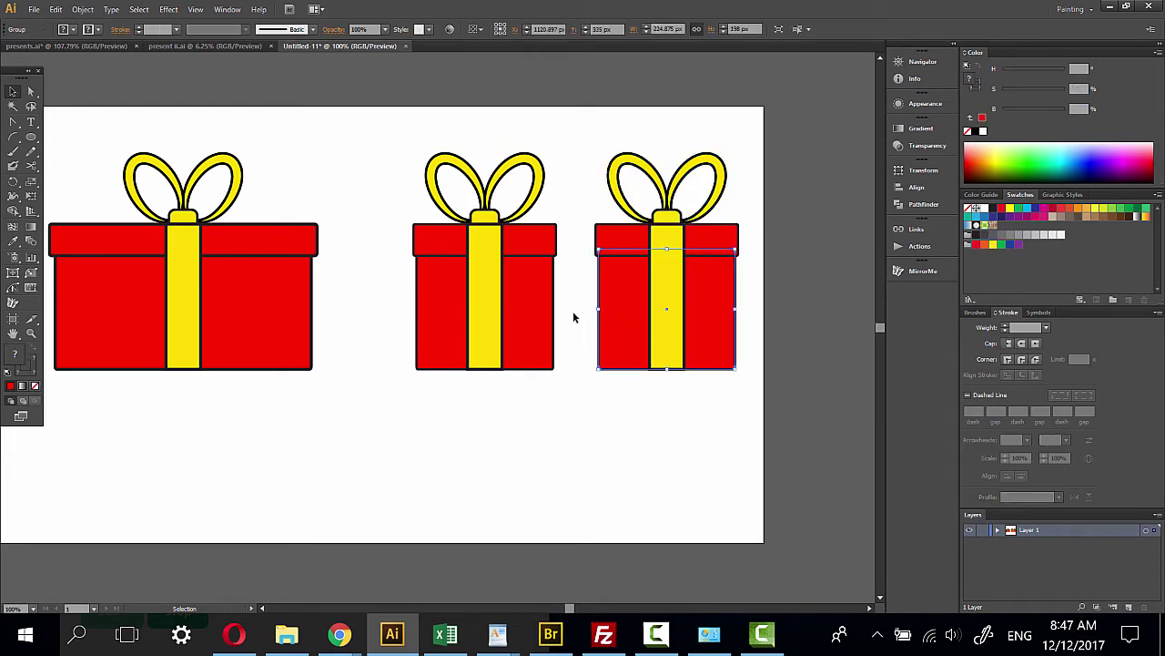
{"action": "left_click_drag", "start_coordinate": [572, 311], "coordinate": [773, 370]}
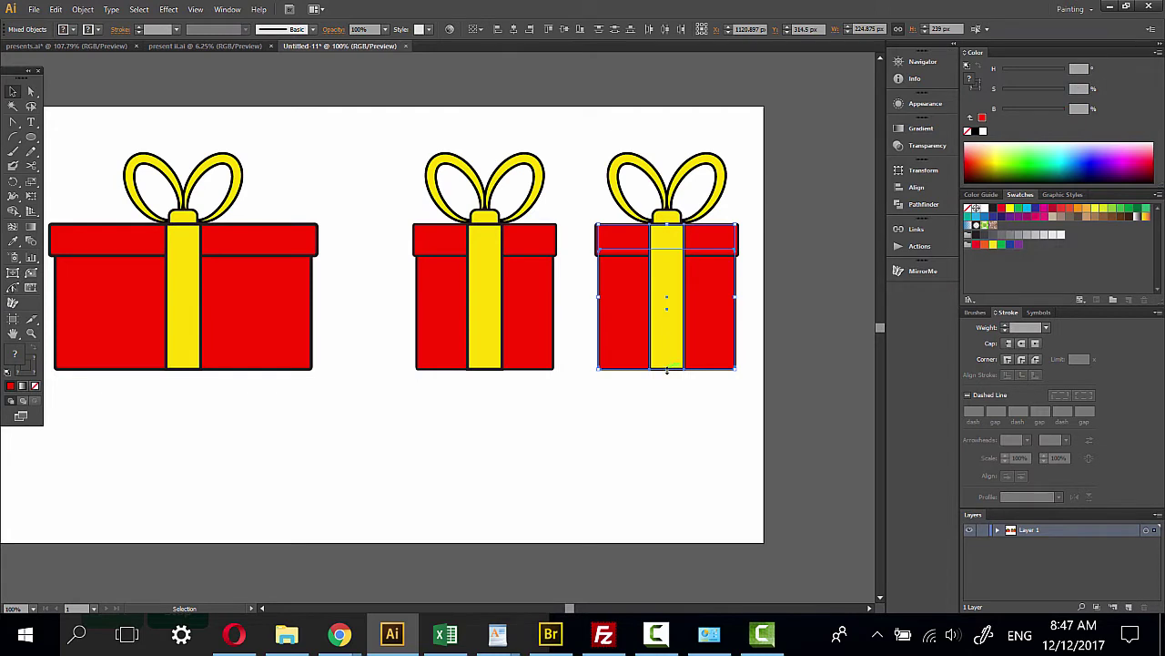
{"action": "left_click_drag", "start_coordinate": [667, 369], "coordinate": [664, 493]}
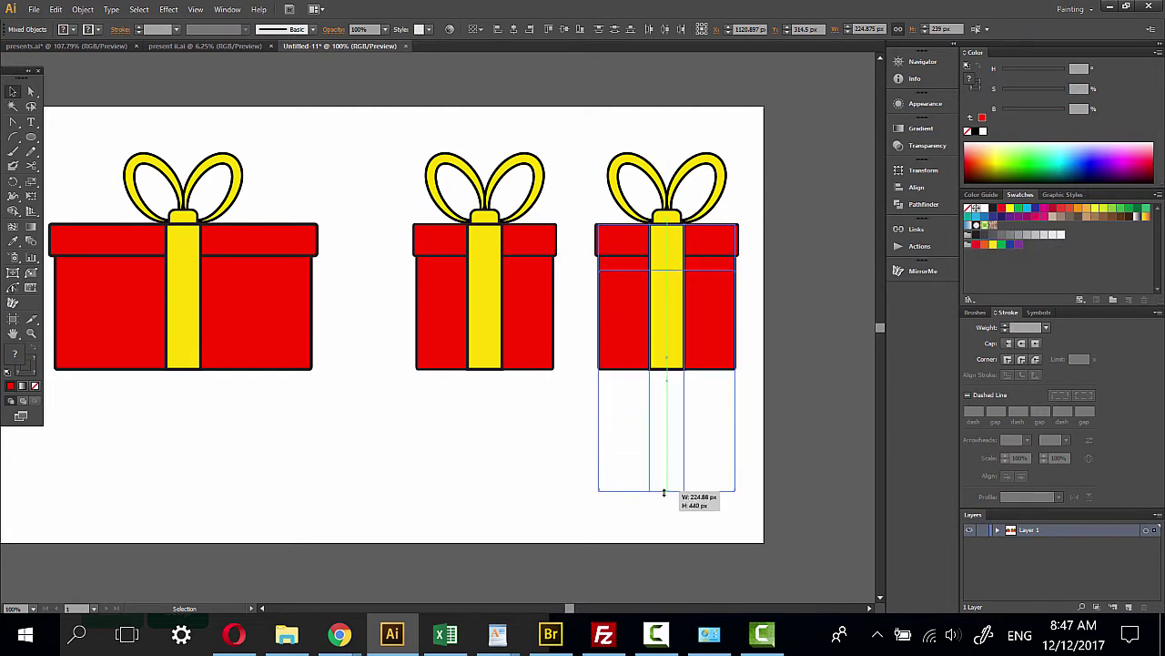
{"action": "left_click_drag", "start_coordinate": [664, 492], "coordinate": [663, 491]}
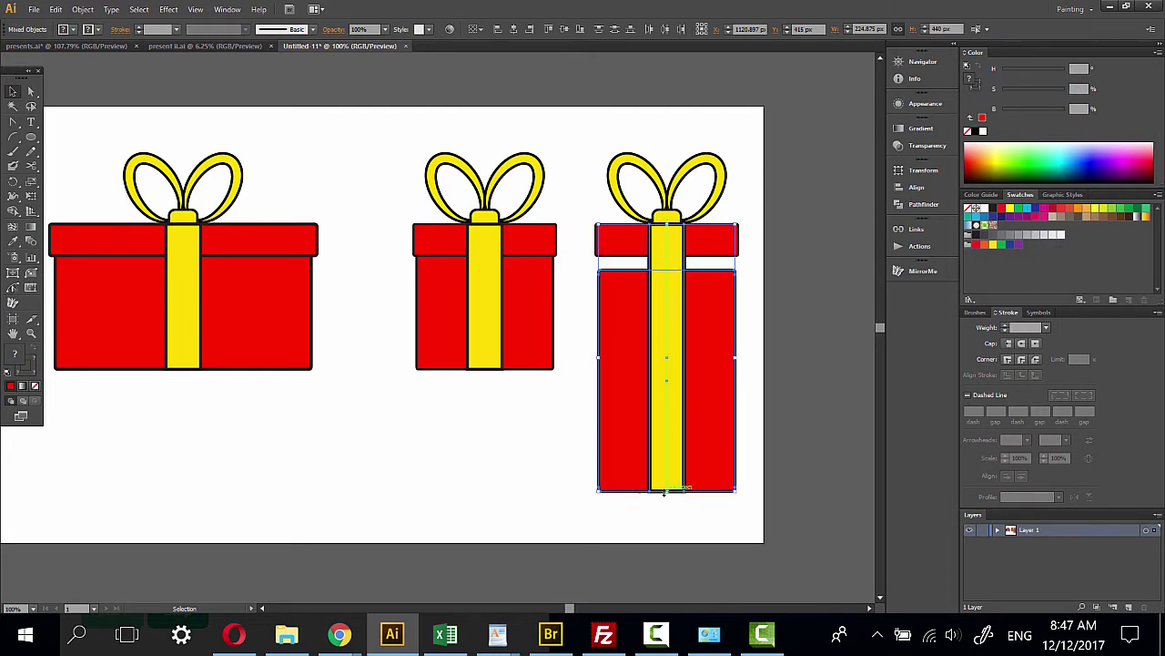
{"action": "key", "text": "ctrl+z"}
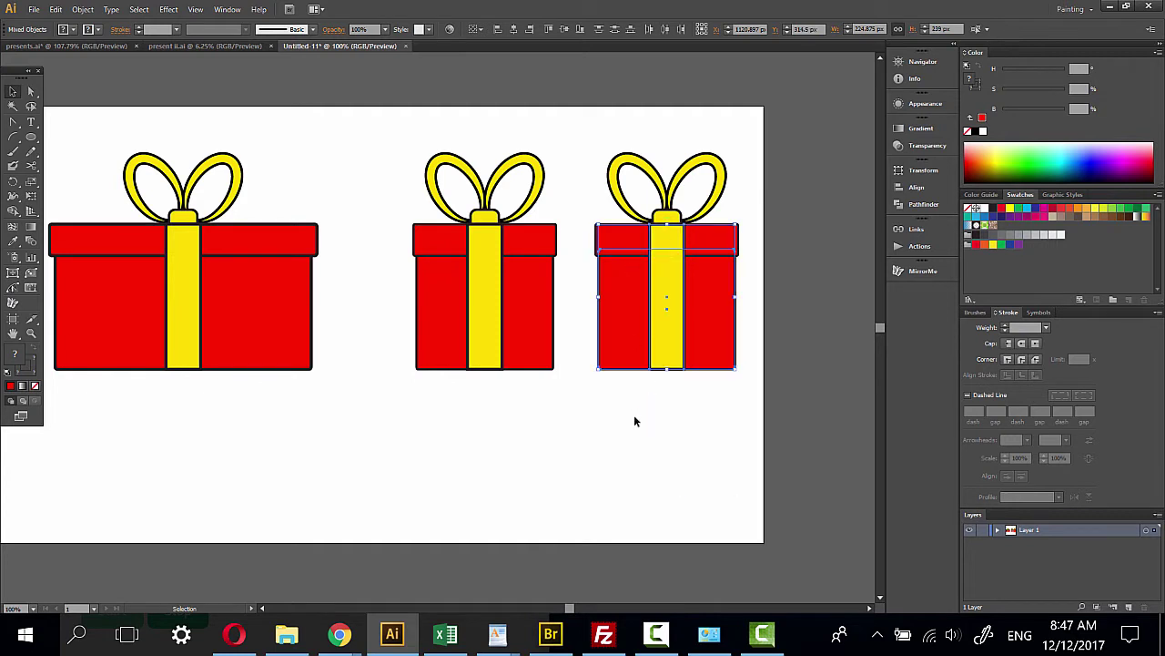
{"action": "left_click", "coordinate": [634, 416]}
{"action": "left_click", "coordinate": [31, 92]}
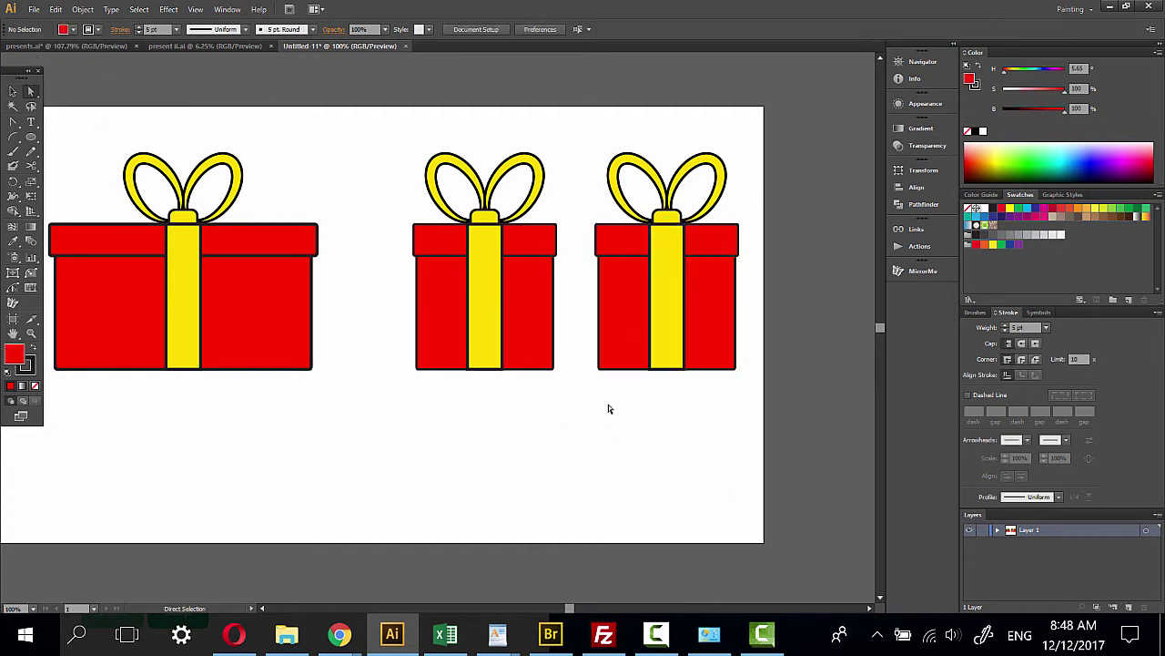
{"action": "left_click", "coordinate": [634, 306]}
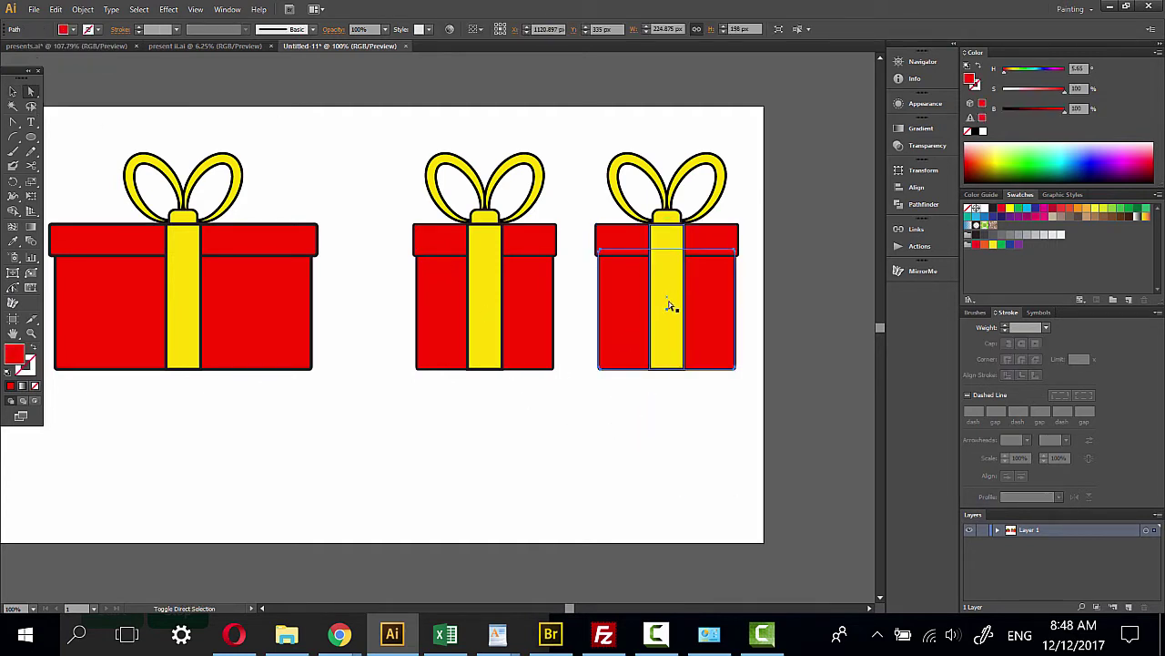
{"action": "key", "text": "v"}
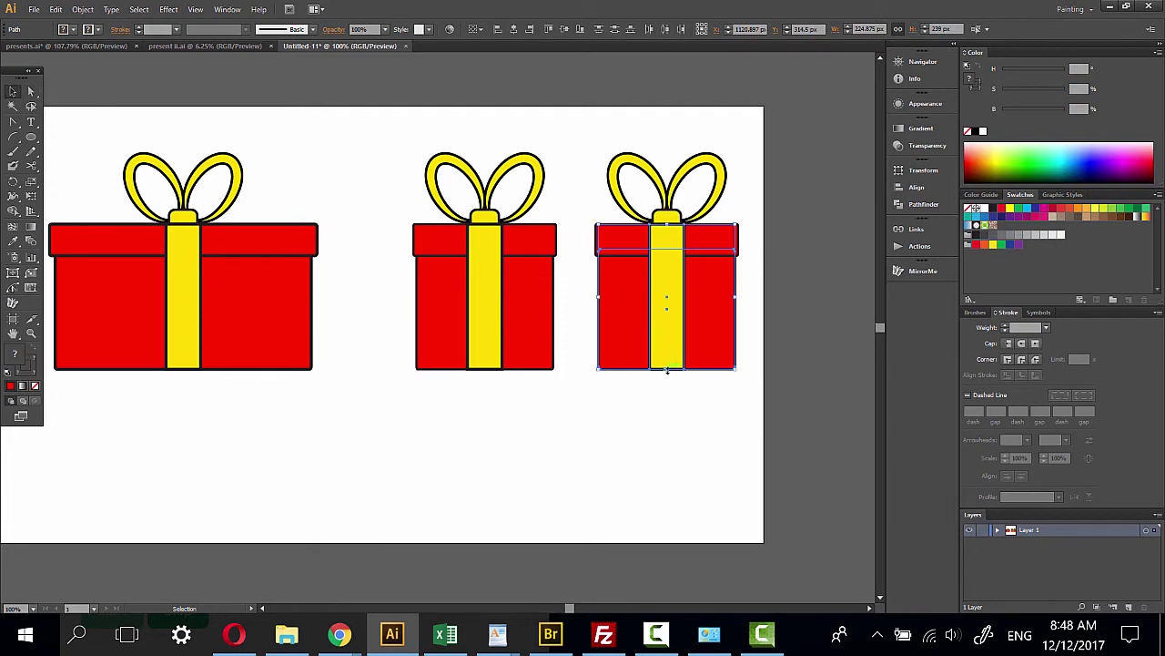
{"action": "left_click_drag", "start_coordinate": [667, 368], "coordinate": [669, 484]}
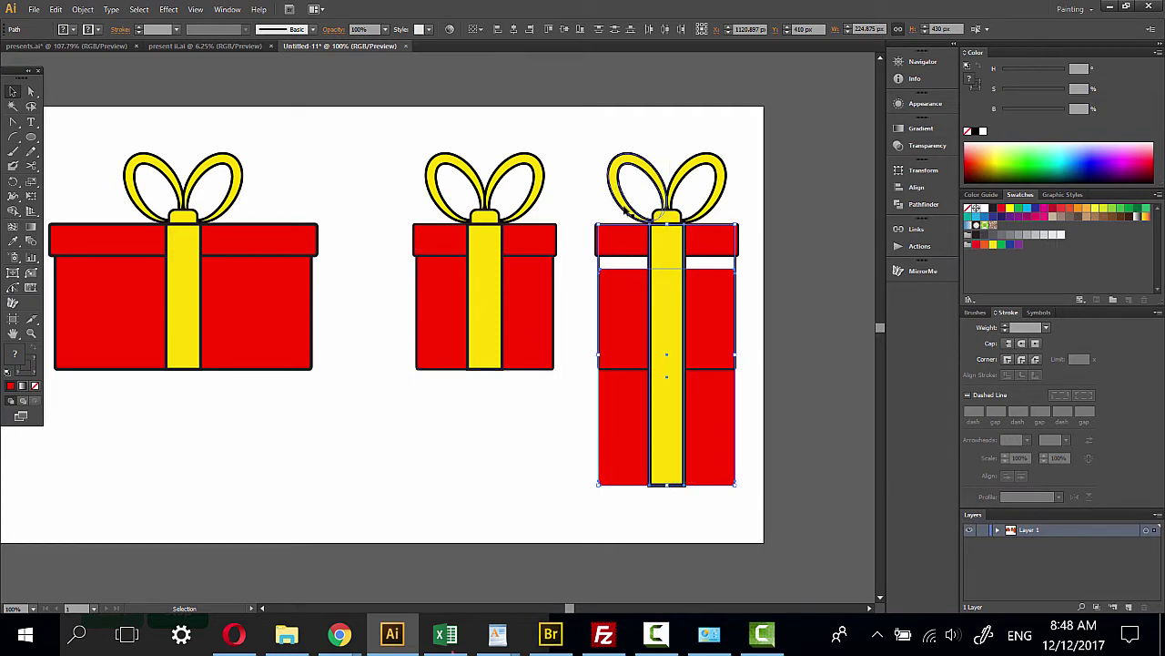
{"action": "key", "text": "ctrl+z"}
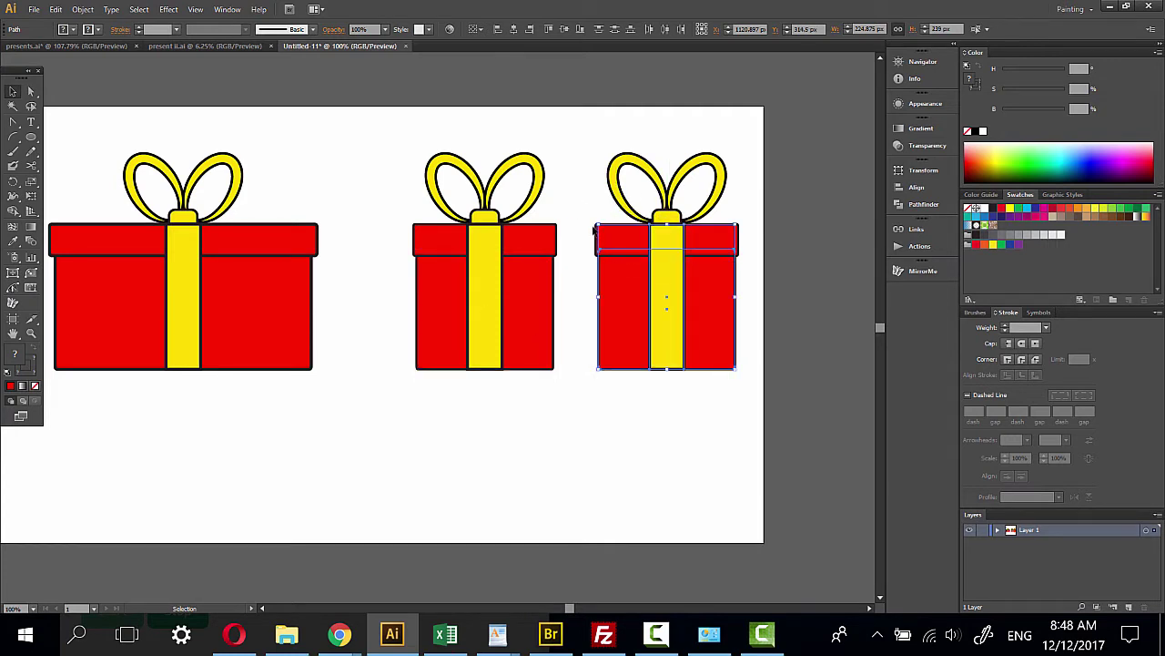
{"action": "left_click", "coordinate": [666, 410]}
{"action": "left_click_drag", "start_coordinate": [669, 404], "coordinate": [609, 421]}
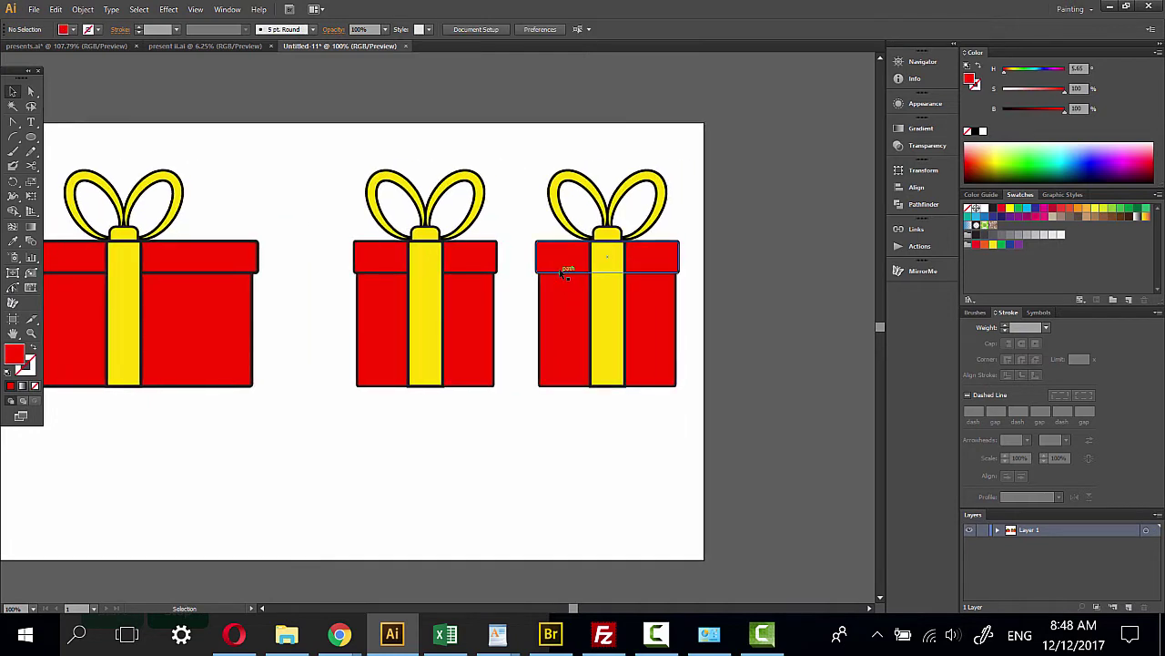
{"action": "left_click", "coordinate": [30, 91]}
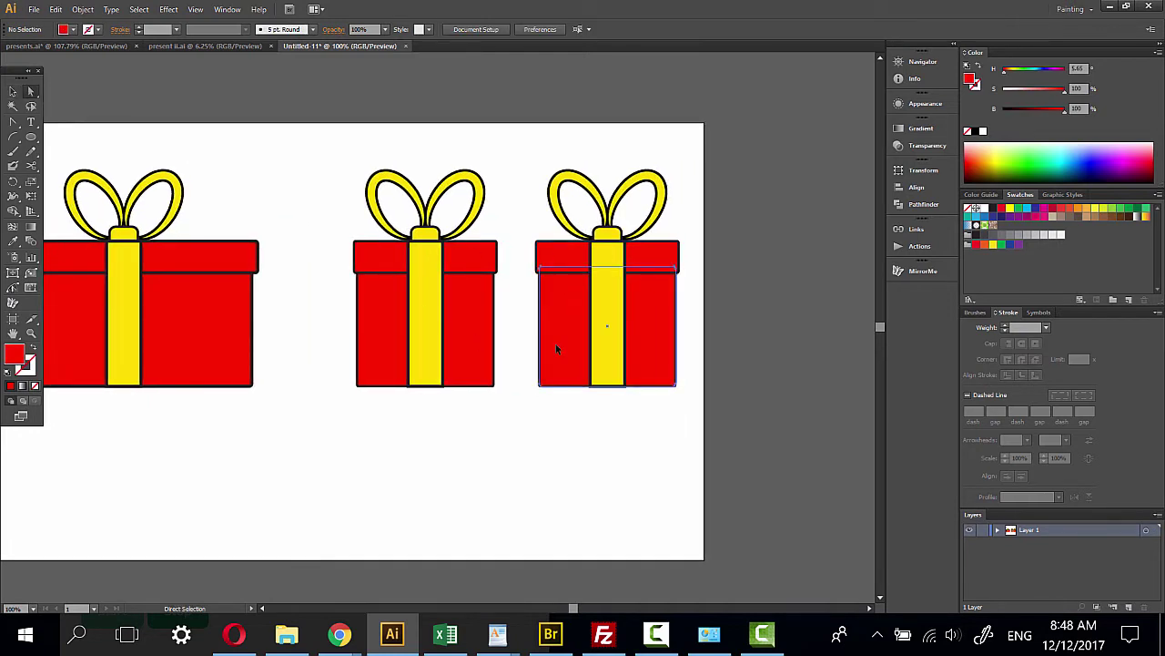
{"action": "left_click", "coordinate": [552, 347]}
{"action": "left_click_drag", "start_coordinate": [624, 462], "coordinate": [520, 458]}
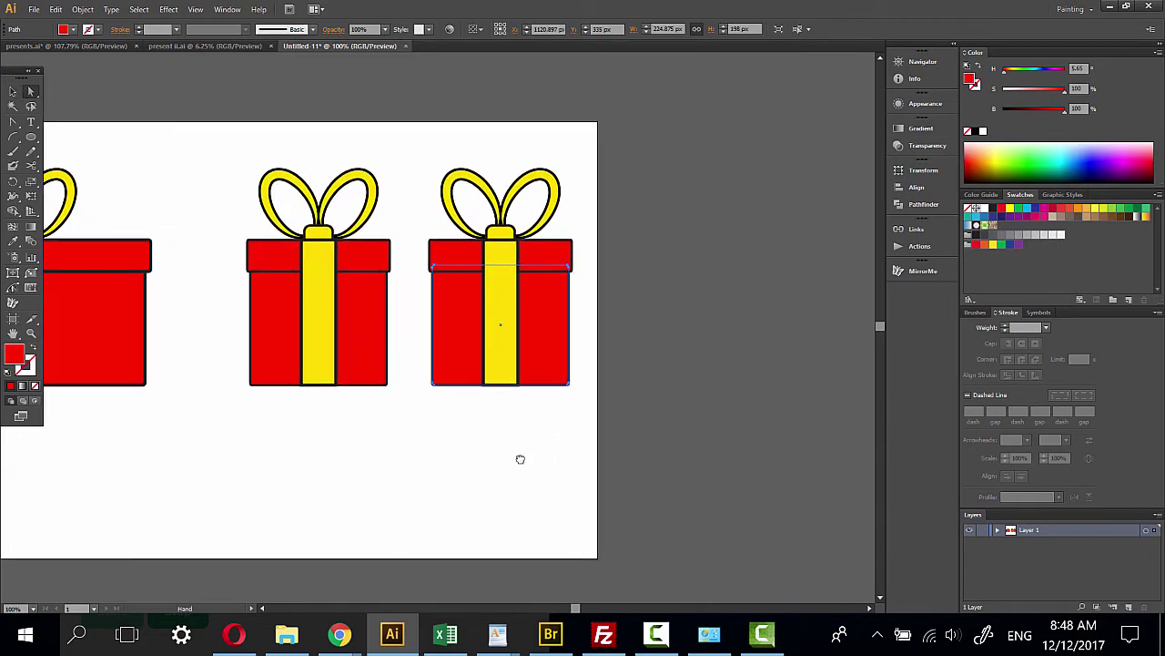
{"action": "left_click", "coordinate": [33, 333]}
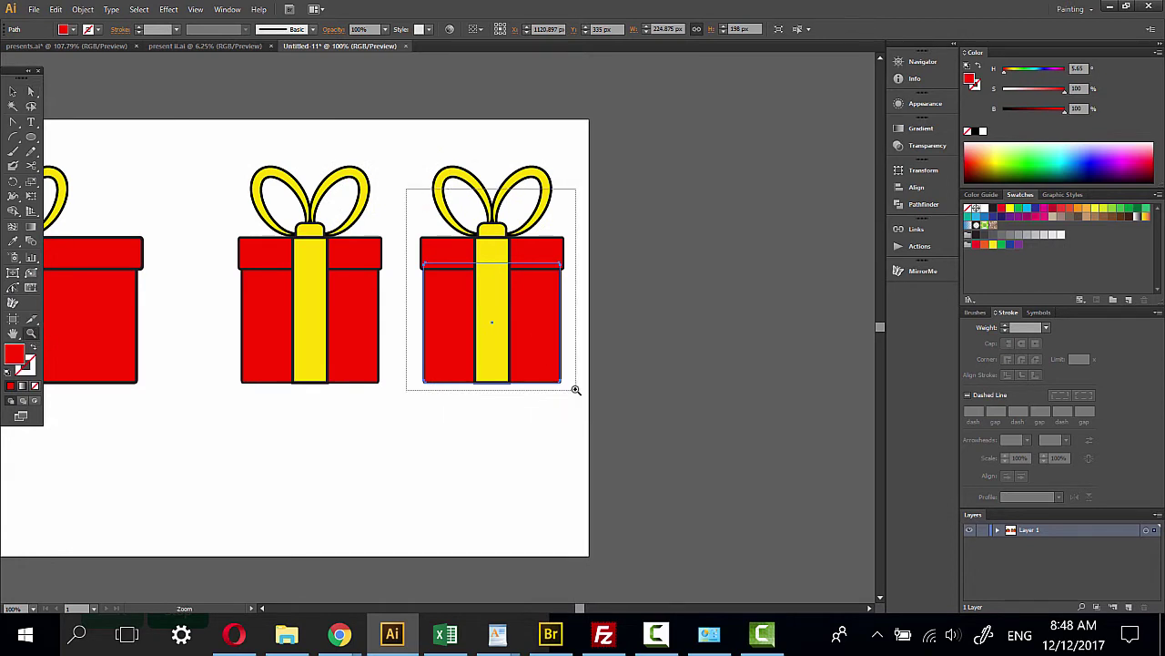
Select the right gift's body, ribbon and lid and stretch the gift downward to make it taller
{"action": "mouse_move", "coordinate": [535, 340]}
{"action": "left_mouse_down"}
{"action": "mouse_move", "coordinate": [575, 391]}
{"action": "mouse_move", "coordinate": [522, 310]}
{"action": "left_mouse_up"}
{"action": "left_click", "coordinate": [12, 92]}
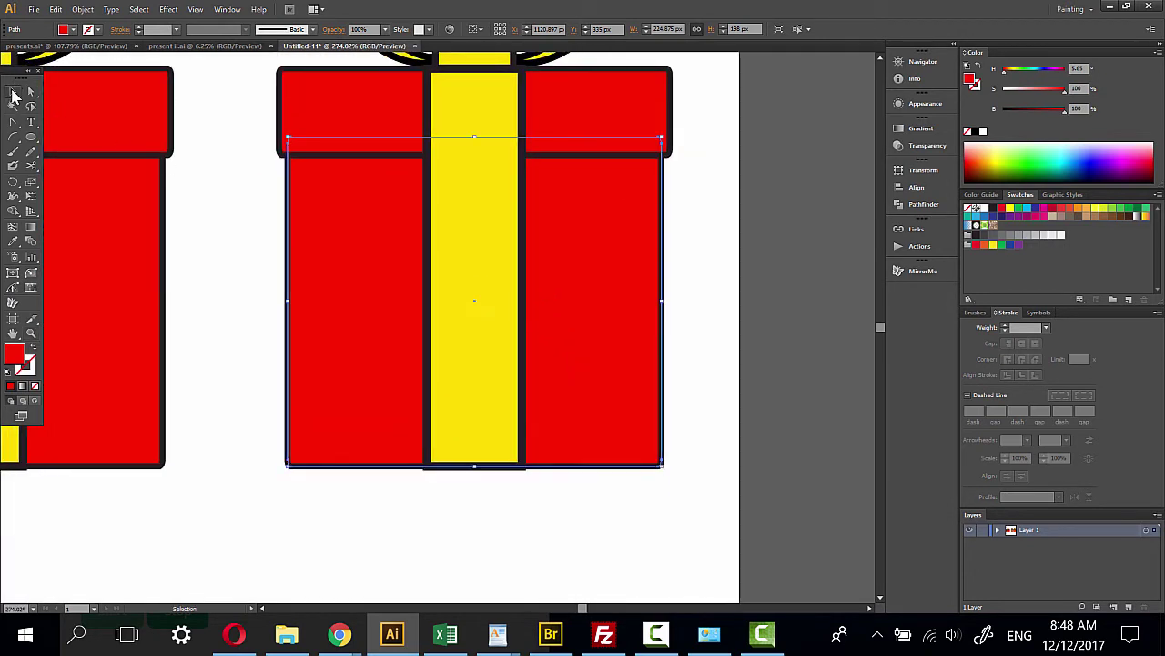
{"action": "left_click", "coordinate": [291, 211]}
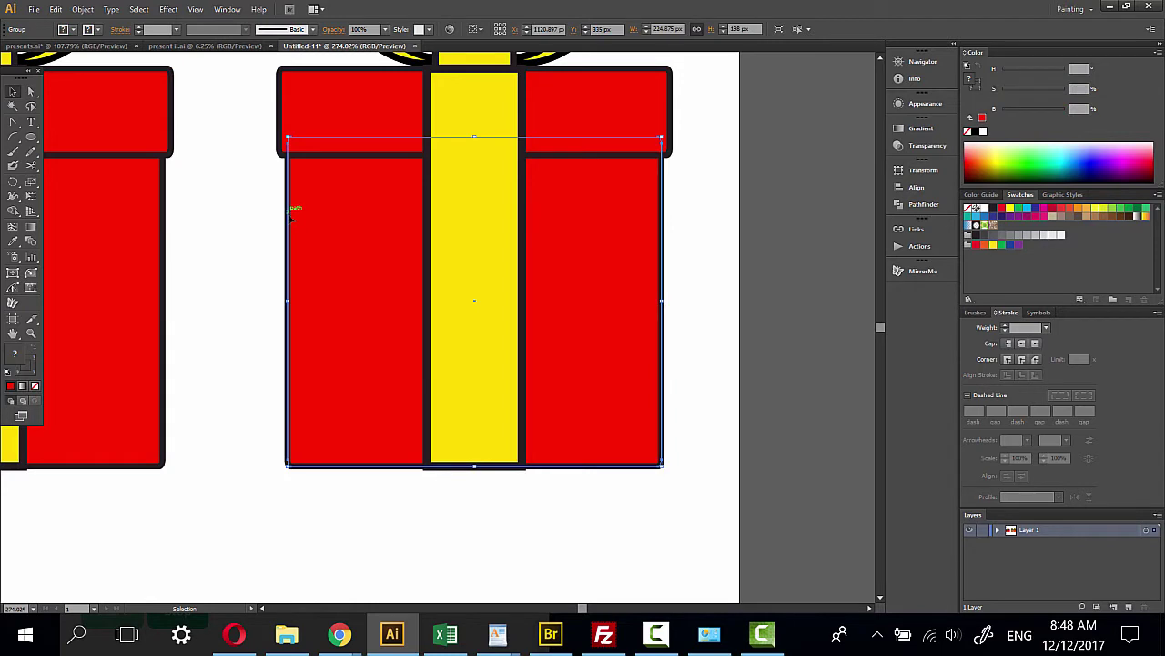
{"action": "left_click", "coordinate": [292, 219], "text": "shift"}
{"action": "left_click", "coordinate": [292, 240]}
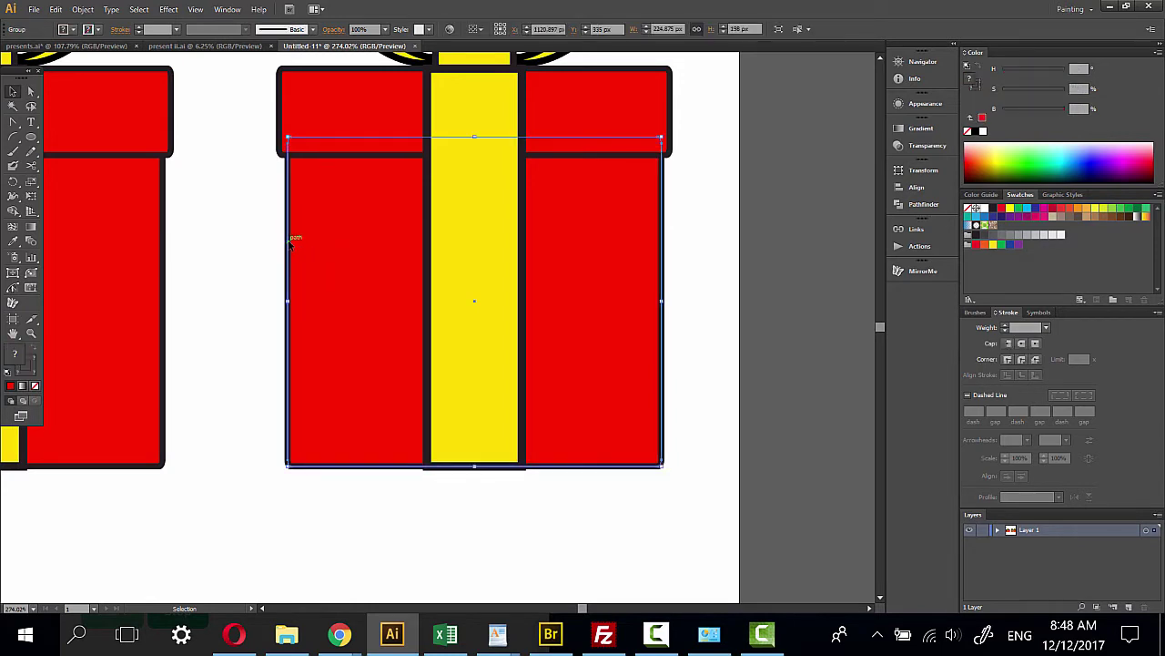
{"action": "left_click", "coordinate": [335, 244], "text": "shift"}
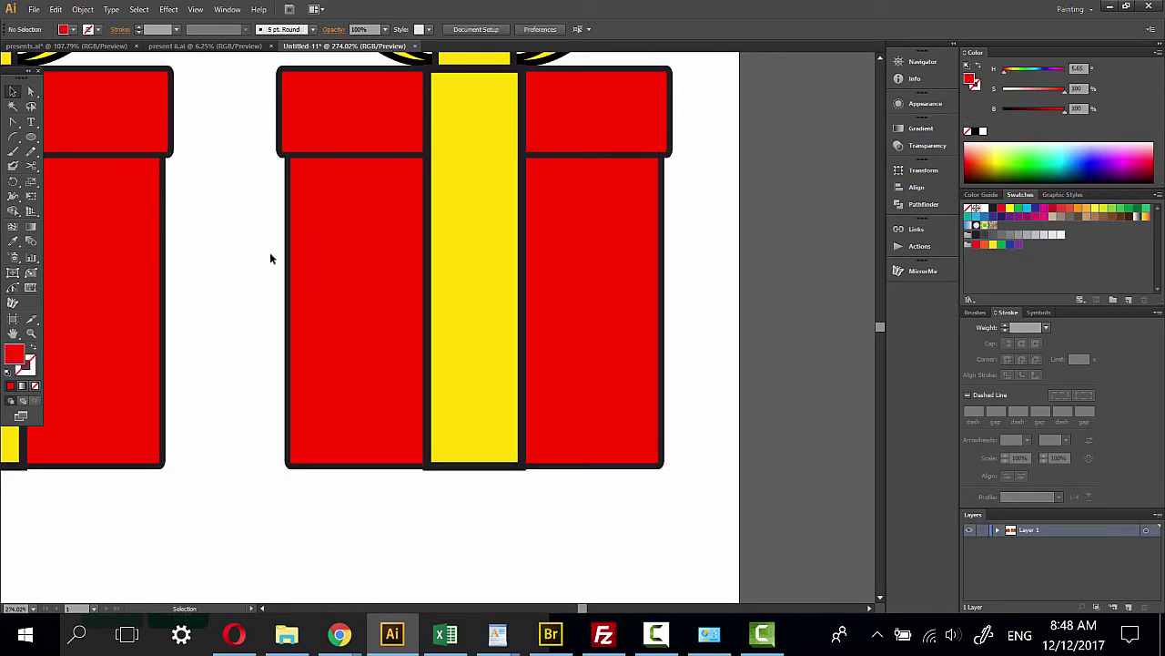
{"action": "left_click_drag", "start_coordinate": [328, 285], "coordinate": [327, 280]}
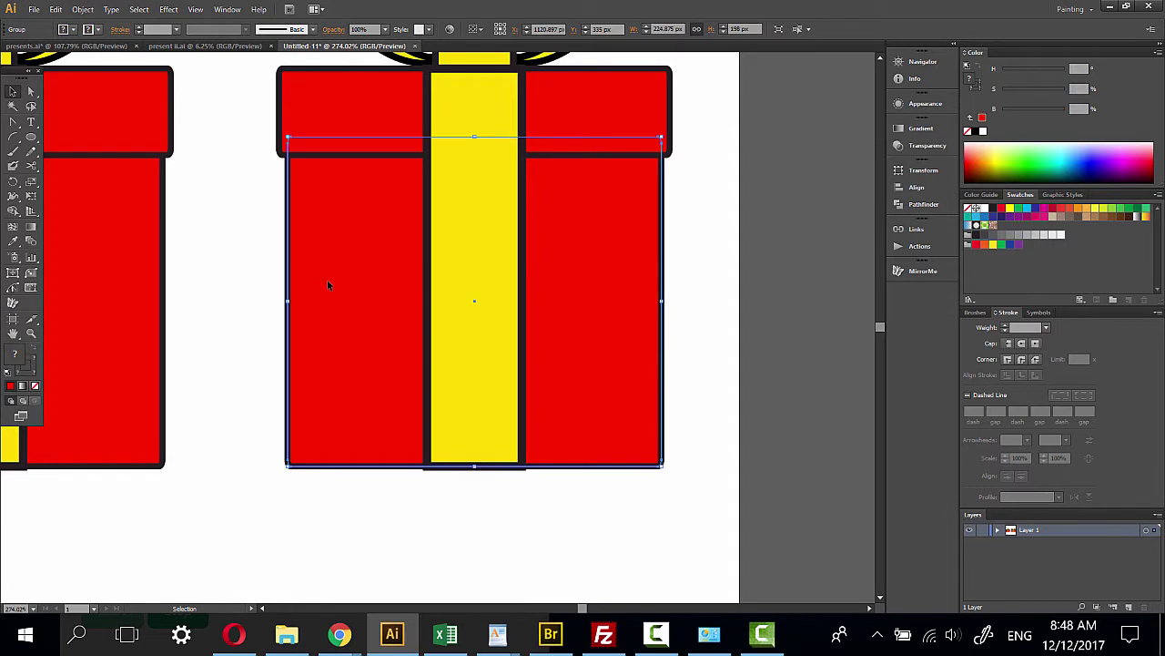
{"action": "left_click", "coordinate": [430, 307], "text": "shift"}
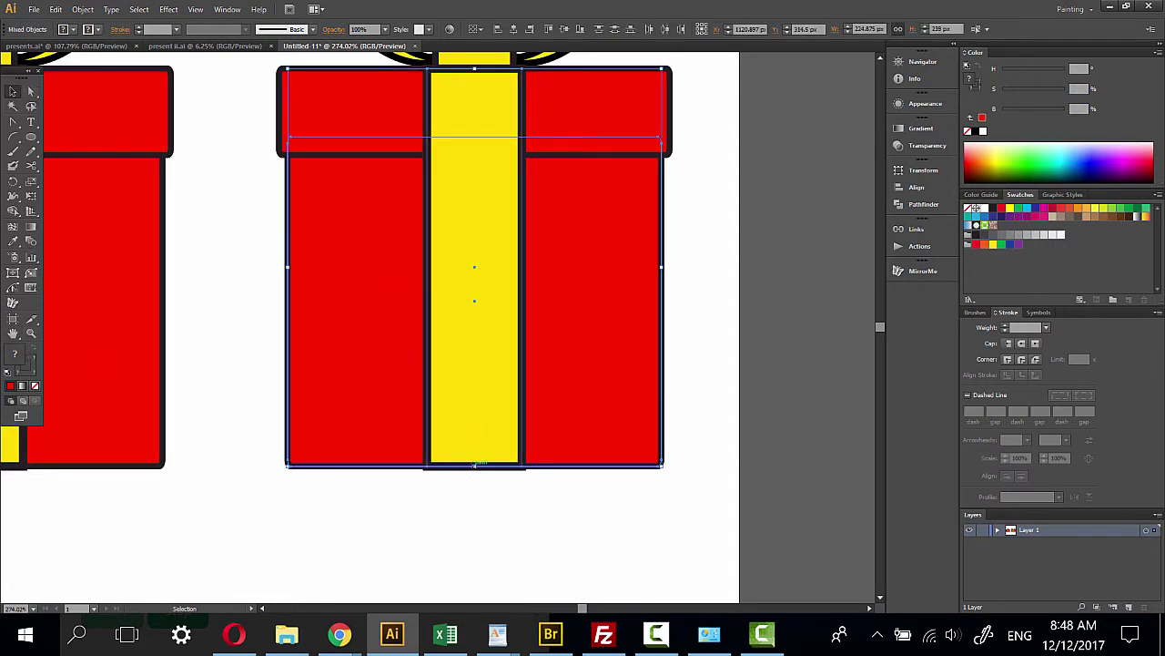
{"action": "mouse_move", "coordinate": [474, 465]}
{"action": "left_mouse_down"}
{"action": "mouse_move", "coordinate": [476, 538]}
{"action": "mouse_move", "coordinate": [480, 326]}
{"action": "mouse_move", "coordinate": [457, 483]}
{"action": "left_mouse_up"}
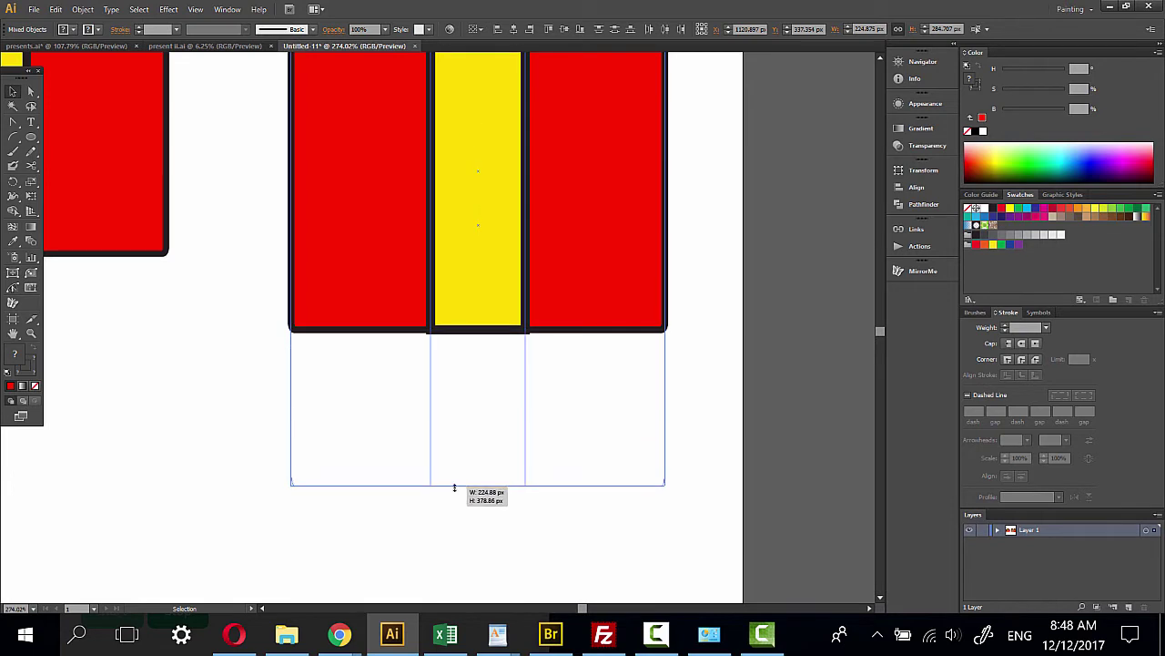
{"action": "mouse_move", "coordinate": [531, 264]}
{"action": "left_mouse_down"}
{"action": "mouse_move", "coordinate": [541, 507]}
{"action": "mouse_move", "coordinate": [541, 469]}
{"action": "left_mouse_up"}
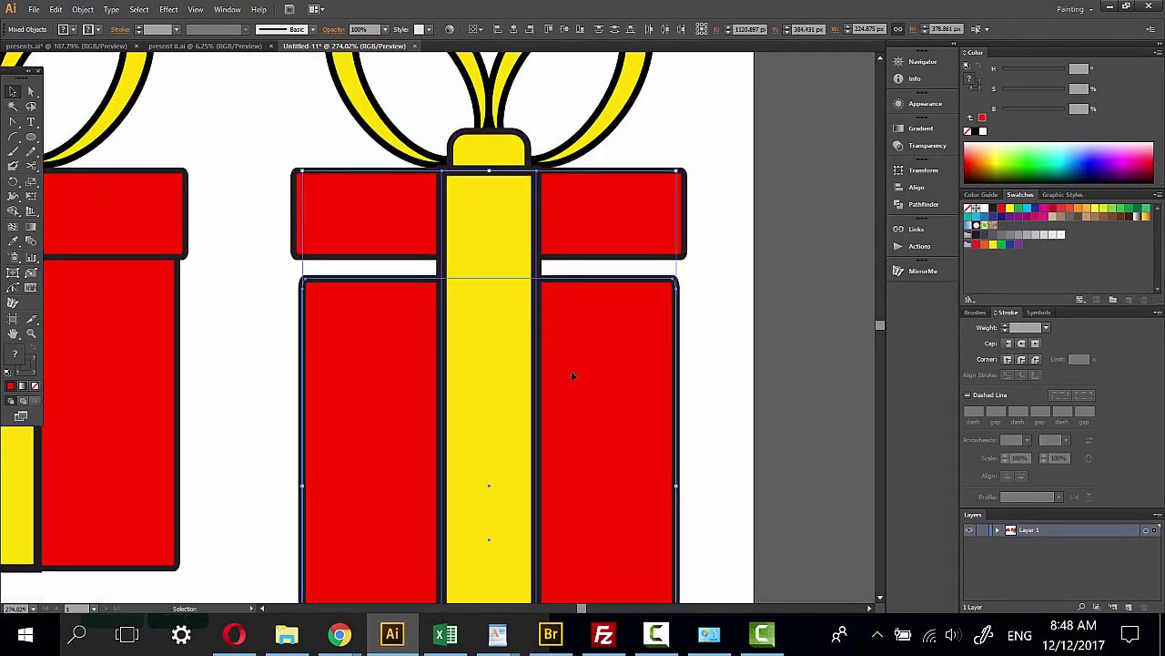
Raise the body group's top edge so the red body and ribbon meet the lid
{"action": "left_click_drag", "start_coordinate": [572, 375], "coordinate": [572, 350]}
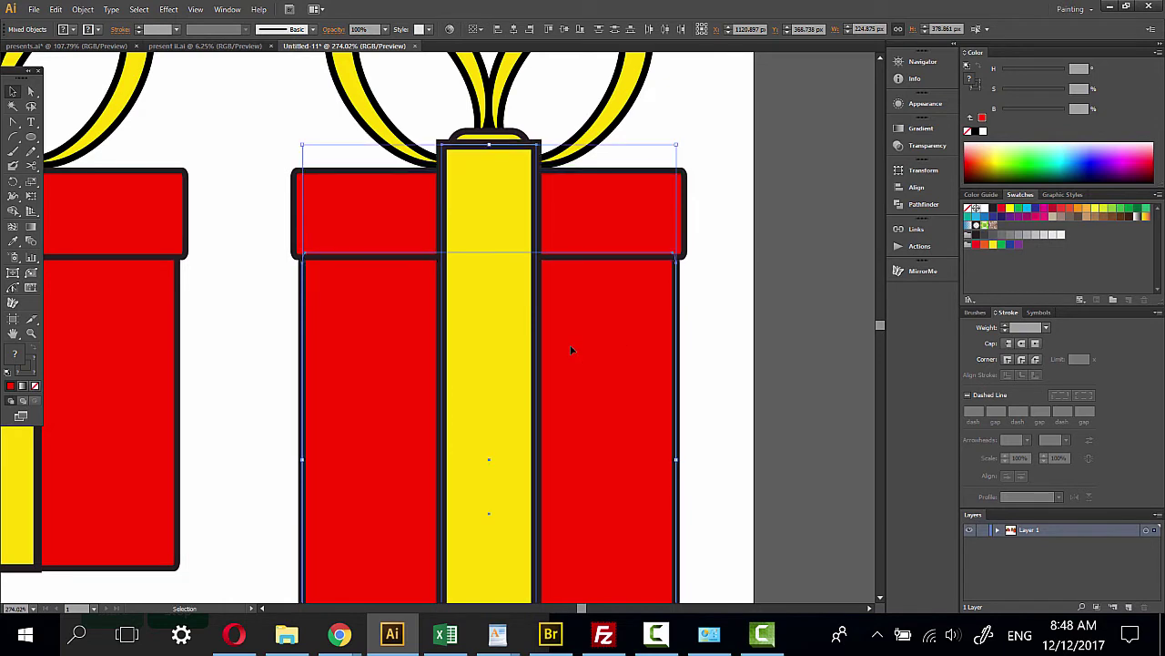
{"action": "key", "text": "ctrl+z"}
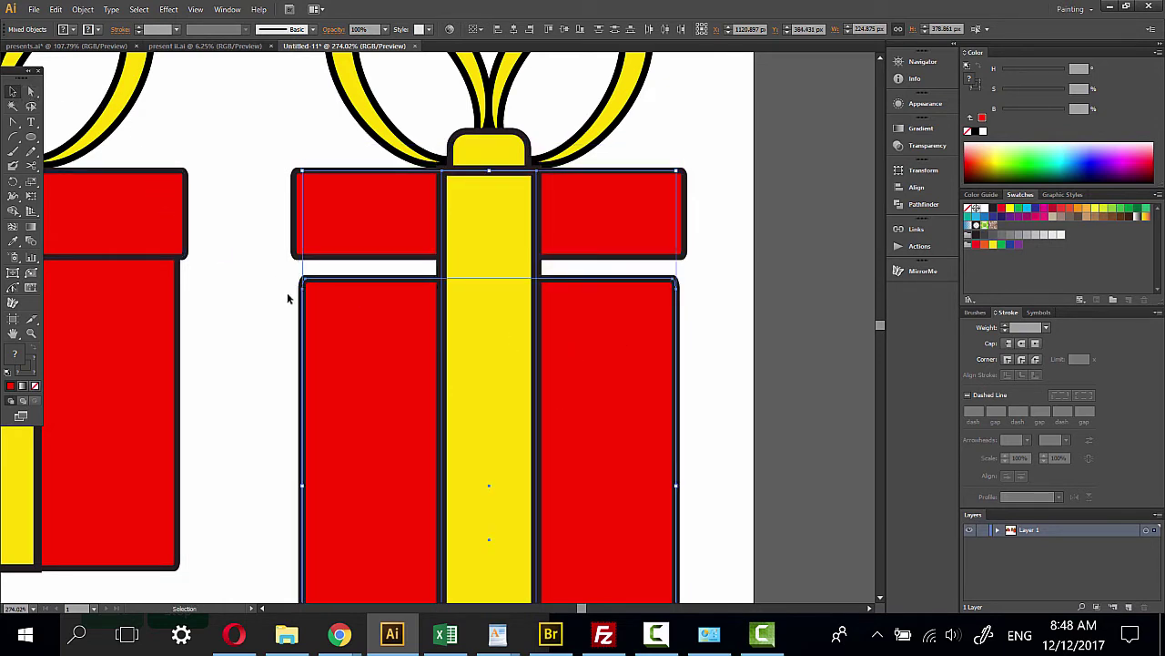
{"action": "left_click", "coordinate": [250, 306]}
{"action": "left_click", "coordinate": [366, 362]}
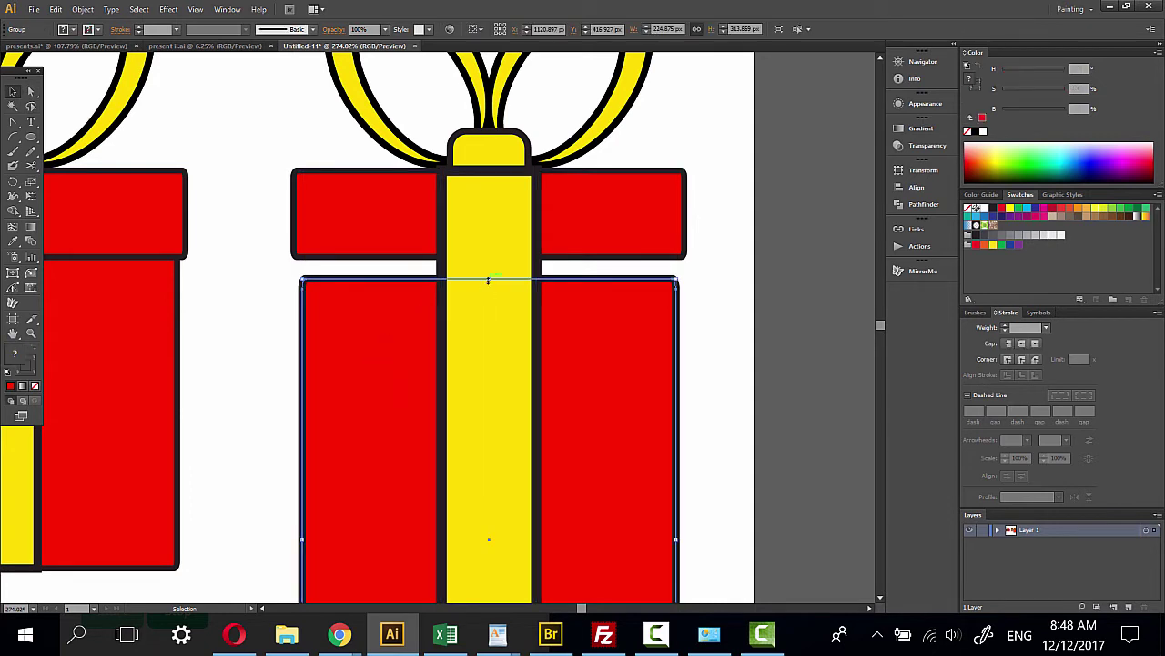
{"action": "left_click_drag", "start_coordinate": [488, 280], "coordinate": [494, 274]}
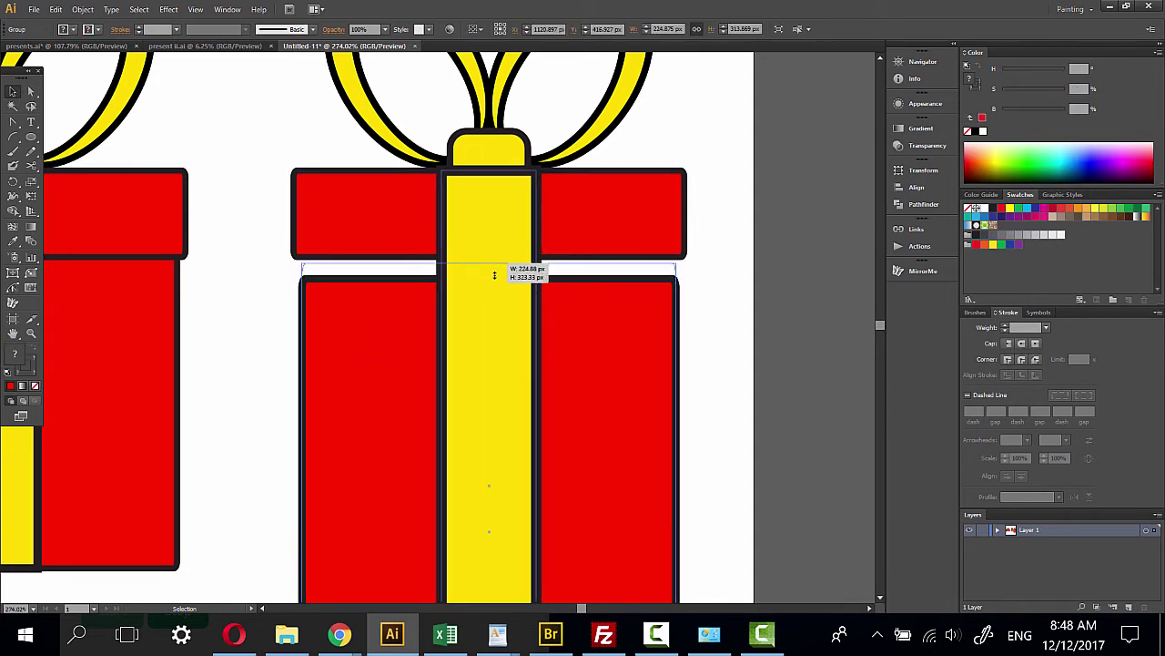
{"action": "left_click_drag", "start_coordinate": [494, 275], "coordinate": [490, 255]}
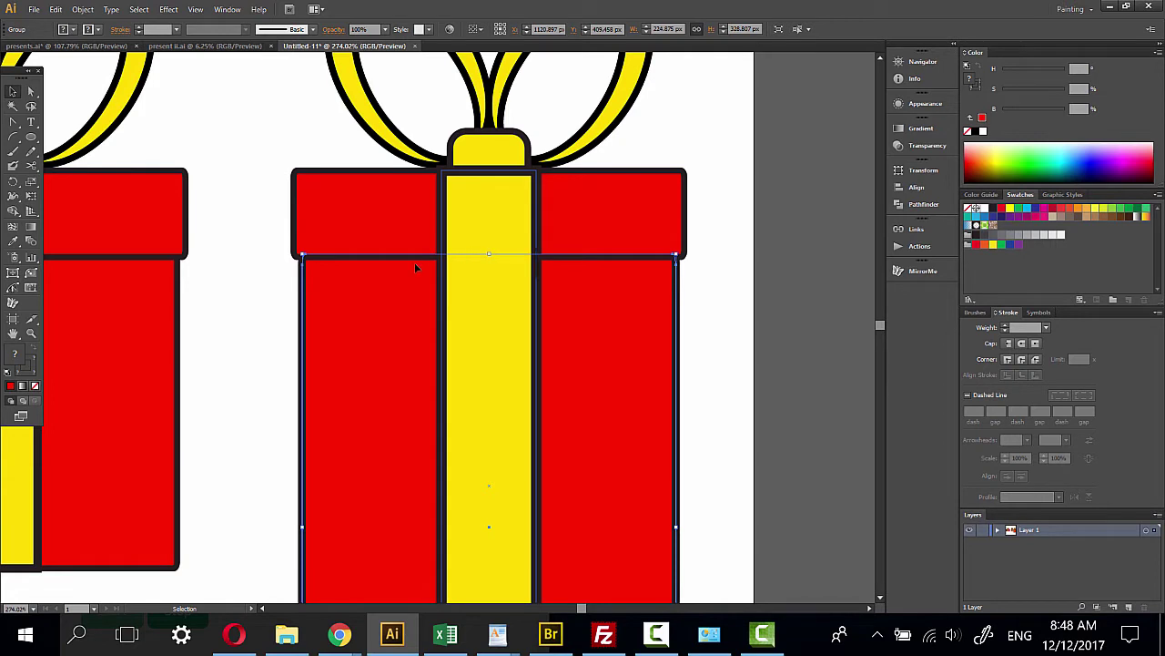
{"action": "left_click", "coordinate": [275, 300]}
Select a yellow ribbon strip and pan across the artboard to view the other gifts
{"action": "scroll", "coordinate": [502, 325], "scroll_direction": "down", "scroll_amount": 2}
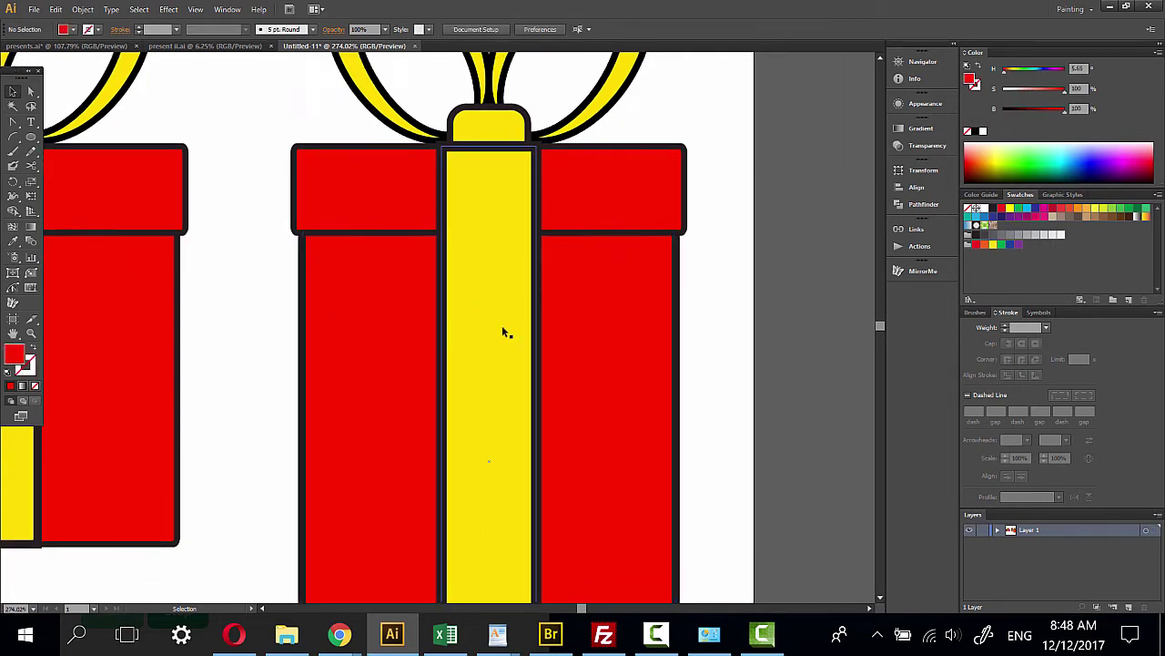
{"action": "scroll", "coordinate": [502, 332], "scroll_direction": "down", "scroll_amount": 3}
{"action": "scroll", "coordinate": [546, 338], "scroll_direction": "down", "scroll_amount": 7}
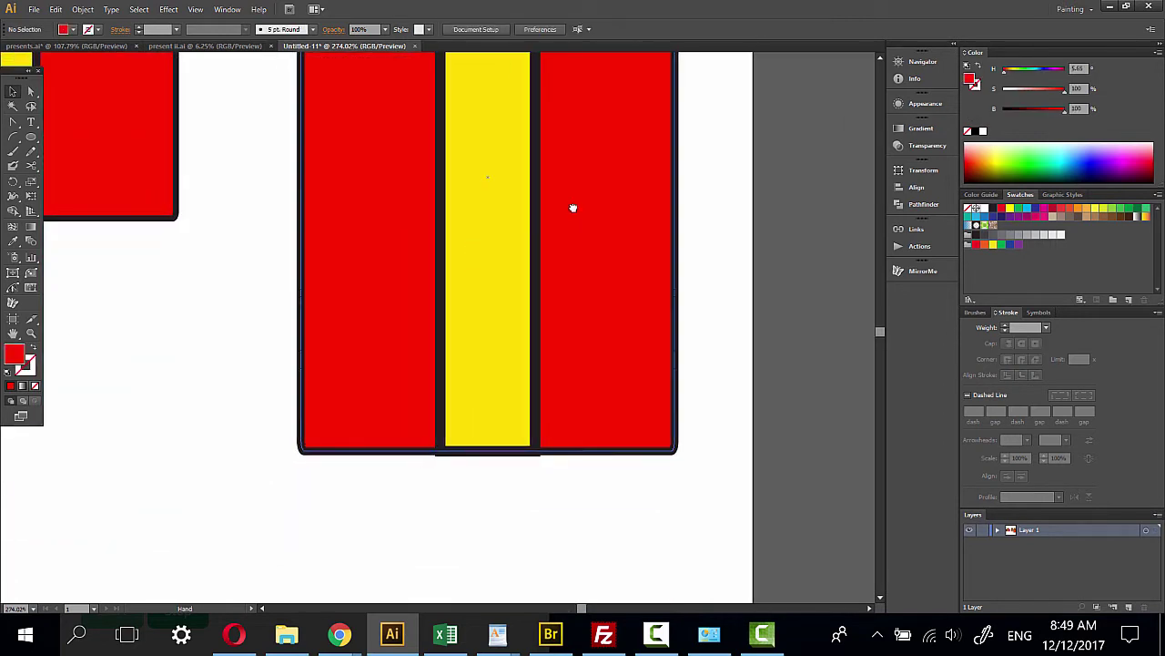
{"action": "left_click", "coordinate": [500, 419]}
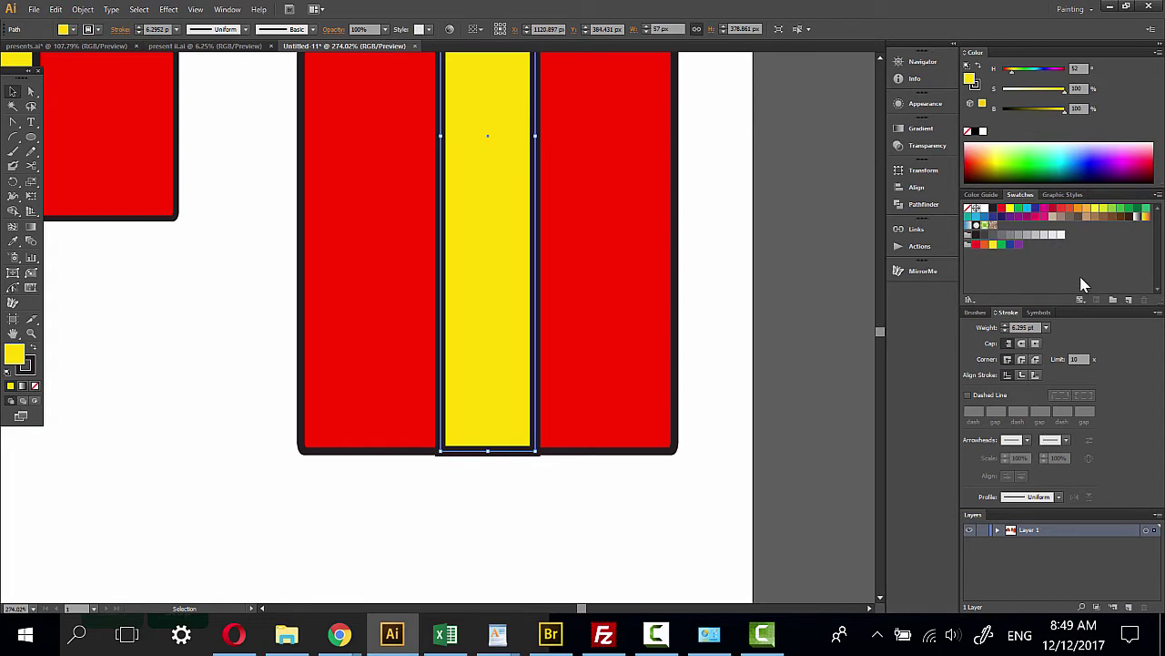
{"action": "scroll", "coordinate": [653, 384], "scroll_direction": "up", "scroll_amount": 2}
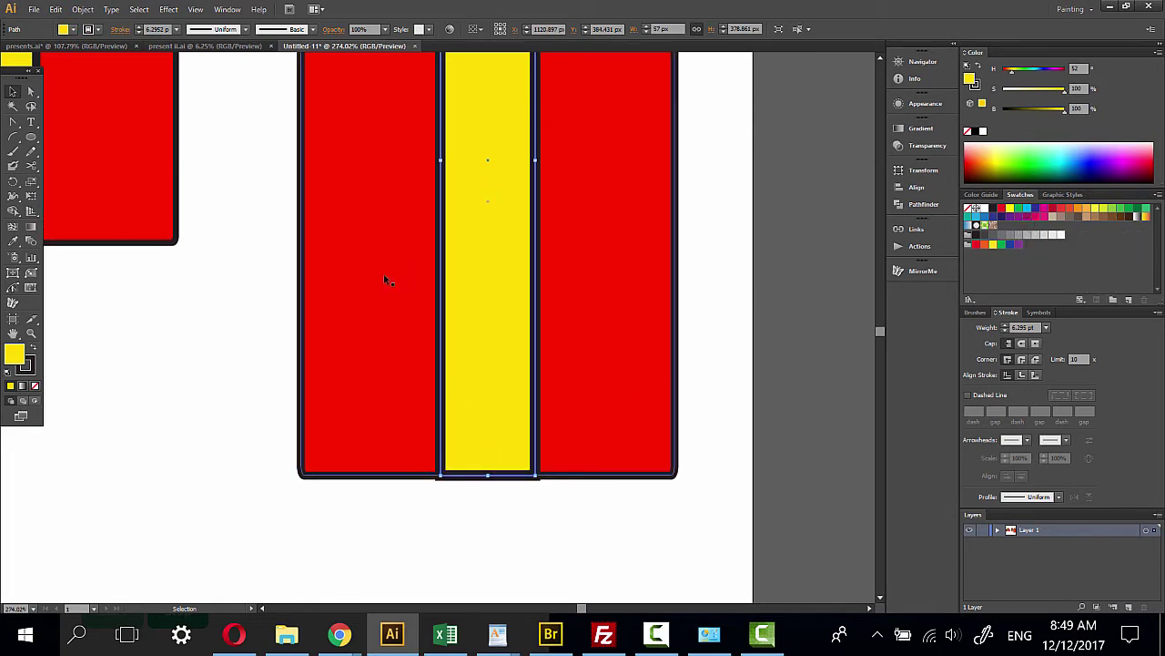
{"action": "left_click_drag", "start_coordinate": [353, 278], "coordinate": [553, 283]}
{"action": "scroll", "coordinate": [553, 283], "scroll_direction": "down", "scroll_amount": 5}
{"action": "scroll", "coordinate": [838, 291], "scroll_direction": "right", "scroll_amount": 3}
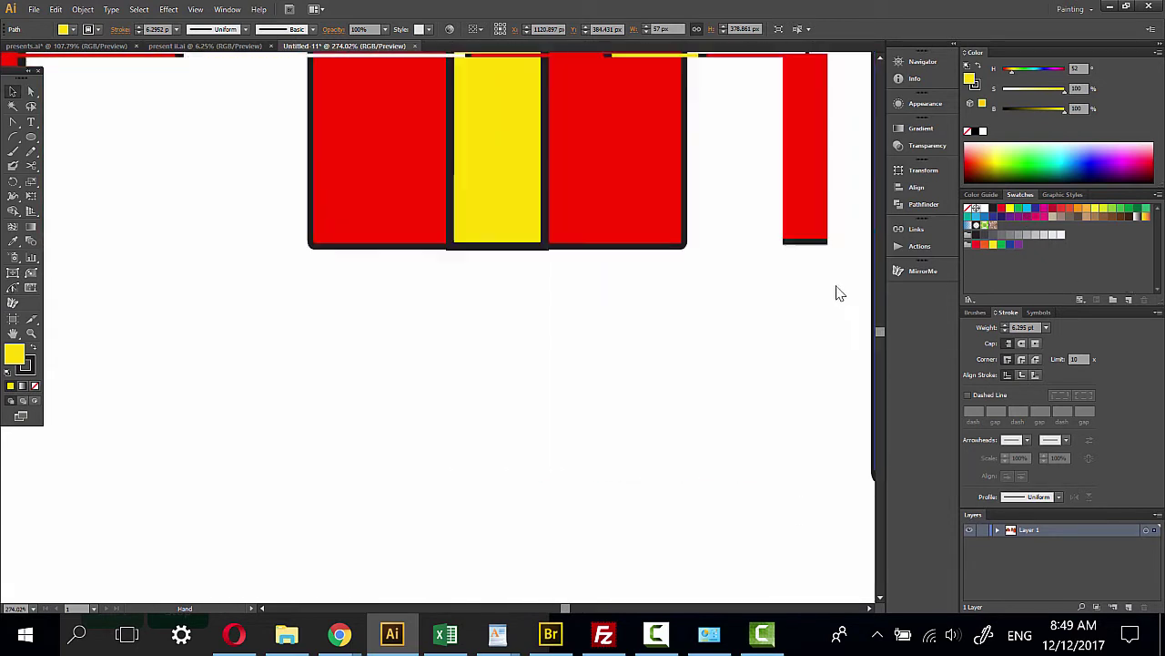
{"action": "scroll", "coordinate": [832, 246], "scroll_direction": "right", "scroll_amount": 4}
{"action": "scroll", "coordinate": [833, 247], "scroll_direction": "down", "scroll_amount": 1}
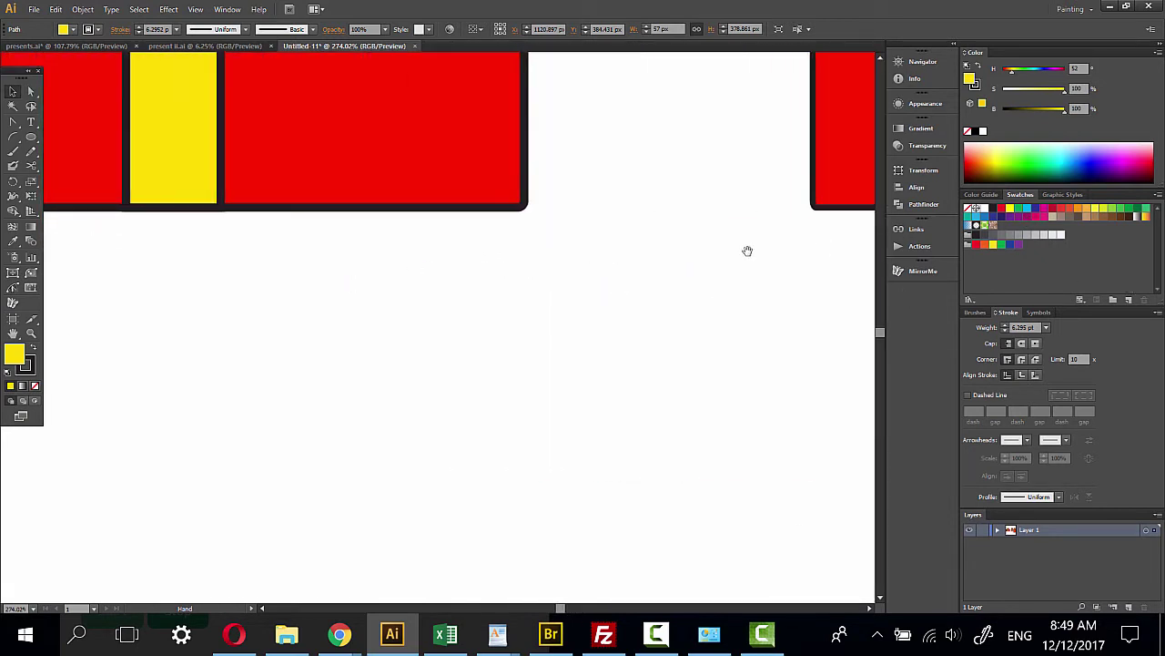
{"action": "scroll", "coordinate": [143, 247], "scroll_direction": "up", "scroll_amount": 2}
{"action": "scroll", "coordinate": [143, 247], "scroll_direction": "left", "scroll_amount": 4}
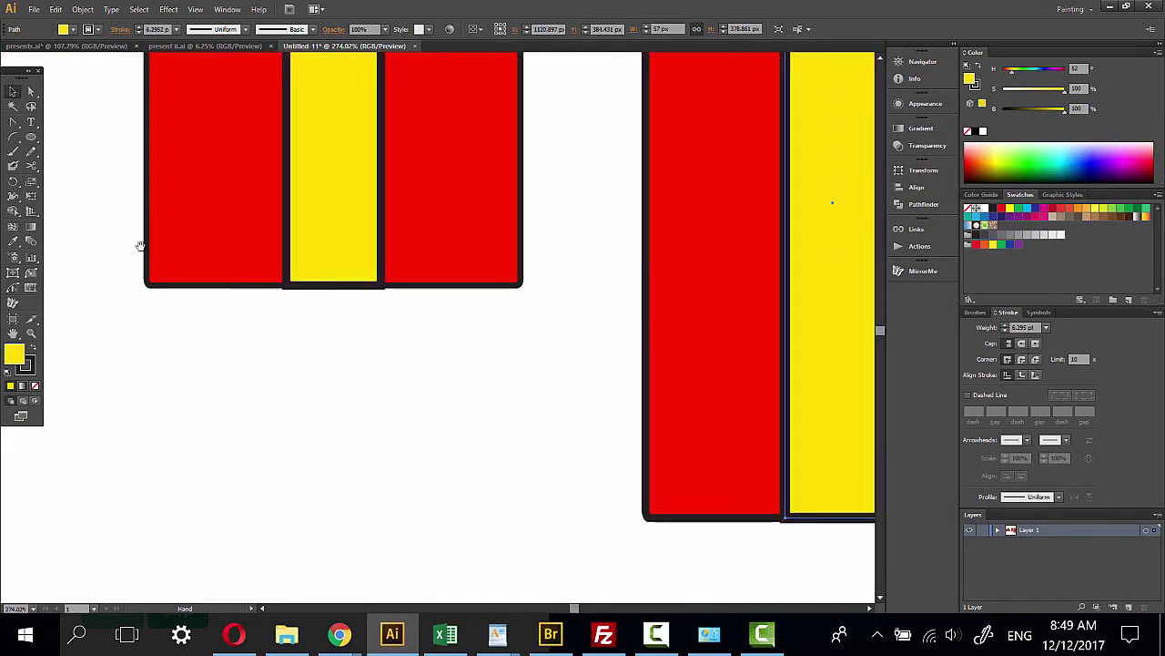
Give the left gift's yellow ribbon outline rounded corners in the Stroke panel
{"action": "left_click", "coordinate": [338, 192]}
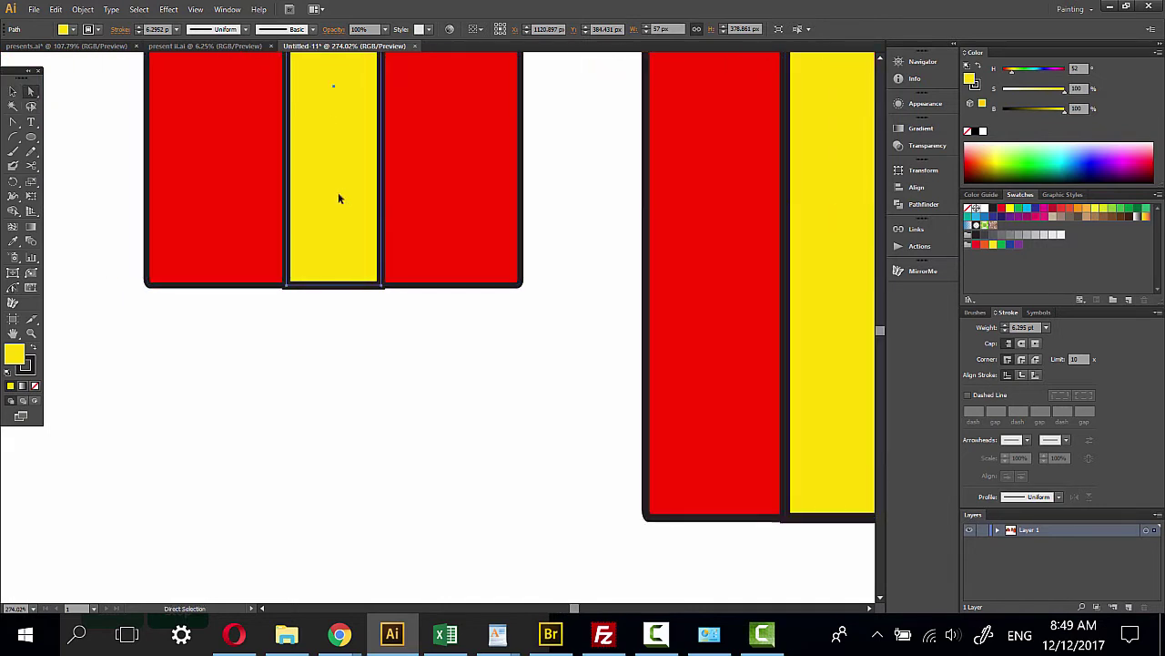
{"action": "mouse_move", "coordinate": [519, 338]}
{"action": "left_mouse_down"}
{"action": "mouse_move", "coordinate": [392, 342]}
{"action": "mouse_move", "coordinate": [425, 372]}
{"action": "left_mouse_up"}
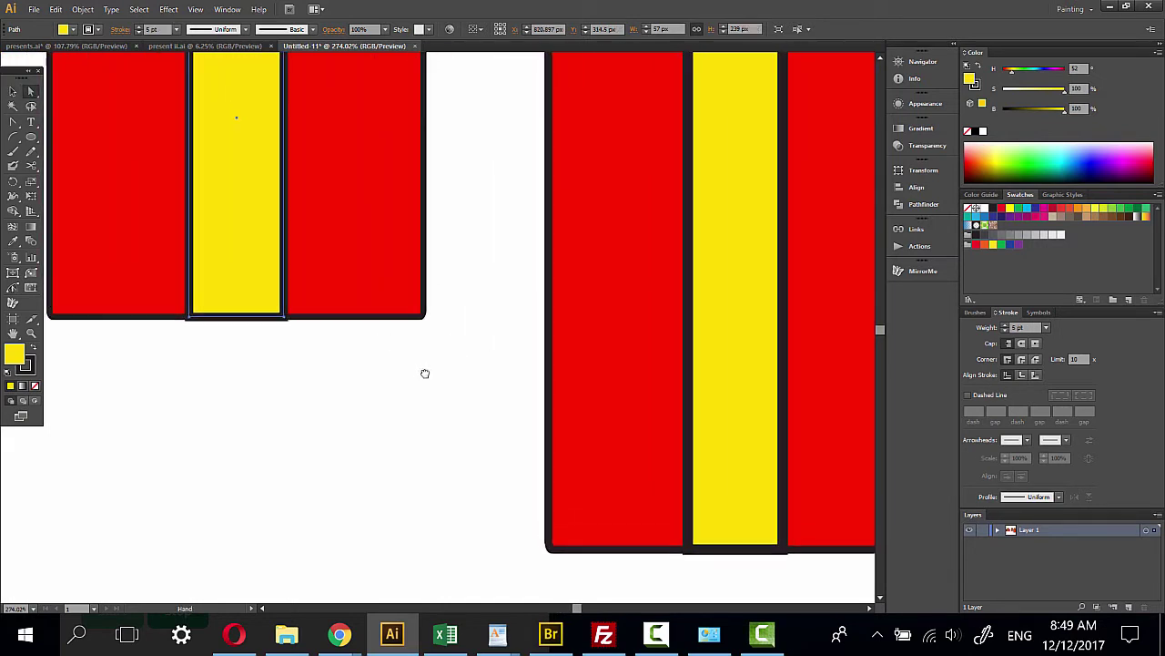
{"action": "left_click", "coordinate": [1022, 344]}
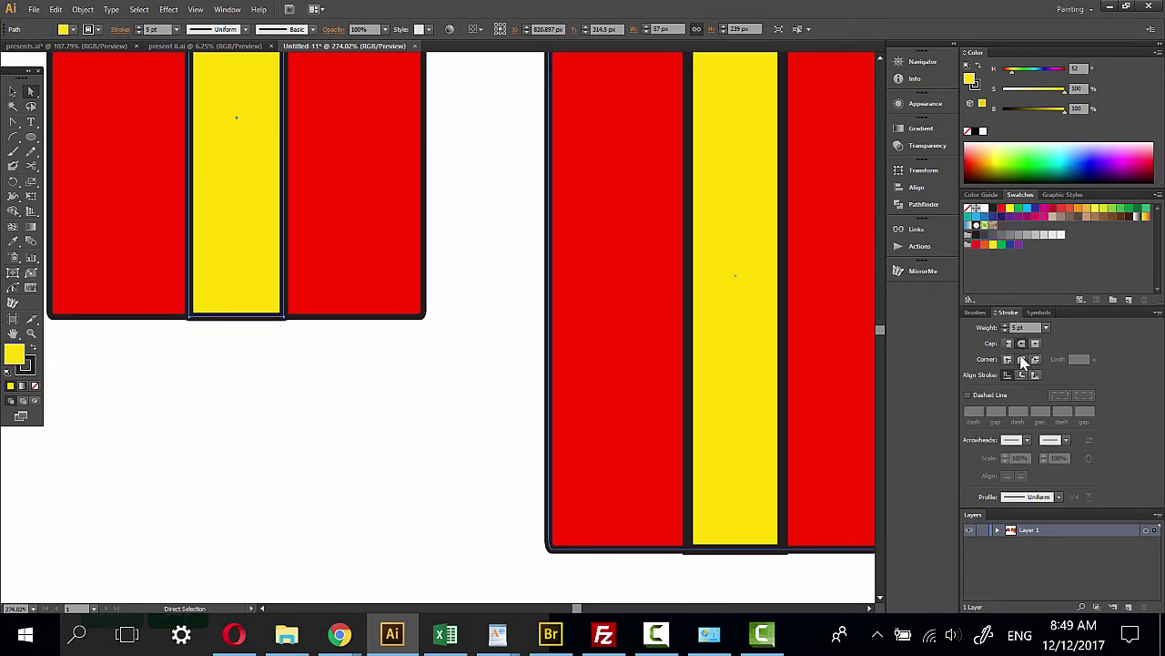
{"action": "left_click", "coordinate": [242, 411]}
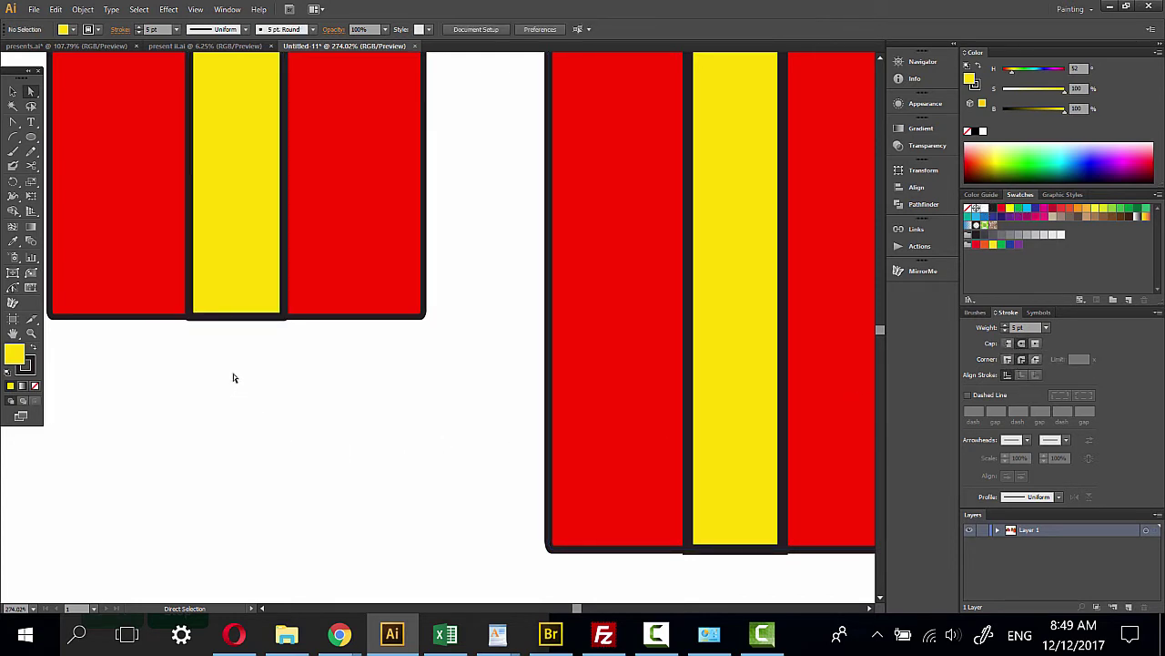
Apply Round Join to the tall gift's yellow ribbon strip outline
{"action": "scroll", "coordinate": [400, 346], "scroll_direction": "right", "scroll_amount": 5}
{"action": "scroll", "coordinate": [400, 364], "scroll_direction": "down", "scroll_amount": 1}
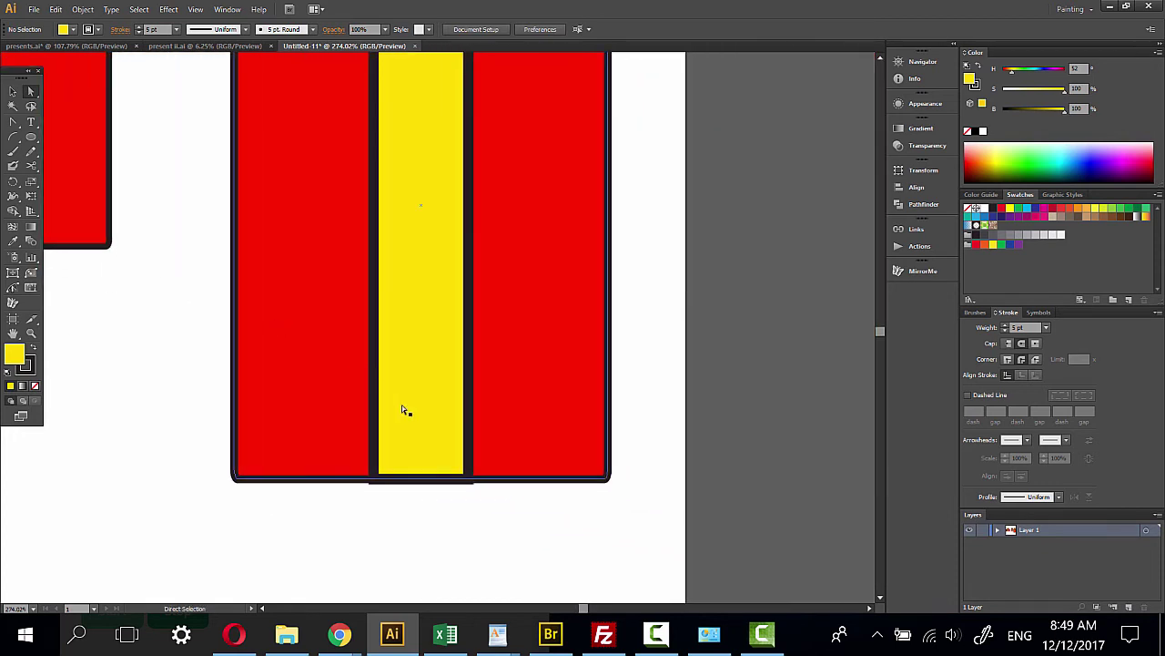
{"action": "left_click", "coordinate": [431, 417]}
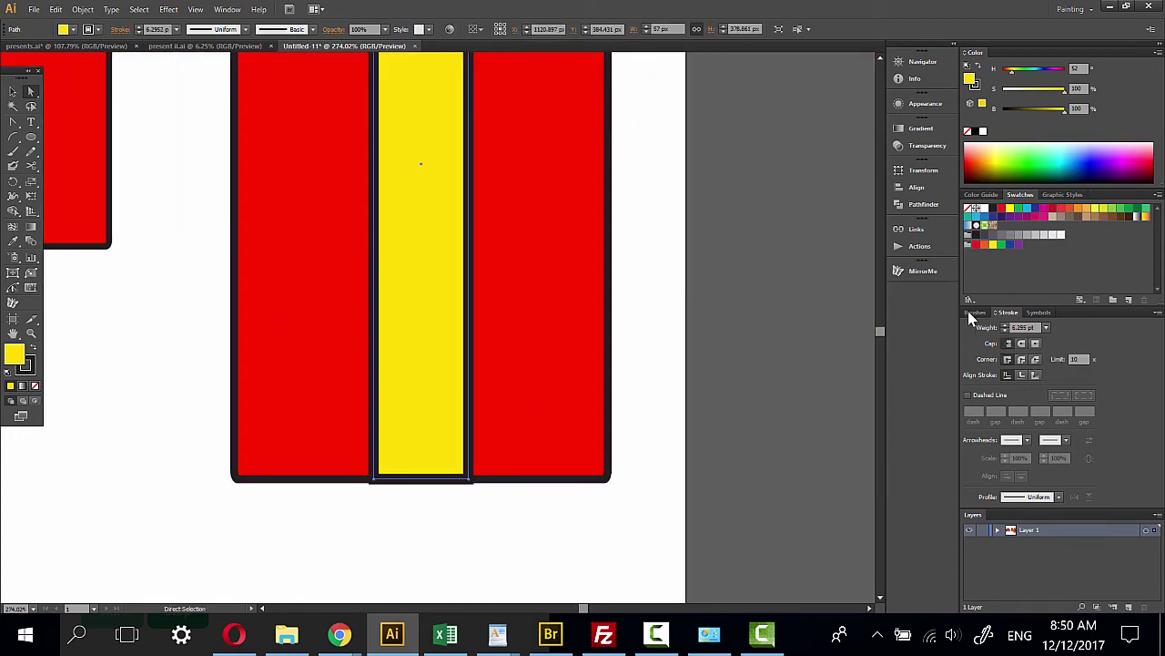
{"action": "left_click", "coordinate": [1020, 360]}
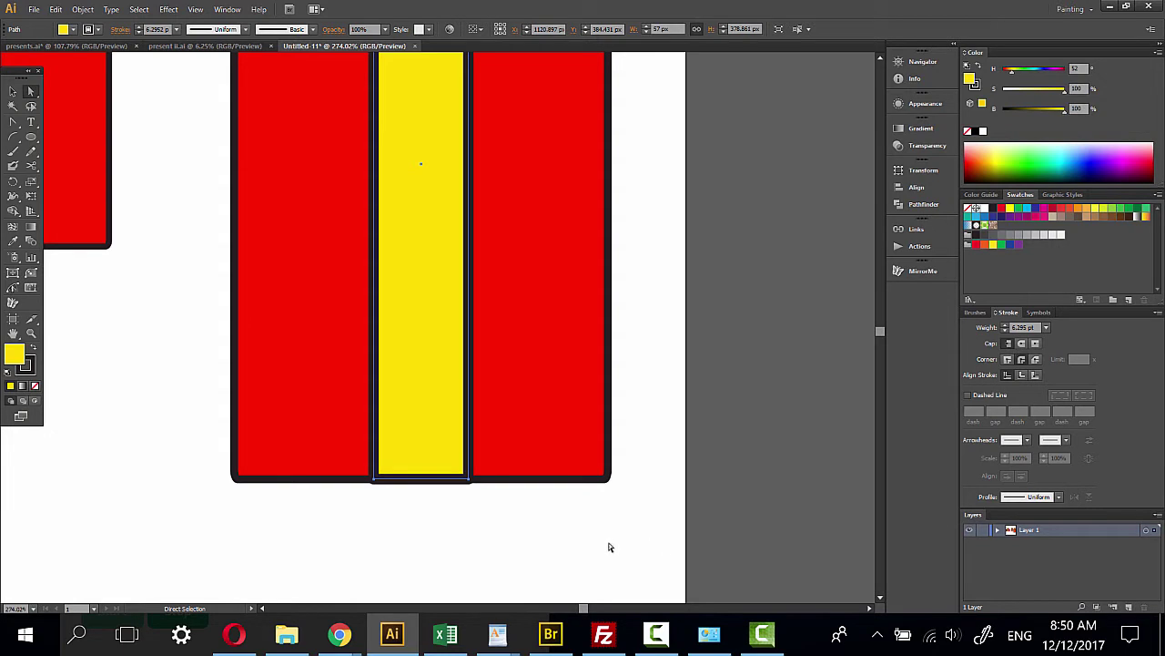
{"action": "left_click", "coordinate": [546, 535]}
{"action": "left_click_drag", "start_coordinate": [541, 175], "coordinate": [569, 532]}
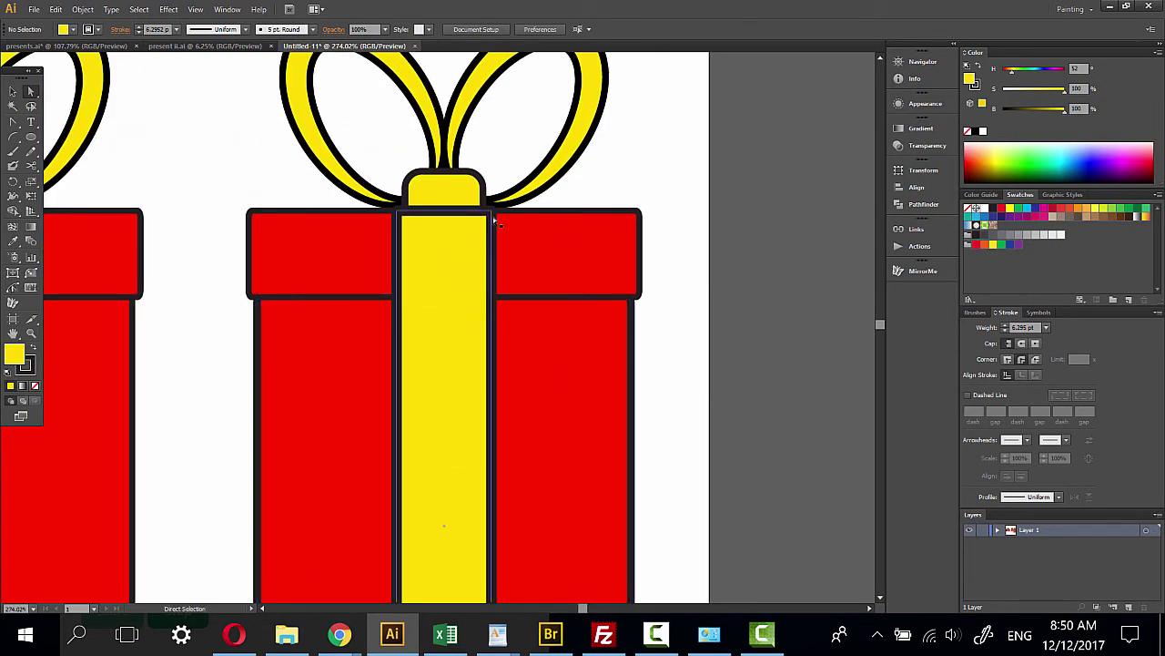
Zoom out to the whole artboard and set the tall gift's ribbon stroke weight to 5 pt
{"action": "left_click", "coordinate": [33, 335]}
{"action": "left_click", "coordinate": [289, 427], "text": "alt"}
{"action": "left_click", "coordinate": [385, 360], "text": "alt"}
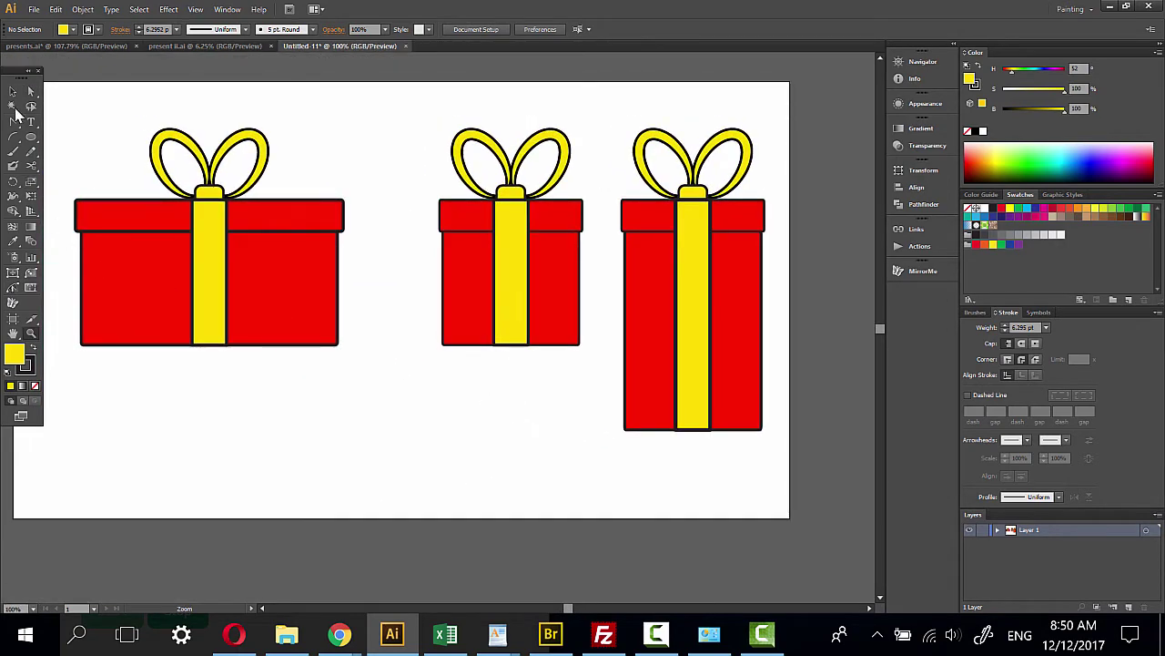
{"action": "left_click", "coordinate": [13, 91]}
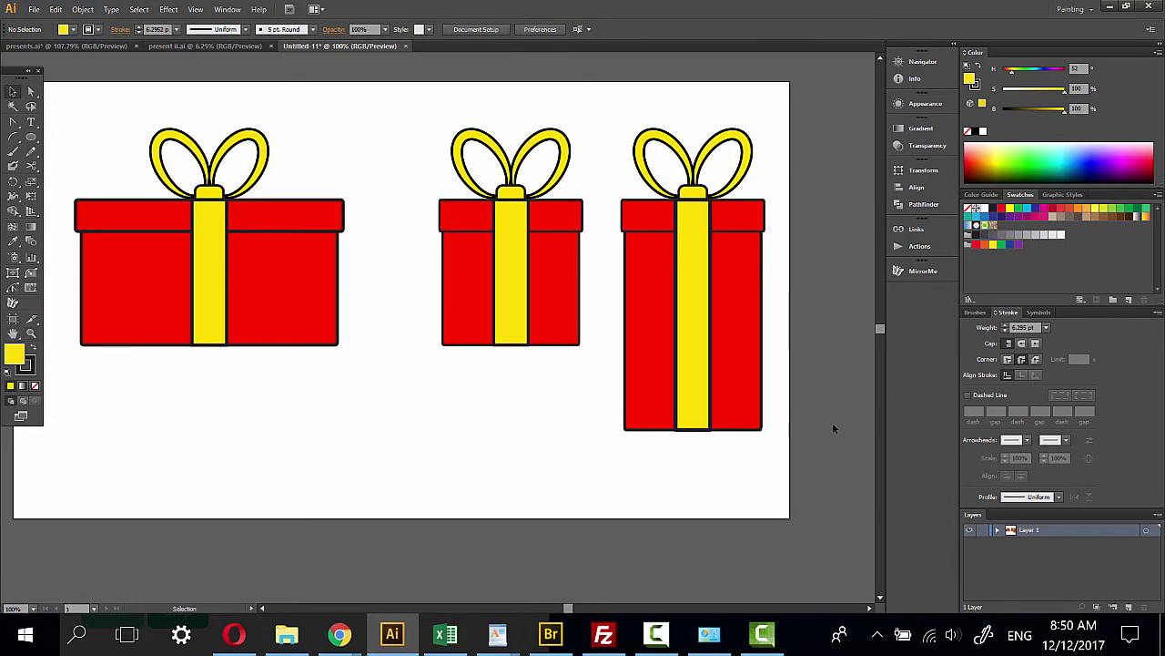
{"action": "left_click", "coordinate": [31, 91]}
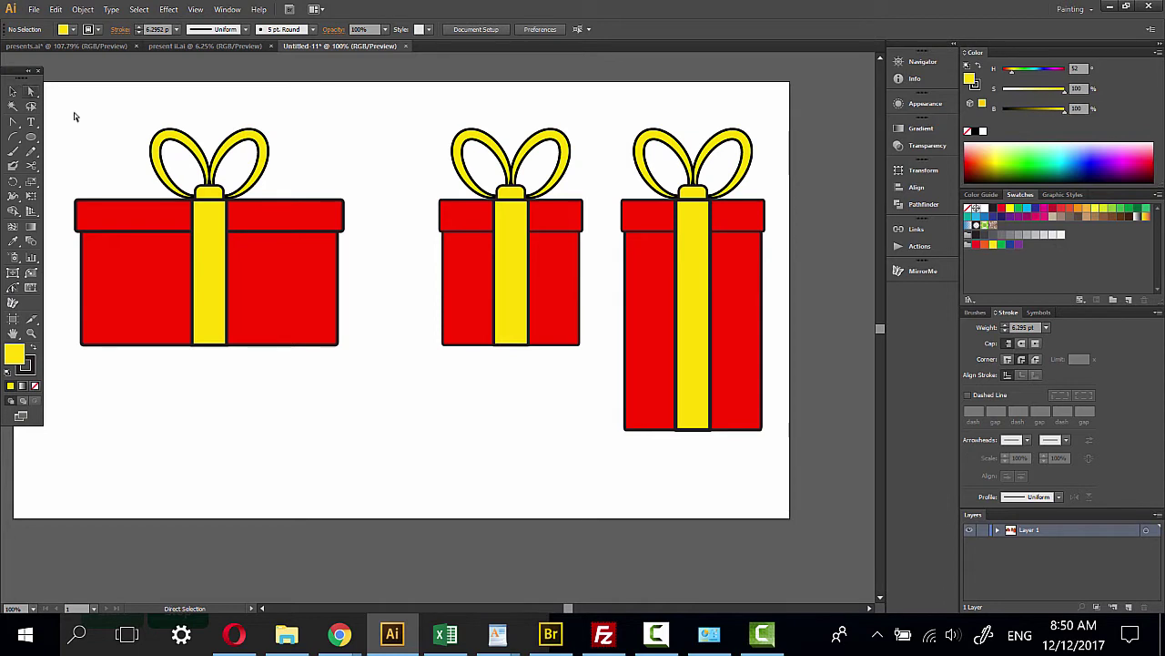
{"action": "left_click", "coordinate": [677, 279]}
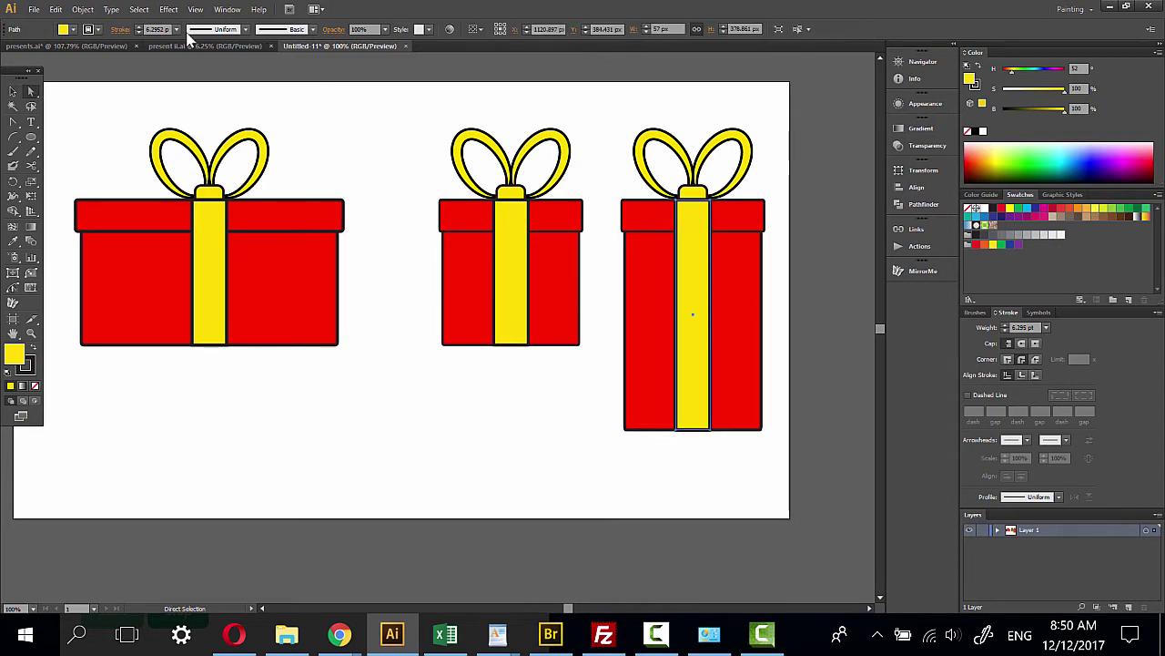
{"action": "type", "text": "5"}
{"action": "key", "text": "Return"}
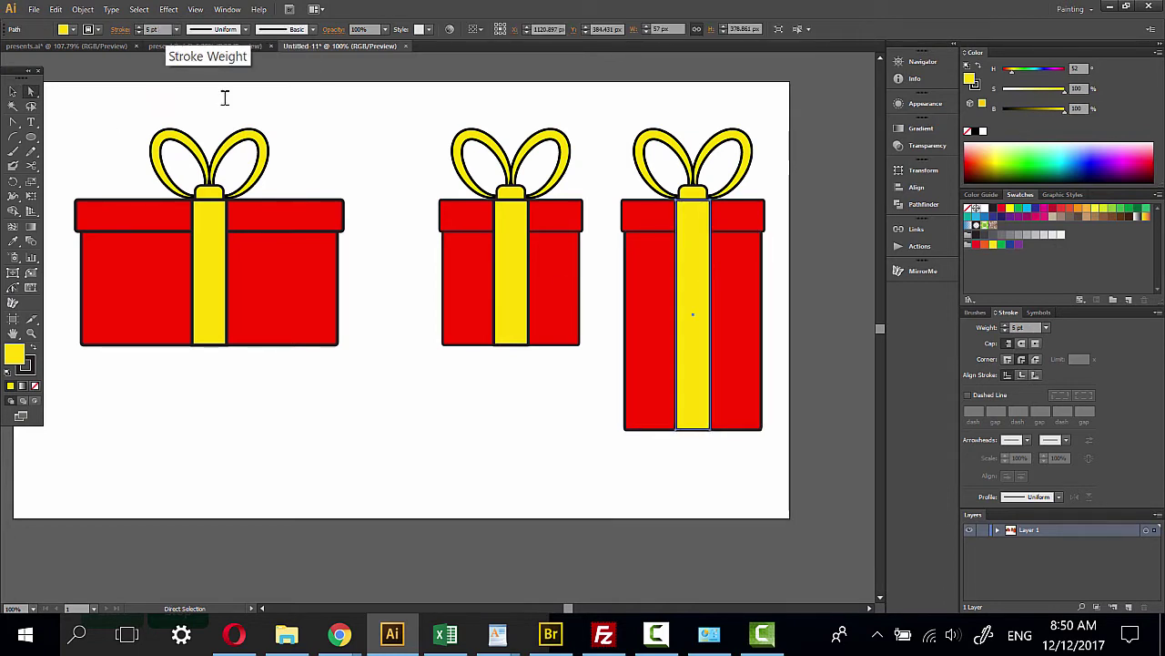
{"action": "left_click", "coordinate": [539, 388]}
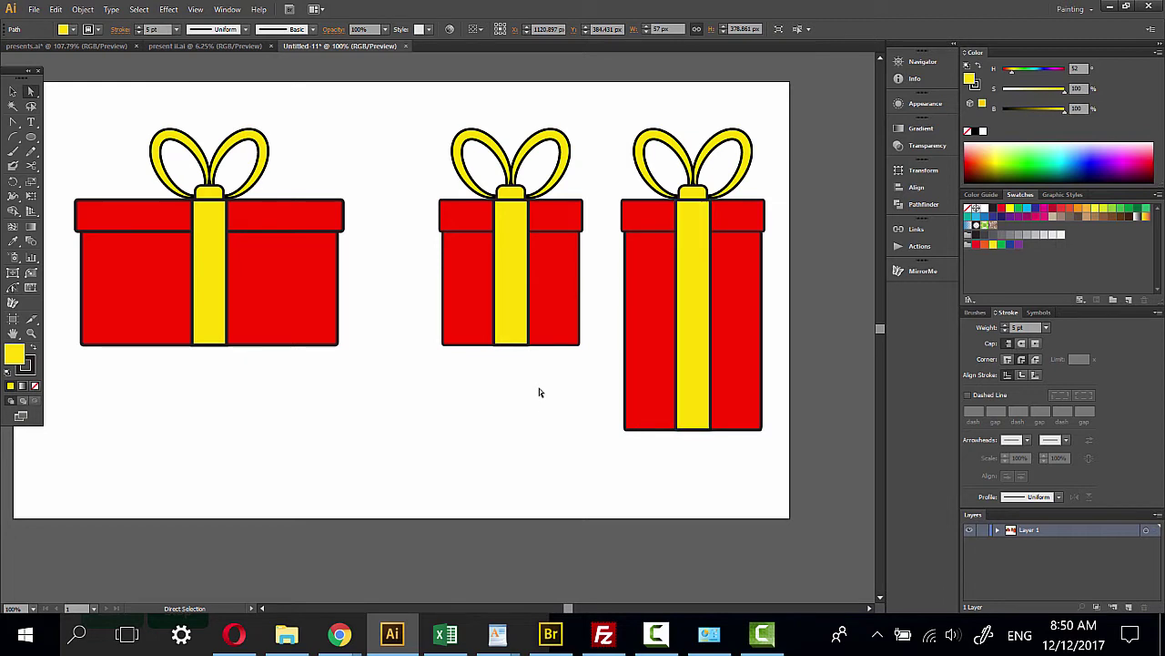
Select the middle and tall gifts' yellow ribbons in turn to check their outlines
{"action": "left_click", "coordinate": [509, 307]}
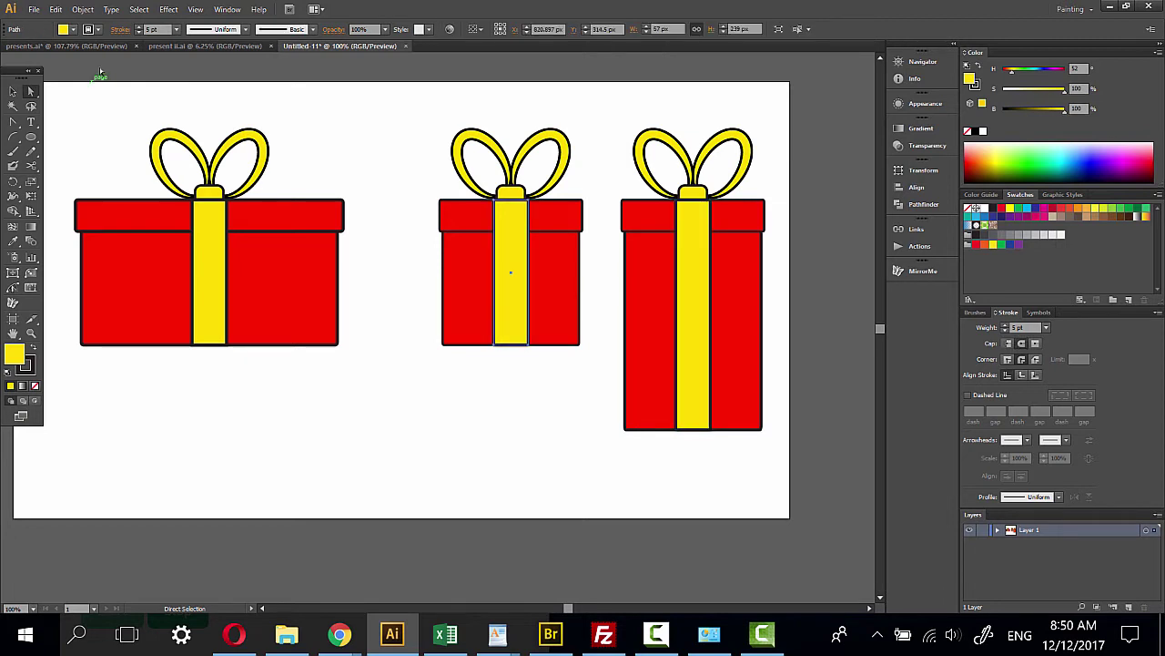
{"action": "left_click", "coordinate": [461, 450]}
{"action": "mouse_move", "coordinate": [538, 434]}
{"action": "left_mouse_down"}
{"action": "mouse_move", "coordinate": [416, 425]}
{"action": "mouse_move", "coordinate": [429, 432]}
{"action": "left_mouse_up"}
{"action": "left_click", "coordinate": [398, 294]}
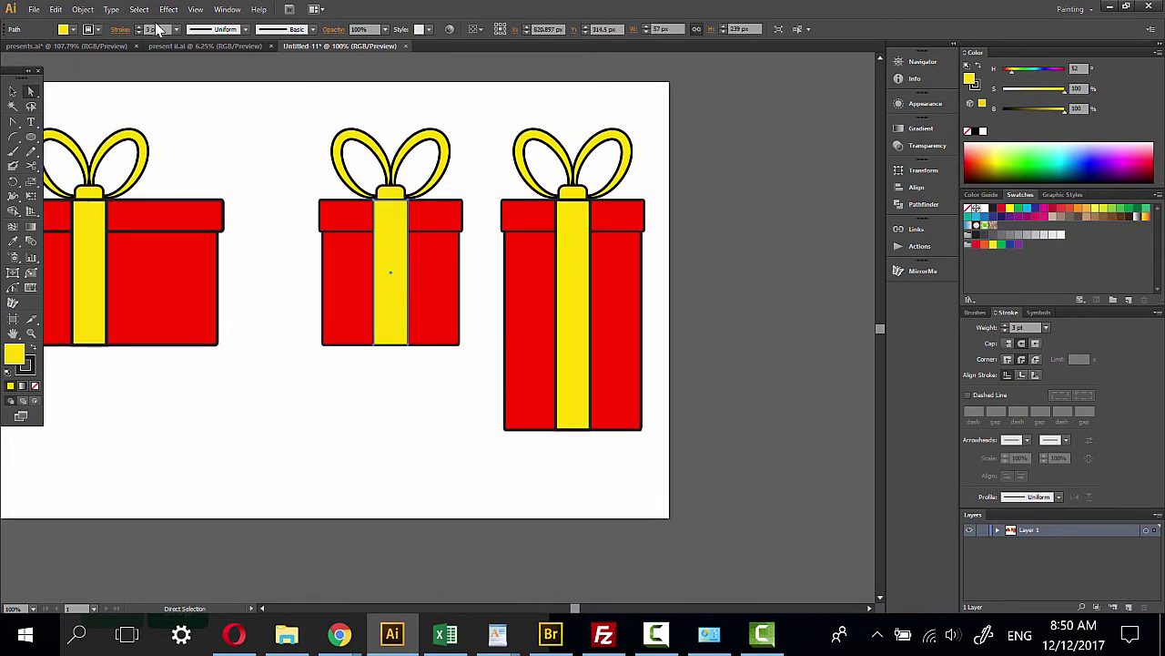
{"action": "scroll", "coordinate": [157, 29], "scroll_direction": "up", "scroll_amount": 2}
{"action": "left_click", "coordinate": [379, 453]}
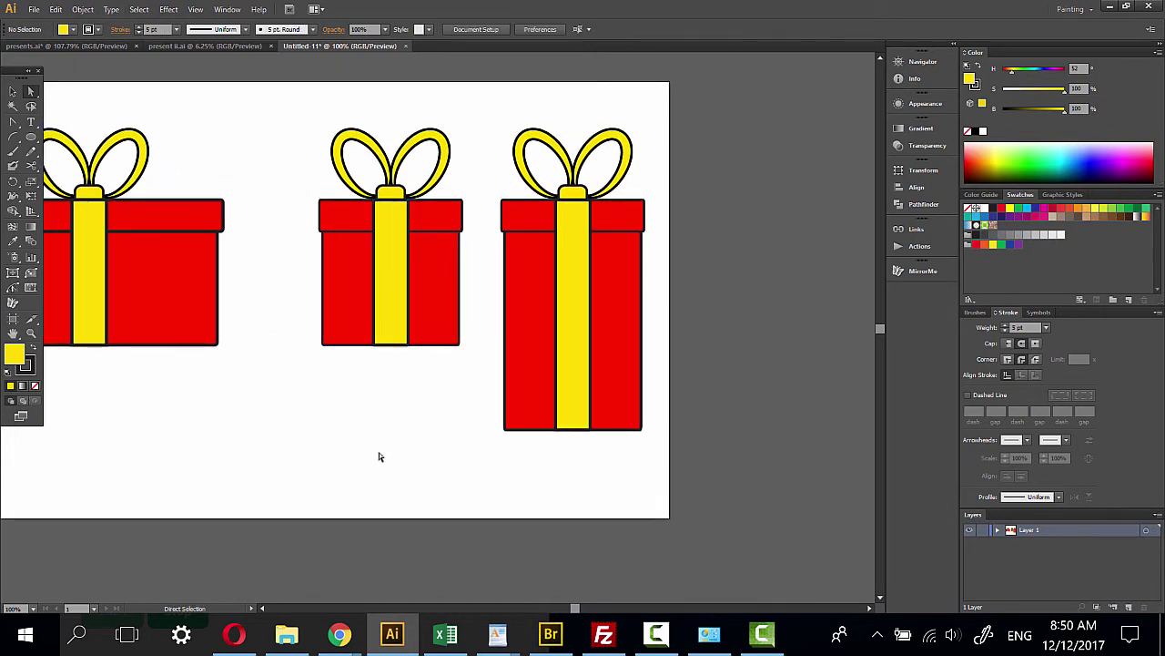
{"action": "left_click", "coordinate": [583, 368]}
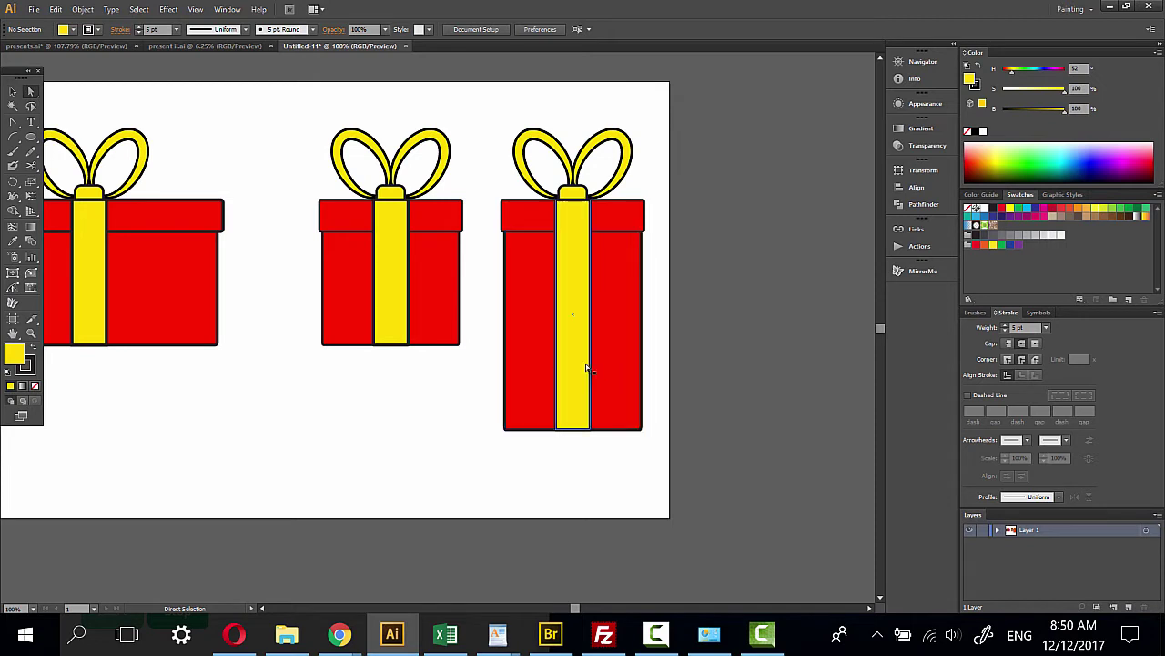
{"action": "scroll", "coordinate": [164, 29], "scroll_direction": "up", "scroll_amount": 1}
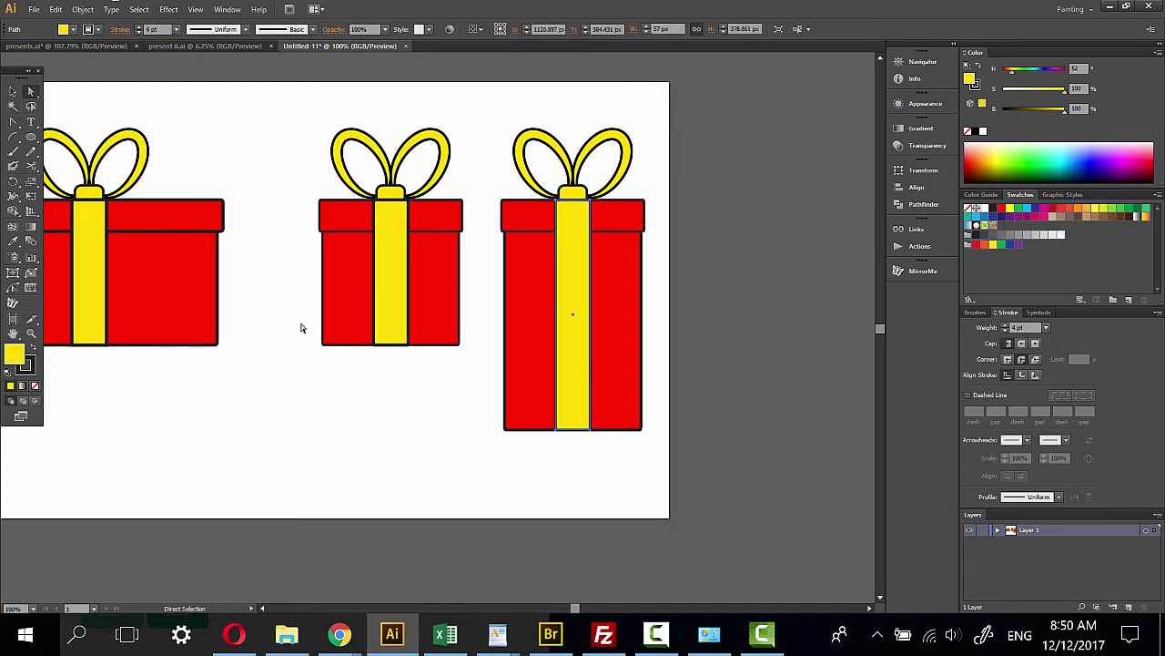
{"action": "left_click", "coordinate": [330, 513]}
Pan to show the whole left gift and select it as a whole object
{"action": "left_click_drag", "start_coordinate": [351, 496], "coordinate": [448, 491]}
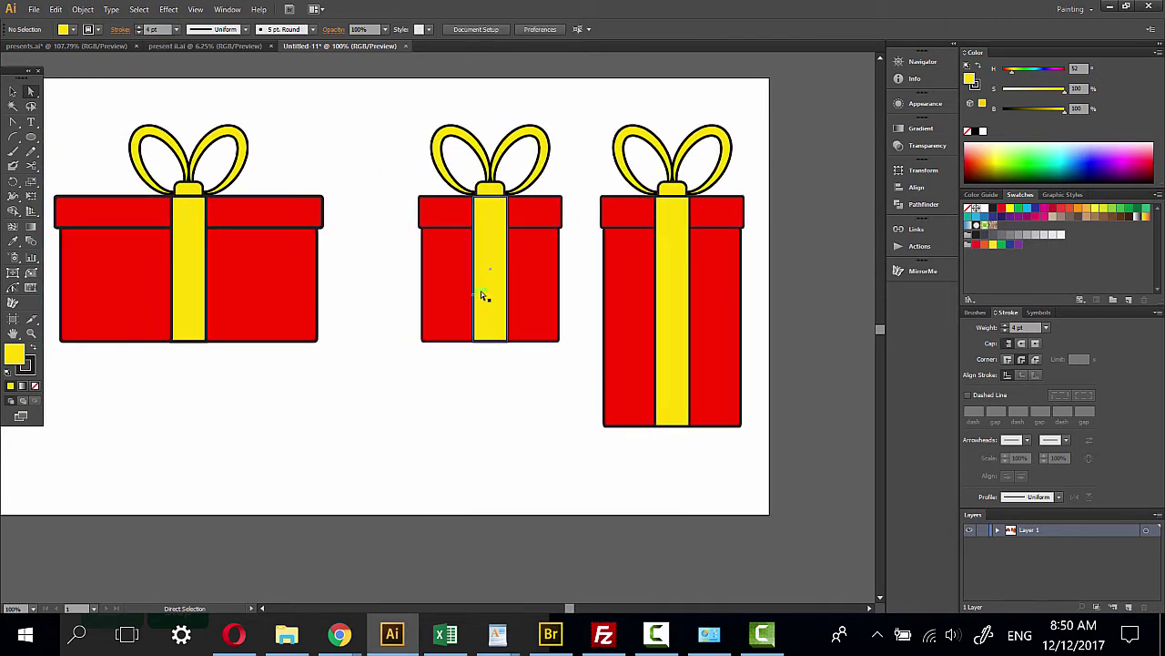
{"action": "scroll", "coordinate": [153, 29], "scroll_direction": "up", "scroll_amount": 1}
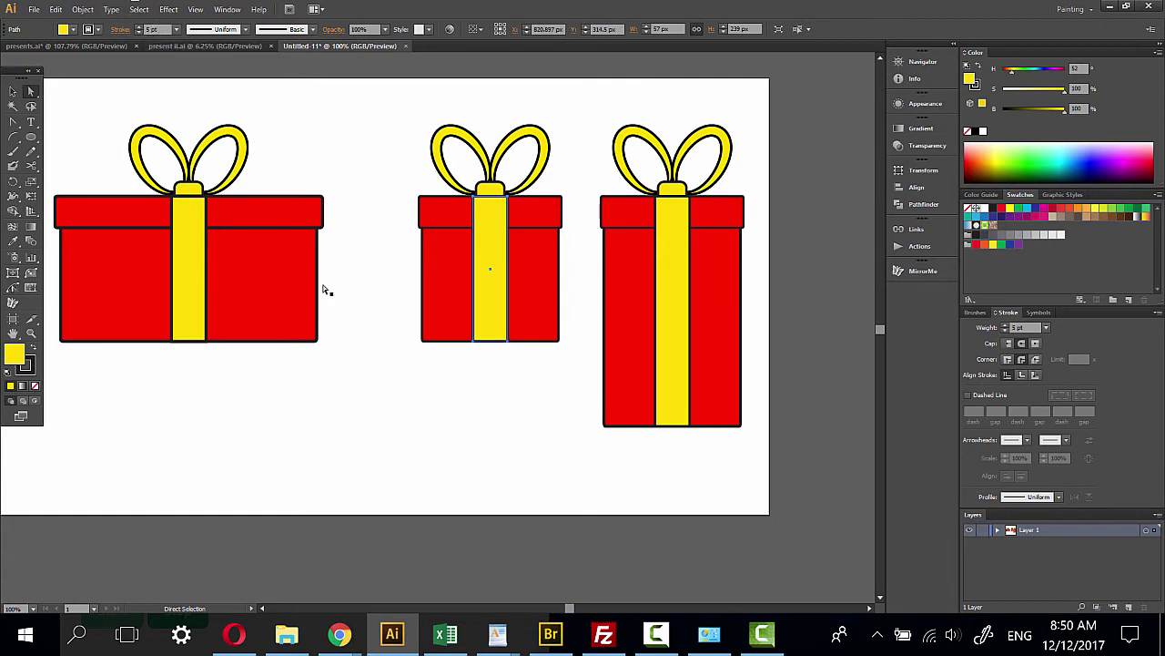
{"action": "mouse_move", "coordinate": [258, 410]}
{"action": "left_mouse_down"}
{"action": "mouse_move", "coordinate": [307, 413]}
{"action": "mouse_move", "coordinate": [273, 419]}
{"action": "left_mouse_up"}
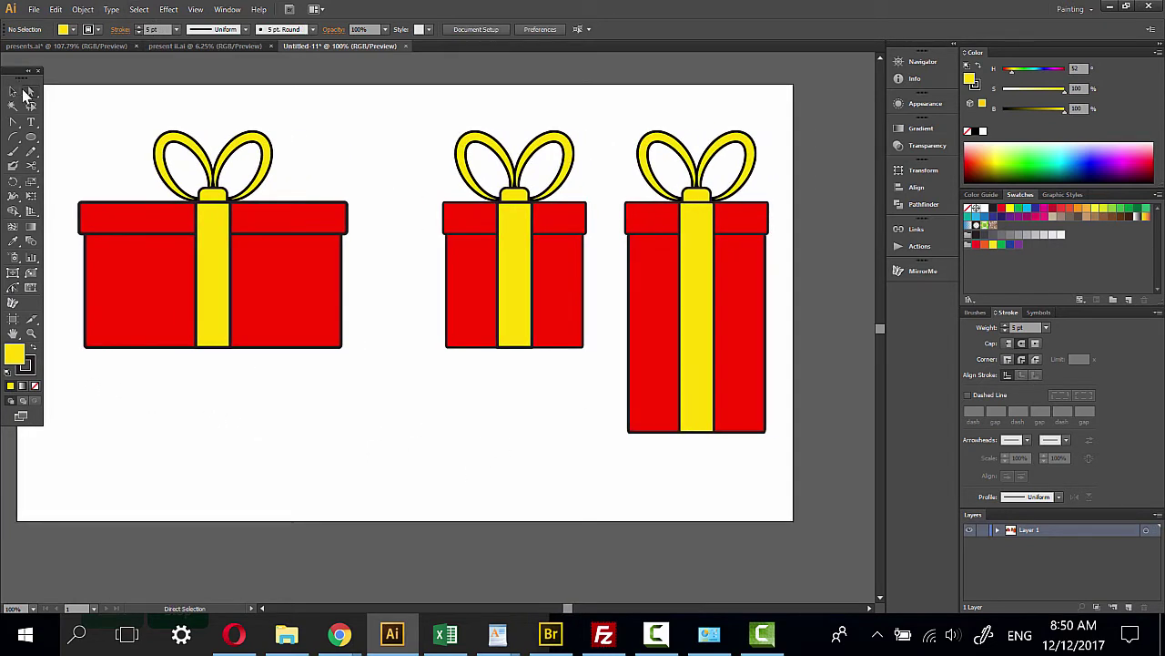
{"action": "left_click", "coordinate": [13, 92]}
{"action": "left_click", "coordinate": [242, 252]}
{"action": "left_click", "coordinate": [220, 110]}
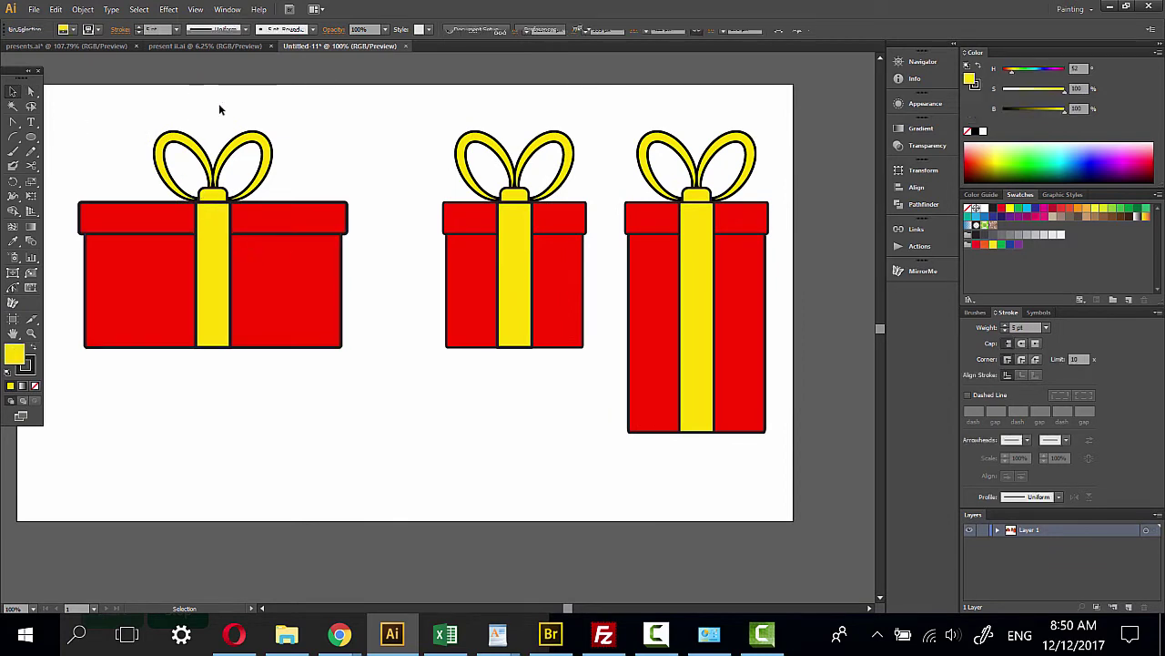
Group the bow pieces of each of the three gifts
{"action": "left_click_drag", "start_coordinate": [191, 91], "coordinate": [290, 128]}
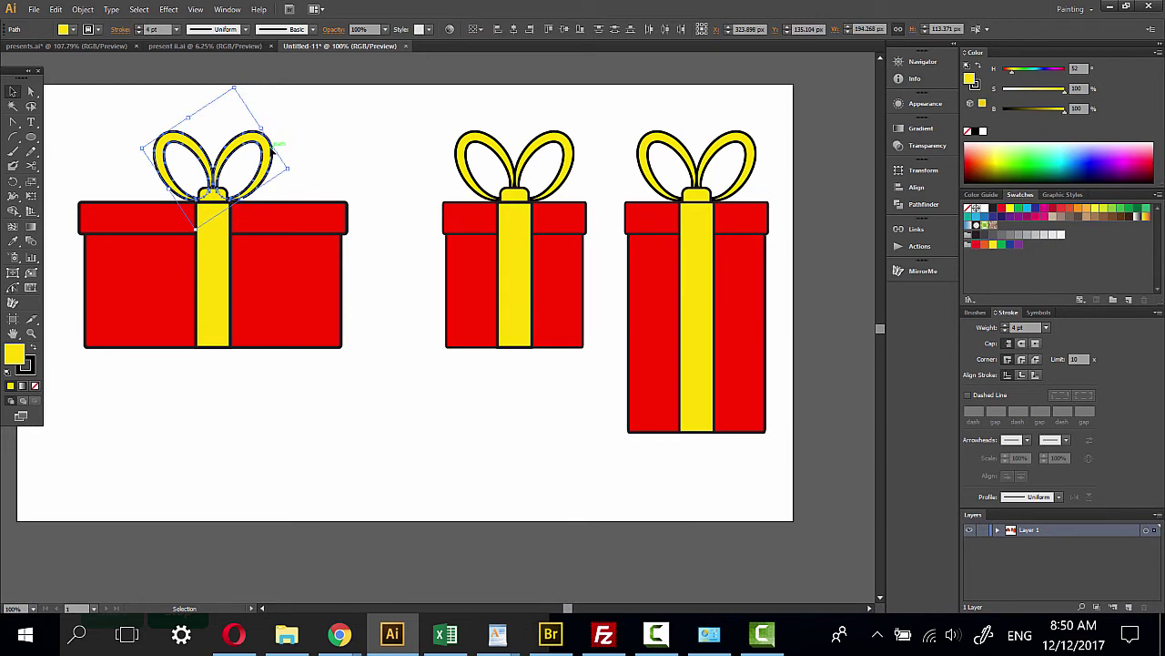
{"action": "key", "text": "v"}
{"action": "right_click", "coordinate": [261, 150]}
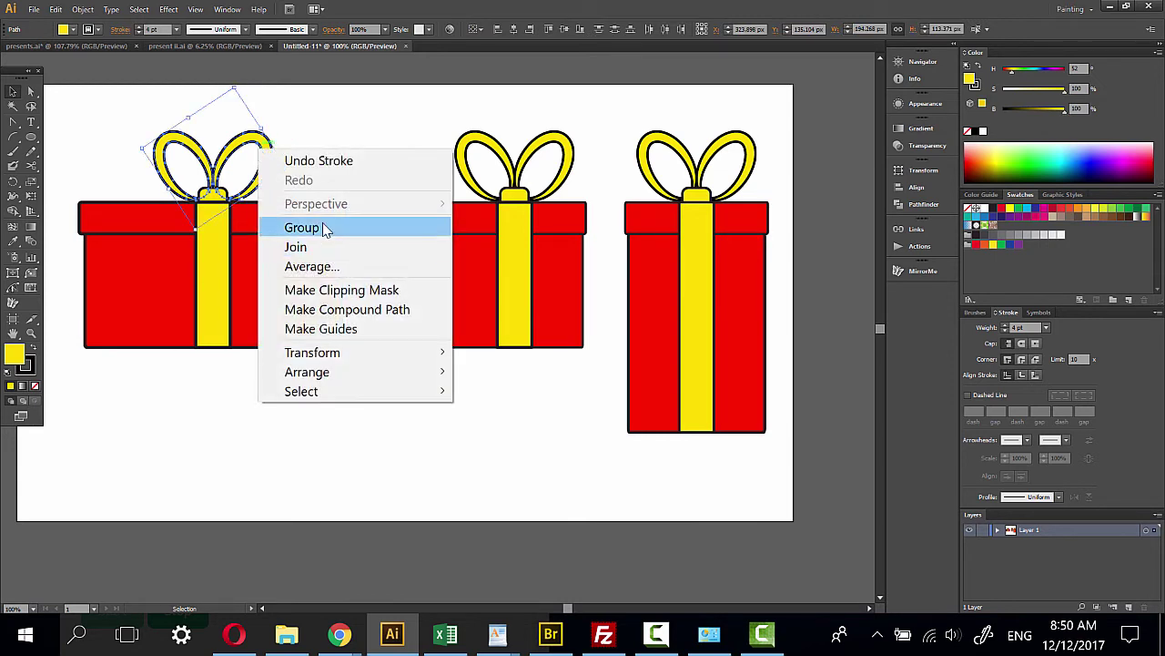
{"action": "left_click", "coordinate": [323, 228]}
{"action": "left_click", "coordinate": [192, 89]}
{"action": "left_click_drag", "start_coordinate": [192, 89], "coordinate": [363, 116]}
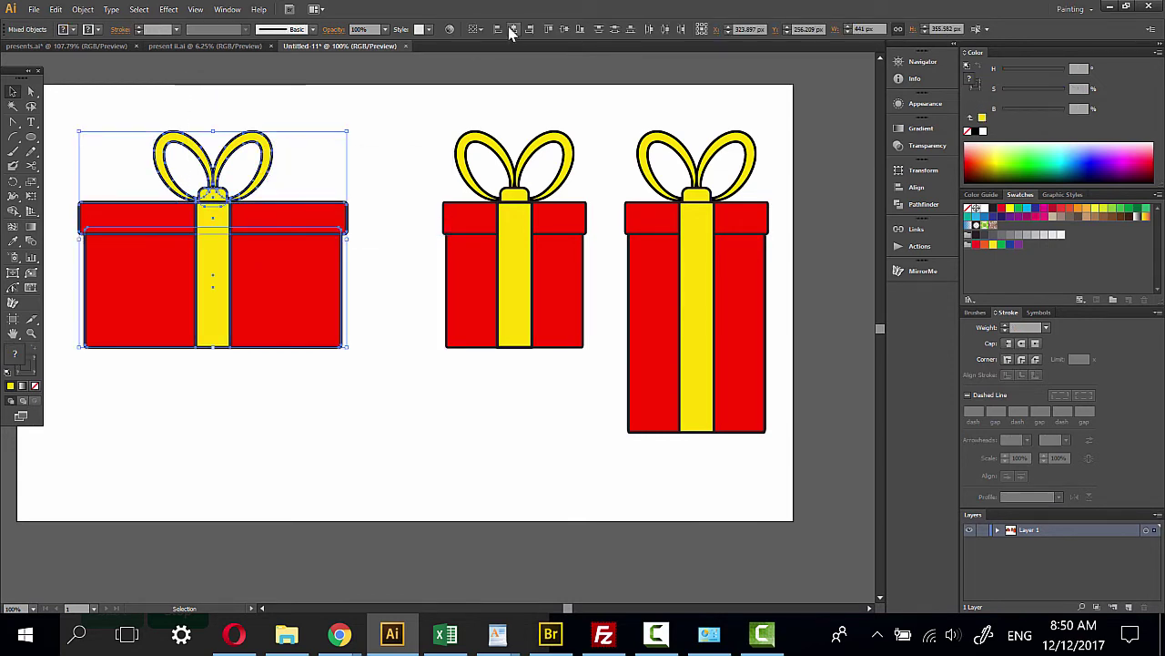
{"action": "left_click_drag", "start_coordinate": [544, 157], "coordinate": [543, 158]}
{"action": "right_click", "coordinate": [541, 157]}
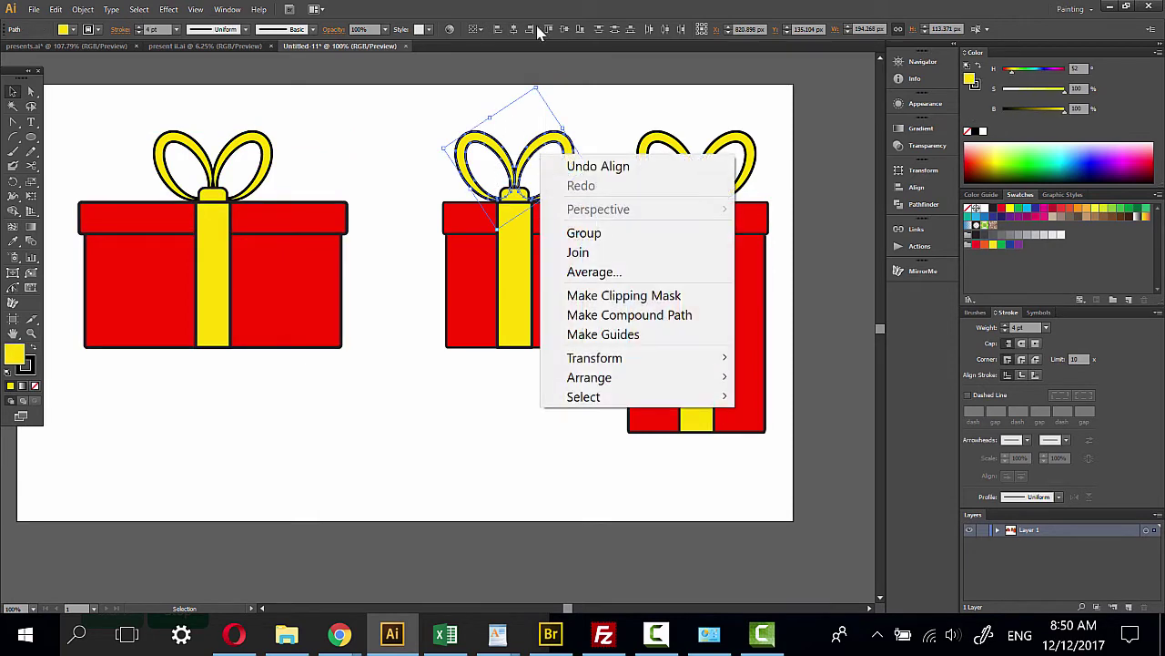
{"action": "left_click", "coordinate": [583, 233]}
{"action": "left_click_drag", "start_coordinate": [648, 118], "coordinate": [729, 173]}
{"action": "right_click", "coordinate": [742, 163]}
{"action": "left_click", "coordinate": [765, 241]}
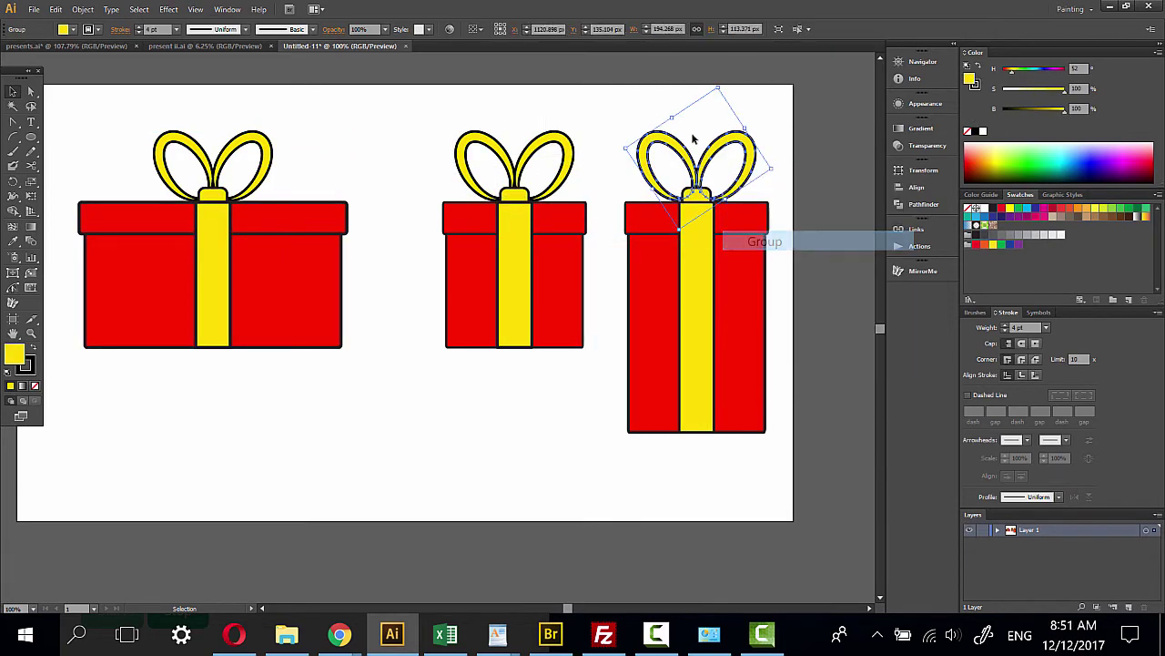
Group all parts of each whole gift: the left, middle and tall one
{"action": "left_click_drag", "start_coordinate": [683, 91], "coordinate": [715, 271]}
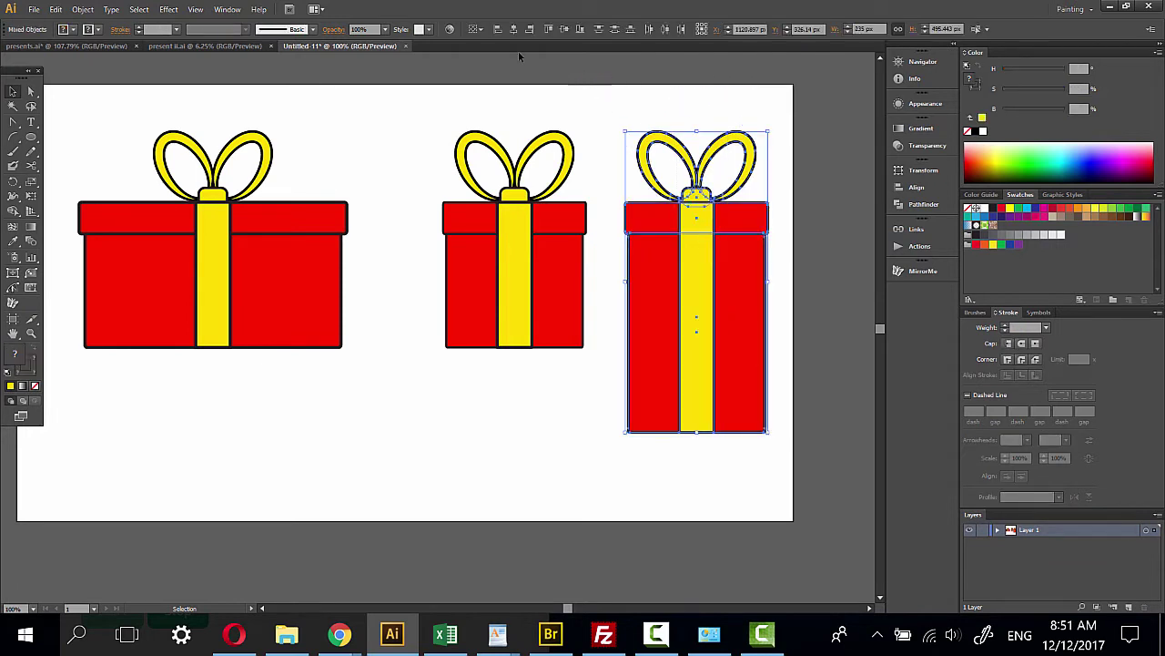
{"action": "left_click_drag", "start_coordinate": [529, 240], "coordinate": [530, 242]}
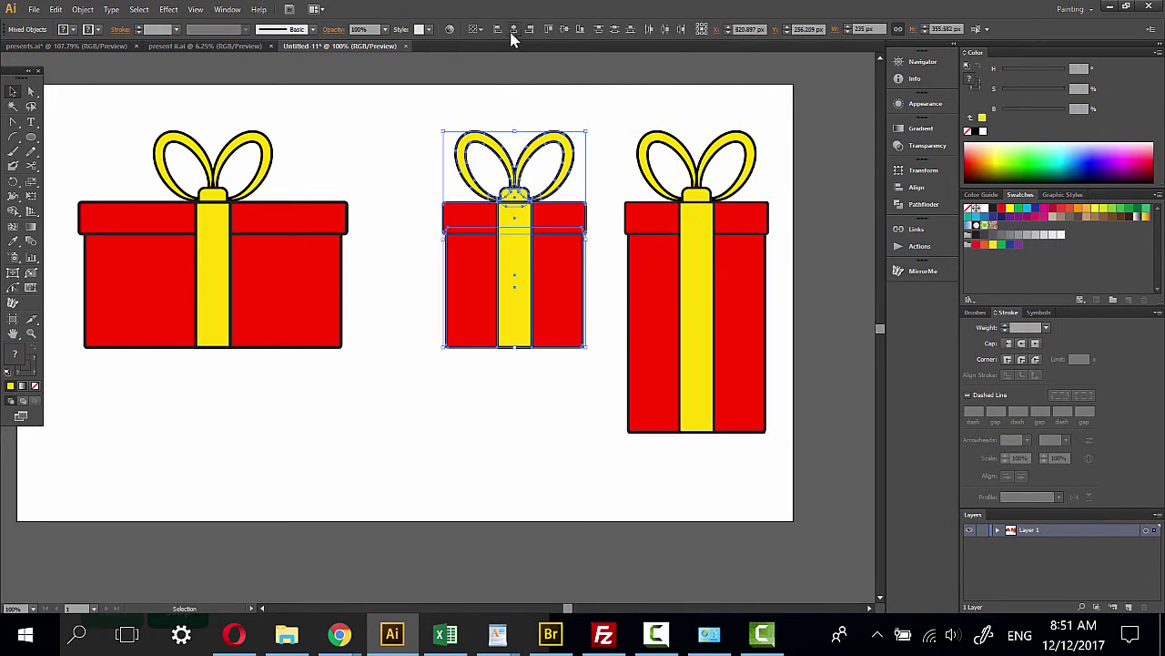
{"action": "left_click_drag", "start_coordinate": [142, 114], "coordinate": [266, 261]}
{"action": "right_click", "coordinate": [266, 260]}
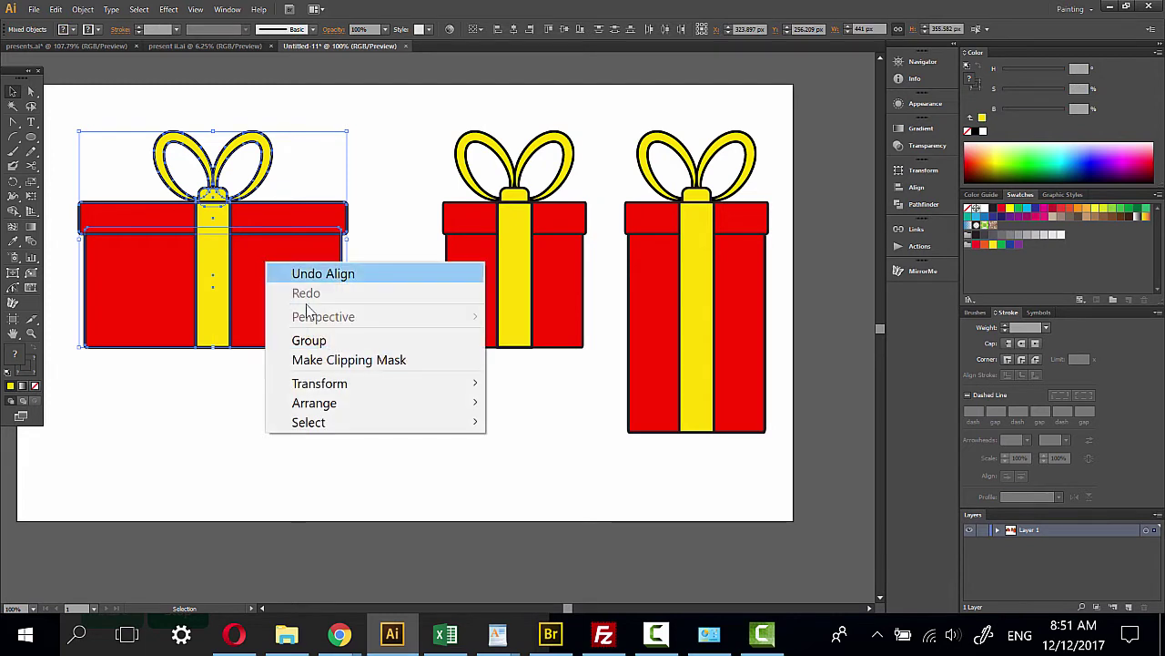
{"action": "left_click", "coordinate": [310, 341]}
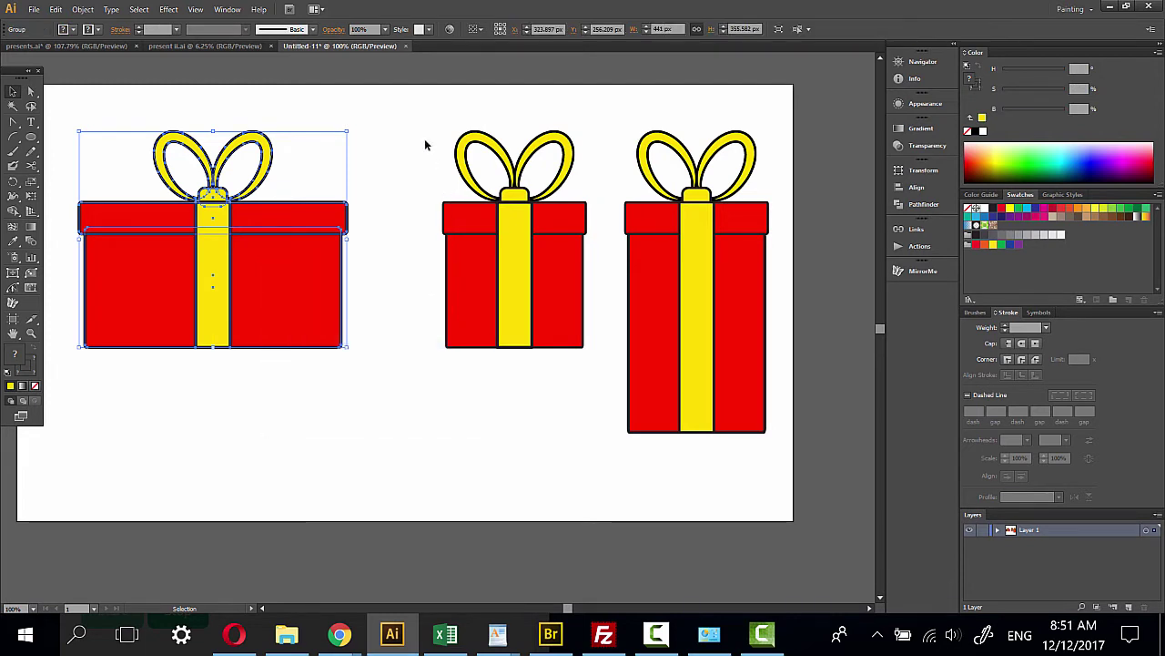
{"action": "left_click_drag", "start_coordinate": [553, 288], "coordinate": [553, 283]}
{"action": "right_click", "coordinate": [552, 283]}
{"action": "left_click", "coordinate": [583, 360]}
{"action": "left_click_drag", "start_coordinate": [649, 113], "coordinate": [705, 268]}
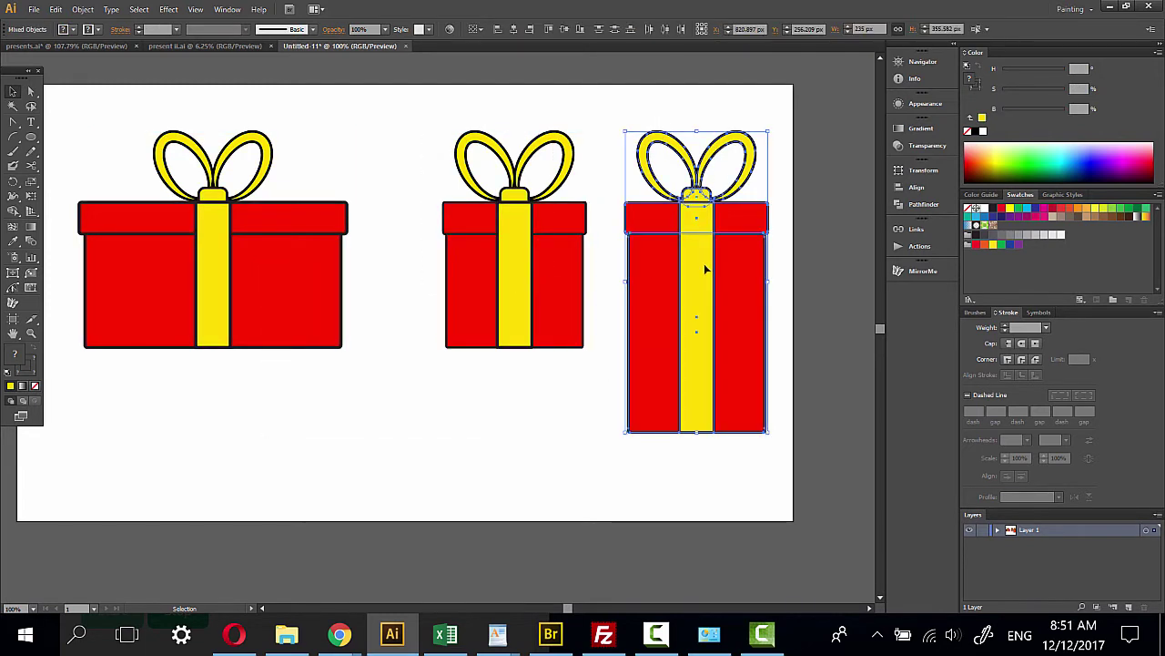
{"action": "right_click", "coordinate": [706, 269]}
{"action": "left_click", "coordinate": [719, 336]}
Move the three gifts closer together, with the tall gift beside the other two
{"action": "left_click", "coordinate": [369, 269]}
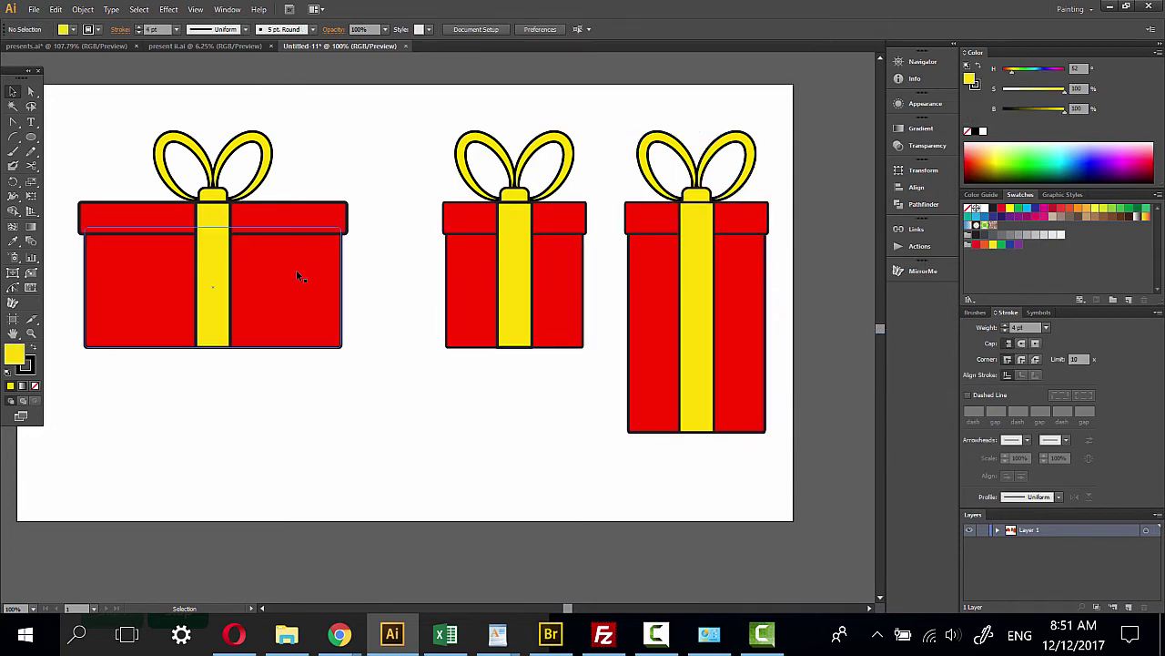
{"action": "left_click_drag", "start_coordinate": [300, 276], "coordinate": [311, 317]}
{"action": "left_click_drag", "start_coordinate": [536, 290], "coordinate": [445, 353]}
{"action": "left_click_drag", "start_coordinate": [657, 354], "coordinate": [566, 336]}
Select all three gifts and expand their fills and strokes with Object > Expand
{"action": "left_click", "coordinate": [308, 136]}
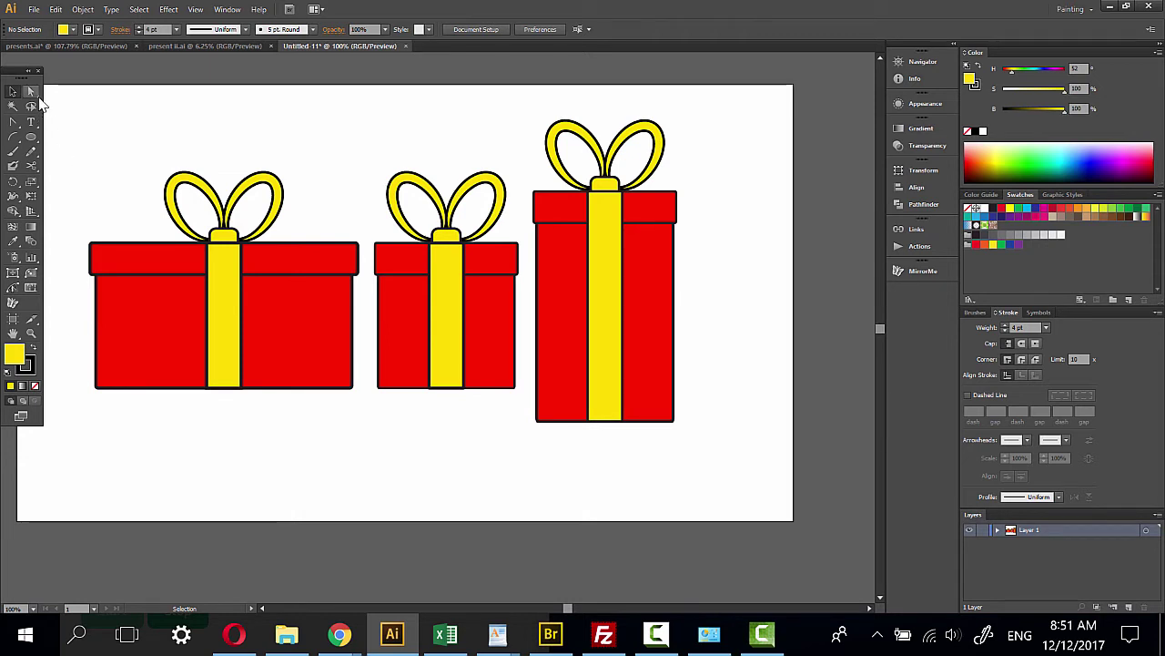
{"action": "left_click", "coordinate": [446, 301]}
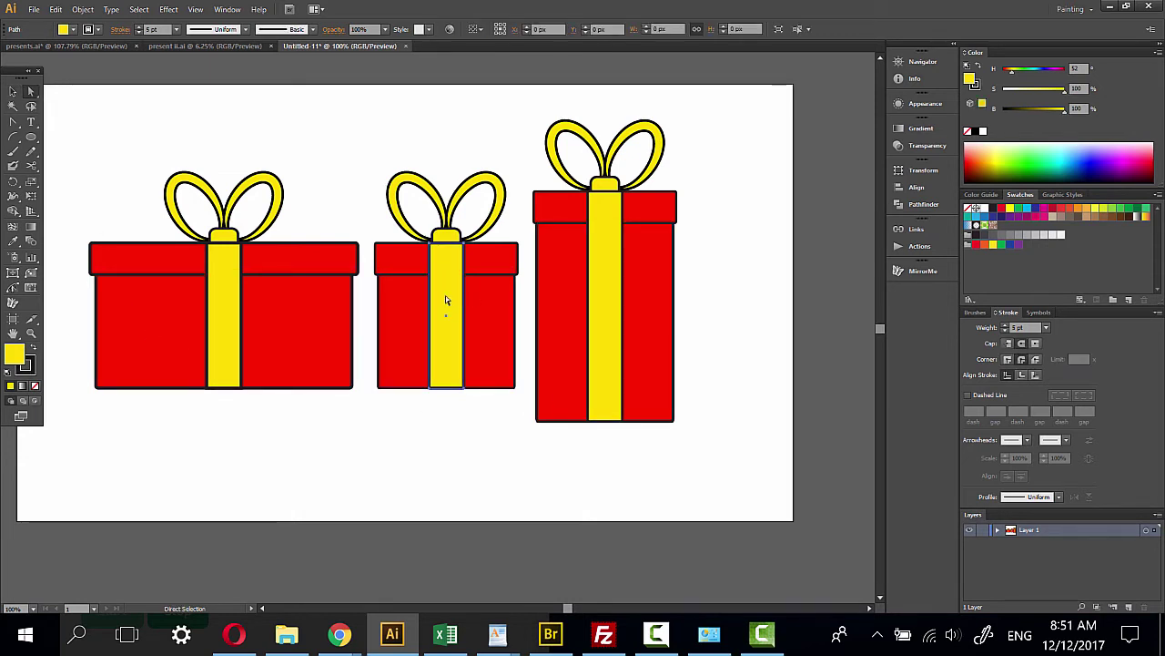
{"action": "left_click", "coordinate": [210, 105]}
{"action": "left_click", "coordinate": [14, 92]}
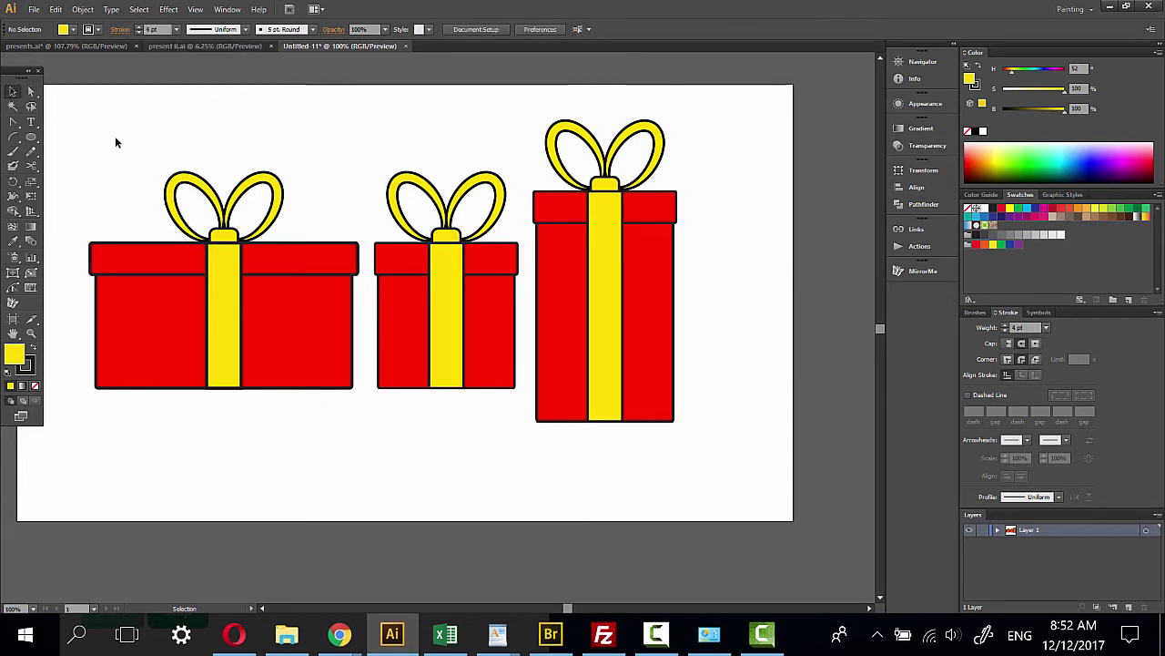
{"action": "left_click_drag", "start_coordinate": [95, 110], "coordinate": [740, 423]}
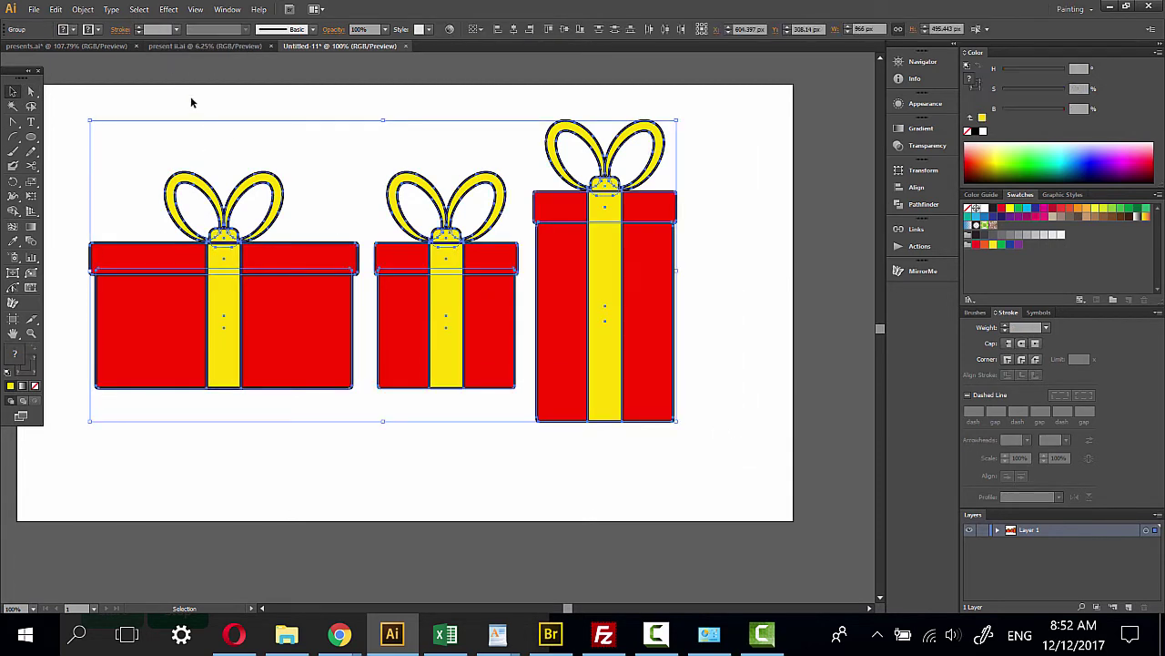
{"action": "left_click", "coordinate": [82, 9]}
{"action": "left_click", "coordinate": [92, 188]}
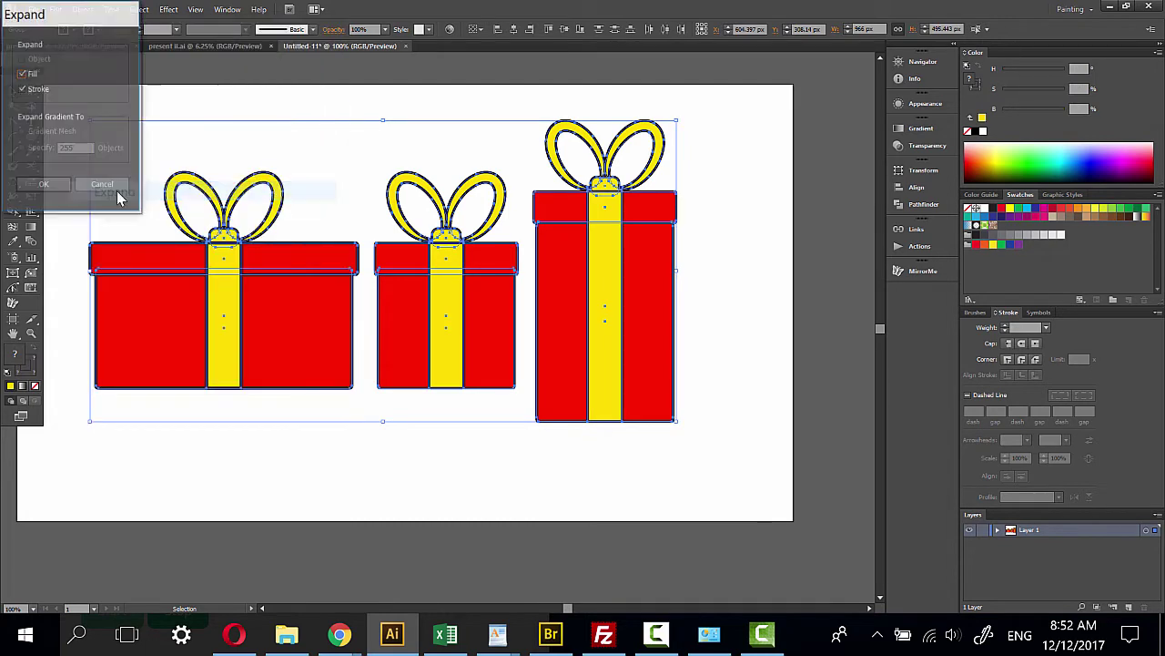
{"action": "left_click", "coordinate": [44, 186]}
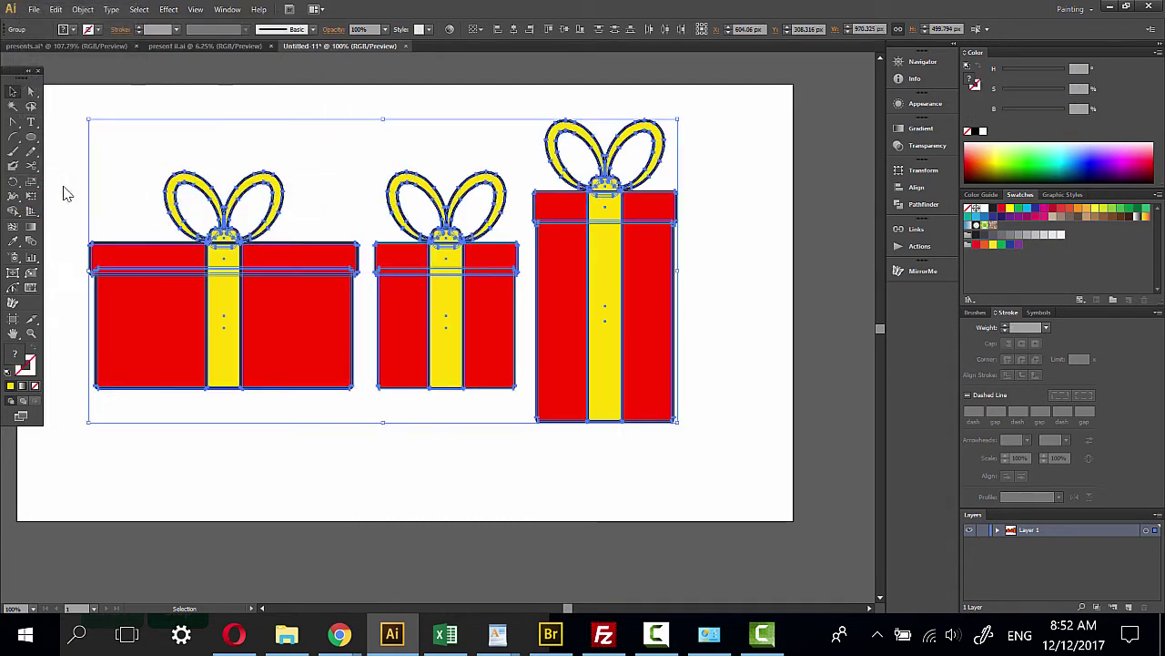
{"action": "left_click", "coordinate": [344, 484]}
Draw a scattered cluster of yellow circles in varied sizes below the artboard
{"action": "left_click_drag", "start_coordinate": [350, 512], "coordinate": [388, 220]}
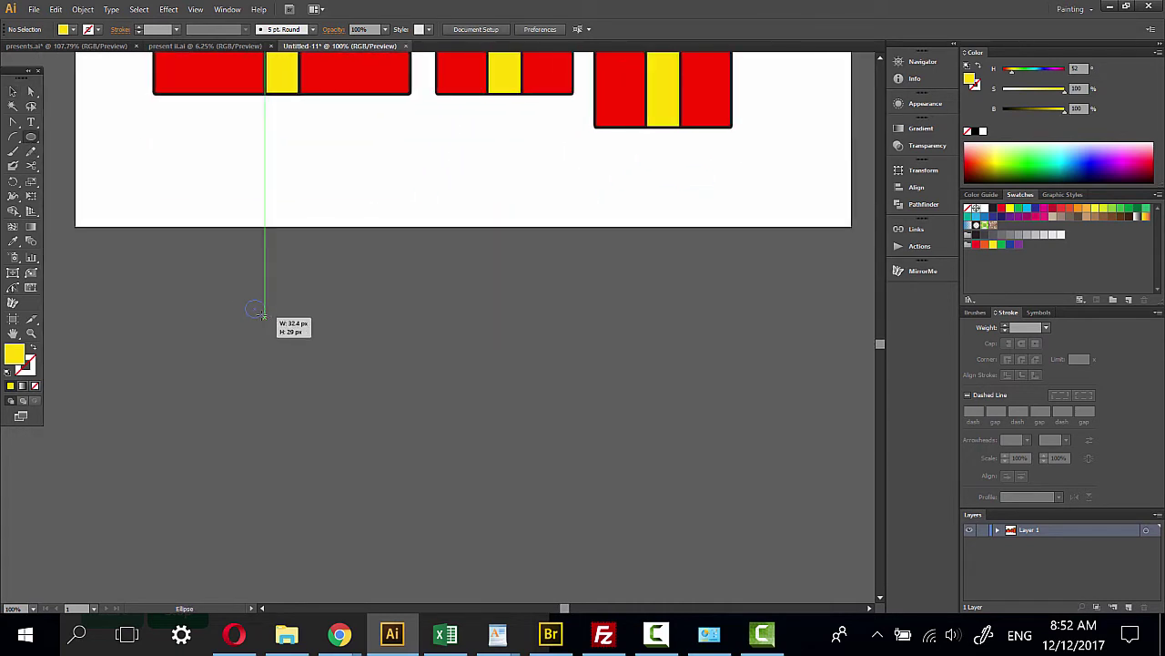
{"action": "left_click_drag", "start_coordinate": [261, 308], "coordinate": [265, 321]}
{"action": "left_click_drag", "start_coordinate": [403, 226], "coordinate": [405, 284]}
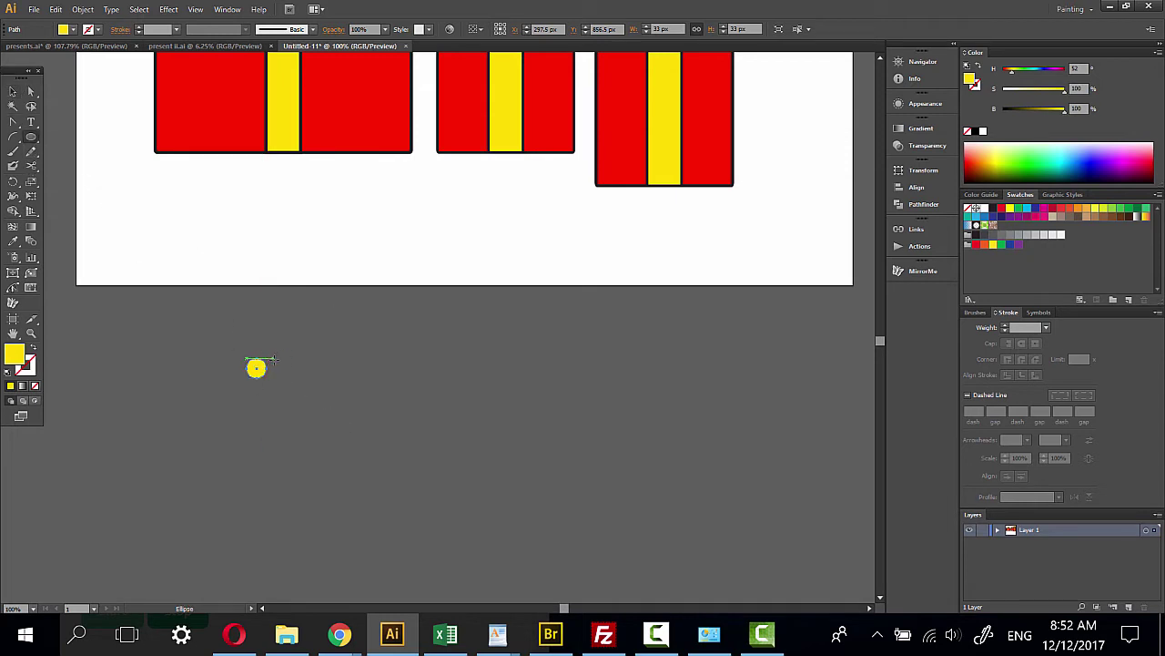
{"action": "mouse_move", "coordinate": [283, 367]}
{"action": "left_mouse_down"}
{"action": "mouse_move", "coordinate": [304, 388]}
{"action": "mouse_move", "coordinate": [256, 418]}
{"action": "mouse_move", "coordinate": [304, 424]}
{"action": "left_mouse_up"}
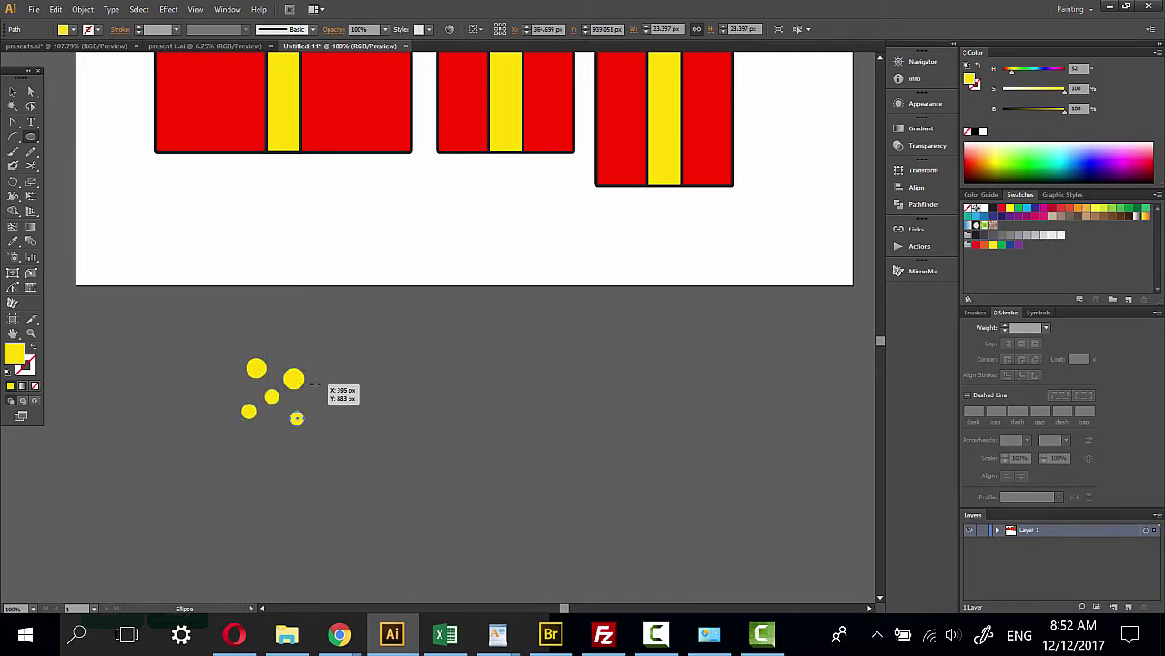
{"action": "left_click_drag", "start_coordinate": [315, 385], "coordinate": [328, 397]}
{"action": "mouse_move", "coordinate": [334, 347]}
{"action": "left_mouse_down"}
{"action": "mouse_move", "coordinate": [373, 401]}
{"action": "mouse_move", "coordinate": [317, 449]}
{"action": "mouse_move", "coordinate": [240, 456]}
{"action": "left_mouse_up"}
{"action": "mouse_move", "coordinate": [200, 390]}
{"action": "left_mouse_down"}
{"action": "mouse_move", "coordinate": [213, 403]}
{"action": "mouse_move", "coordinate": [233, 391]}
{"action": "left_mouse_up"}
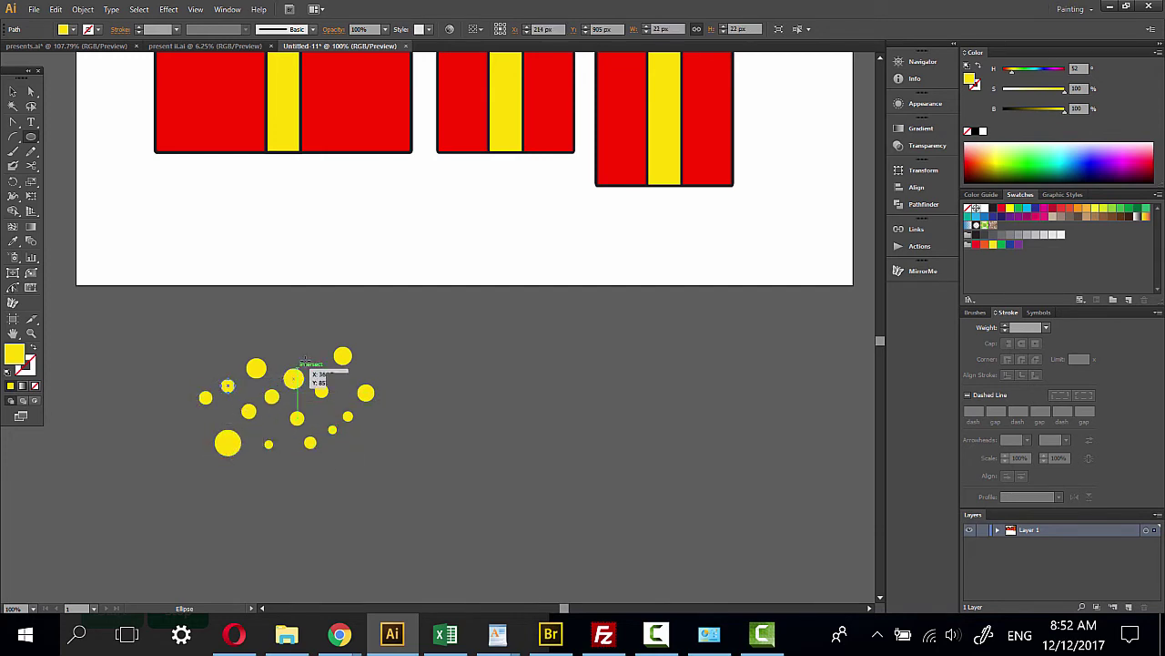
{"action": "left_click_drag", "start_coordinate": [286, 340], "coordinate": [303, 356]}
{"action": "mouse_move", "coordinate": [213, 330]}
{"action": "left_mouse_down"}
{"action": "mouse_move", "coordinate": [233, 350]}
{"action": "mouse_move", "coordinate": [213, 372]}
{"action": "left_mouse_up"}
{"action": "left_click_drag", "start_coordinate": [250, 330], "coordinate": [264, 345]}
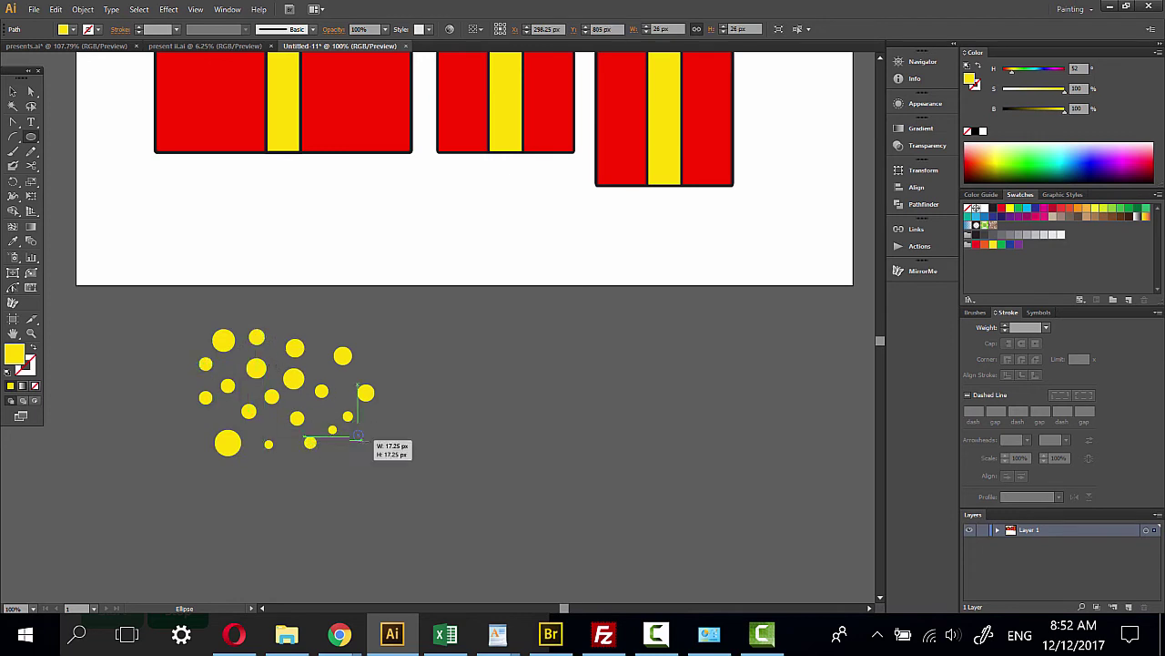
{"action": "left_click_drag", "start_coordinate": [358, 434], "coordinate": [385, 424]}
{"action": "left_click_drag", "start_coordinate": [367, 357], "coordinate": [386, 376]}
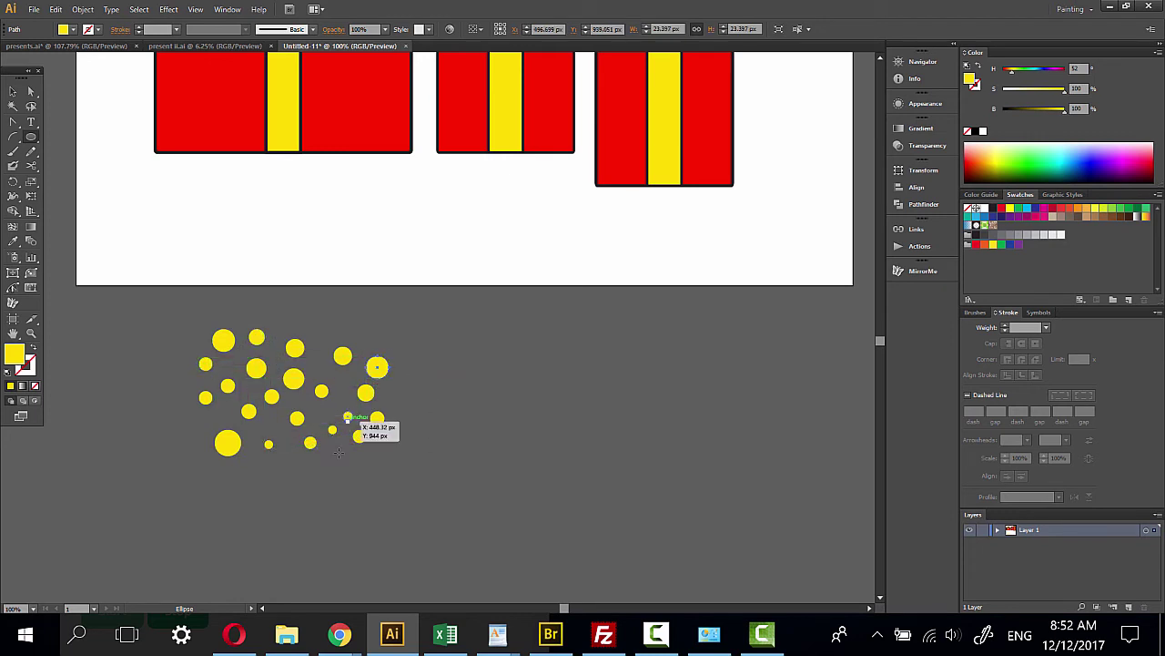
{"action": "left_click_drag", "start_coordinate": [333, 456], "coordinate": [382, 464]}
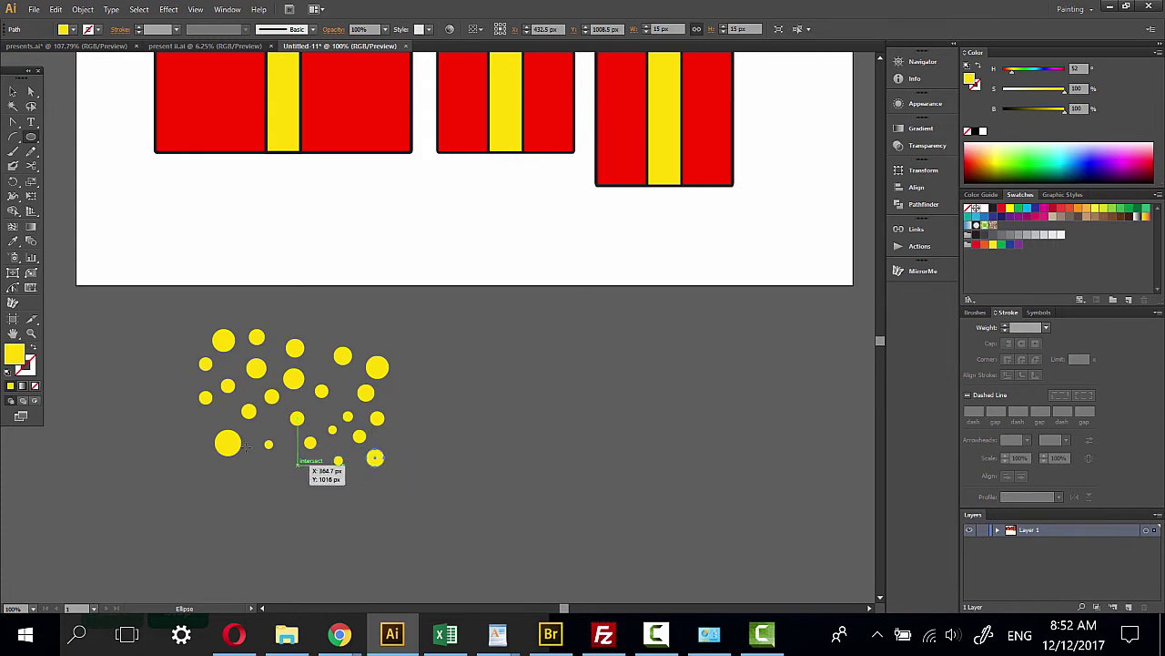
{"action": "left_click_drag", "start_coordinate": [202, 422], "coordinate": [211, 430]}
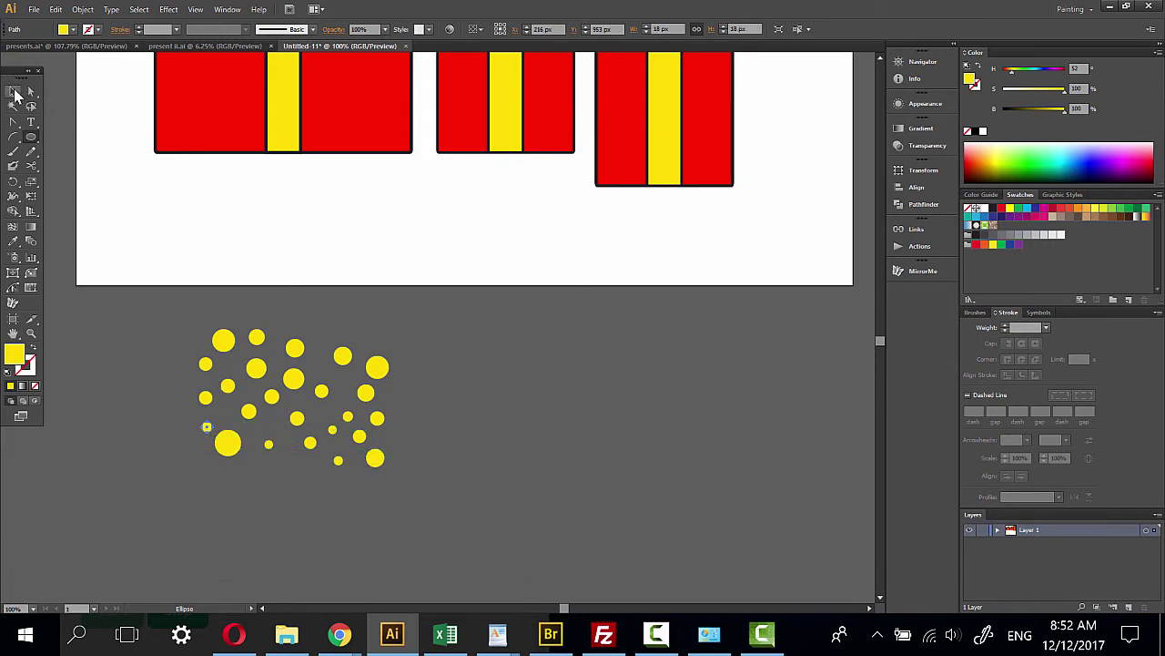
Group all the yellow circles and move the group to the left
{"action": "left_click", "coordinate": [130, 431]}
{"action": "left_click_drag", "start_coordinate": [412, 488], "coordinate": [415, 489]}
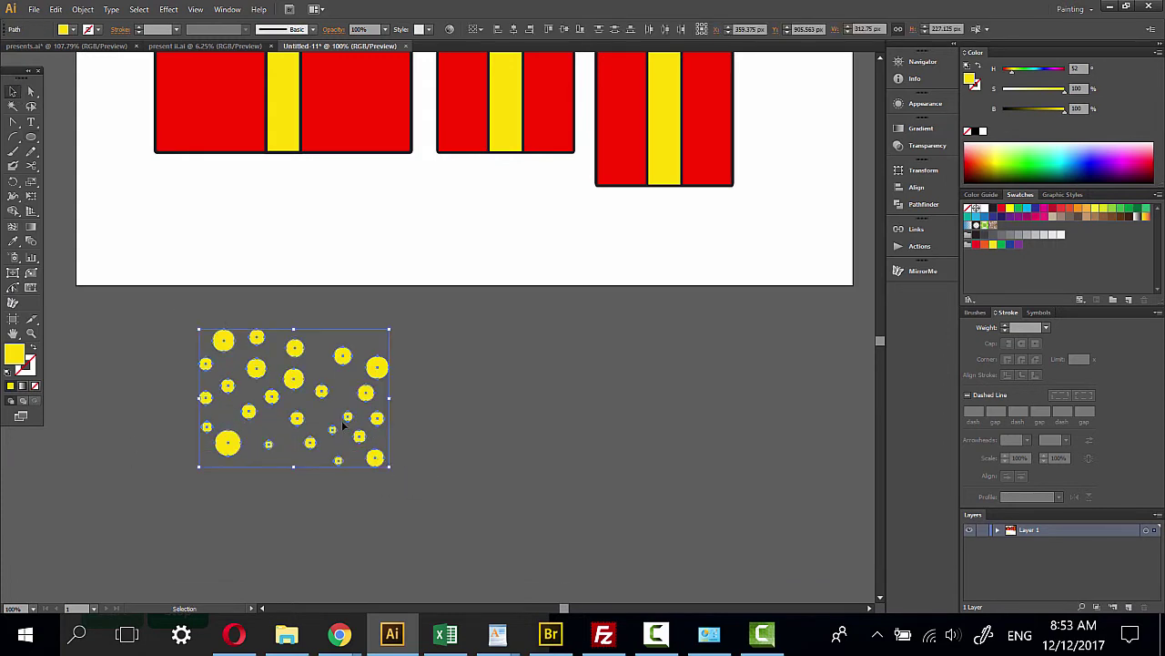
{"action": "right_click", "coordinate": [343, 169]}
{"action": "left_click", "coordinate": [378, 246]}
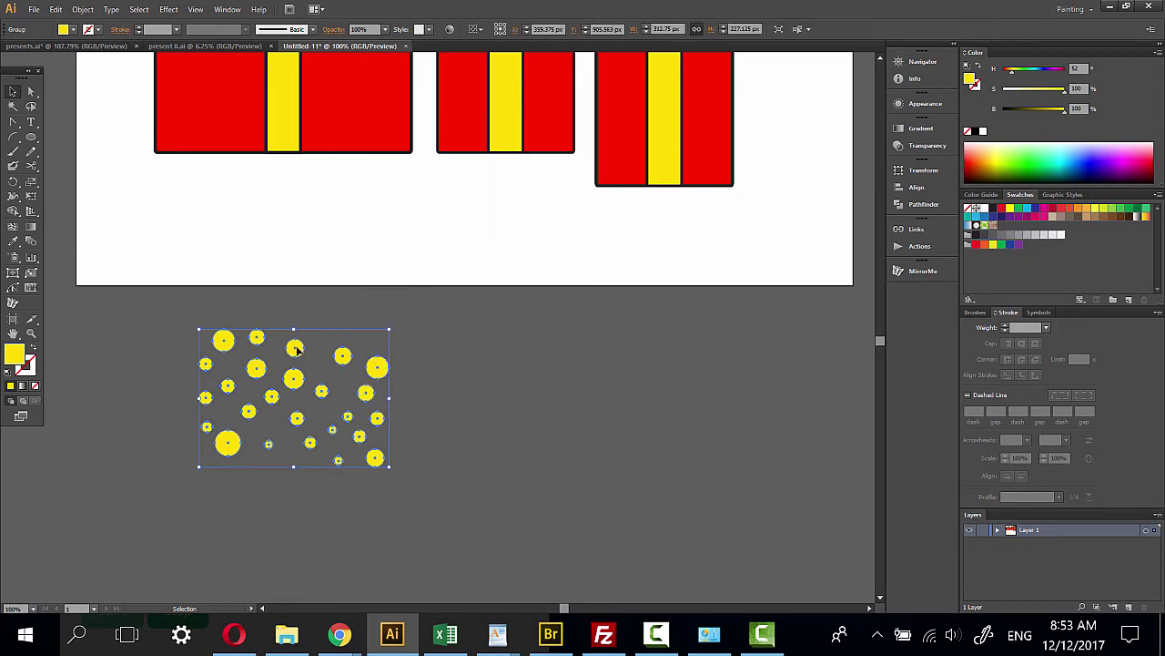
{"action": "left_click_drag", "start_coordinate": [294, 348], "coordinate": [191, 339]}
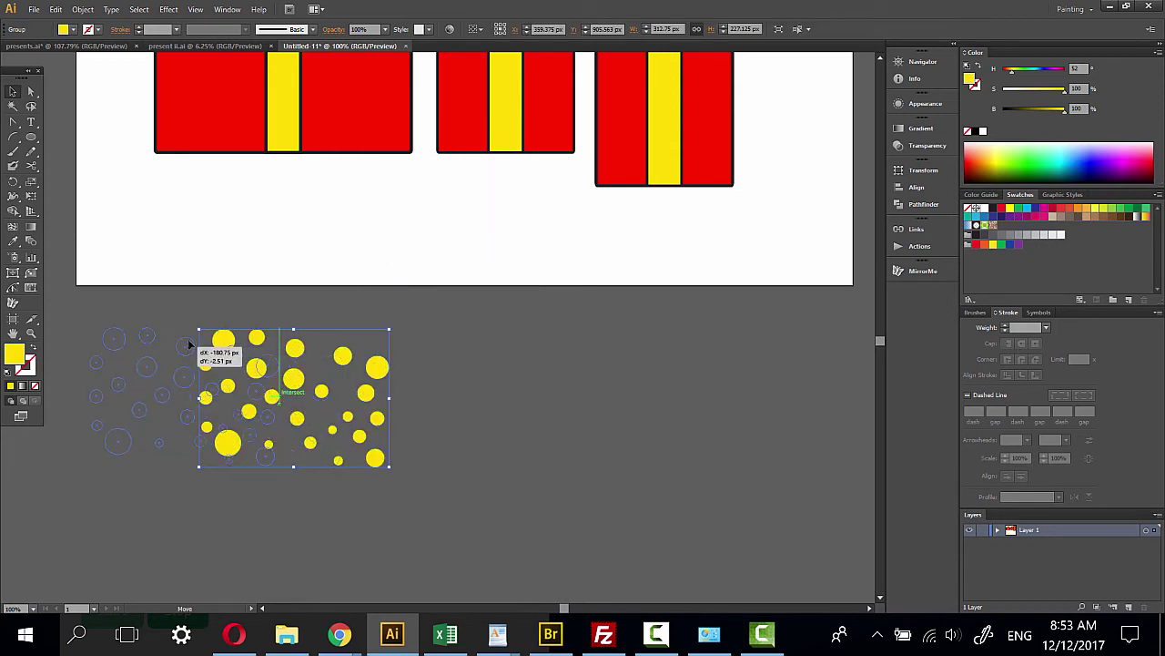
Draw several yellow stars of varied sizes with the Star tool beside the dots
{"action": "left_click", "coordinate": [30, 137]}
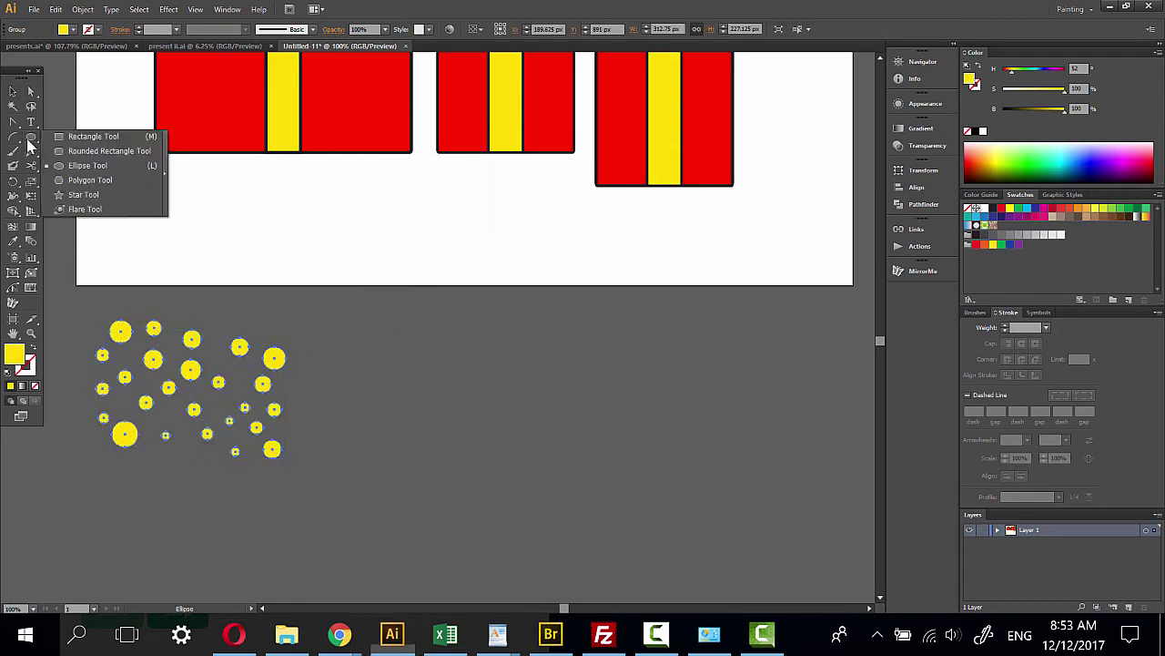
{"action": "left_click", "coordinate": [123, 197]}
{"action": "mouse_move", "coordinate": [435, 353]}
{"action": "left_mouse_down"}
{"action": "mouse_move", "coordinate": [452, 368]}
{"action": "mouse_move", "coordinate": [497, 359]}
{"action": "mouse_move", "coordinate": [432, 407]}
{"action": "mouse_move", "coordinate": [446, 455]}
{"action": "mouse_move", "coordinate": [534, 383]}
{"action": "left_mouse_up"}
{"action": "left_click_drag", "start_coordinate": [535, 343], "coordinate": [547, 354]}
{"action": "left_click_drag", "start_coordinate": [569, 387], "coordinate": [583, 397]}
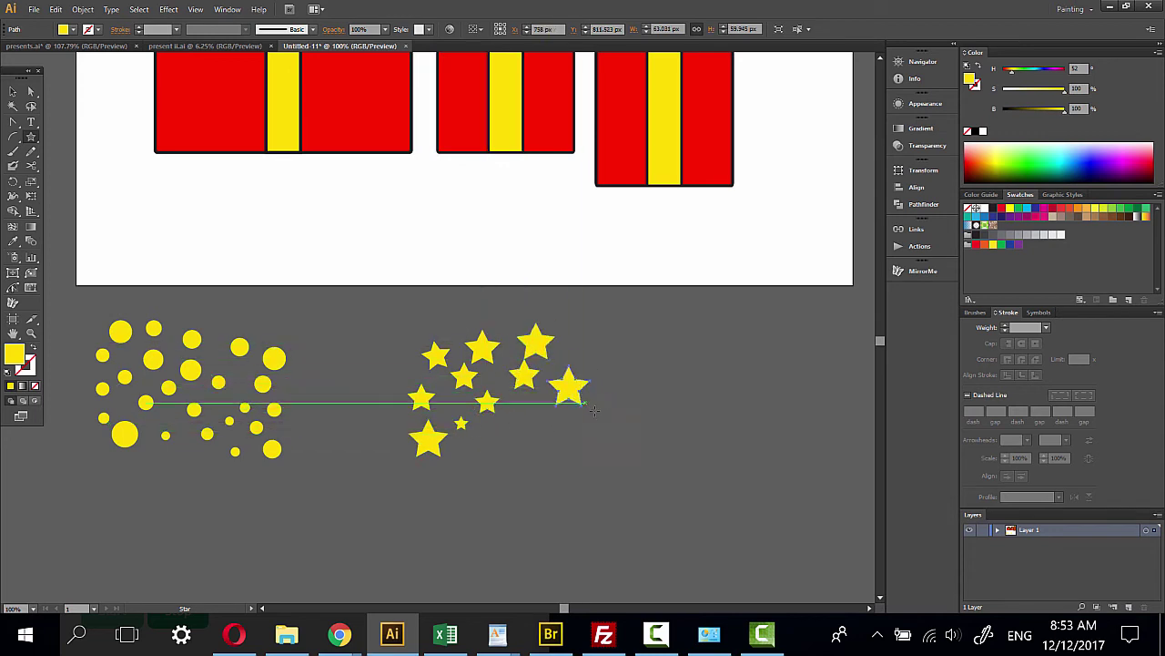
{"action": "left_click_drag", "start_coordinate": [525, 421], "coordinate": [564, 436]}
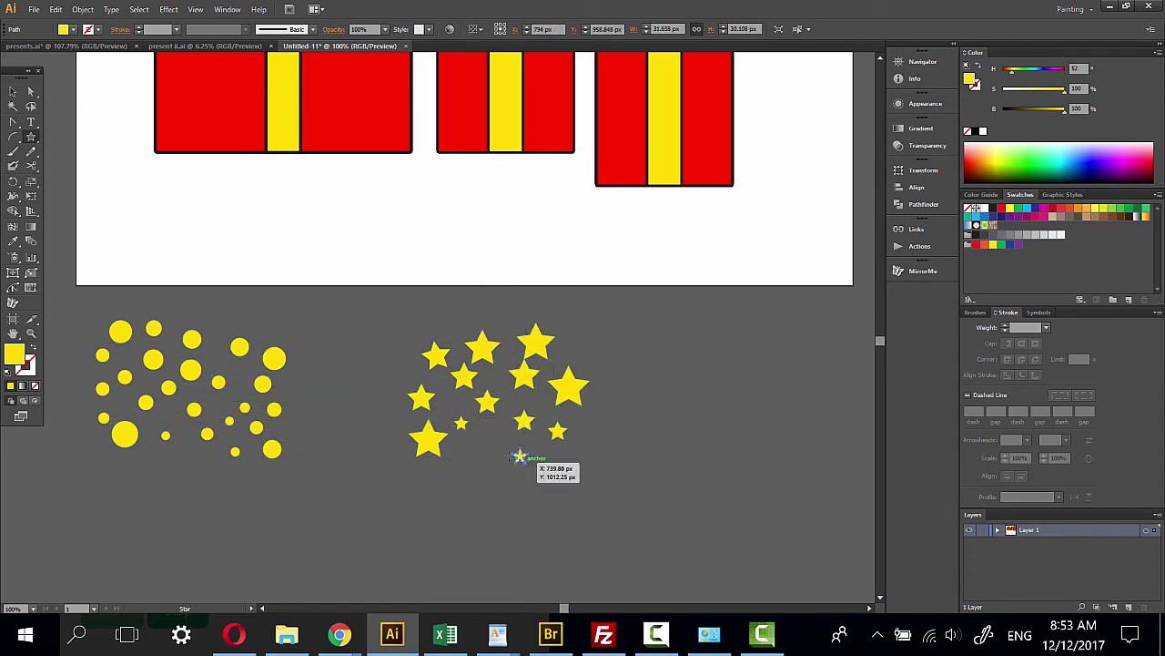
{"action": "left_click_drag", "start_coordinate": [488, 446], "coordinate": [499, 458]}
{"action": "left_click_drag", "start_coordinate": [520, 455], "coordinate": [554, 462]}
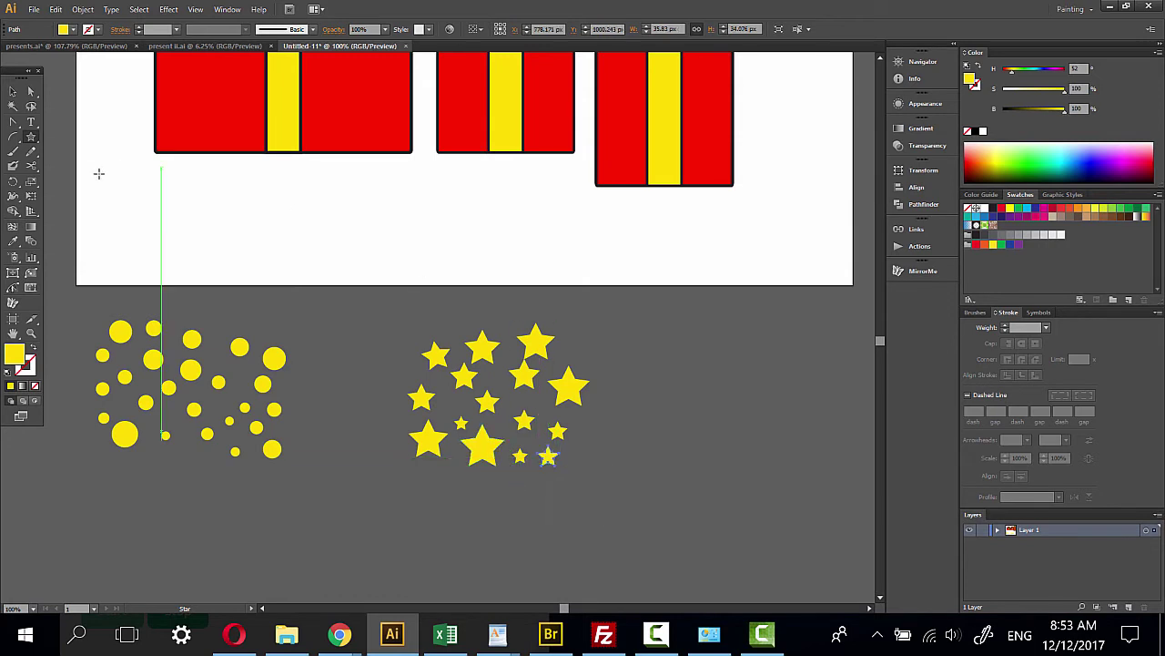
Rearrange the stars to even out their spacing and fill the gaps
{"action": "left_click_drag", "start_coordinate": [539, 344], "coordinate": [561, 339]}
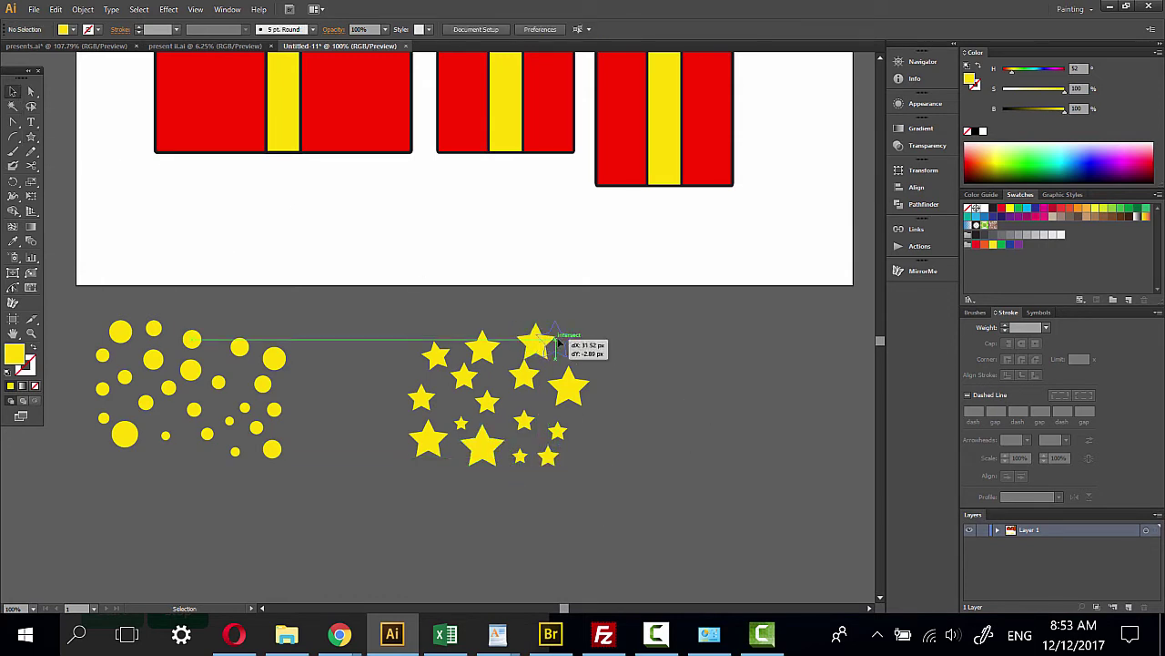
{"action": "mouse_move", "coordinate": [476, 357]}
{"action": "left_mouse_down"}
{"action": "mouse_move", "coordinate": [492, 338]}
{"action": "mouse_move", "coordinate": [416, 337]}
{"action": "mouse_move", "coordinate": [448, 369]}
{"action": "left_mouse_up"}
{"action": "mouse_move", "coordinate": [483, 412]}
{"action": "left_mouse_down"}
{"action": "mouse_move", "coordinate": [484, 397]}
{"action": "mouse_move", "coordinate": [455, 414]}
{"action": "mouse_move", "coordinate": [479, 432]}
{"action": "left_mouse_up"}
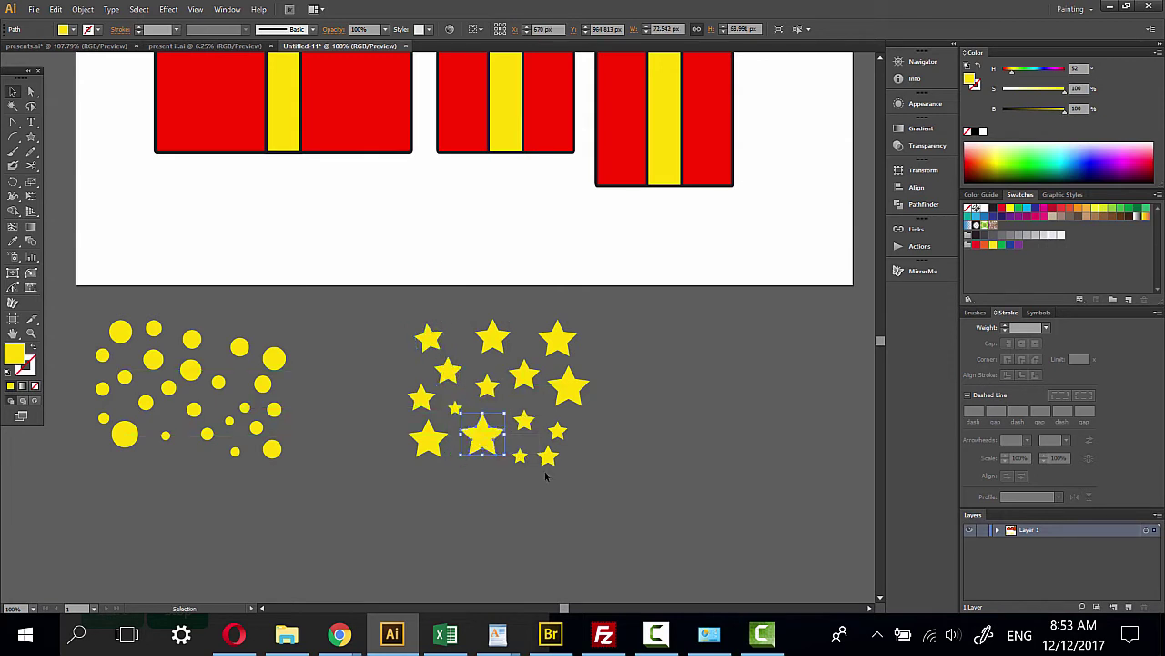
{"action": "mouse_move", "coordinate": [556, 438]}
{"action": "left_mouse_down"}
{"action": "mouse_move", "coordinate": [566, 433]}
{"action": "mouse_move", "coordinate": [529, 418]}
{"action": "left_mouse_up"}
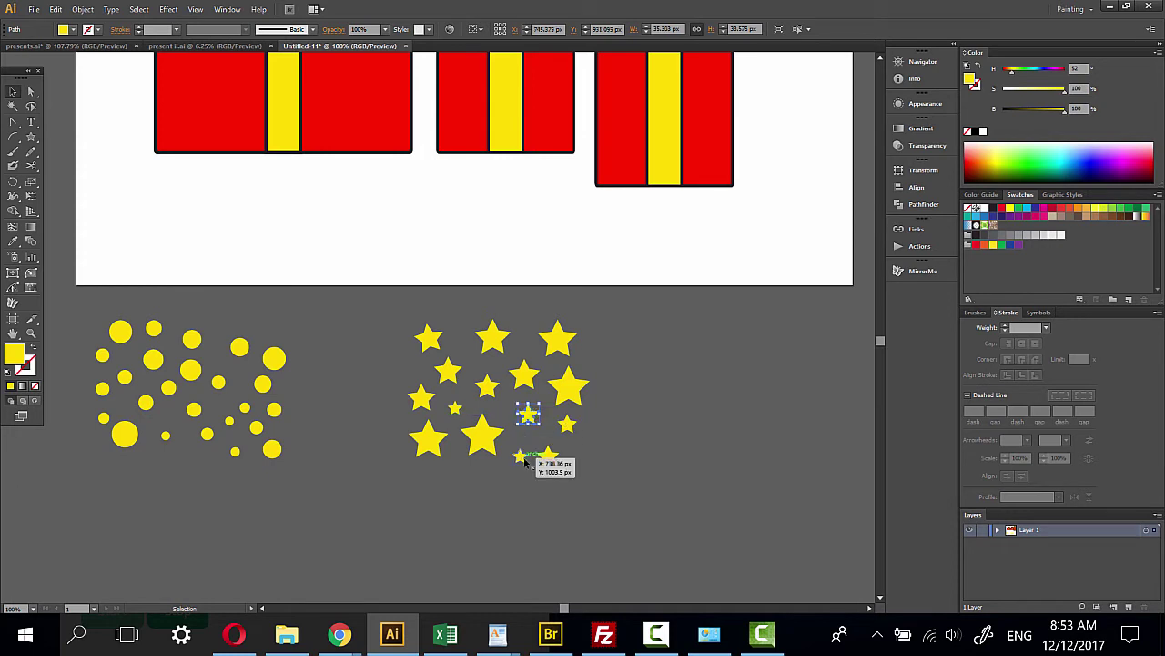
{"action": "mouse_move", "coordinate": [522, 462]}
{"action": "left_mouse_down"}
{"action": "mouse_move", "coordinate": [524, 449]}
{"action": "mouse_move", "coordinate": [557, 452]}
{"action": "left_mouse_up"}
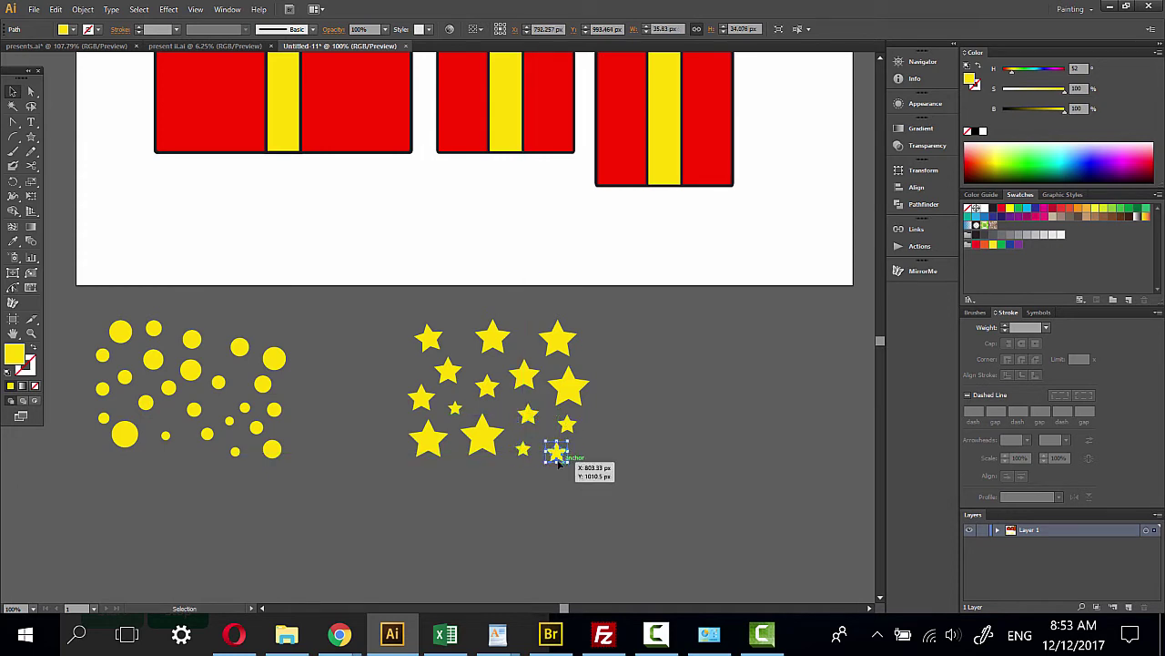
{"action": "left_click", "coordinate": [400, 317]}
Group all the stars and move the star group to the left
{"action": "left_click_drag", "start_coordinate": [630, 467], "coordinate": [401, 309]}
{"action": "right_click", "coordinate": [508, 144]}
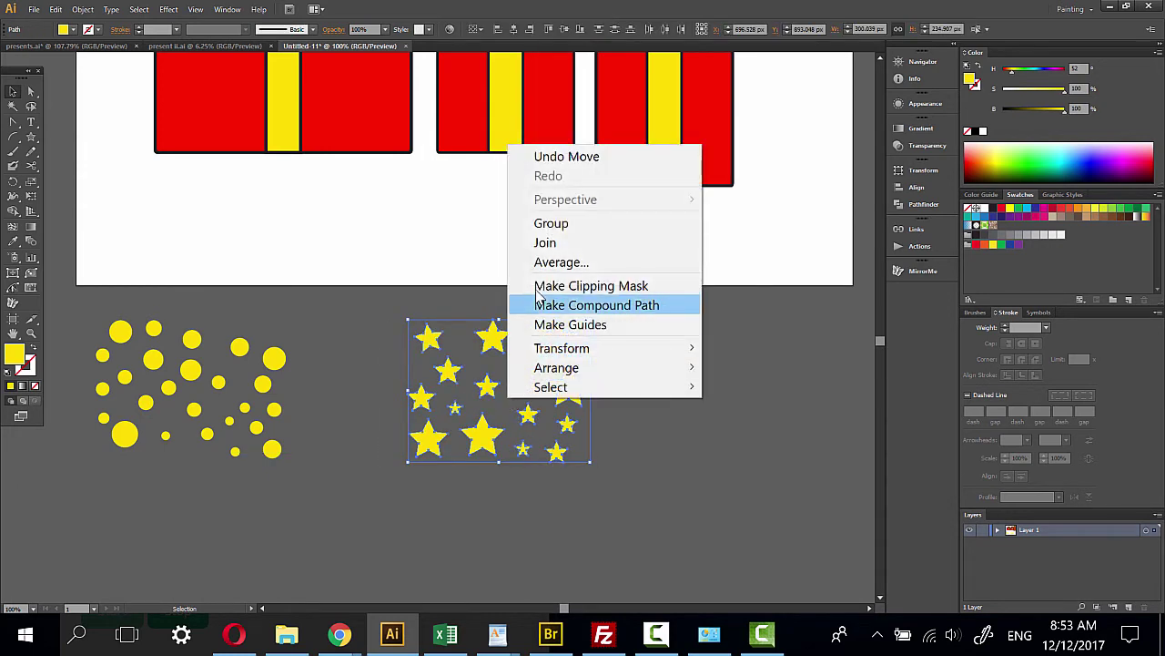
{"action": "left_click", "coordinate": [553, 226]}
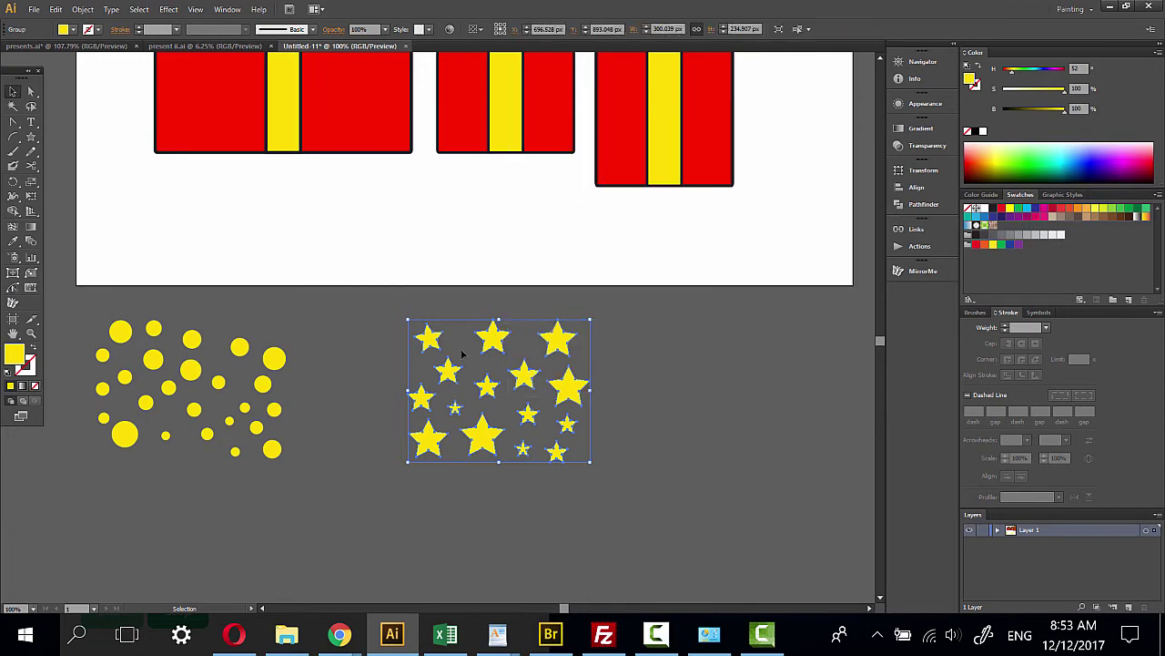
{"action": "left_click_drag", "start_coordinate": [463, 355], "coordinate": [386, 365]}
{"action": "scroll", "coordinate": [559, 388], "scroll_direction": "right", "scroll_amount": 3}
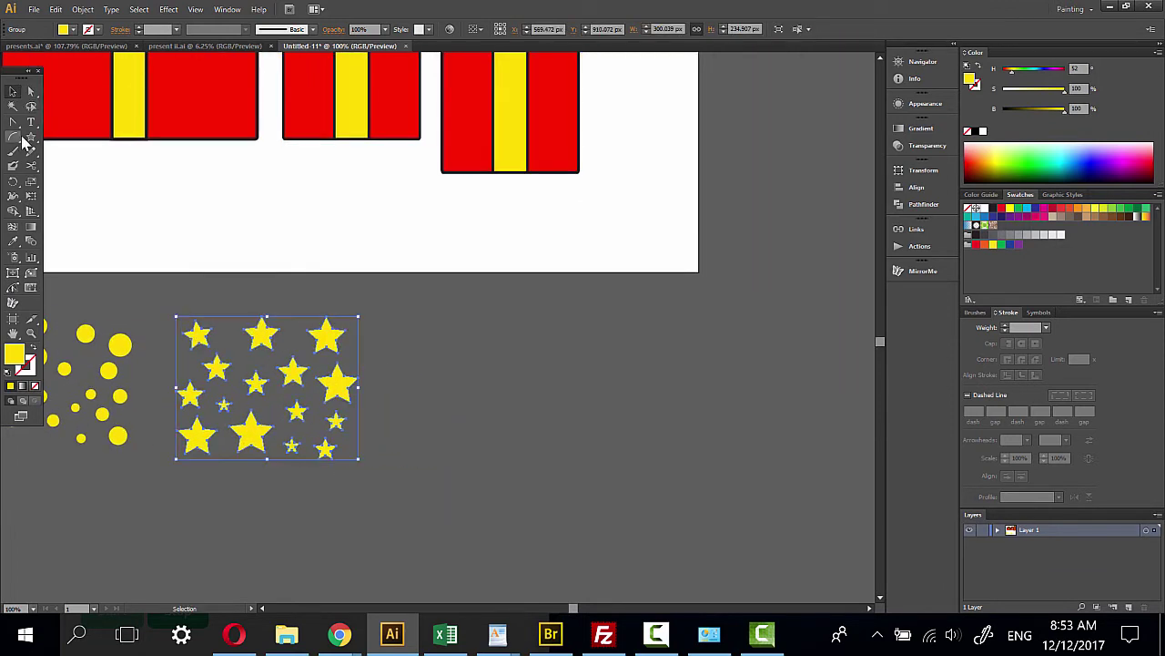
Draw a tall thin yellow bar and a second thin bar beside it
{"action": "left_click_drag", "start_coordinate": [29, 137], "coordinate": [86, 137]}
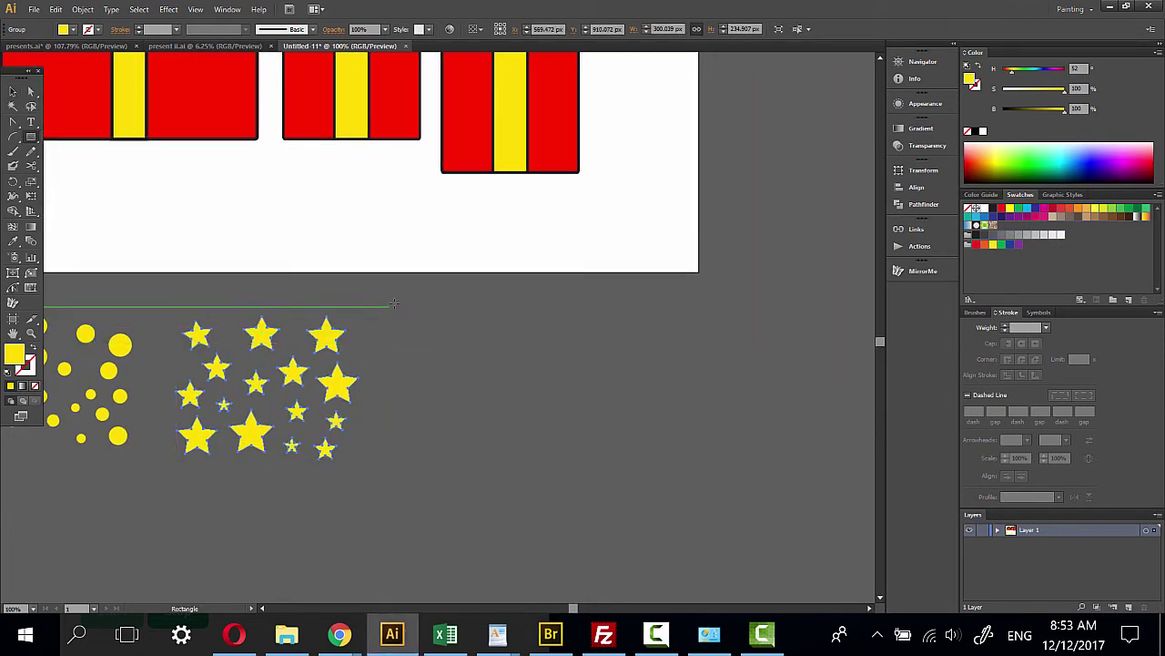
{"action": "left_click_drag", "start_coordinate": [431, 313], "coordinate": [444, 495]}
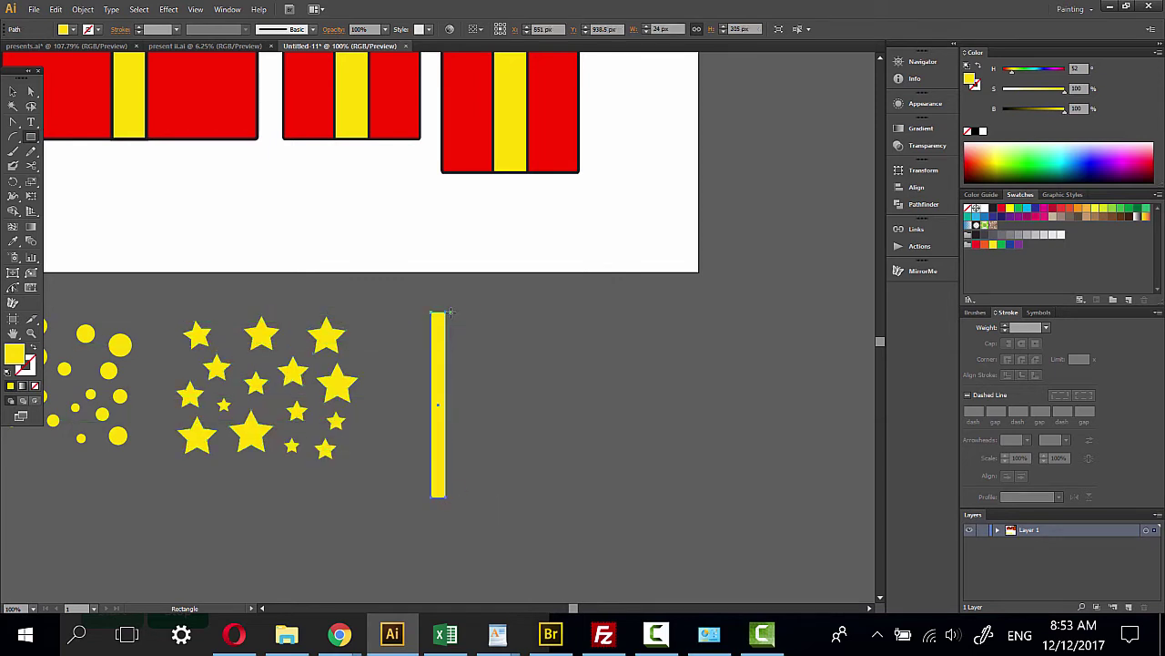
{"action": "left_click_drag", "start_coordinate": [449, 313], "coordinate": [454, 497]}
{"action": "left_click", "coordinate": [19, 94]}
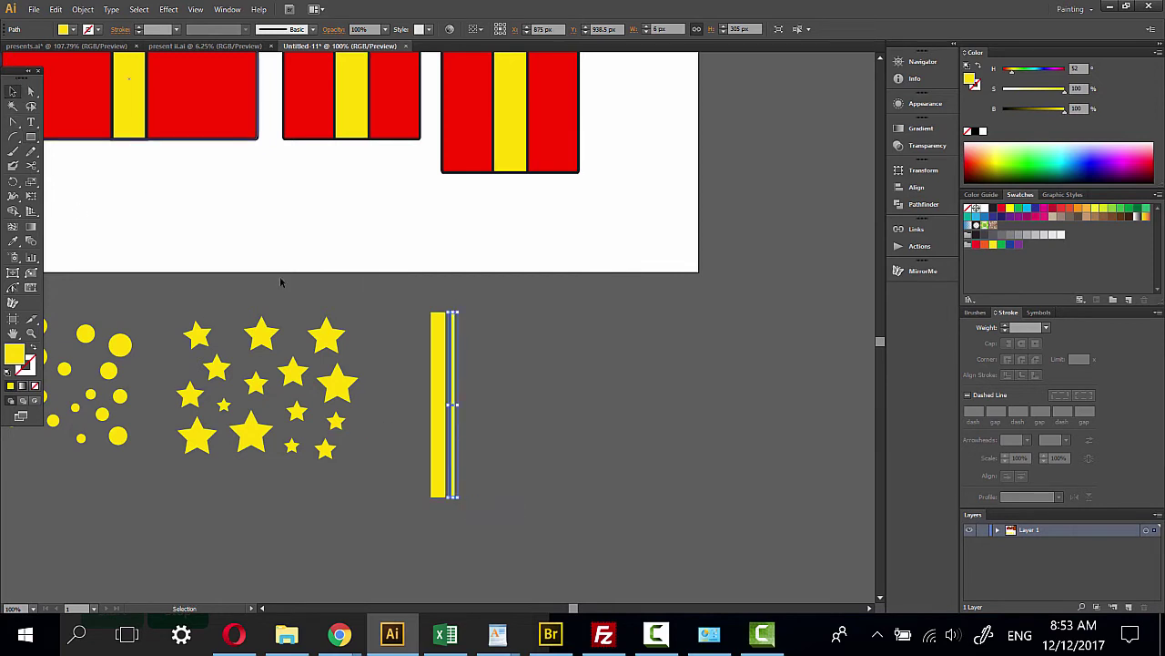
{"action": "left_click", "coordinate": [410, 327]}
Copy the yellow bar pair to the right, repeat it with Ctrl+D, and select all stripes
{"action": "mouse_move", "coordinate": [459, 378]}
{"action": "left_mouse_down"}
{"action": "mouse_move", "coordinate": [437, 396]}
{"action": "mouse_move", "coordinate": [474, 392]}
{"action": "mouse_move", "coordinate": [466, 365]}
{"action": "left_mouse_up"}
{"action": "key", "text": "ctrl+z"}
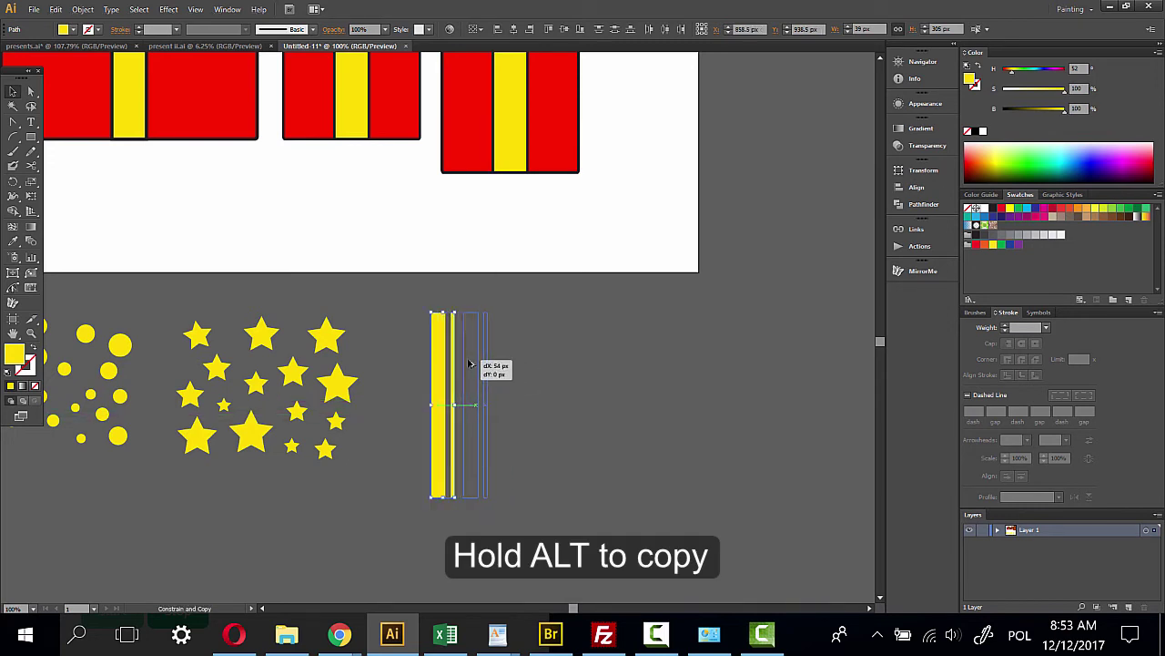
{"action": "left_click_drag", "start_coordinate": [466, 365], "coordinate": [468, 364]}
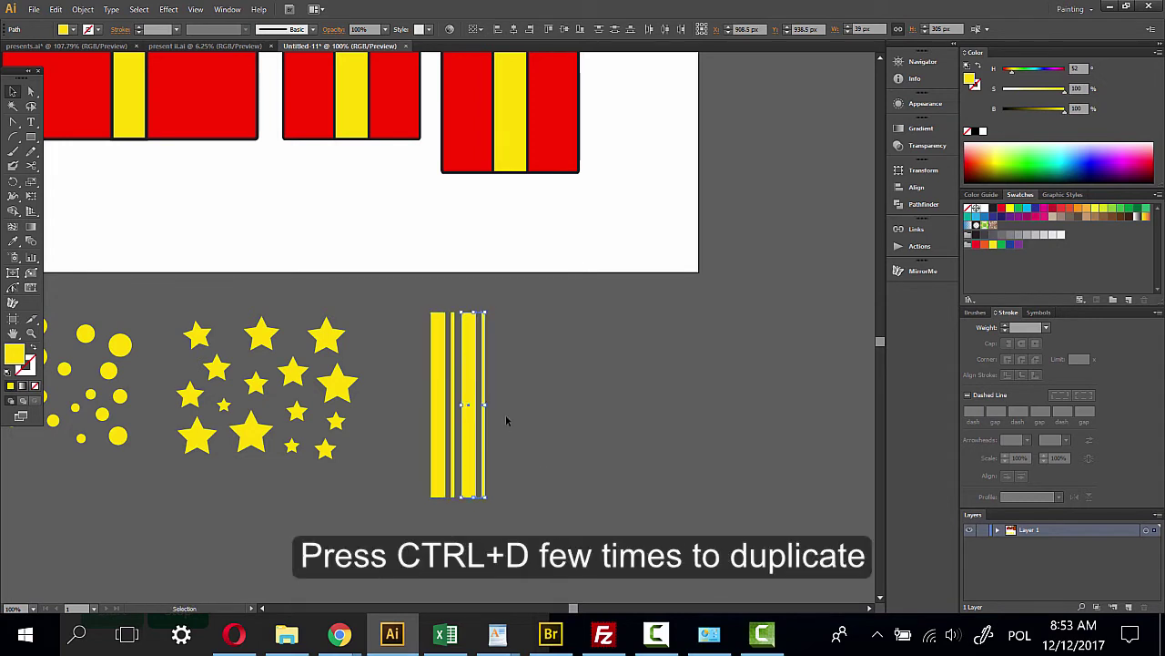
{"action": "key", "text": "ctrl+d"}
{"action": "key", "text": "ctrl+d"}
{"action": "key", "text": "ctrl+d"}
{"action": "key", "text": "ctrl+d"}
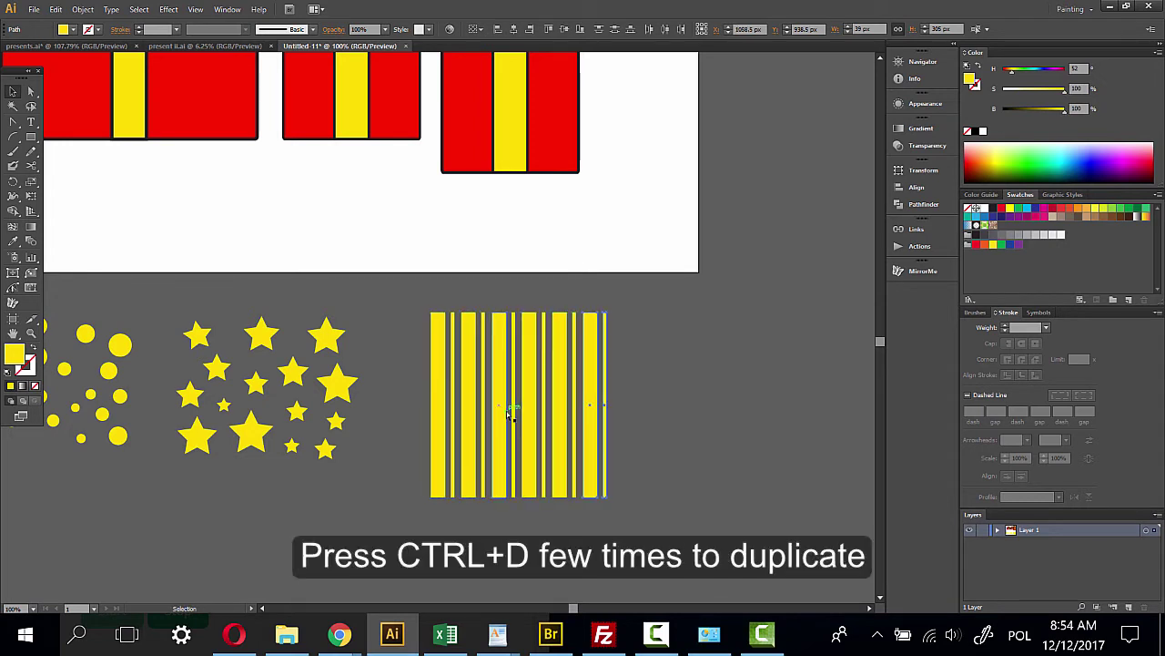
{"action": "left_click", "coordinate": [424, 300]}
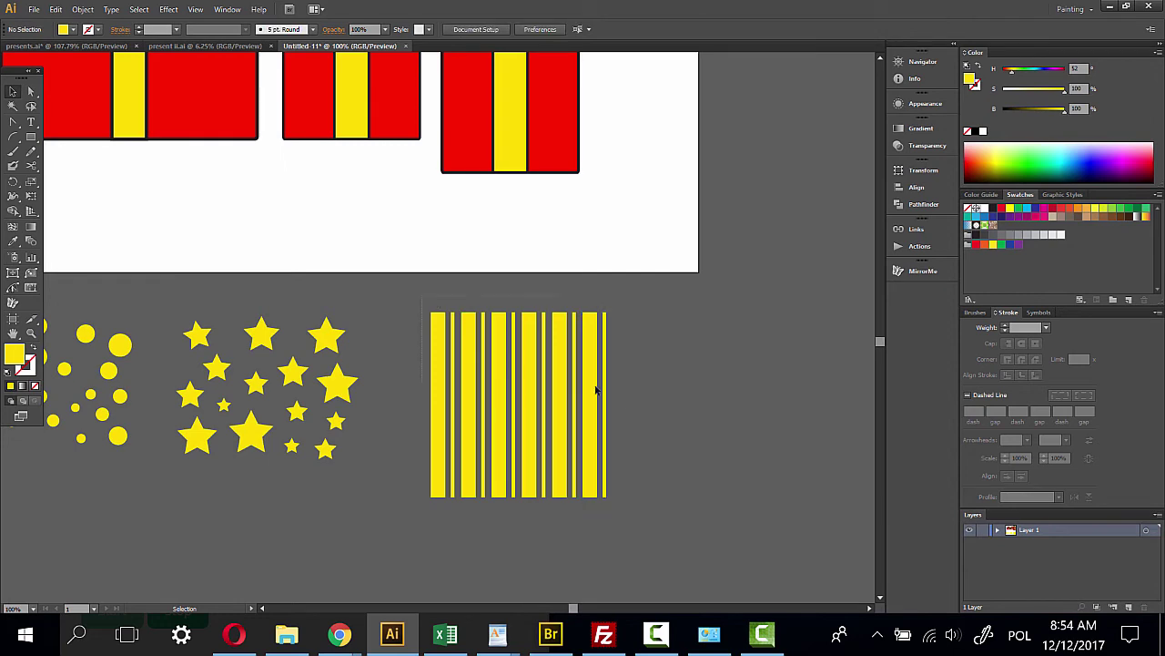
{"action": "left_click_drag", "start_coordinate": [421, 296], "coordinate": [626, 357]}
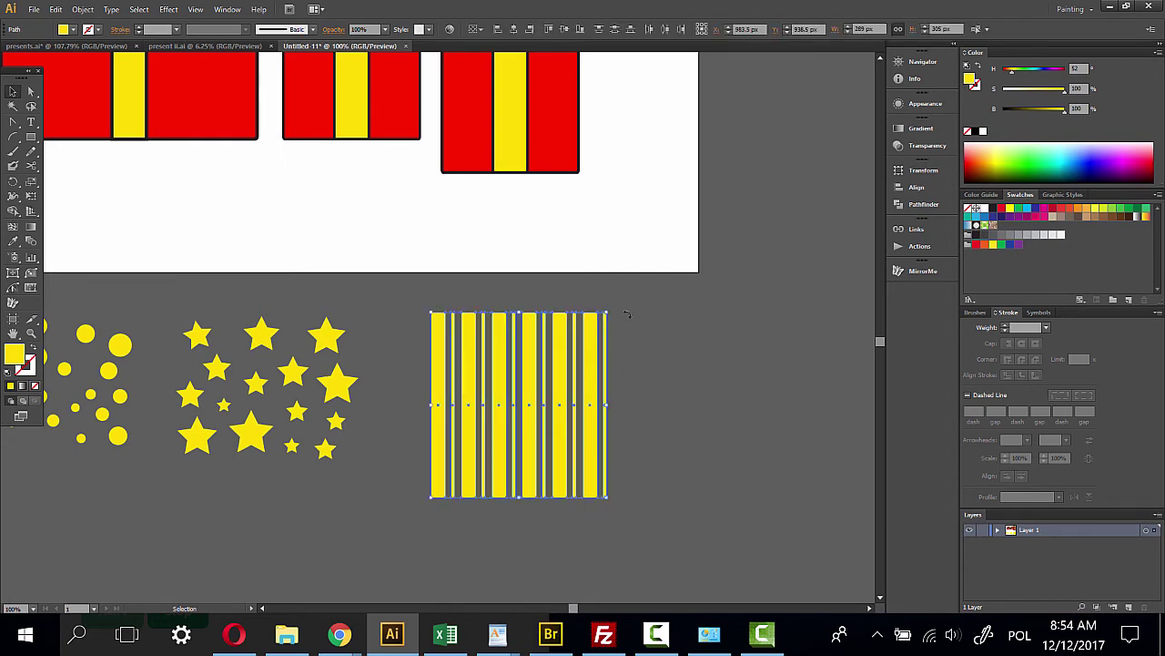
Rotate the yellow stripes about 45 degrees so they run diagonally
{"action": "left_click_drag", "start_coordinate": [626, 314], "coordinate": [627, 346]}
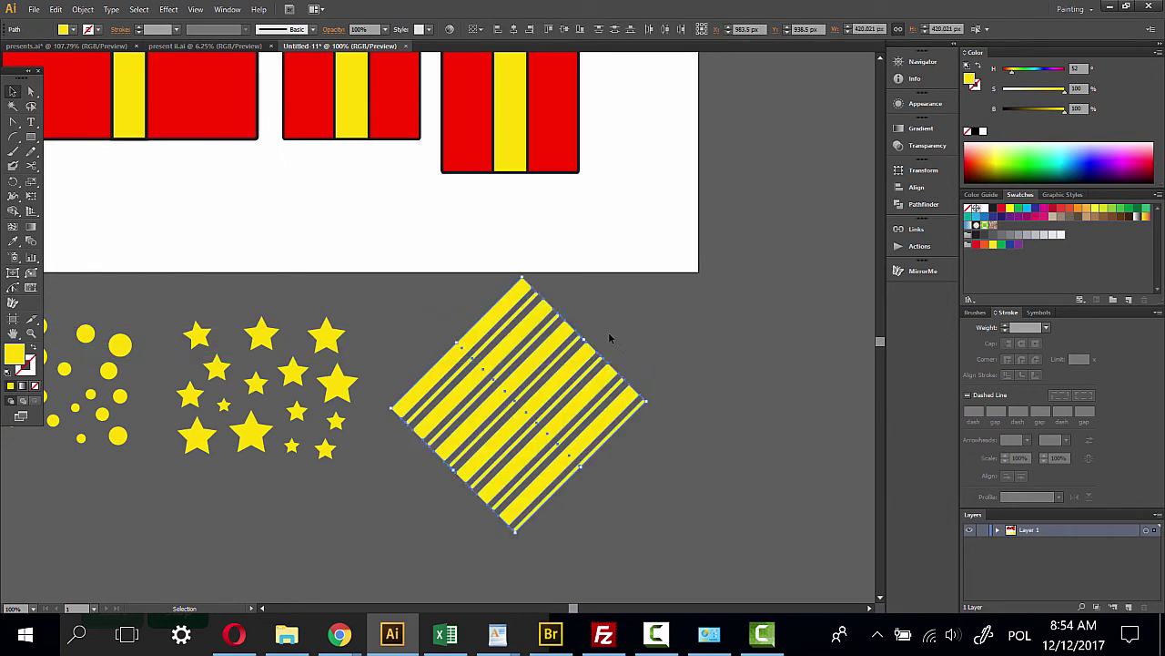
{"action": "left_click", "coordinate": [452, 314]}
{"action": "key", "text": "ctrl+z"}
{"action": "left_click_drag", "start_coordinate": [621, 491], "coordinate": [626, 493]}
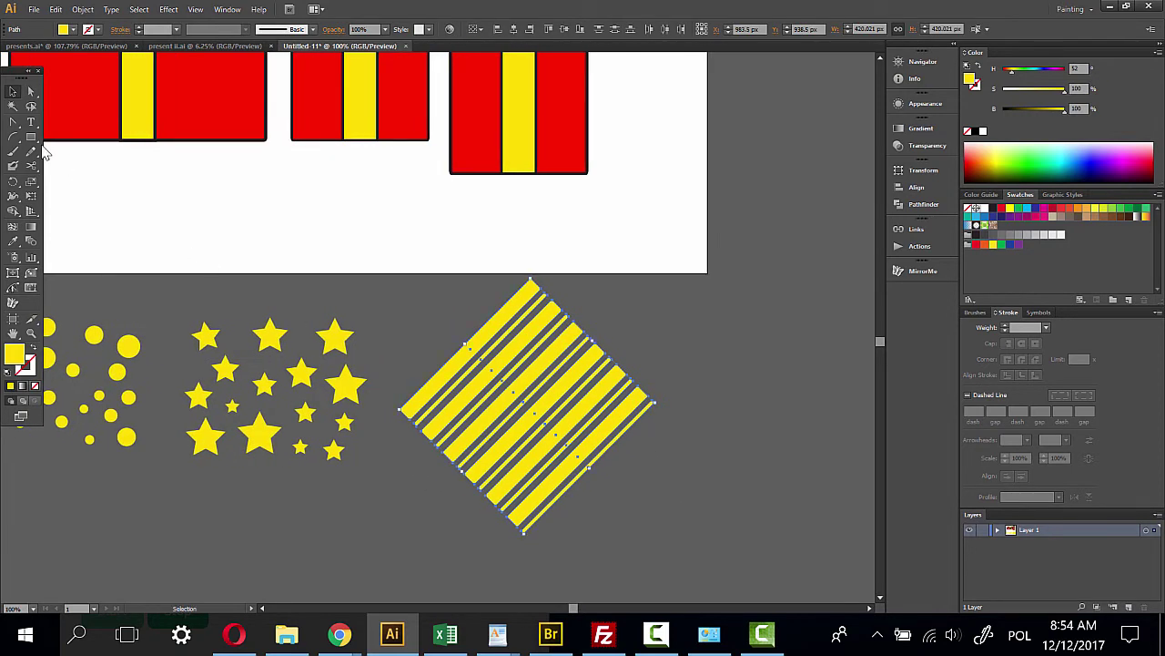
Draw a square over the stripes' centre and crop the stripes to it with Pathfinder
{"action": "left_click_drag", "start_coordinate": [34, 144], "coordinate": [91, 137]}
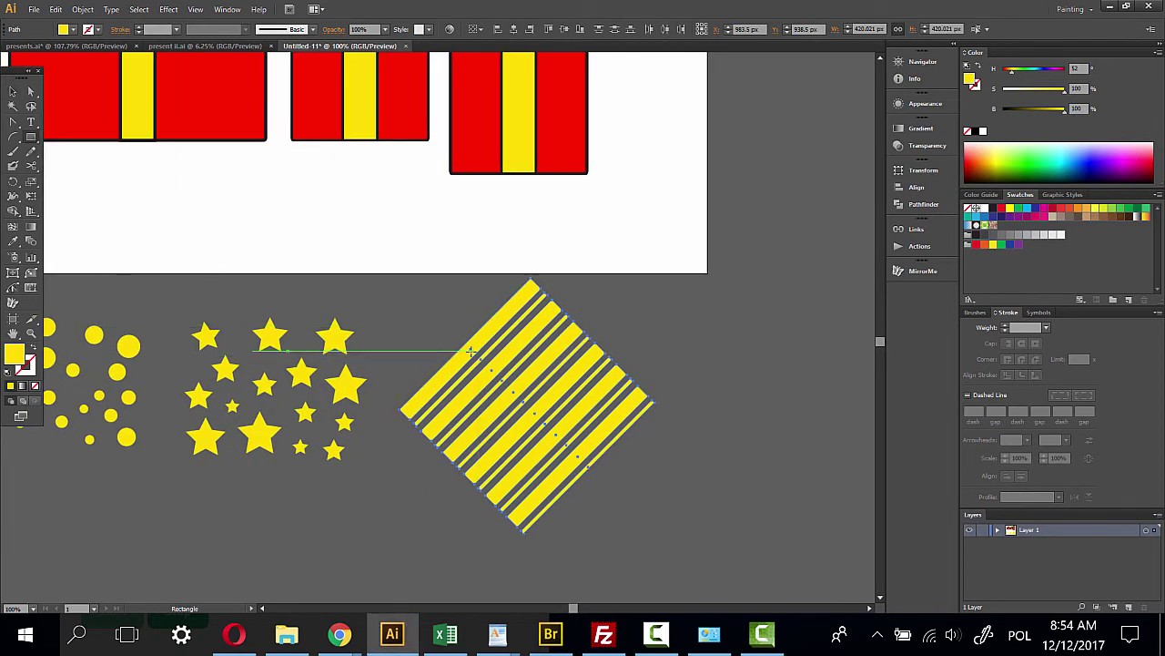
{"action": "mouse_move", "coordinate": [459, 349]}
{"action": "left_mouse_down"}
{"action": "mouse_move", "coordinate": [588, 467]}
{"action": "mouse_move", "coordinate": [579, 458]}
{"action": "left_mouse_up"}
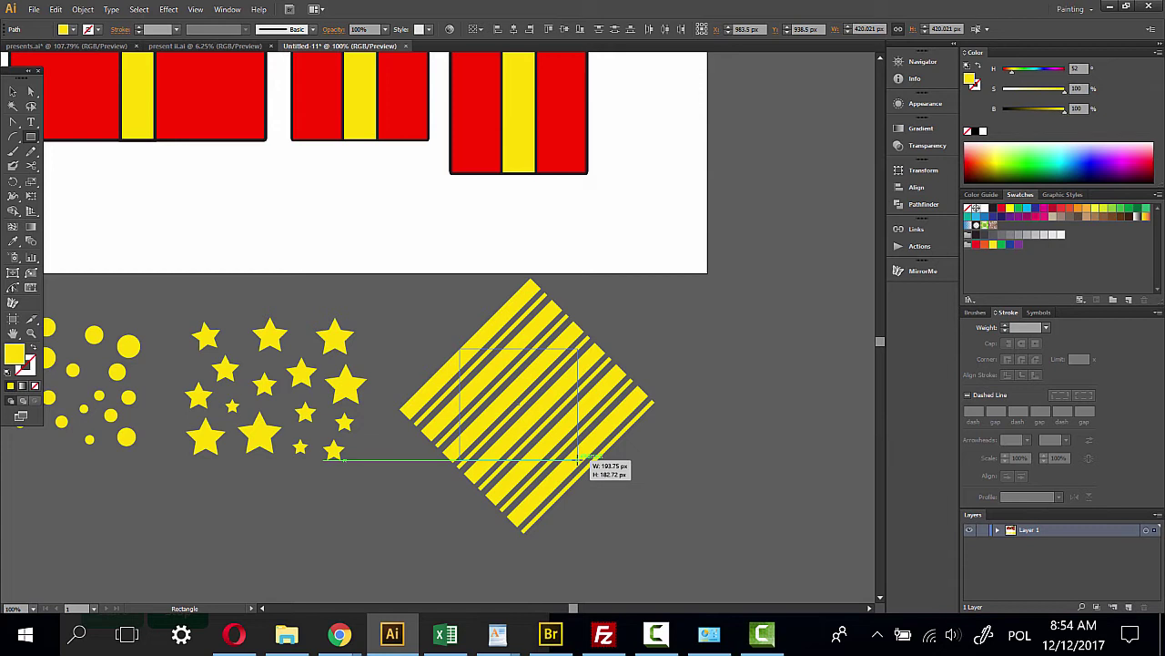
{"action": "left_click_drag", "start_coordinate": [579, 458], "coordinate": [579, 462]}
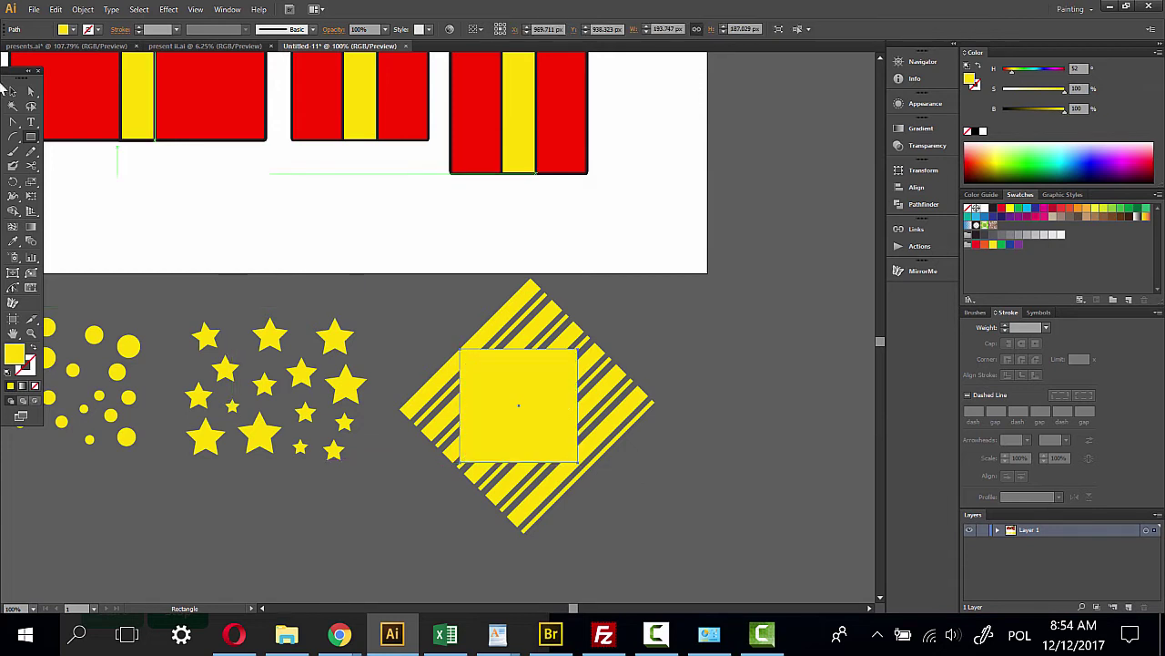
{"action": "key", "text": "v"}
{"action": "left_click_drag", "start_coordinate": [688, 535], "coordinate": [687, 534]}
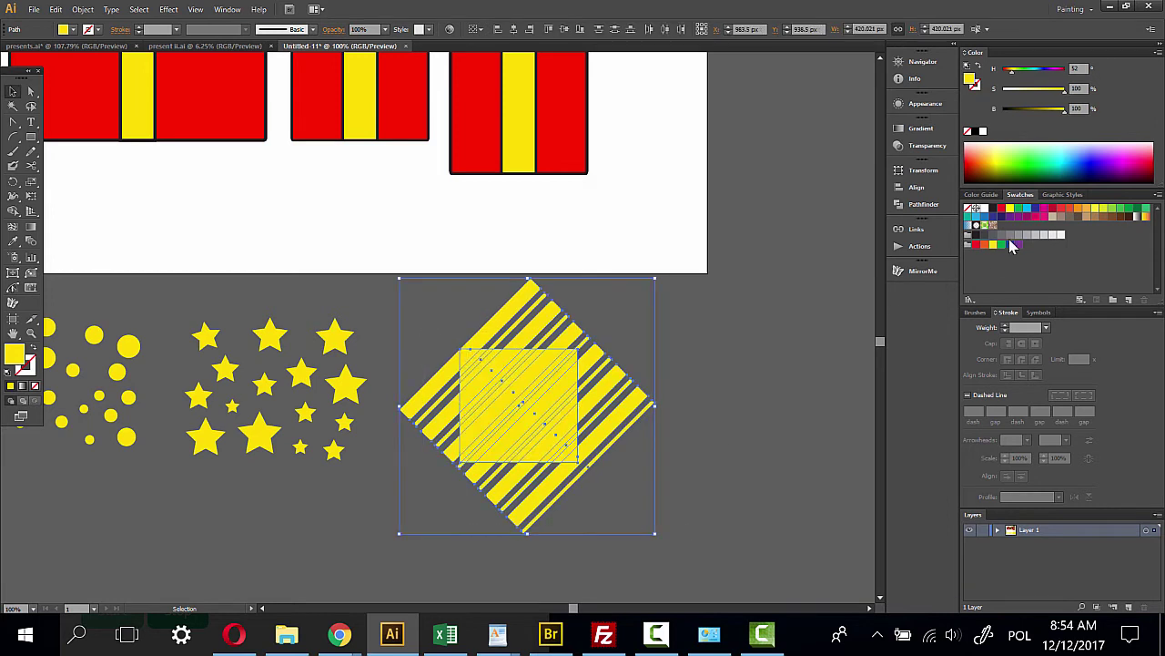
{"action": "left_click", "coordinate": [933, 210]}
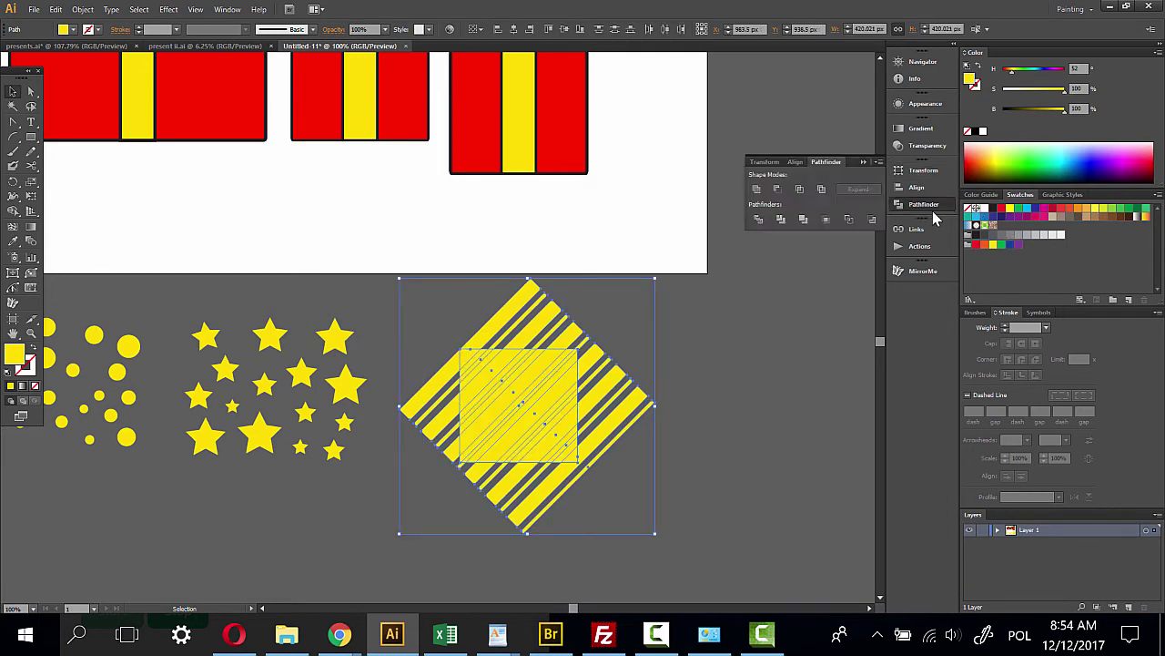
{"action": "left_click", "coordinate": [829, 221]}
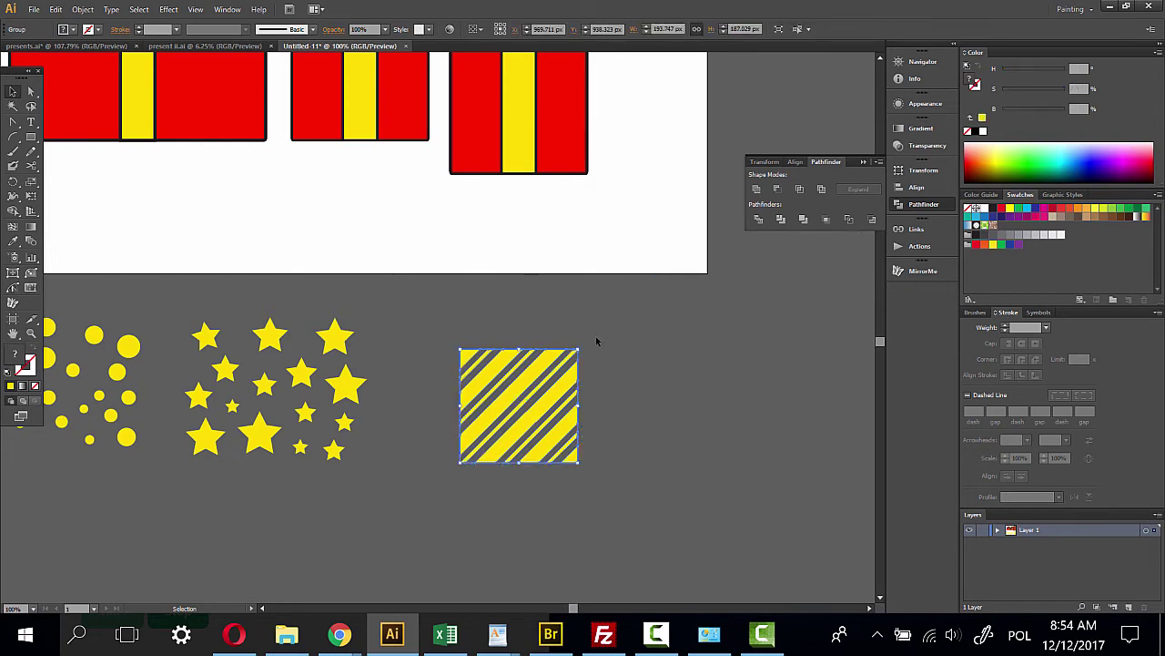
Add the yellow circles group to the Swatches panel as a dot pattern
{"action": "mouse_move", "coordinate": [380, 319]}
{"action": "left_mouse_down"}
{"action": "mouse_move", "coordinate": [475, 306]}
{"action": "mouse_move", "coordinate": [497, 328]}
{"action": "mouse_move", "coordinate": [489, 336]}
{"action": "mouse_move", "coordinate": [481, 324]}
{"action": "left_mouse_up"}
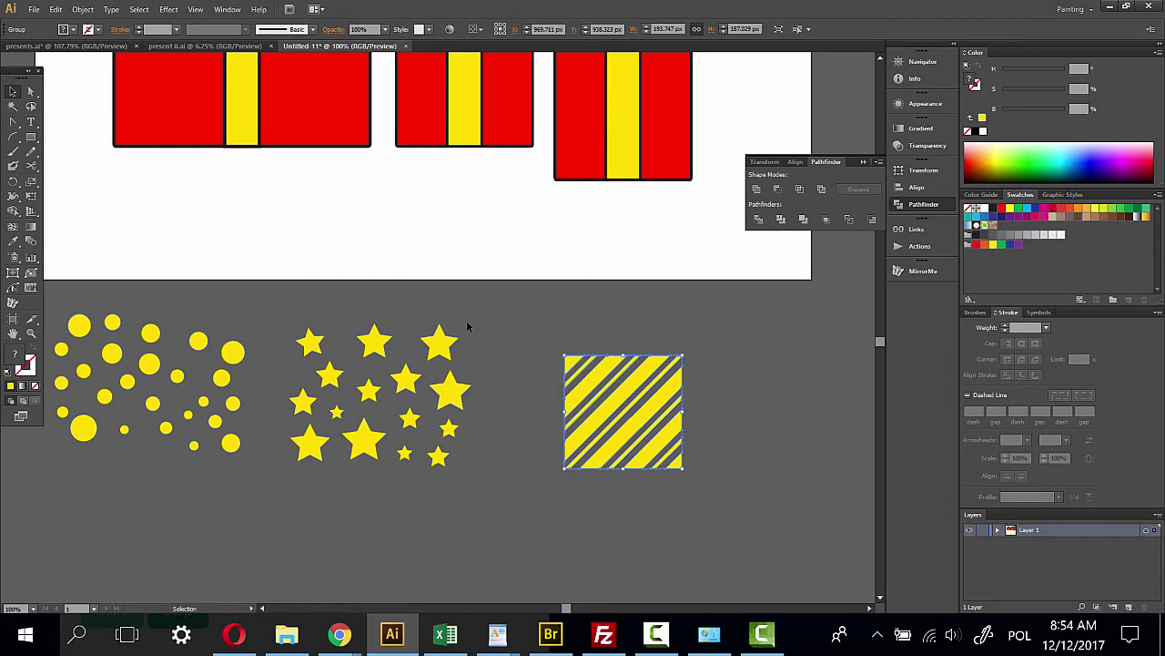
{"action": "left_click", "coordinate": [242, 331]}
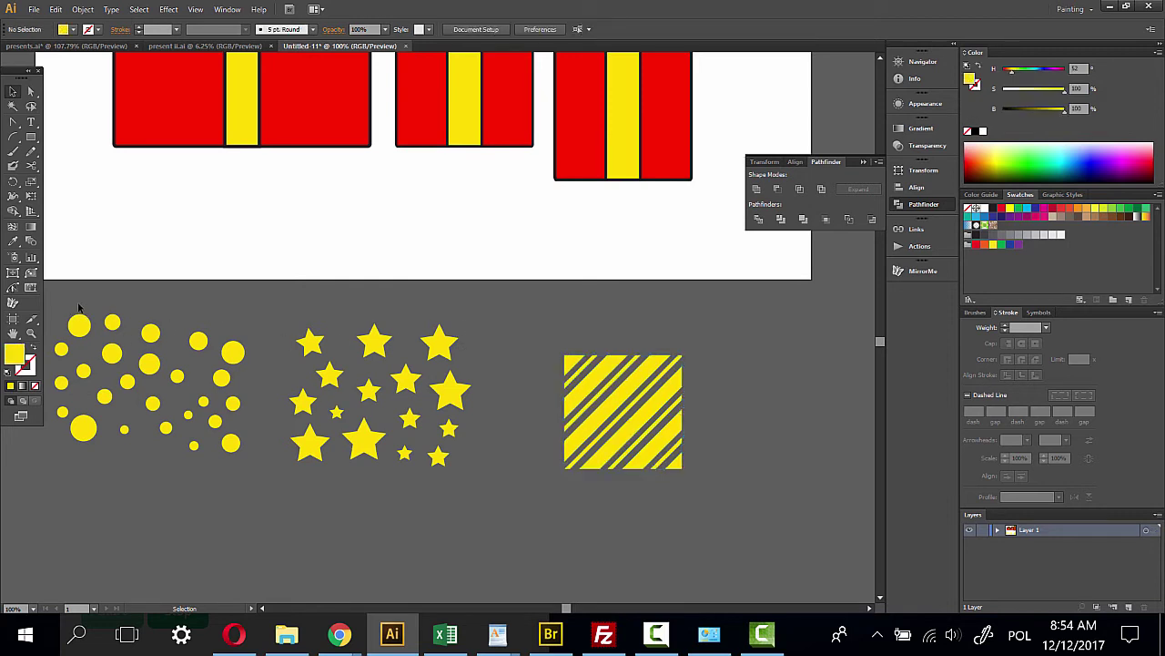
{"action": "left_click", "coordinate": [106, 321]}
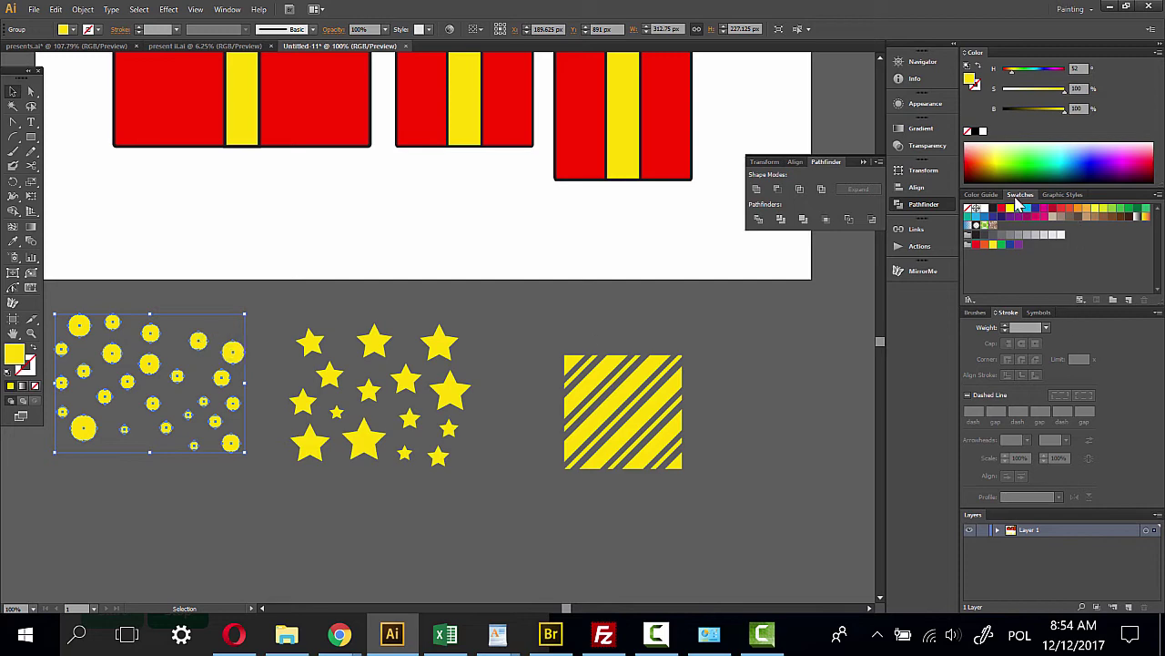
{"action": "left_click", "coordinate": [228, 11]}
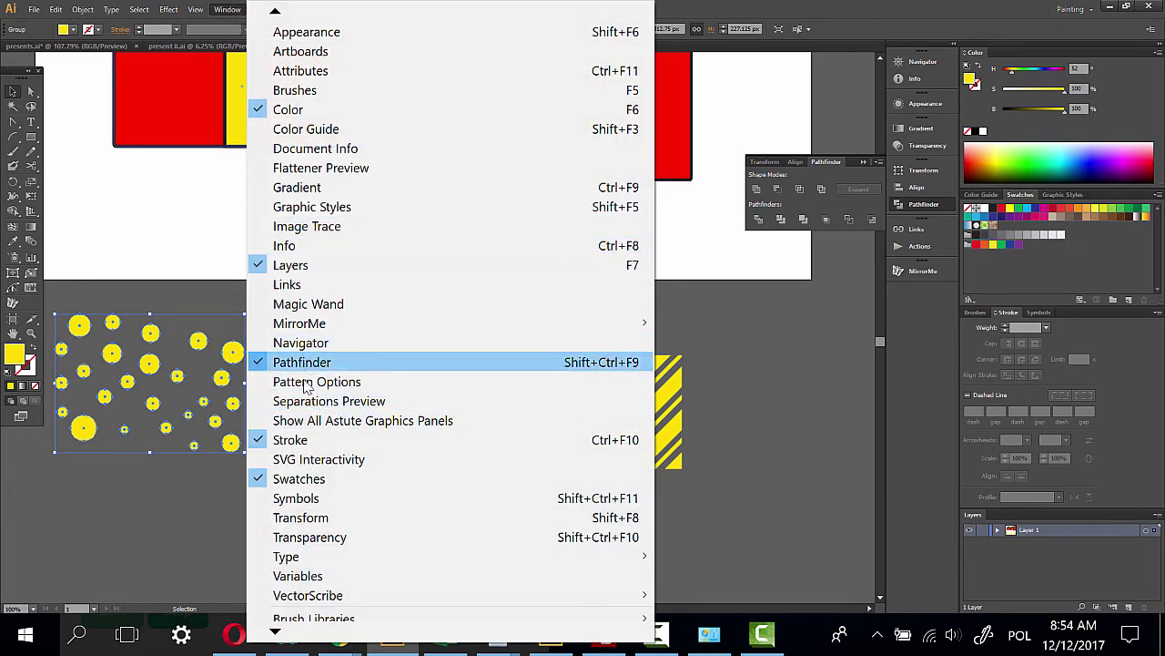
{"action": "left_click", "coordinate": [452, 417]}
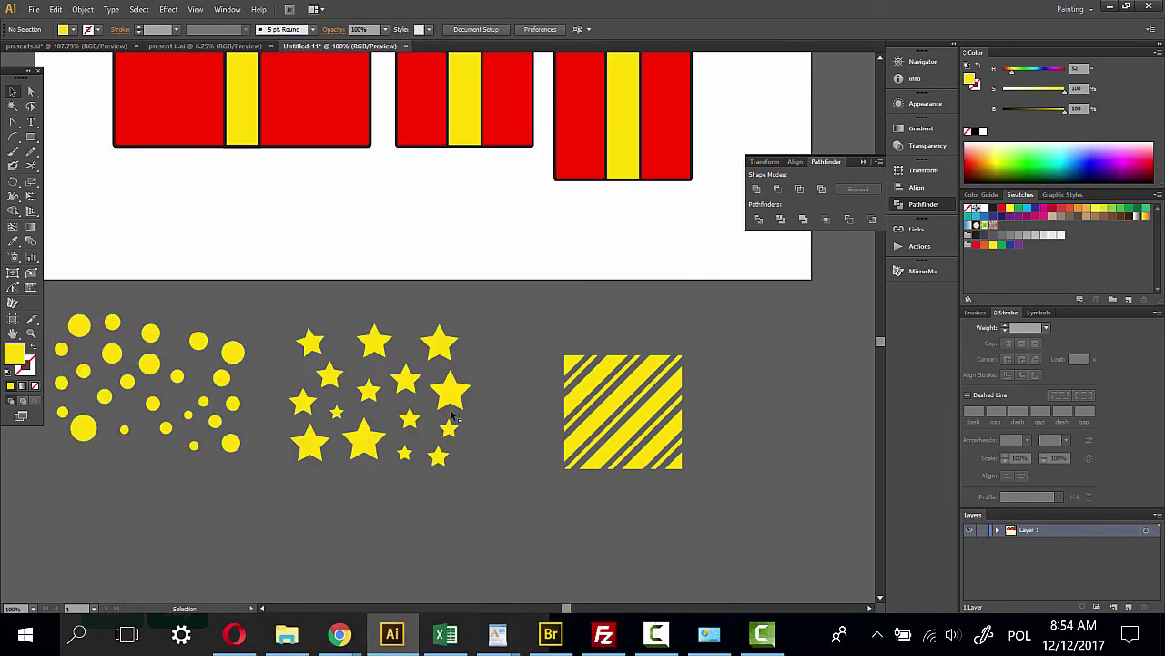
{"action": "left_click_drag", "start_coordinate": [219, 350], "coordinate": [1083, 261]}
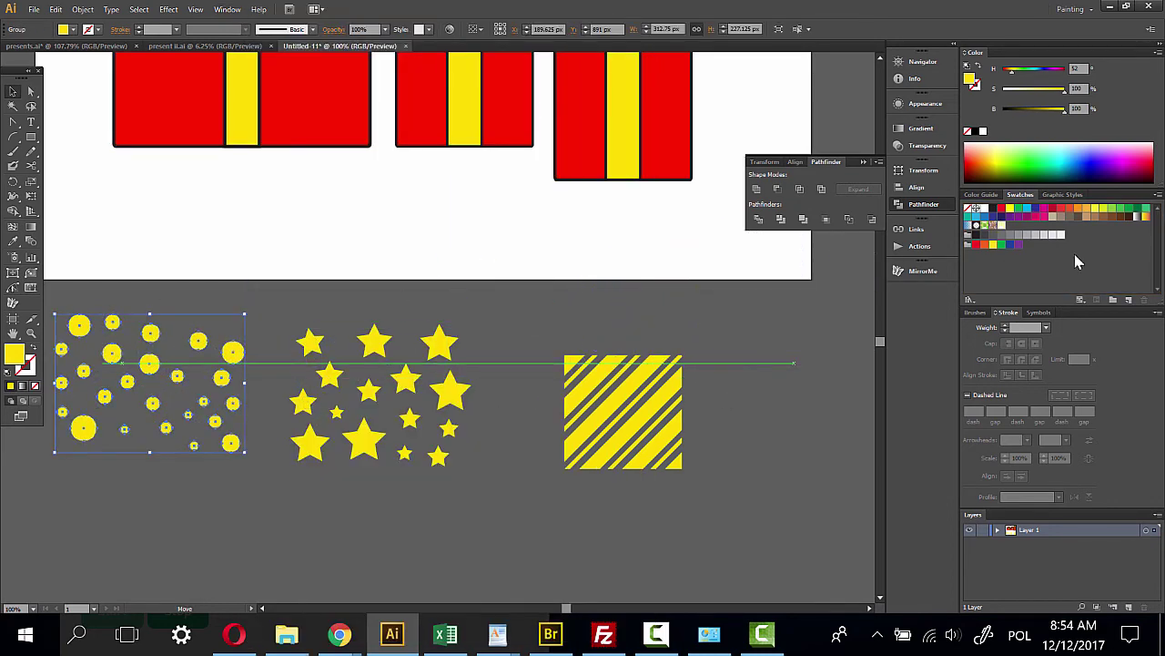
Add the yellow stars group and the diagonal-stripe square as pattern swatches
{"action": "left_click", "coordinate": [436, 344]}
{"action": "mouse_move", "coordinate": [435, 344]}
{"action": "left_mouse_down"}
{"action": "mouse_move", "coordinate": [1061, 248]}
{"action": "mouse_move", "coordinate": [1088, 255]}
{"action": "left_mouse_up"}
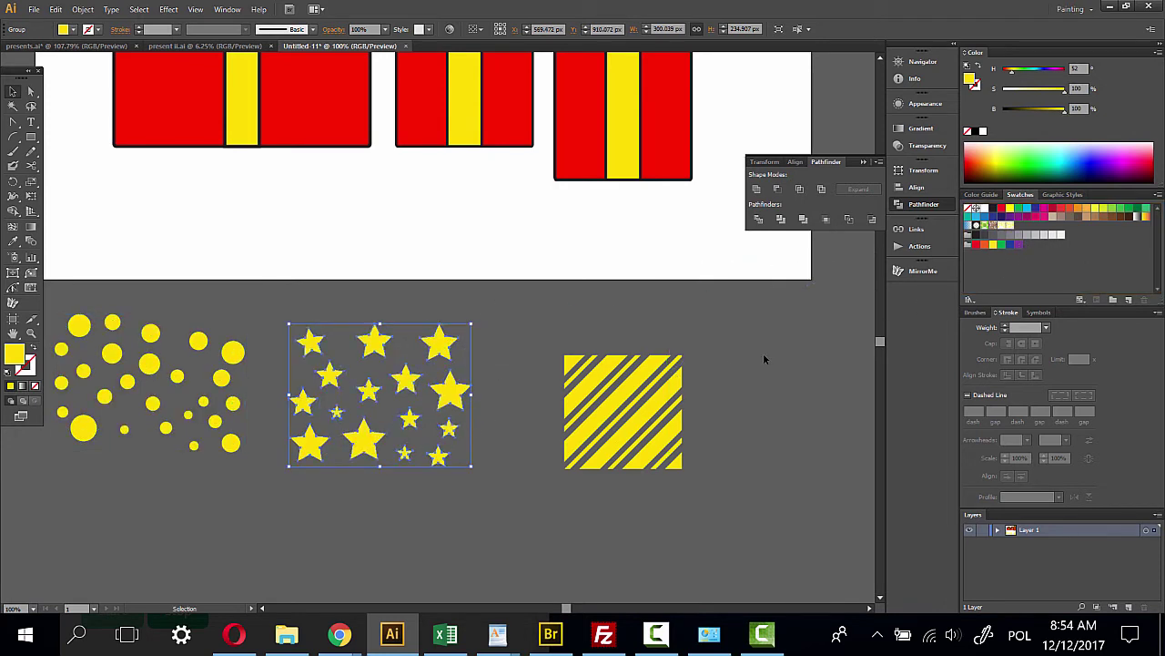
{"action": "left_click", "coordinate": [675, 392]}
{"action": "left_click_drag", "start_coordinate": [745, 385], "coordinate": [1040, 289]}
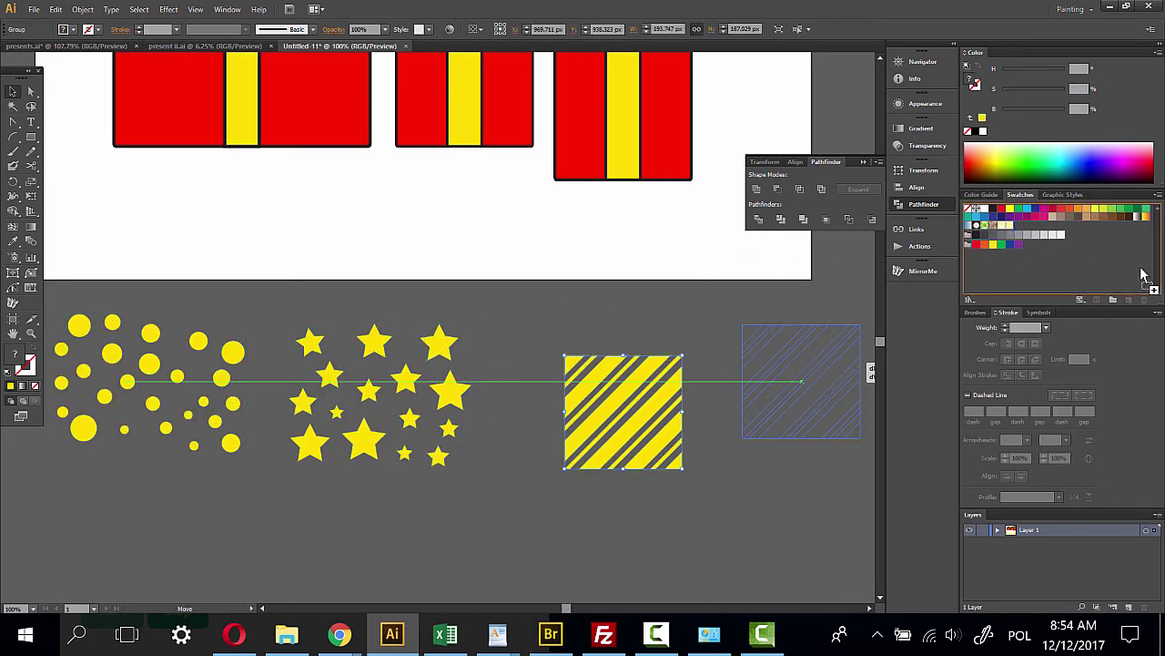
{"action": "mouse_move", "coordinate": [562, 200]}
{"action": "left_mouse_down"}
{"action": "mouse_move", "coordinate": [611, 382]}
{"action": "mouse_move", "coordinate": [549, 429]}
{"action": "mouse_move", "coordinate": [617, 362]}
{"action": "left_mouse_up"}
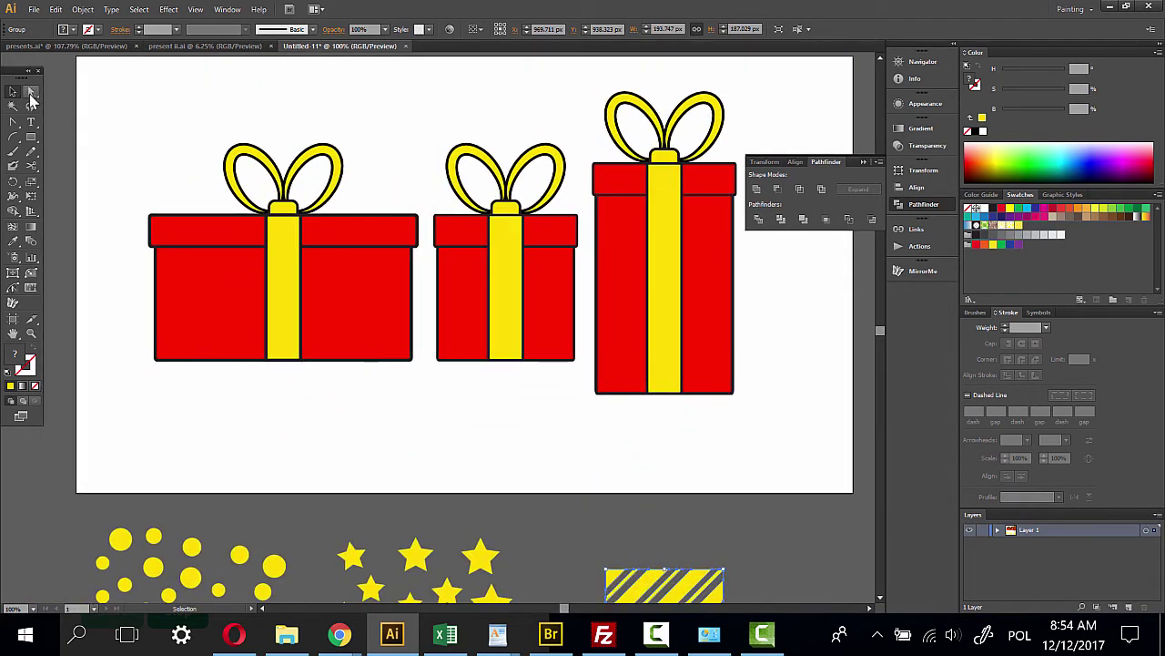
Paste a copy in front of the left gift's red box and fill it with yellow dots
{"action": "left_click", "coordinate": [30, 91]}
{"action": "left_click", "coordinate": [218, 283]}
{"action": "left_click", "coordinate": [218, 283]}
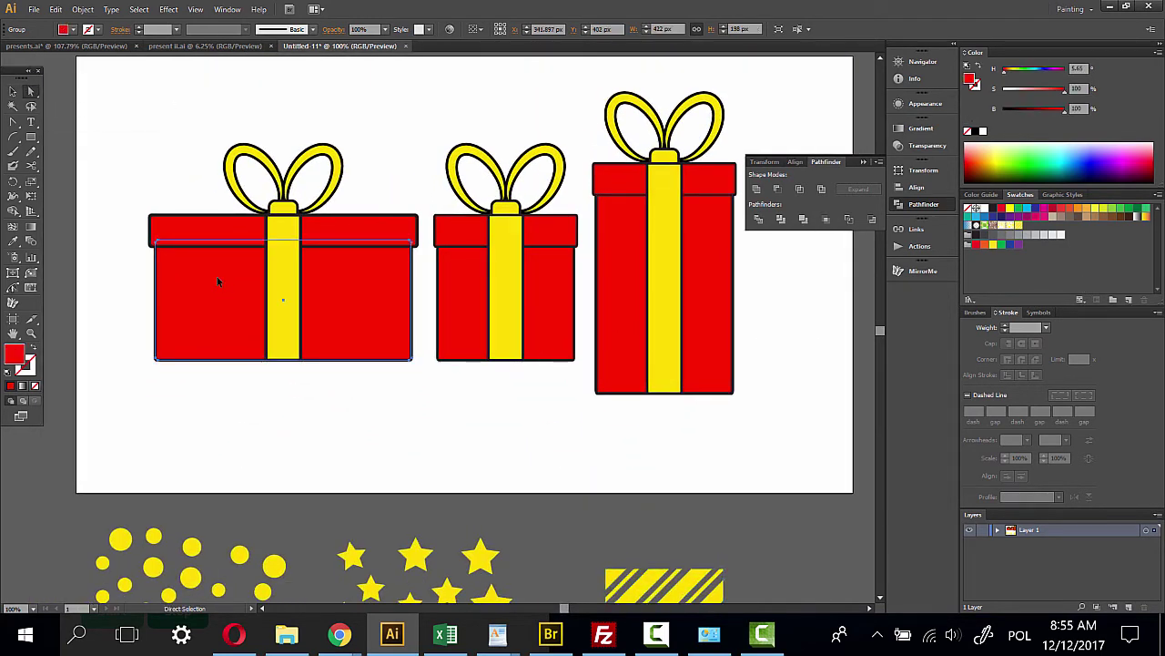
{"action": "left_click", "coordinate": [56, 9]}
{"action": "left_click", "coordinate": [86, 90]}
{"action": "left_click", "coordinate": [56, 9]}
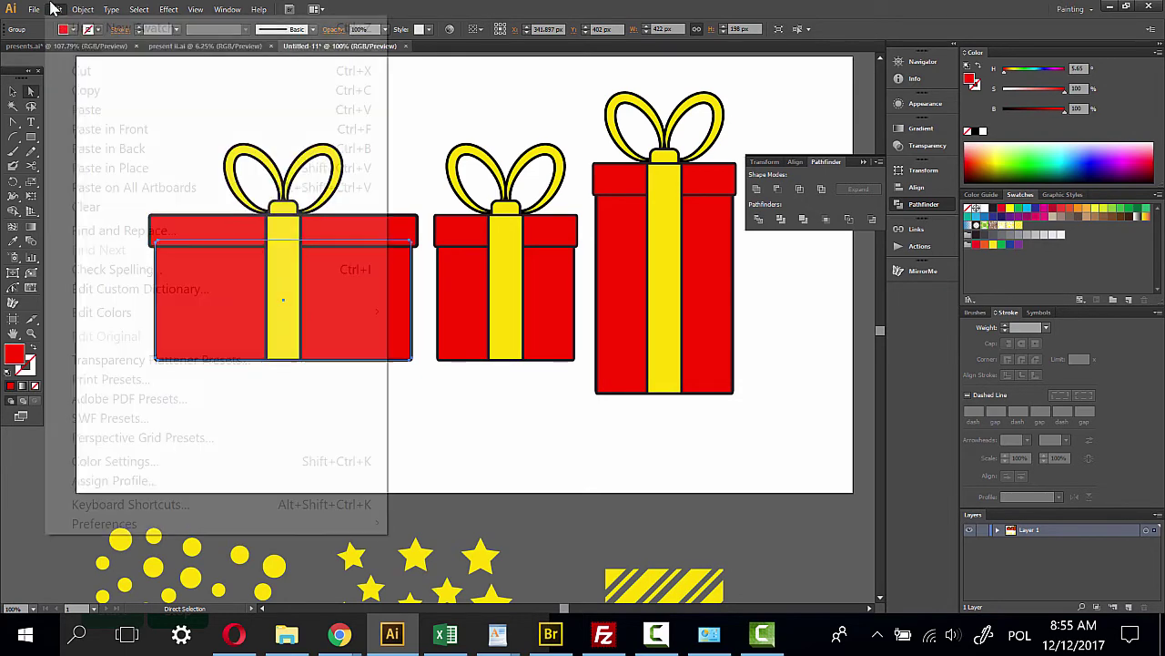
{"action": "left_click", "coordinate": [143, 128]}
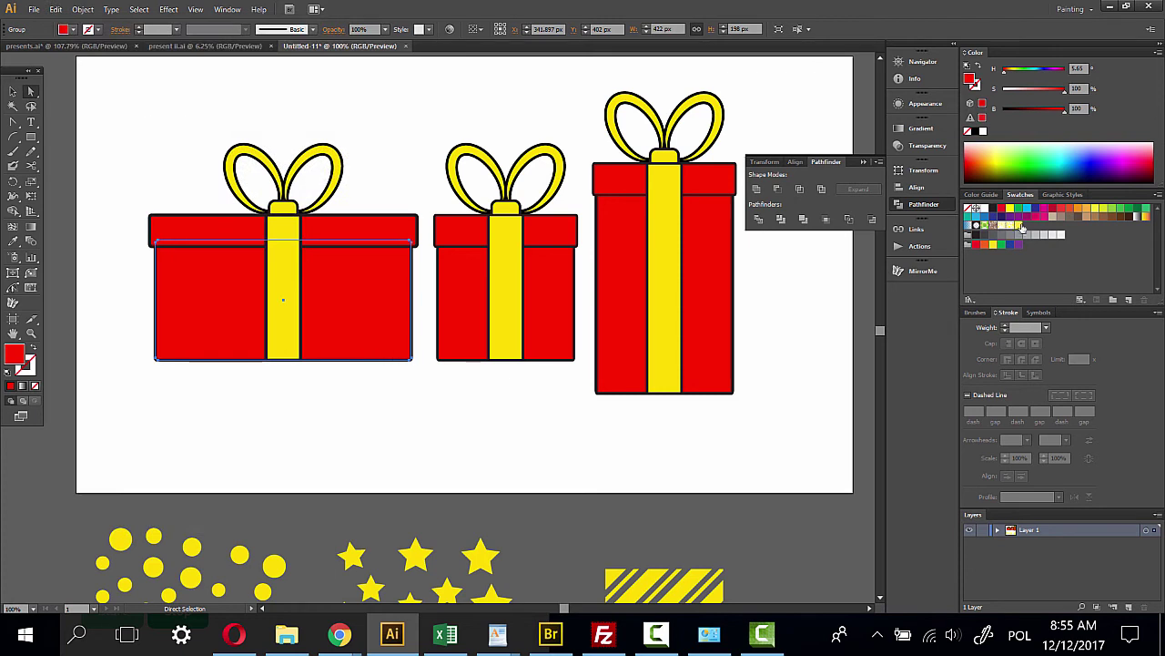
{"action": "left_click", "coordinate": [1002, 224]}
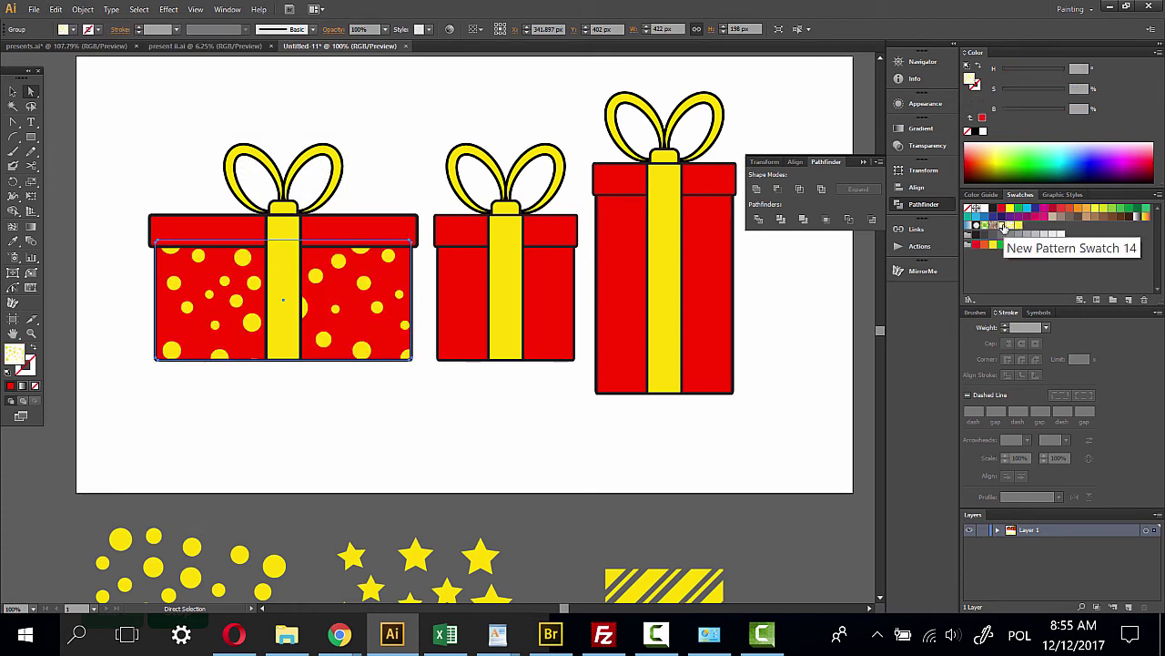
Paste a copy in front of the middle gift's red box and fill it with yellow stars
{"action": "left_click", "coordinate": [470, 295], "text": "shift"}
{"action": "left_click", "coordinate": [470, 295]}
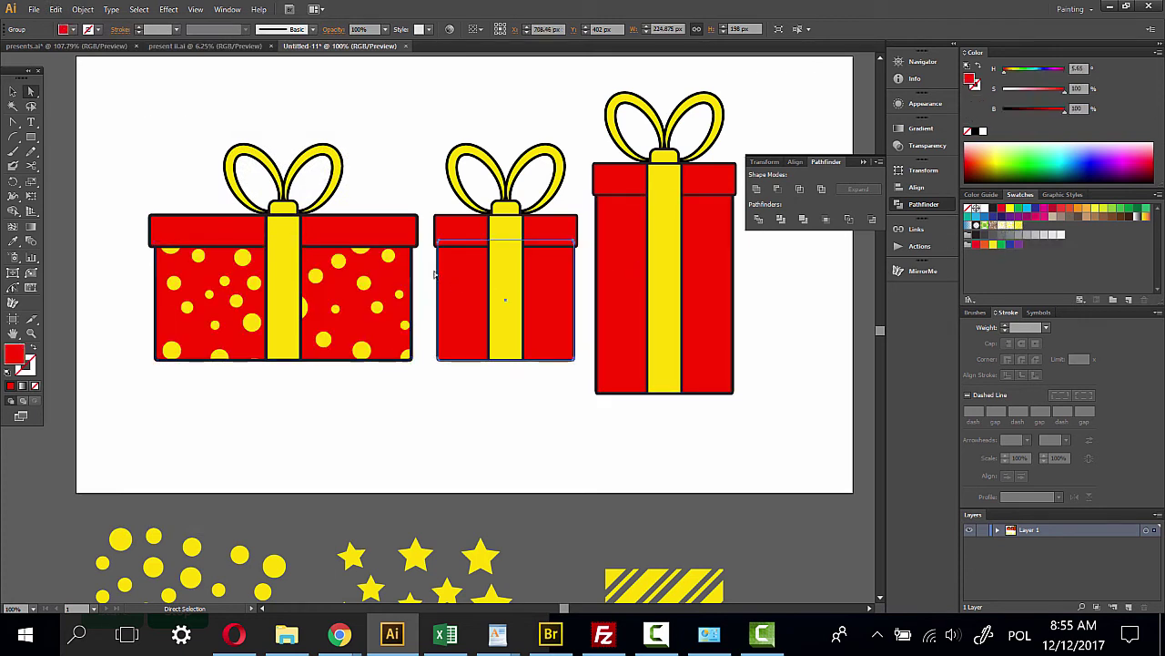
{"action": "left_click", "coordinate": [55, 9]}
{"action": "left_click", "coordinate": [86, 90]}
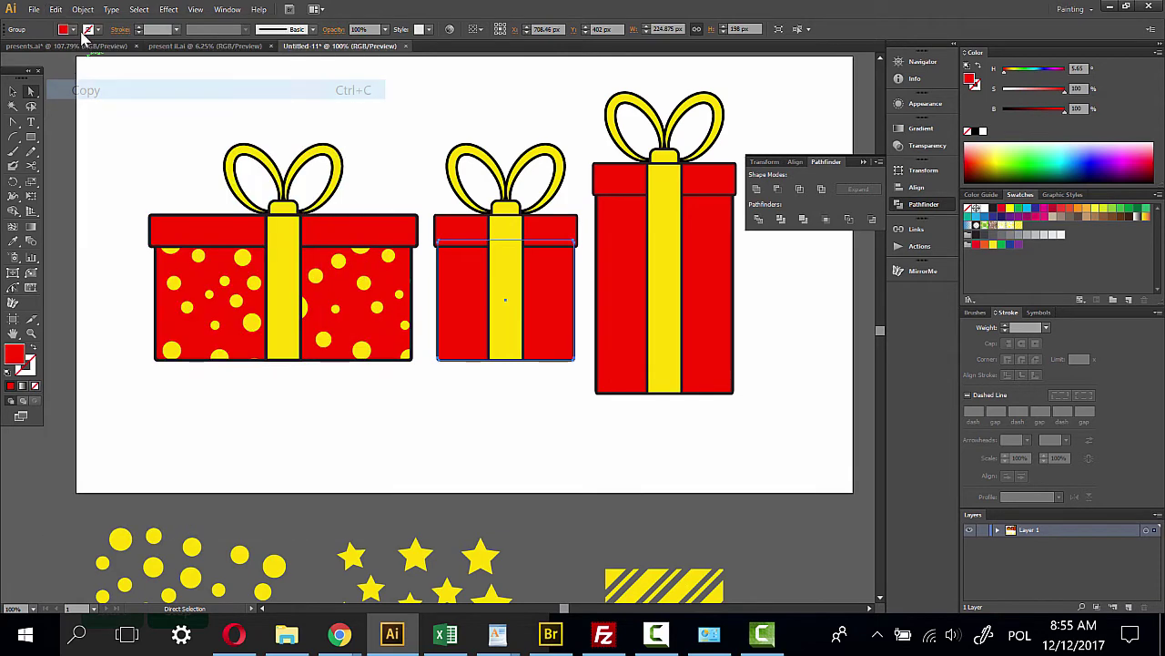
{"action": "left_click", "coordinate": [56, 10]}
{"action": "left_click", "coordinate": [118, 129]}
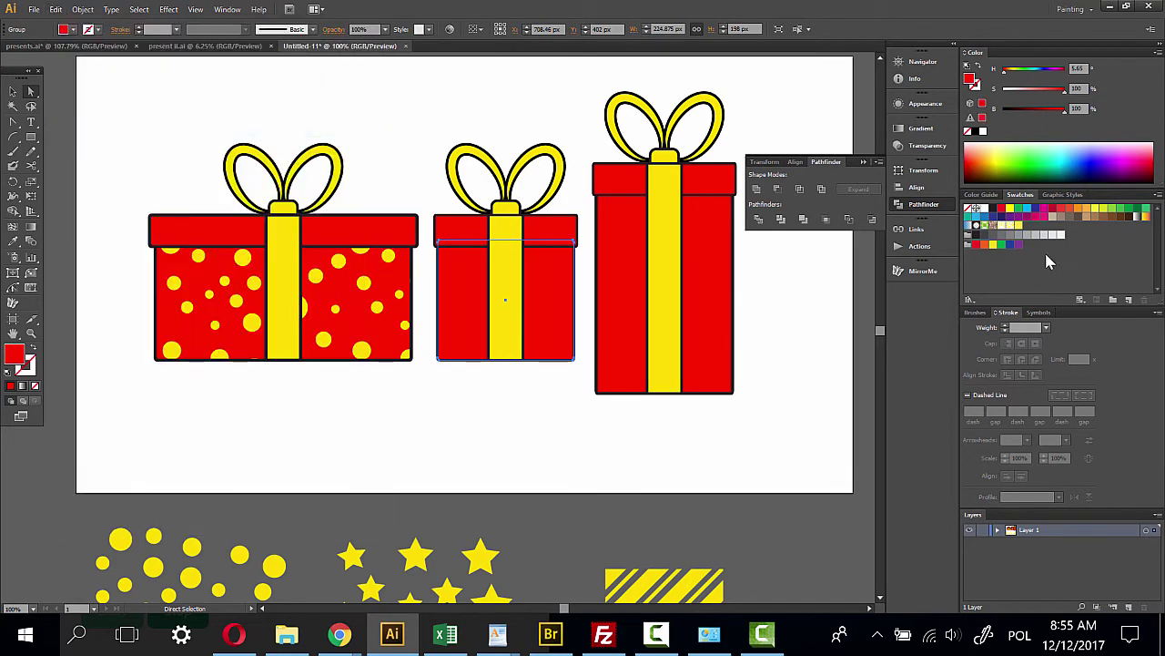
{"action": "left_click", "coordinate": [1020, 226]}
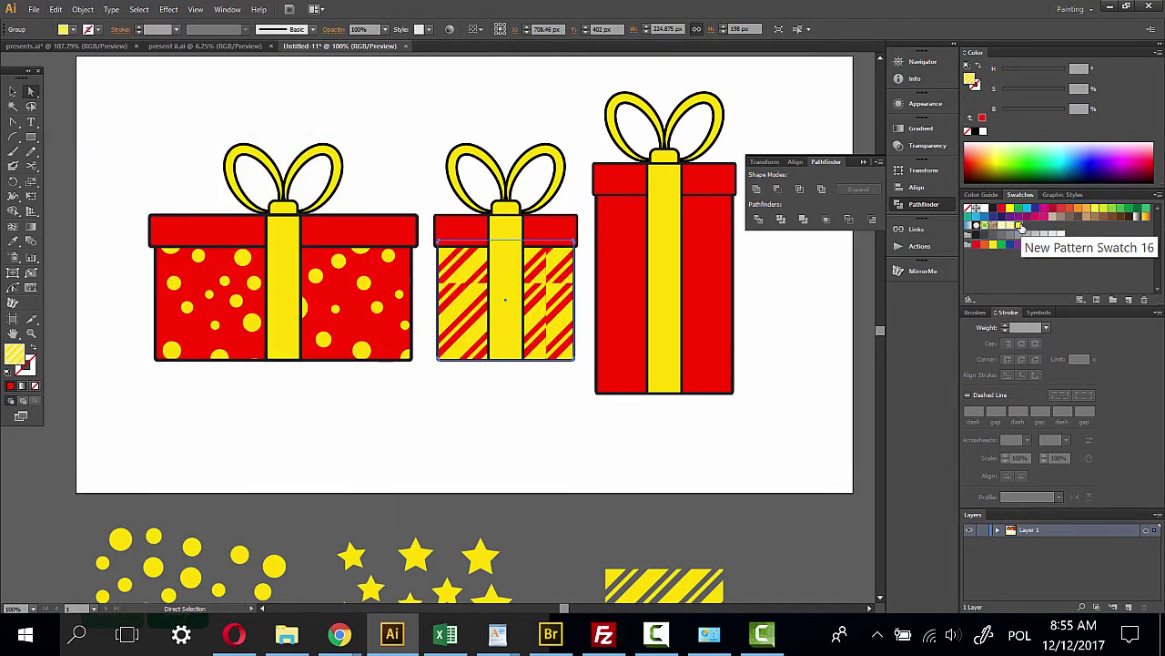
{"action": "left_click", "coordinate": [1011, 228]}
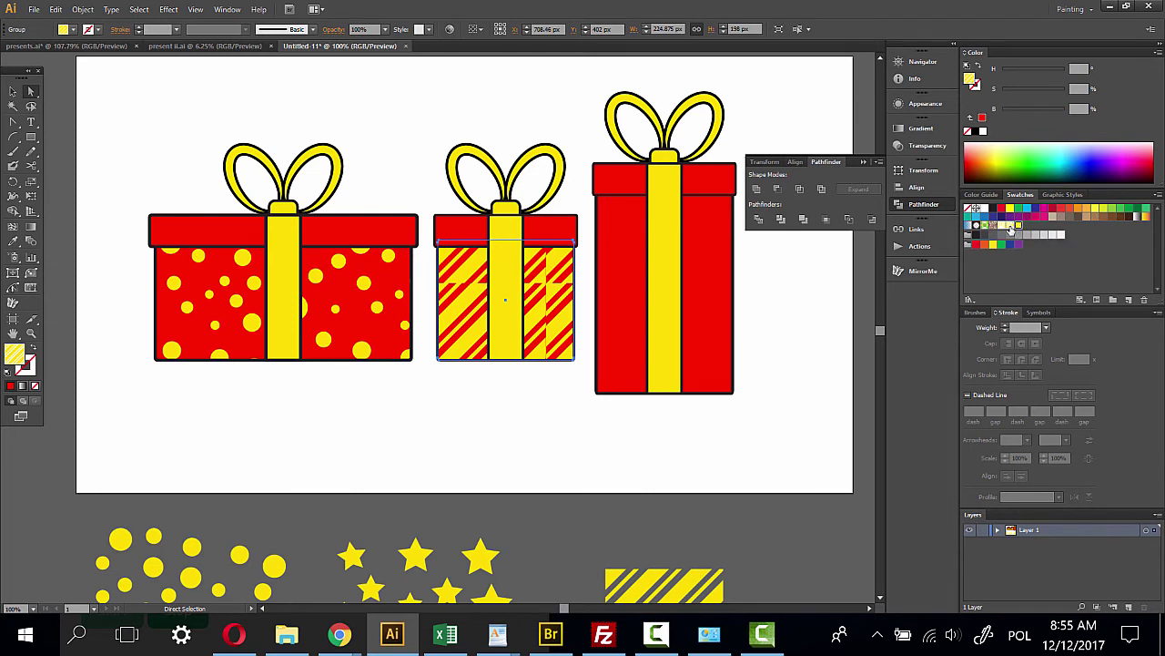
{"action": "left_click", "coordinate": [694, 267]}
{"action": "mouse_move", "coordinate": [682, 552]}
{"action": "left_mouse_down"}
{"action": "mouse_move", "coordinate": [538, 376]}
{"action": "mouse_move", "coordinate": [503, 400]}
{"action": "left_mouse_up"}
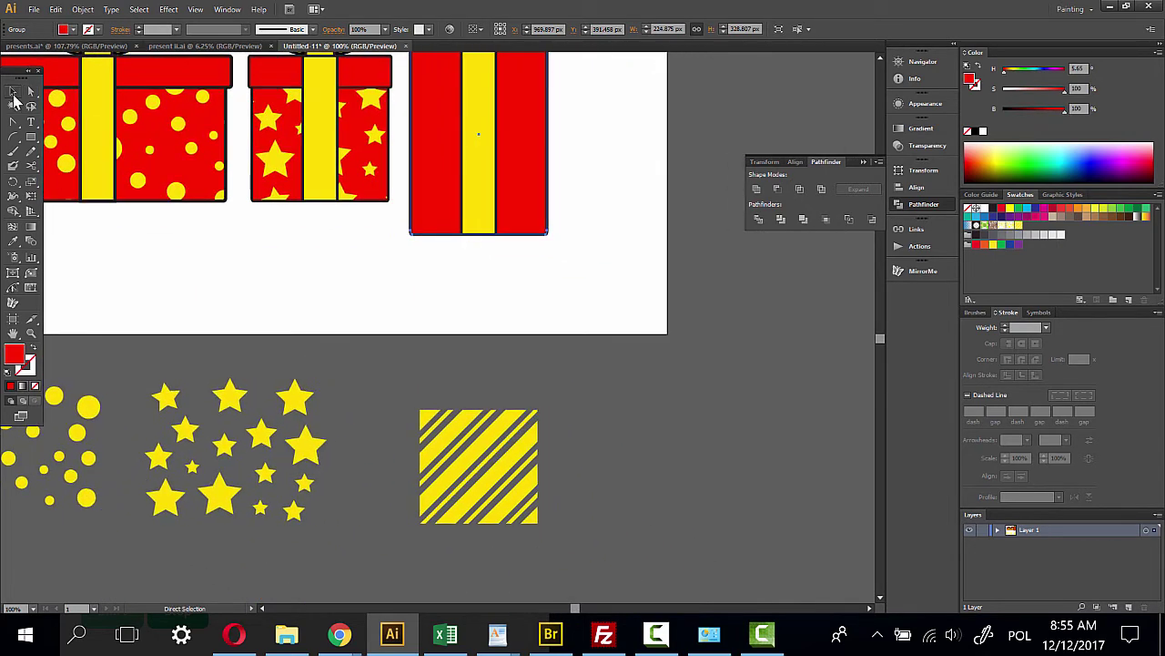
Stretch the striped square into a tall rectangle and save it as a pattern swatch
{"action": "left_click", "coordinate": [13, 91]}
{"action": "key", "text": "ctrl+minus"}
{"action": "key", "text": "ctrl+minus"}
{"action": "mouse_move", "coordinate": [428, 364]}
{"action": "left_mouse_down"}
{"action": "mouse_move", "coordinate": [466, 475]}
{"action": "mouse_move", "coordinate": [471, 453]}
{"action": "left_mouse_up"}
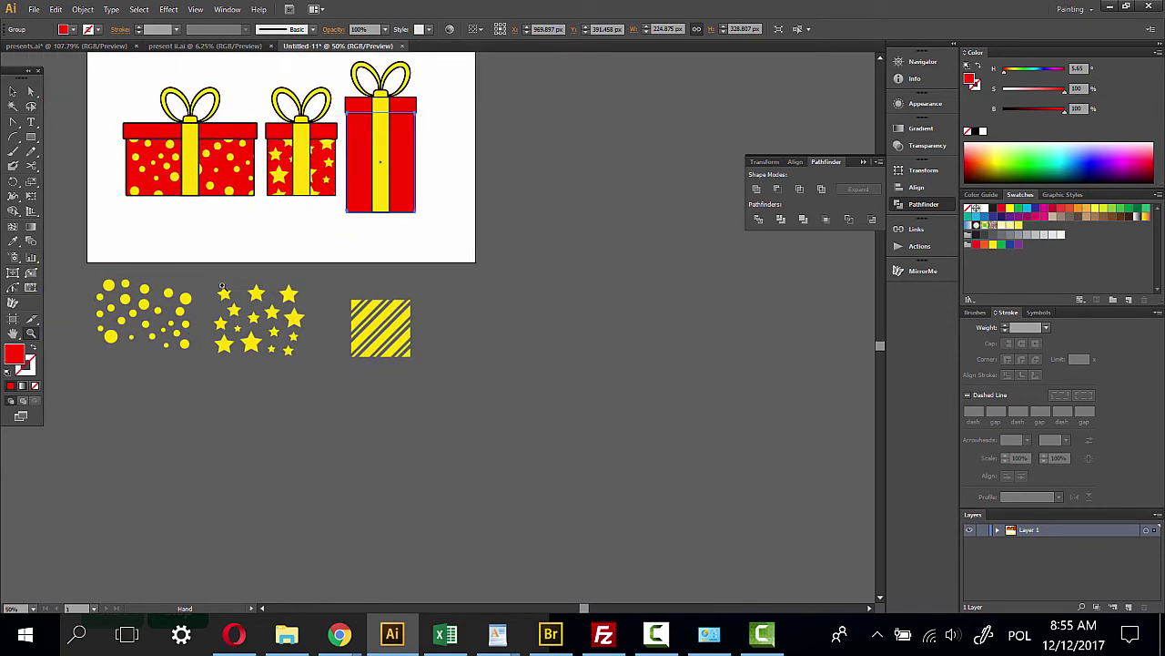
{"action": "left_click", "coordinate": [382, 352]}
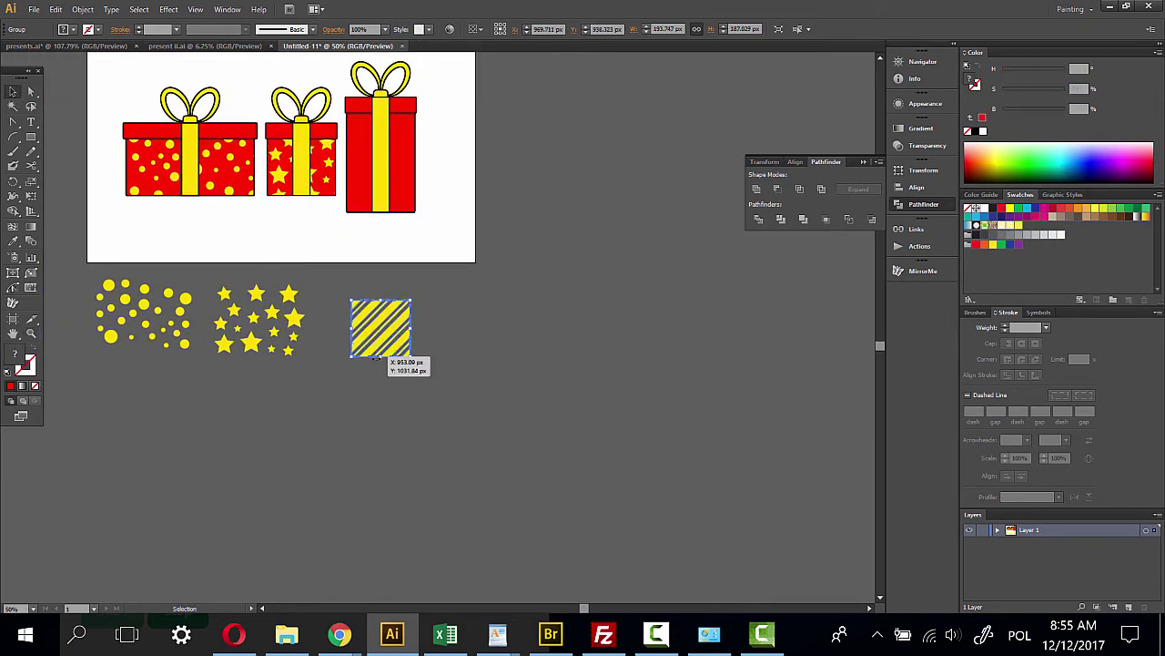
{"action": "left_click_drag", "start_coordinate": [381, 356], "coordinate": [381, 549]}
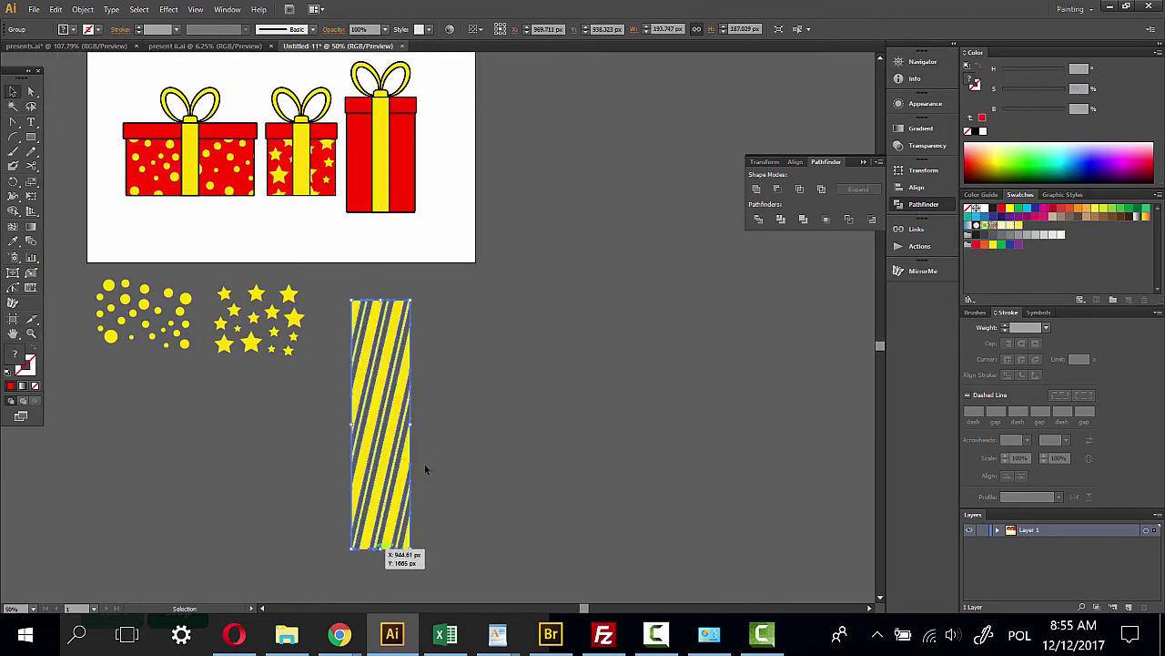
{"action": "left_click_drag", "start_coordinate": [411, 424], "coordinate": [492, 435]}
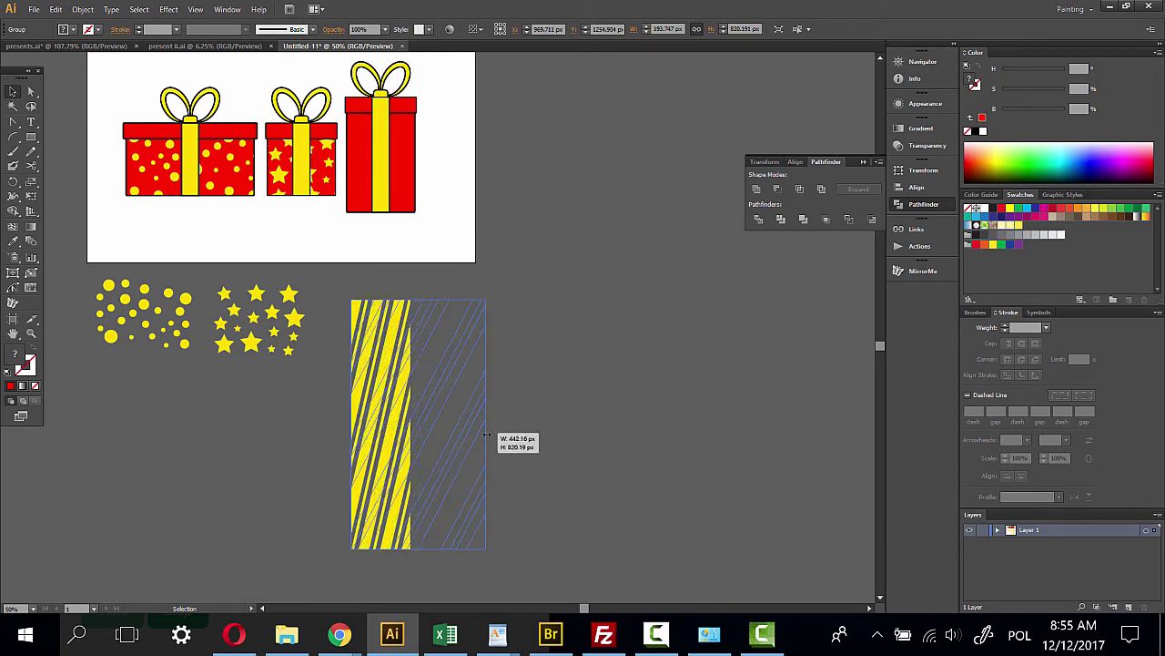
{"action": "left_click", "coordinate": [518, 334]}
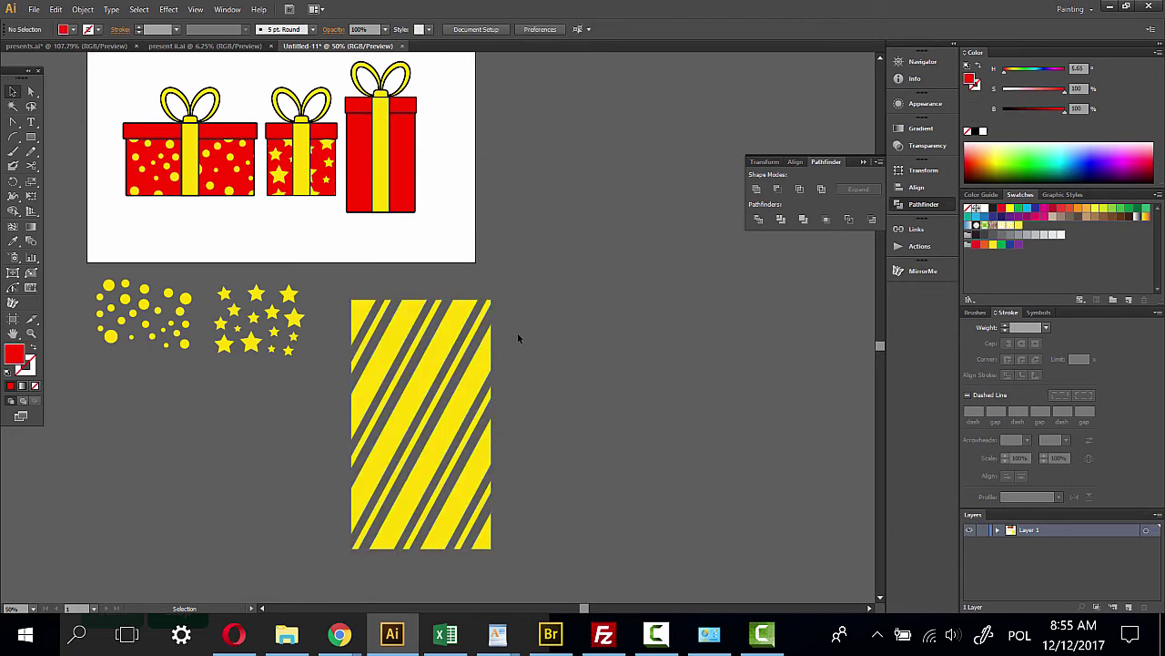
{"action": "left_click_drag", "start_coordinate": [406, 416], "coordinate": [722, 313]}
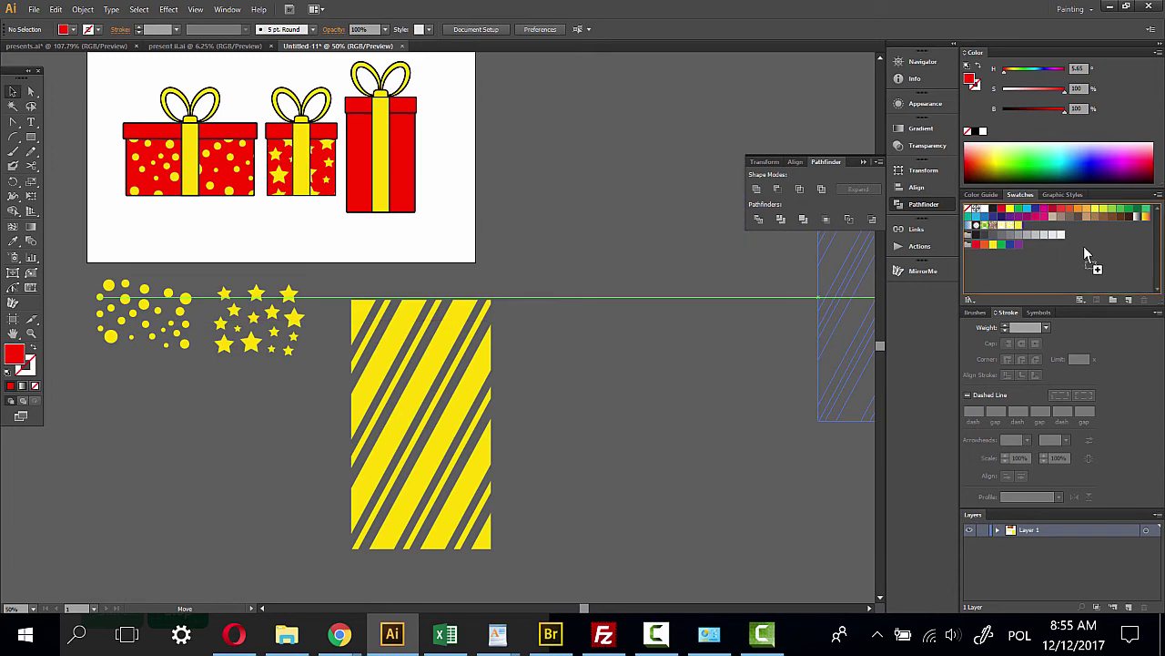
{"action": "left_click_drag", "start_coordinate": [882, 291], "coordinate": [1084, 246]}
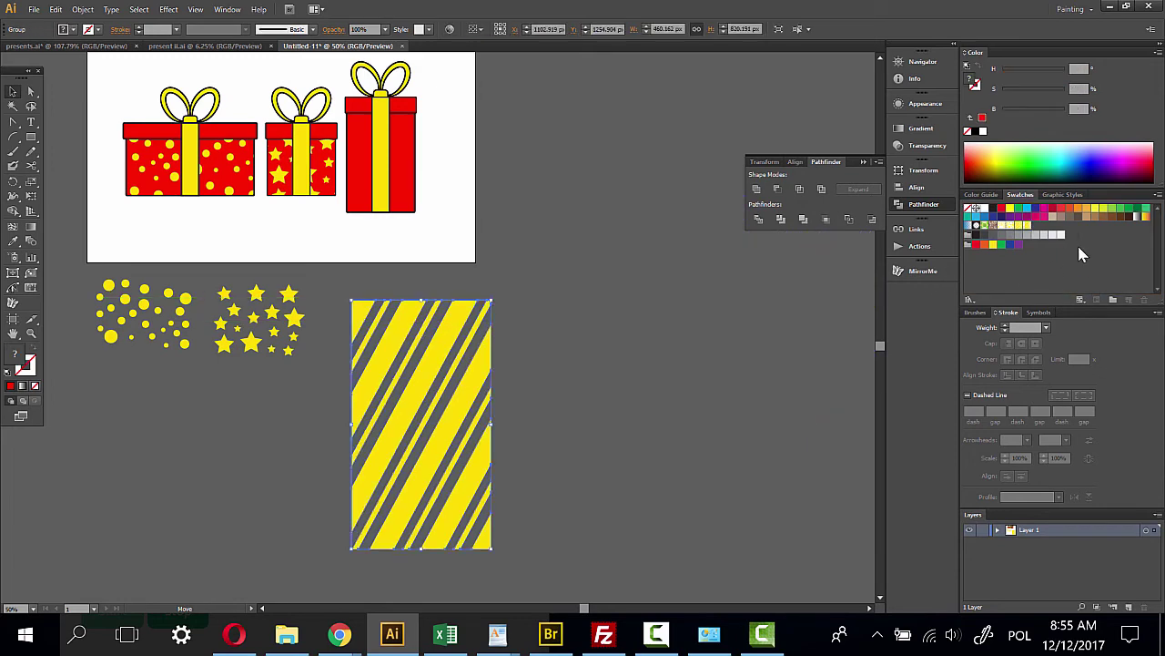
Paste a copy in front of the third gift's red body and fill it with stripes
{"action": "left_click", "coordinate": [30, 92]}
{"action": "left_click", "coordinate": [401, 162]}
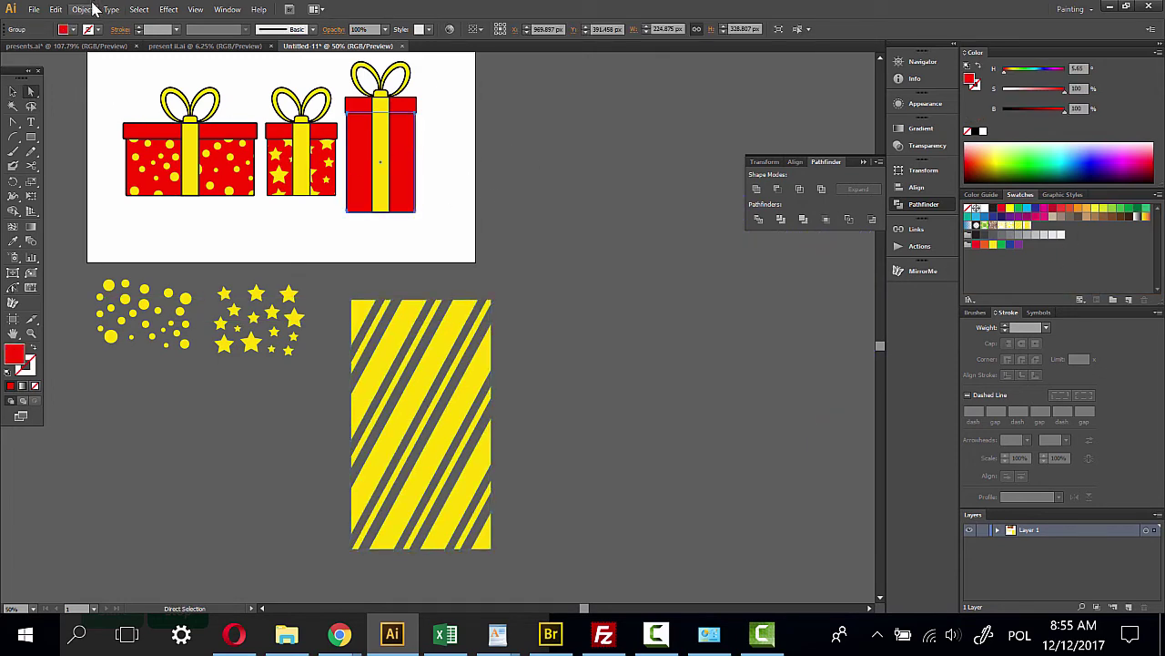
{"action": "left_click", "coordinate": [56, 9]}
{"action": "left_click", "coordinate": [74, 86]}
{"action": "left_click", "coordinate": [55, 9]}
{"action": "left_click", "coordinate": [91, 125]}
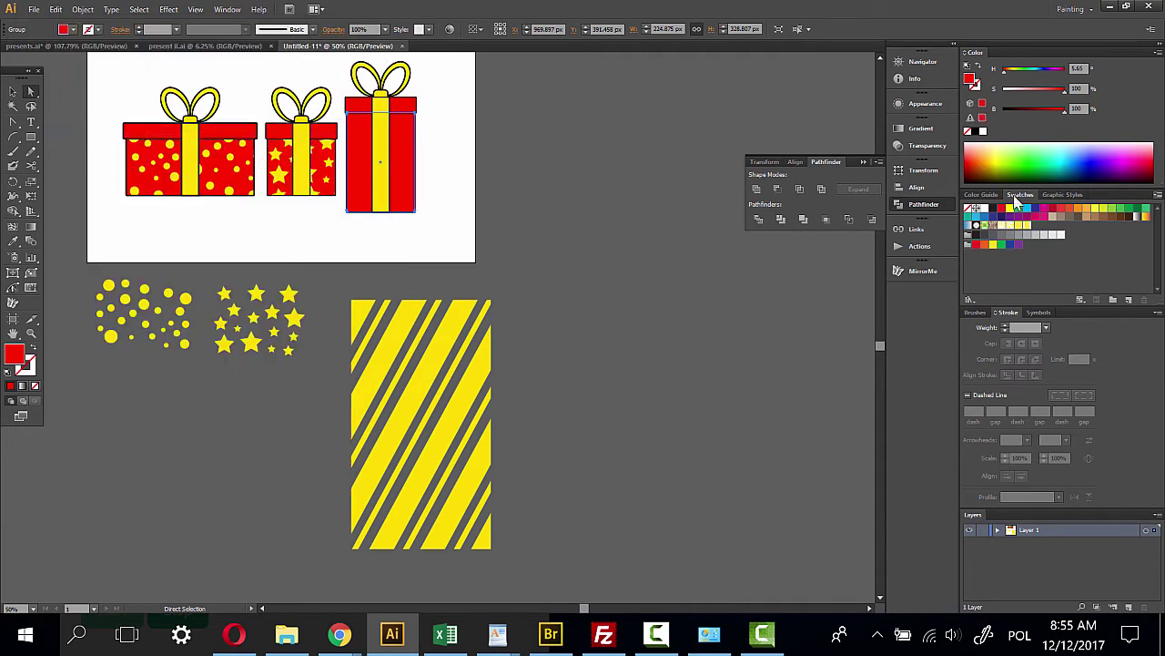
{"action": "left_click", "coordinate": [1026, 226]}
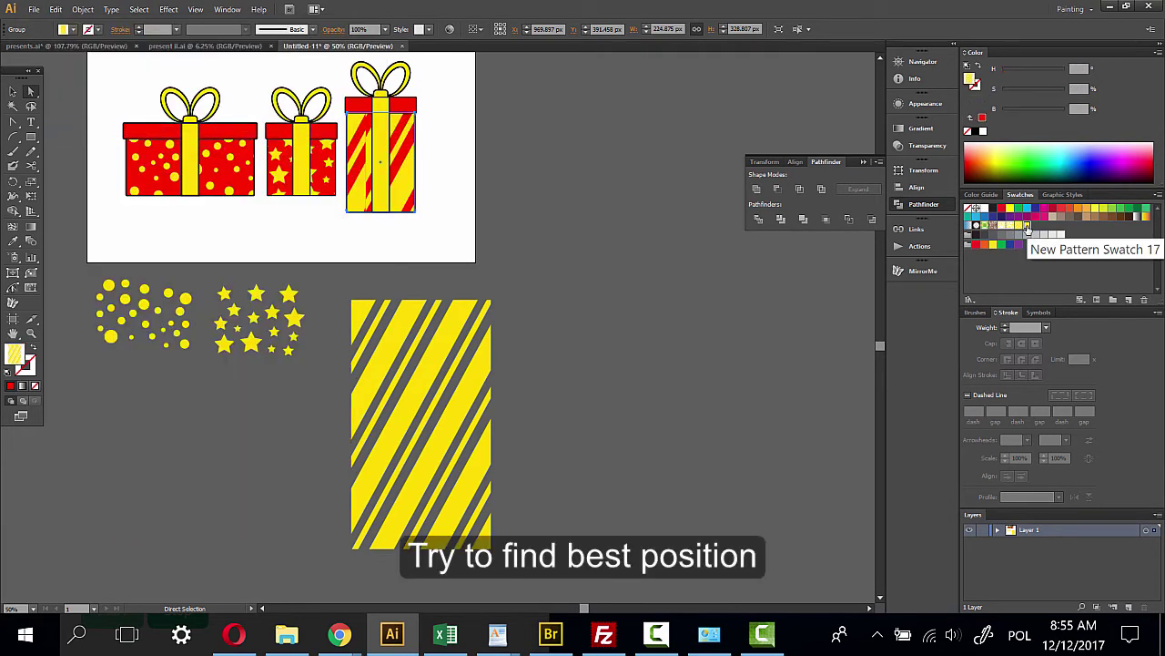
{"action": "scroll", "coordinate": [611, 252], "scroll_direction": "left", "scroll_amount": 2}
{"action": "scroll", "coordinate": [611, 252], "scroll_direction": "up", "scroll_amount": 4}
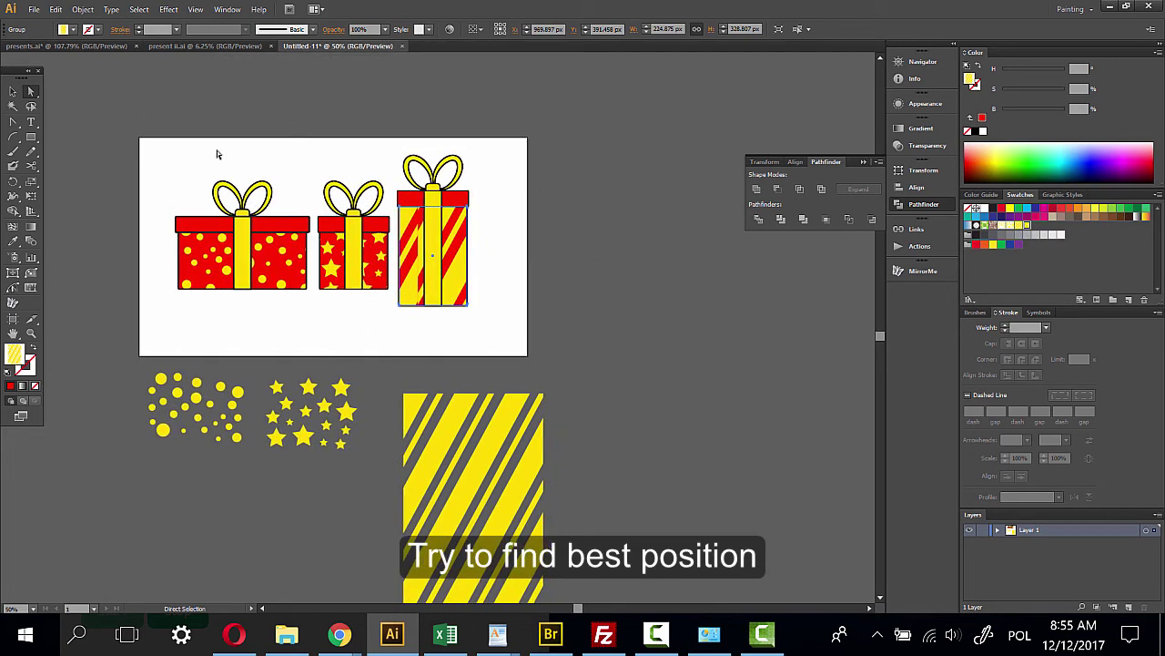
Move the striped third gift to the right of the artboard, keeping its stripe fill
{"action": "left_click", "coordinate": [13, 92]}
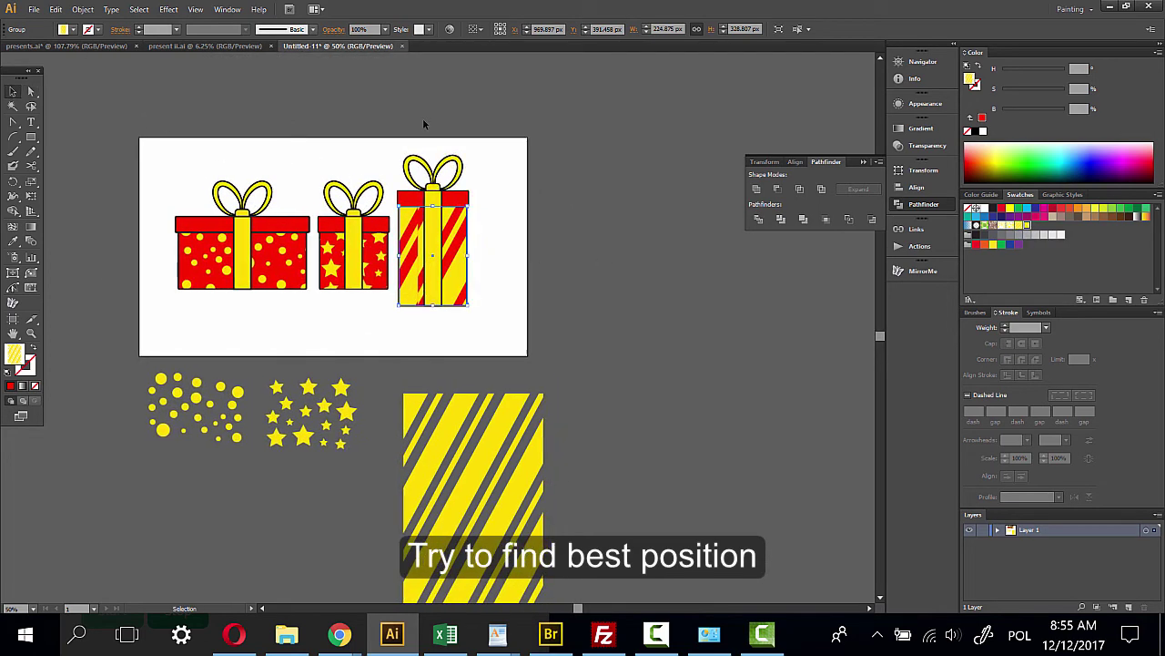
{"action": "mouse_move", "coordinate": [409, 135]}
{"action": "left_mouse_down"}
{"action": "mouse_move", "coordinate": [452, 256]}
{"action": "mouse_move", "coordinate": [635, 272]}
{"action": "mouse_move", "coordinate": [631, 190]}
{"action": "left_mouse_up"}
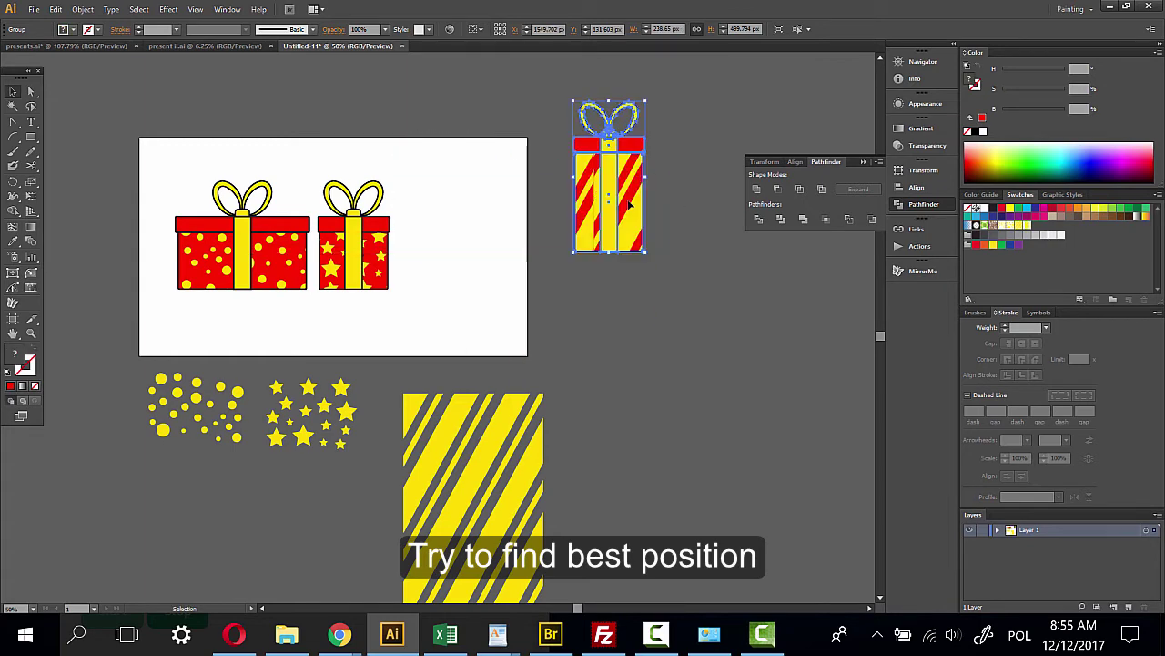
{"action": "left_click", "coordinate": [30, 91]}
{"action": "left_click", "coordinate": [627, 208]}
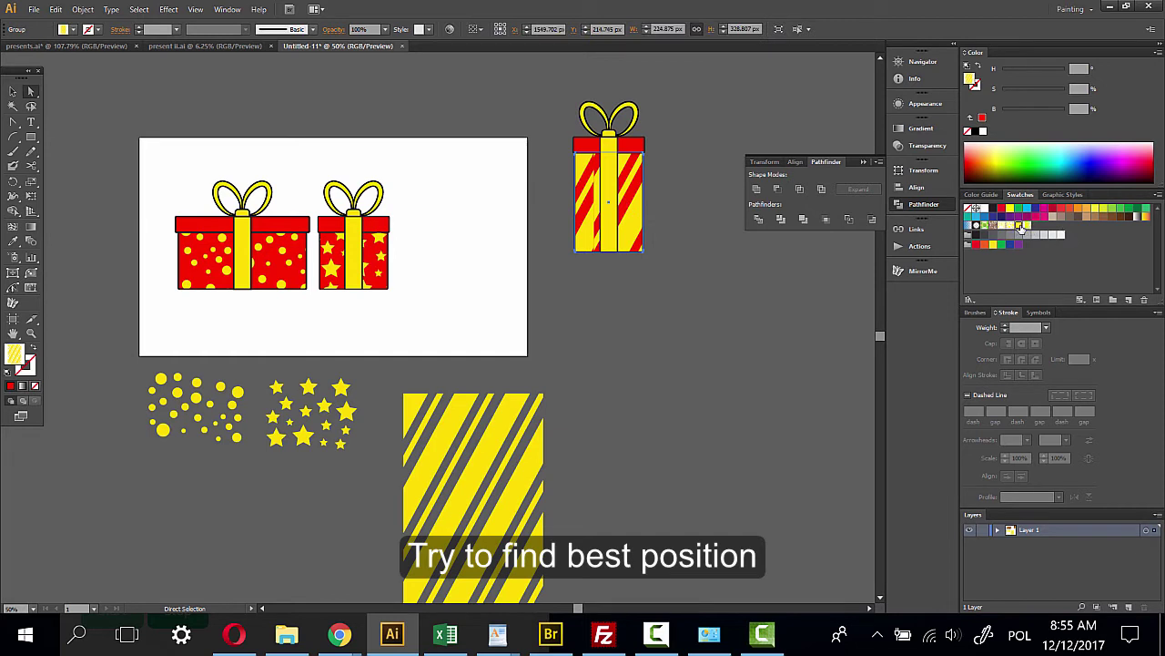
{"action": "left_click", "coordinate": [1021, 229]}
{"action": "left_click", "coordinate": [1029, 230]}
{"action": "scroll", "coordinate": [710, 302], "scroll_direction": "right", "scroll_amount": 1}
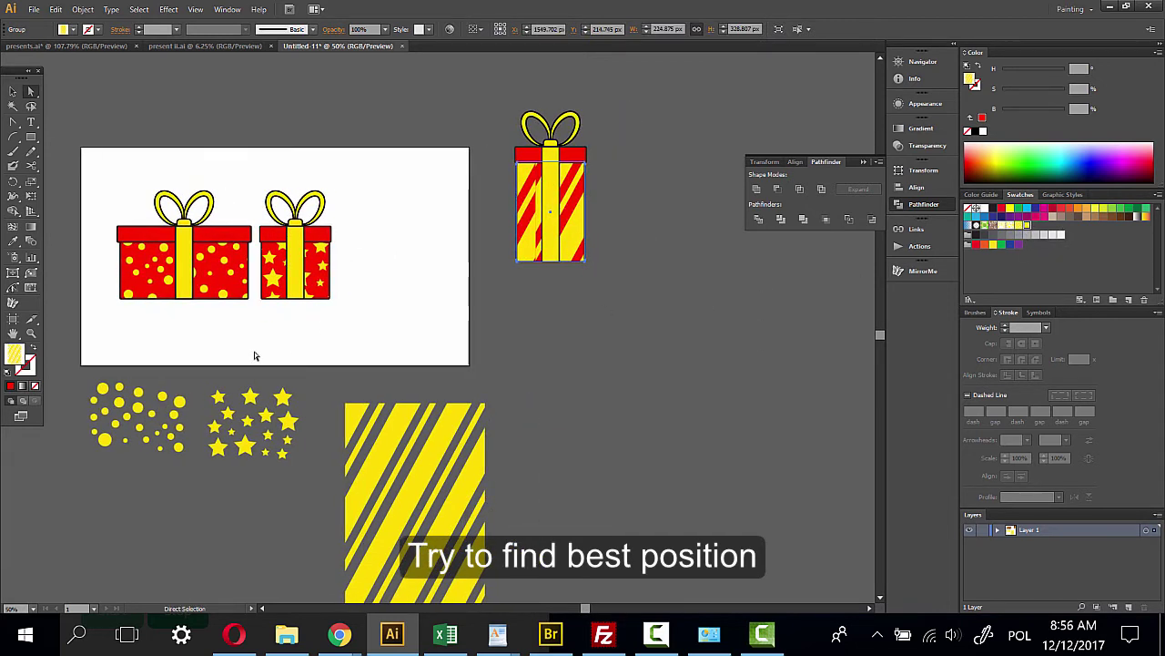
Zoom in on the striped gift and shift its stripe pattern slightly left
{"action": "left_click", "coordinate": [32, 334]}
{"action": "left_click", "coordinate": [592, 261]}
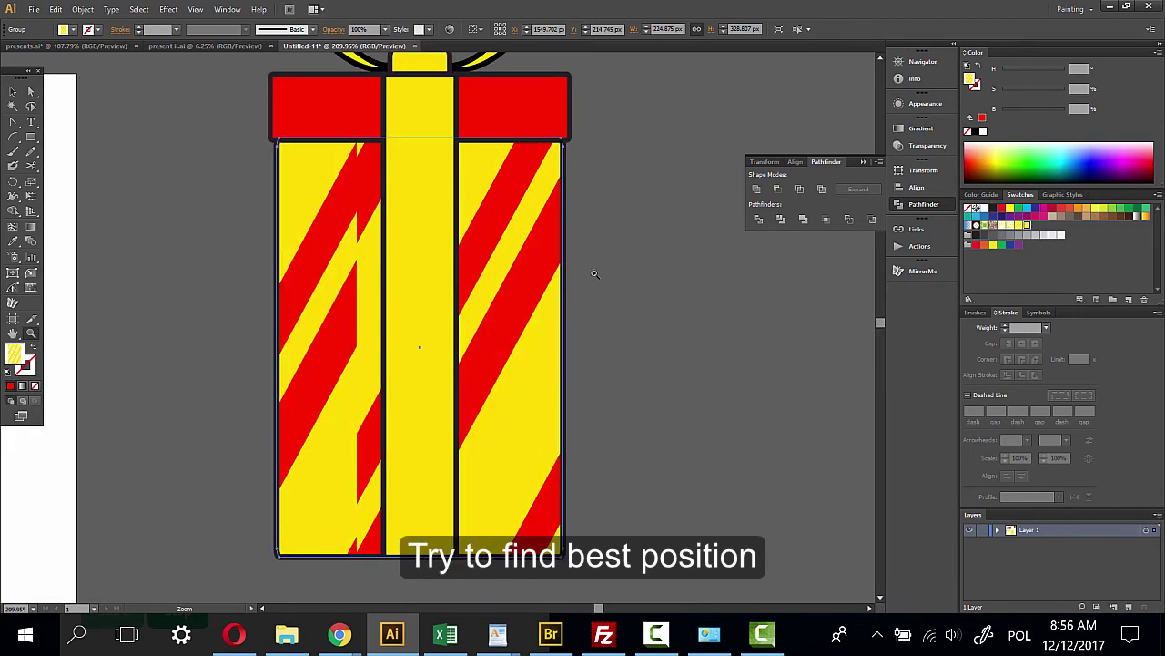
{"action": "left_click", "coordinate": [31, 91]}
{"action": "left_click", "coordinate": [237, 257]}
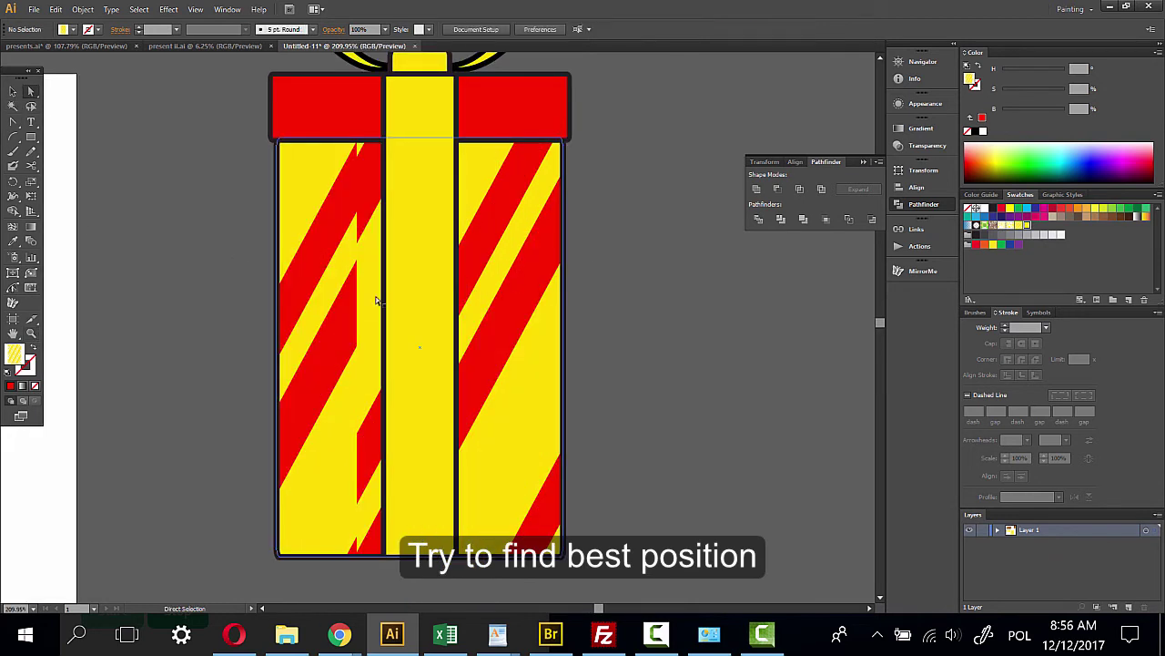
{"action": "left_click", "coordinate": [364, 292]}
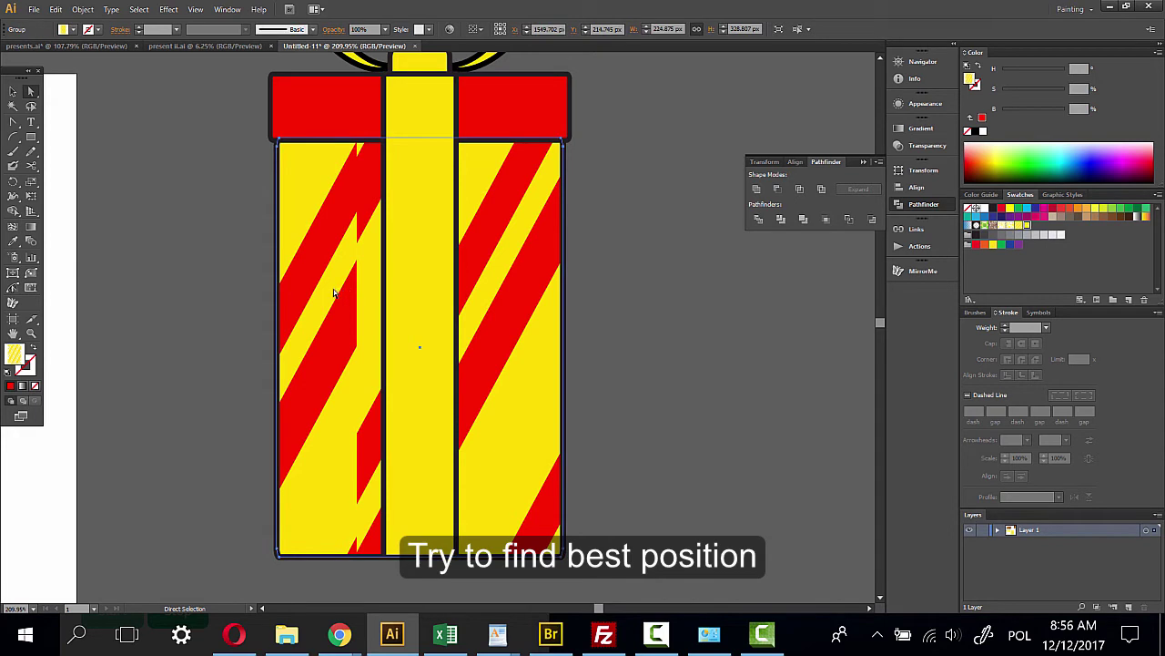
{"action": "left_click_drag", "start_coordinate": [334, 289], "coordinate": [228, 288]}
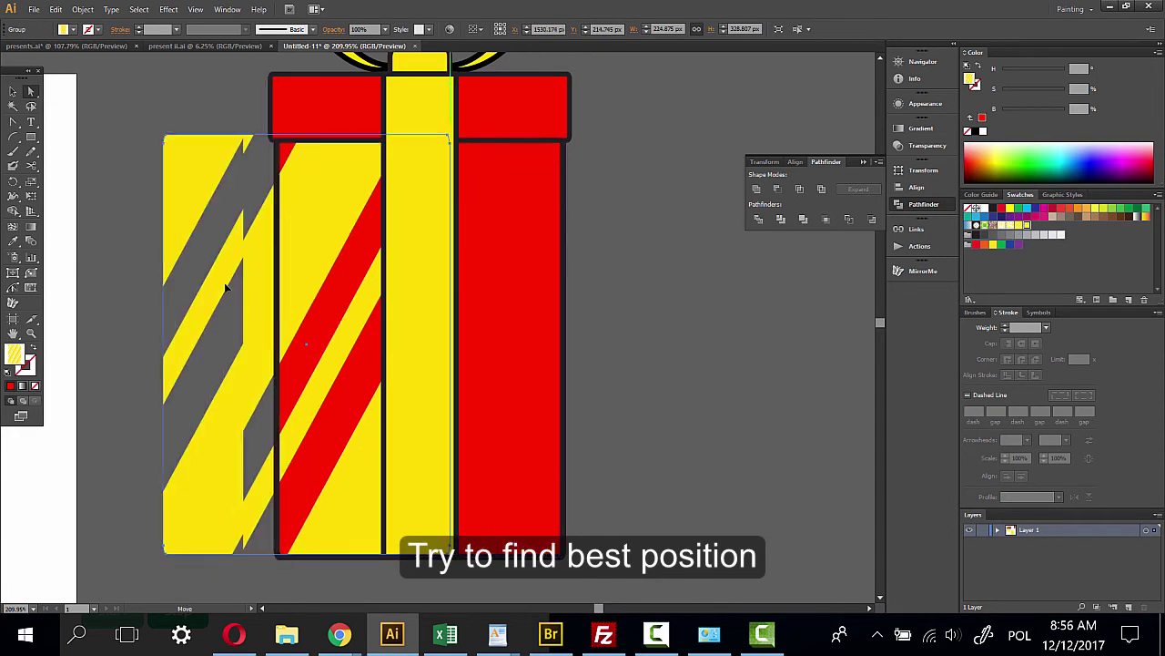
Try denser versus wide stripe swatches and slide the wide stripes into alignment
{"action": "left_click", "coordinate": [1018, 225]}
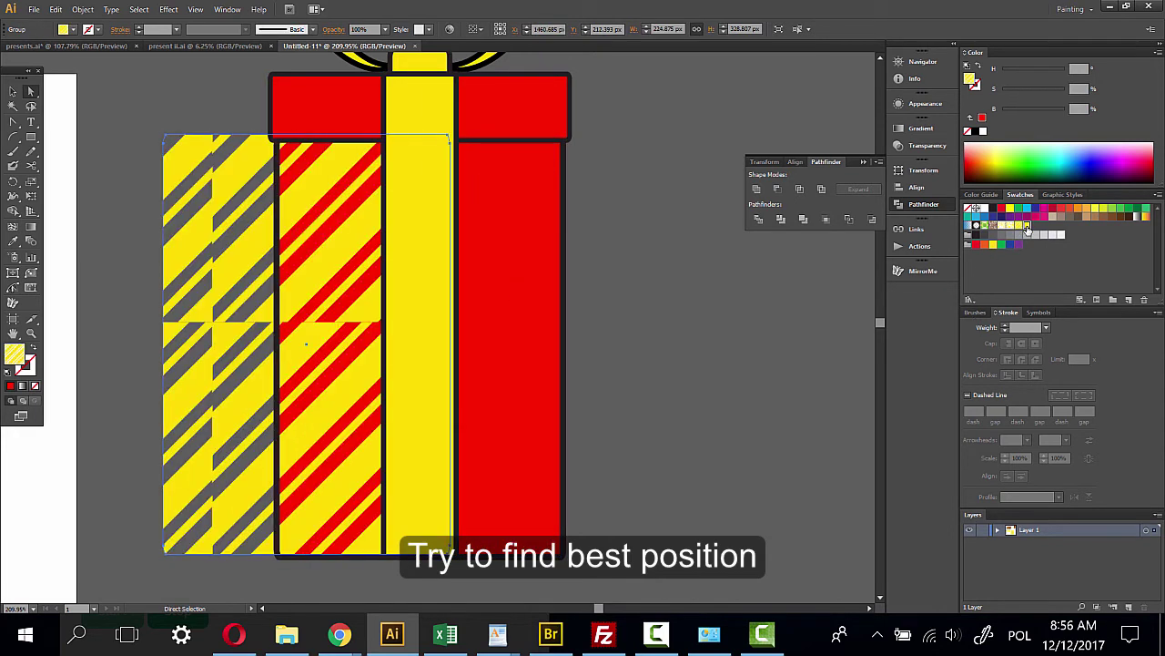
{"action": "left_click_drag", "start_coordinate": [207, 323], "coordinate": [560, 337]}
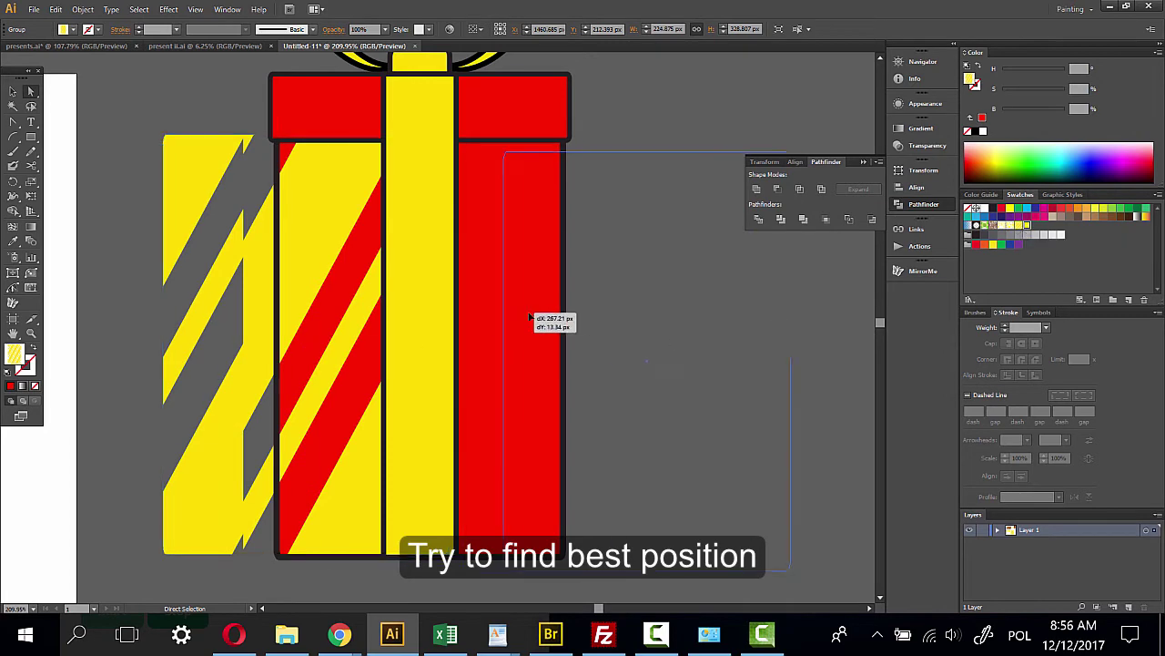
{"action": "left_click", "coordinate": [1018, 226]}
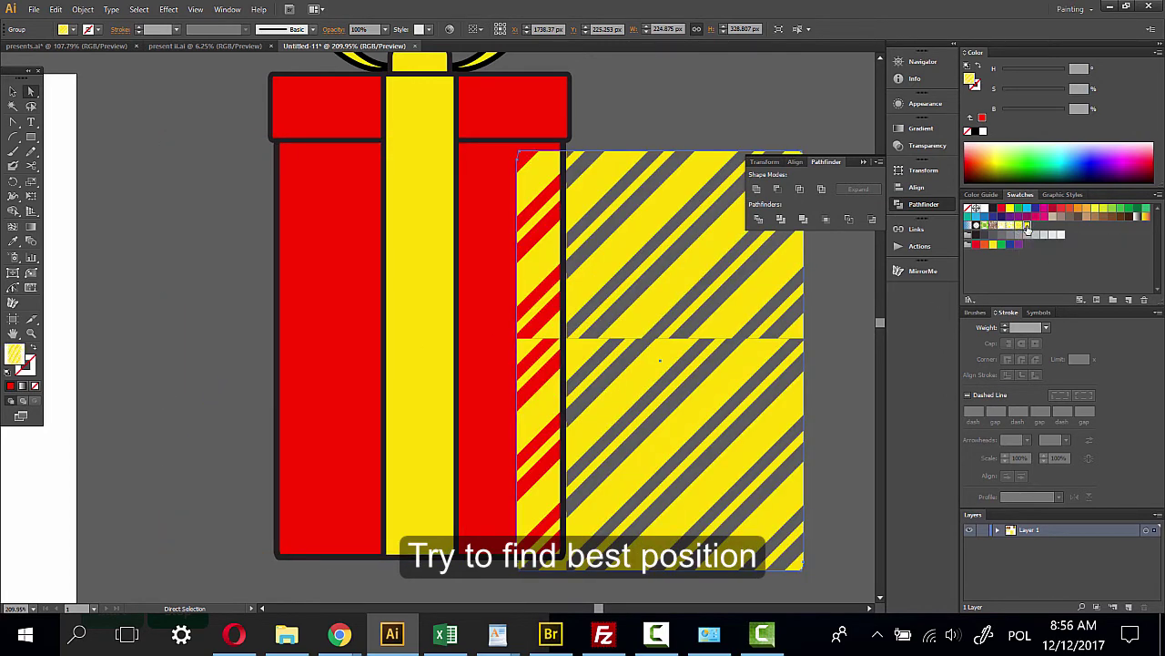
{"action": "left_click", "coordinate": [1026, 226]}
{"action": "left_click", "coordinate": [1018, 227]}
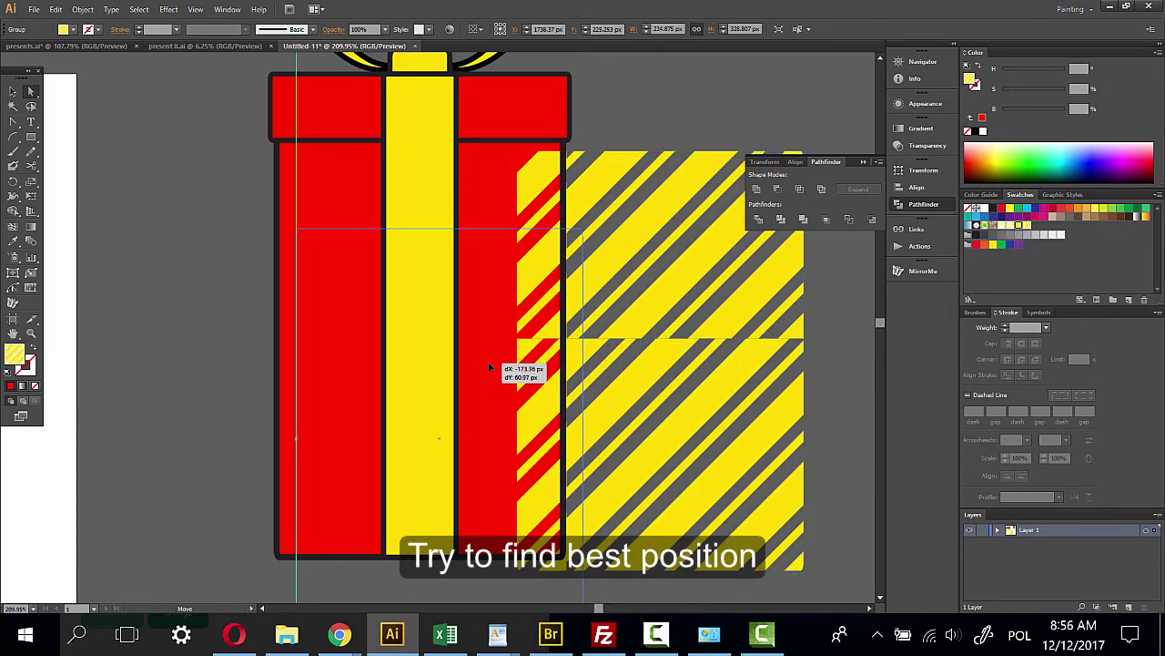
{"action": "mouse_move", "coordinate": [693, 303]}
{"action": "left_mouse_down"}
{"action": "mouse_move", "coordinate": [488, 361]}
{"action": "mouse_move", "coordinate": [735, 363]}
{"action": "mouse_move", "coordinate": [731, 326]}
{"action": "left_mouse_up"}
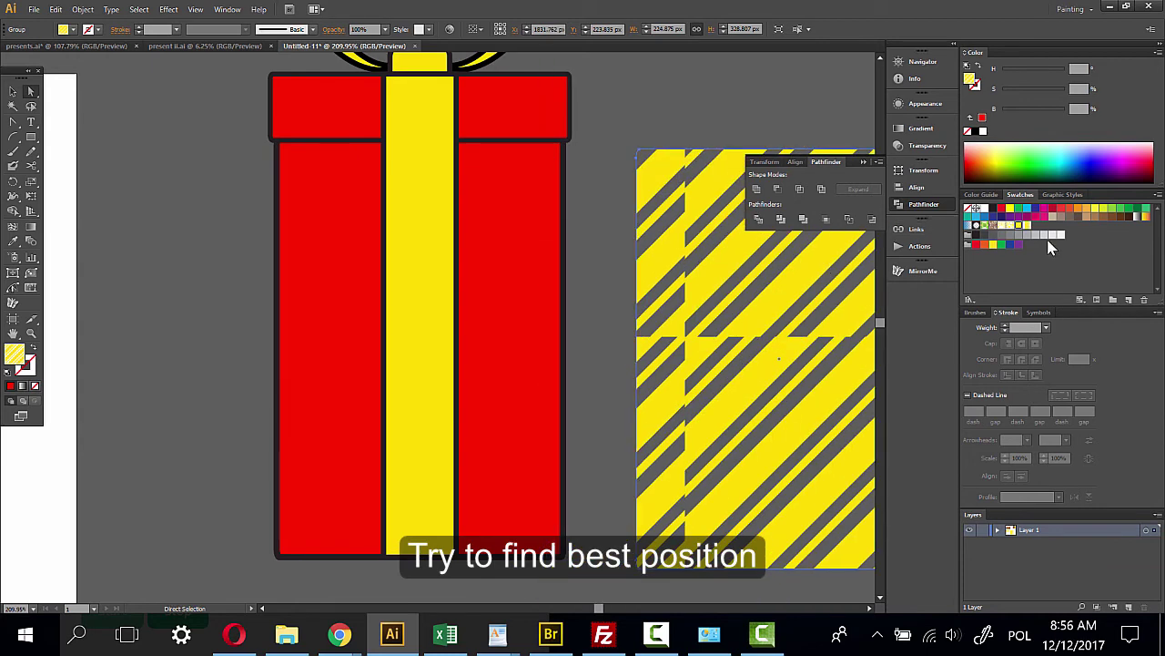
{"action": "left_click", "coordinate": [1028, 226]}
{"action": "left_click_drag", "start_coordinate": [801, 333], "coordinate": [424, 317]}
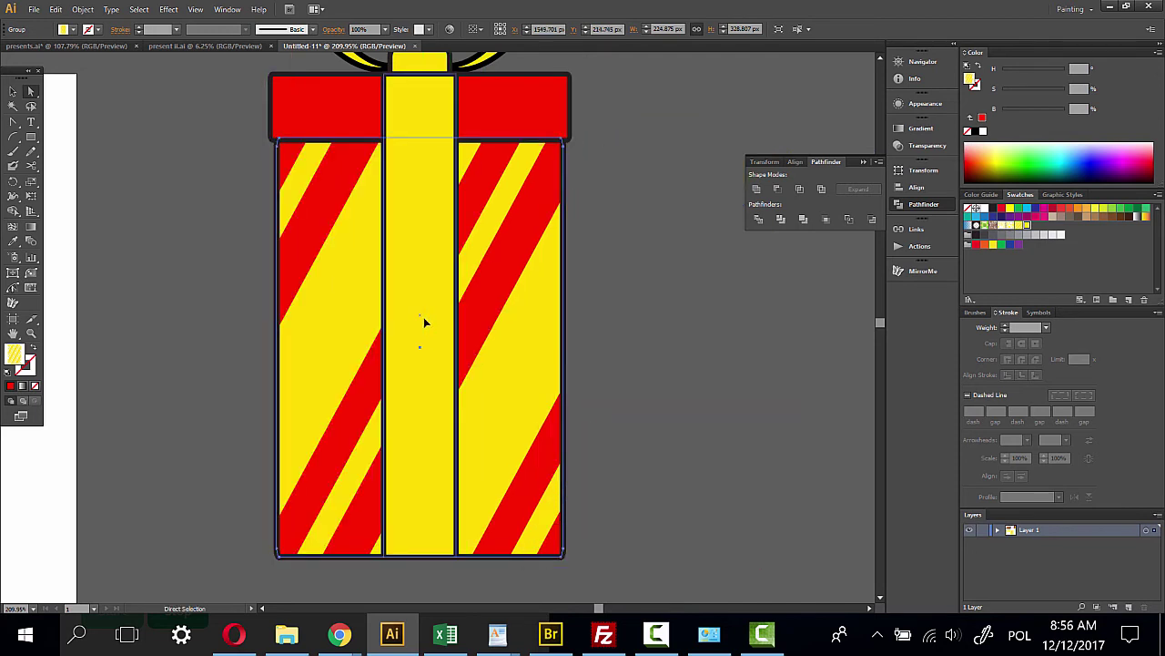
Deselect the finished striped gift and zoom back out toward the artboard
{"action": "left_click", "coordinate": [643, 339]}
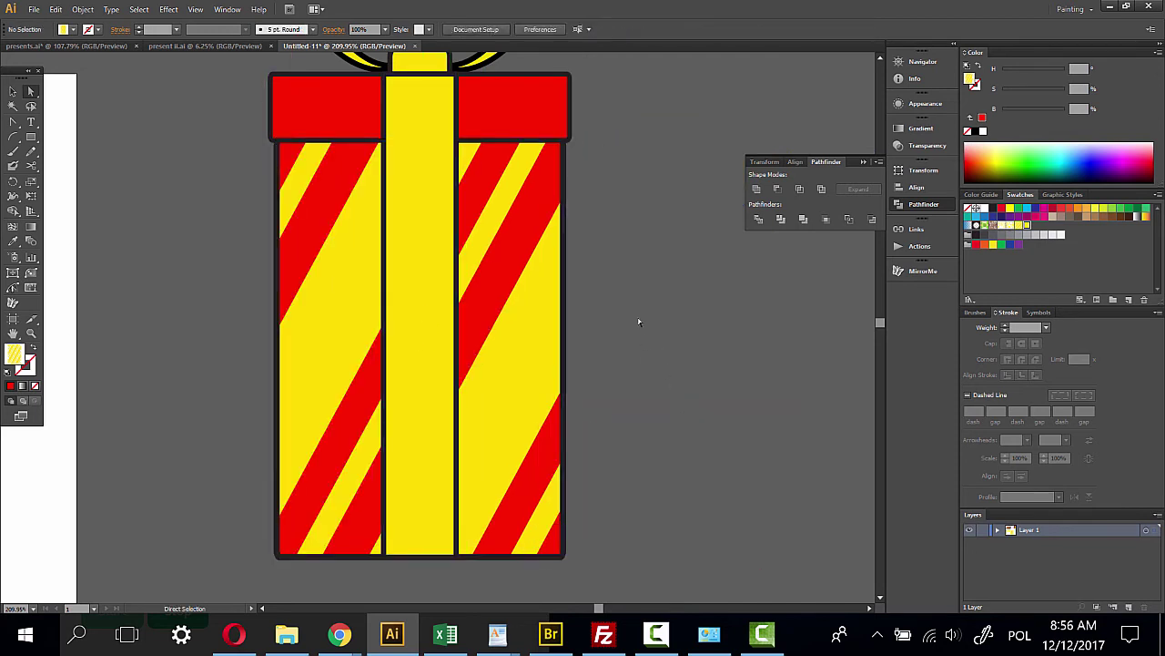
{"action": "left_click", "coordinate": [31, 333]}
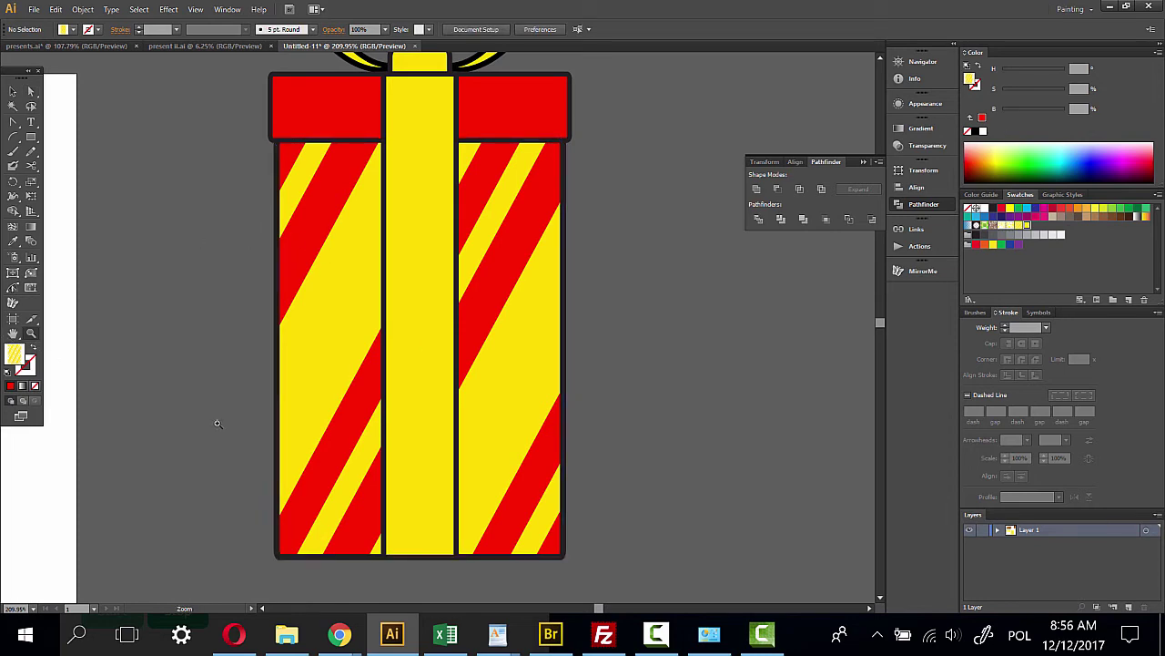
{"action": "left_click", "coordinate": [266, 419], "text": "alt"}
{"action": "left_click", "coordinate": [349, 403], "text": "alt"}
Delete the leftover dot, star and stripe artwork and move the striped gift onto the artboard
{"action": "left_click", "coordinate": [338, 345], "text": "alt"}
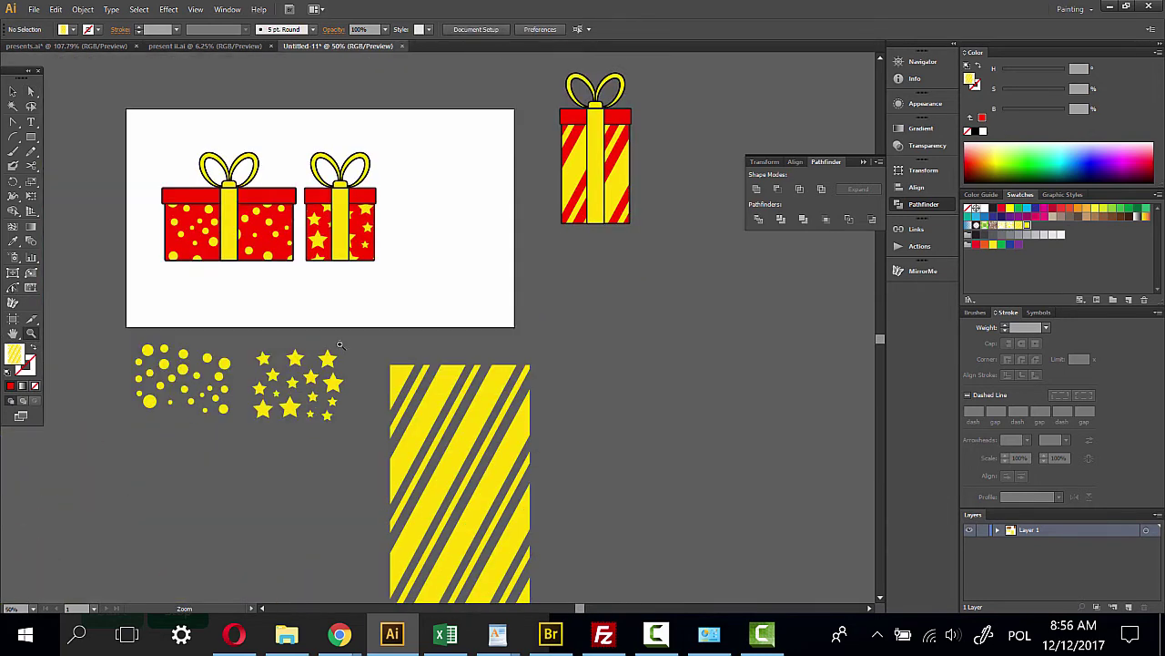
{"action": "left_click", "coordinate": [13, 92]}
{"action": "left_click_drag", "start_coordinate": [170, 390], "coordinate": [515, 504]}
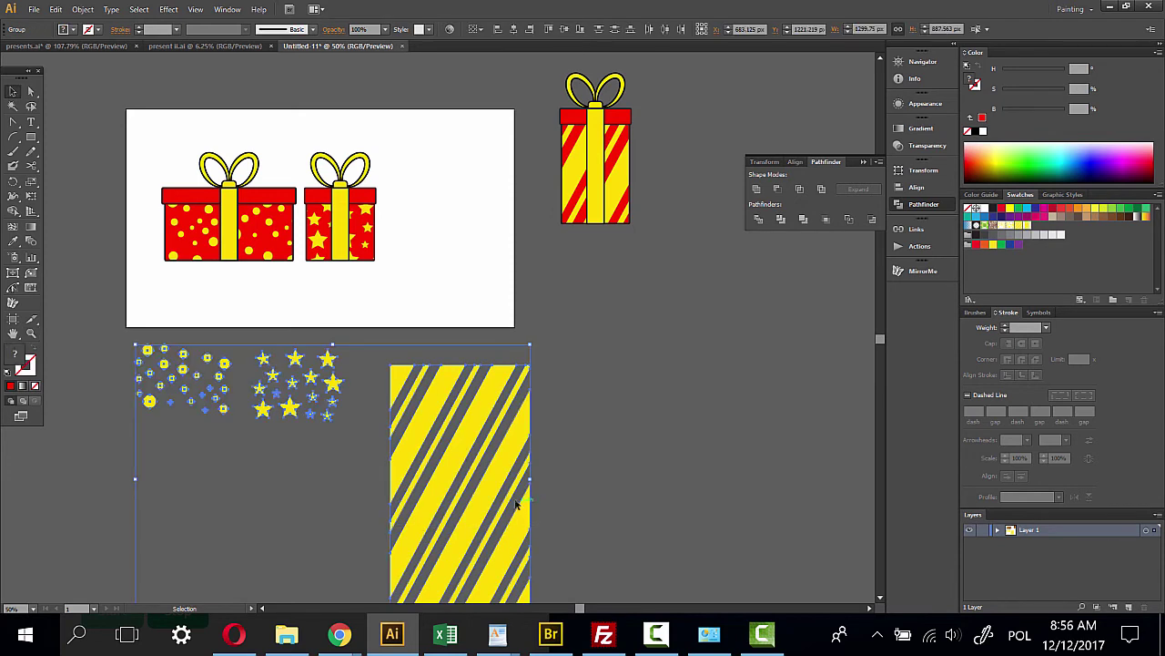
{"action": "key", "text": "Delete"}
{"action": "left_click_drag", "start_coordinate": [621, 173], "coordinate": [447, 235]}
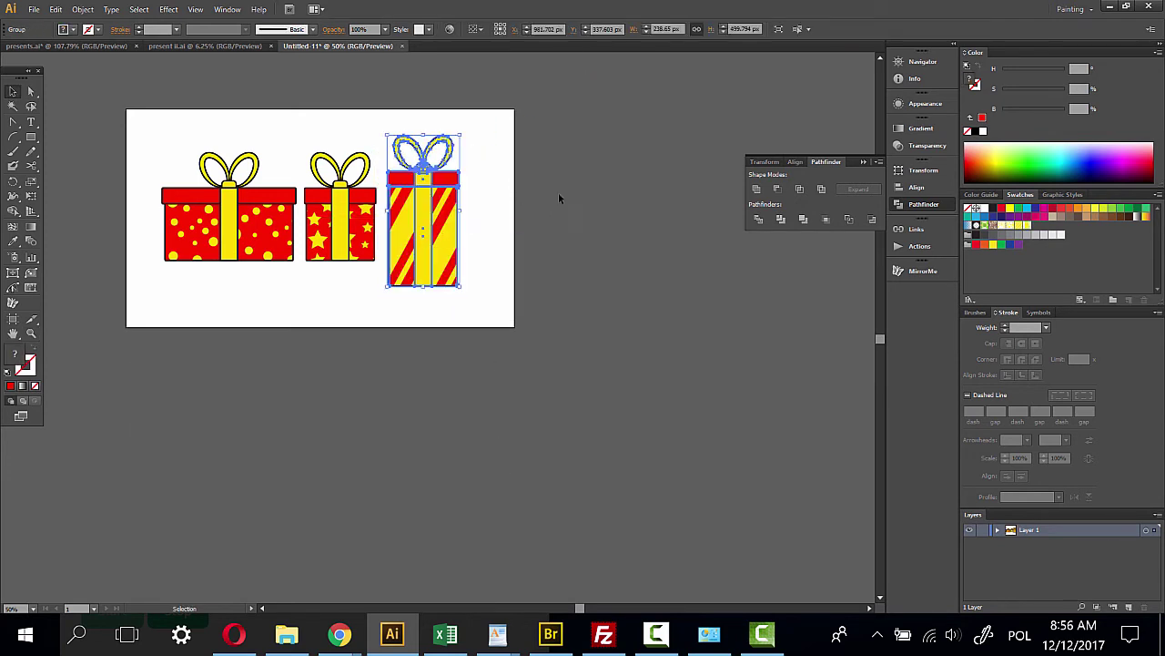
{"action": "left_click", "coordinate": [558, 192]}
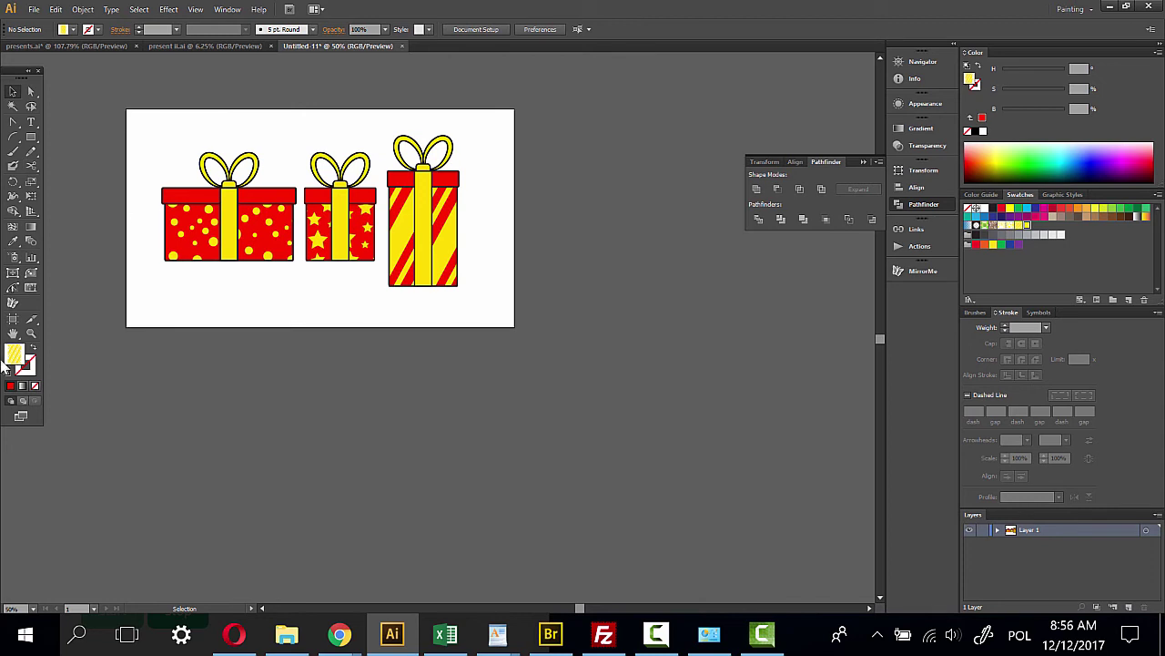
Expand the polka-dot gift's dot fill into shapes and crop it to the box body
{"action": "left_click", "coordinate": [31, 333]}
{"action": "left_click_drag", "start_coordinate": [136, 118], "coordinate": [482, 304]}
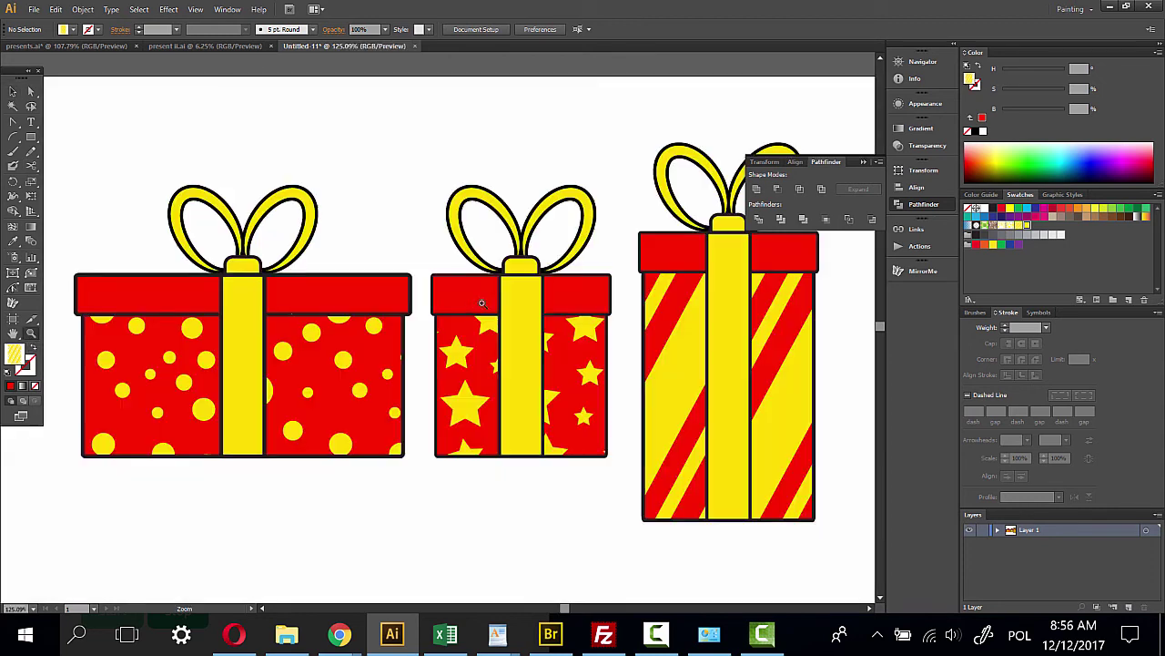
{"action": "left_click", "coordinate": [31, 92]}
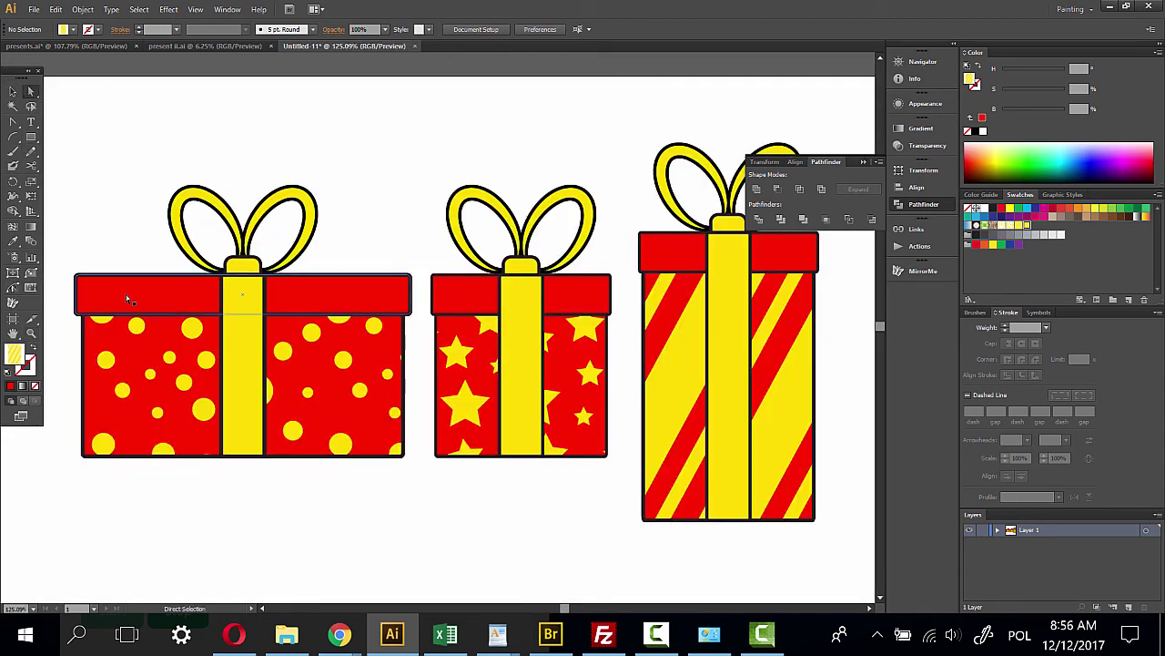
{"action": "left_click", "coordinate": [139, 328]}
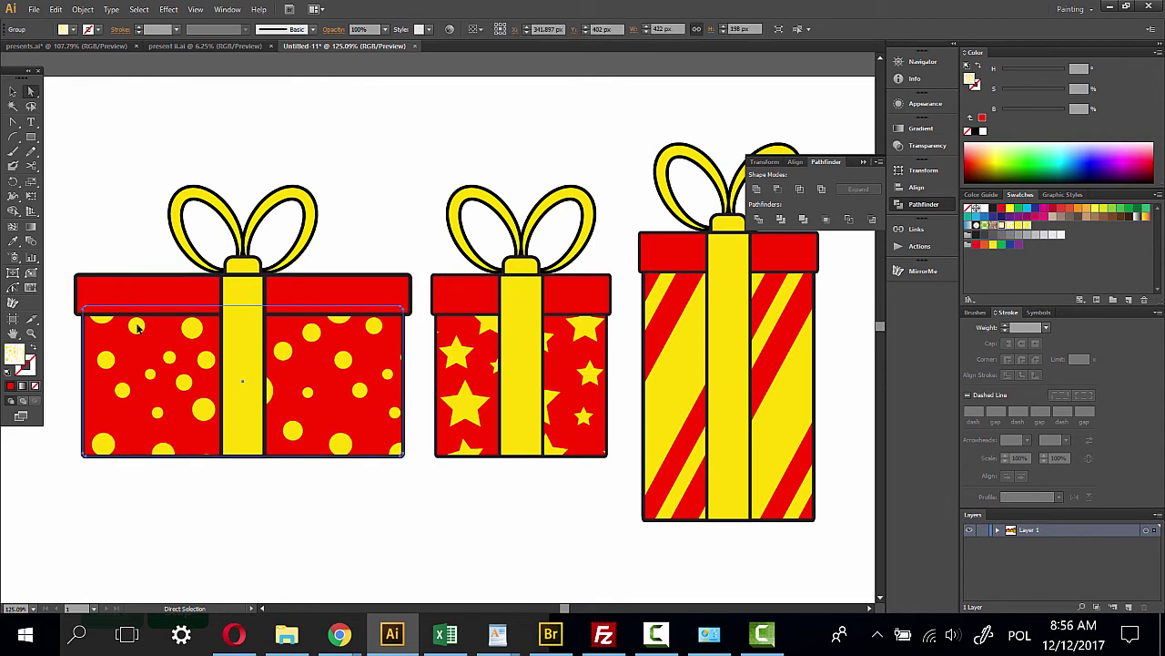
{"action": "left_click", "coordinate": [828, 224]}
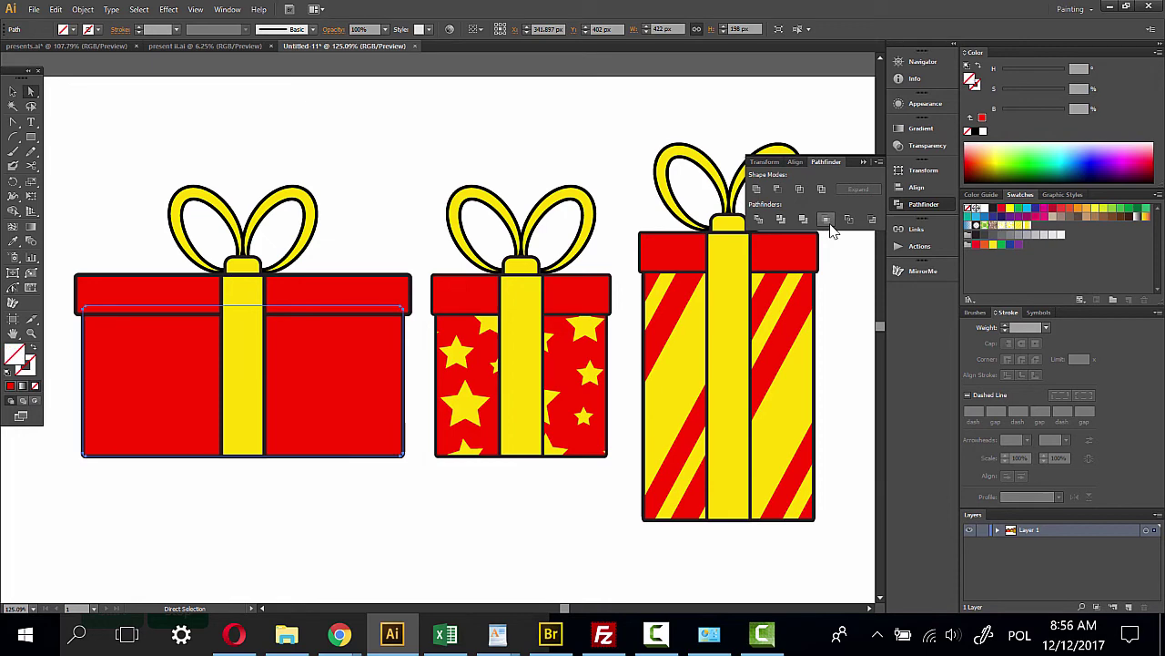
{"action": "left_click", "coordinate": [55, 9]}
{"action": "left_click", "coordinate": [86, 28]}
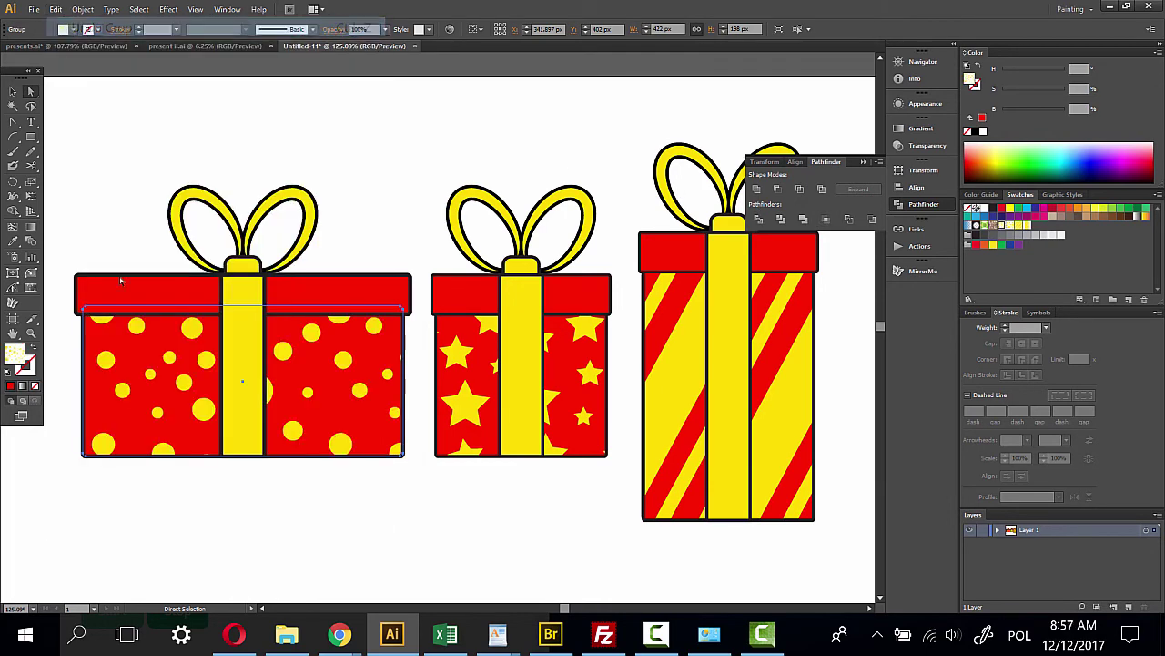
{"action": "left_click", "coordinate": [83, 10]}
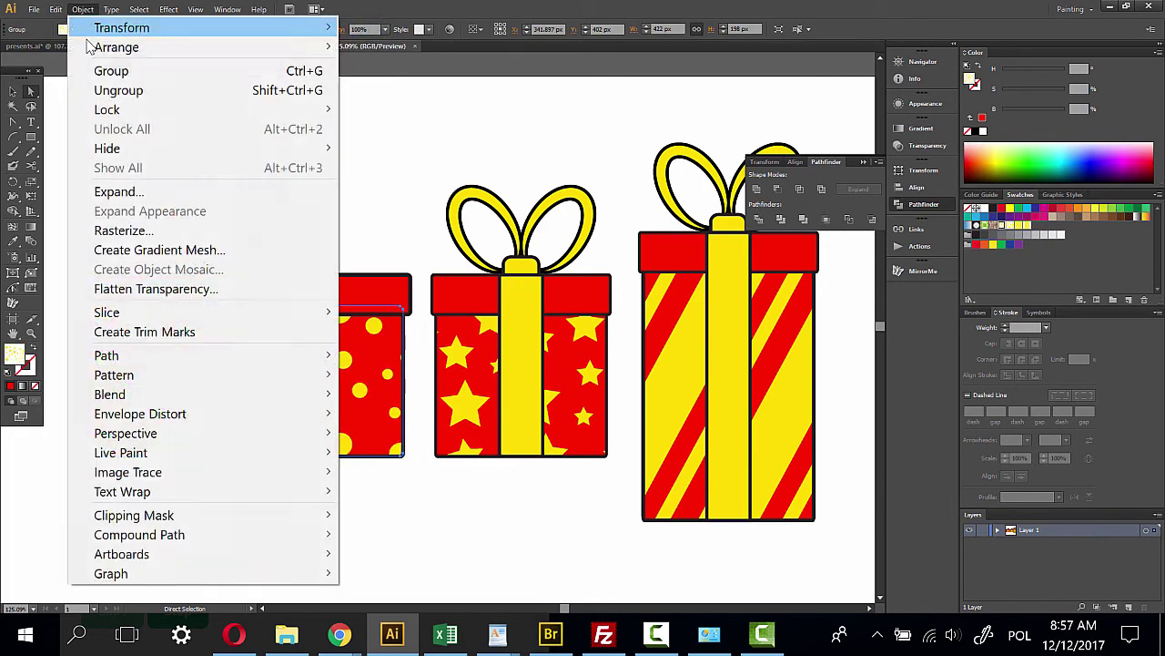
{"action": "left_click", "coordinate": [136, 194]}
{"action": "left_click", "coordinate": [52, 185]}
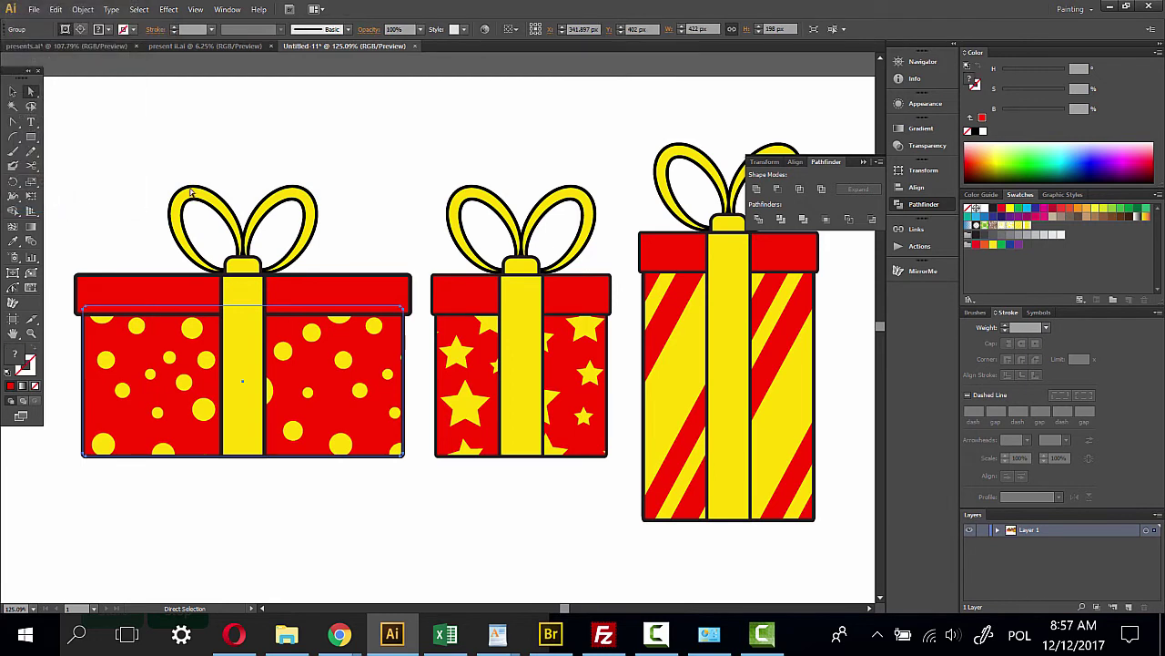
{"action": "left_click", "coordinate": [830, 225]}
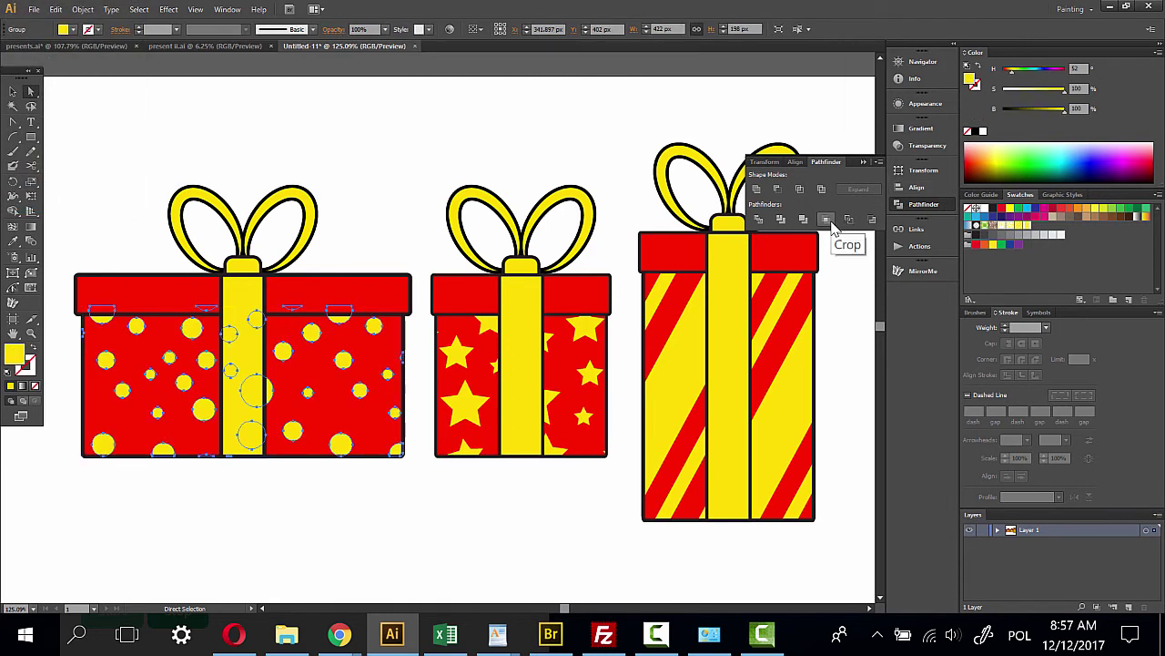
Expand the star gift's pattern fill and crop the stars to its box body
{"action": "left_click", "coordinate": [521, 382]}
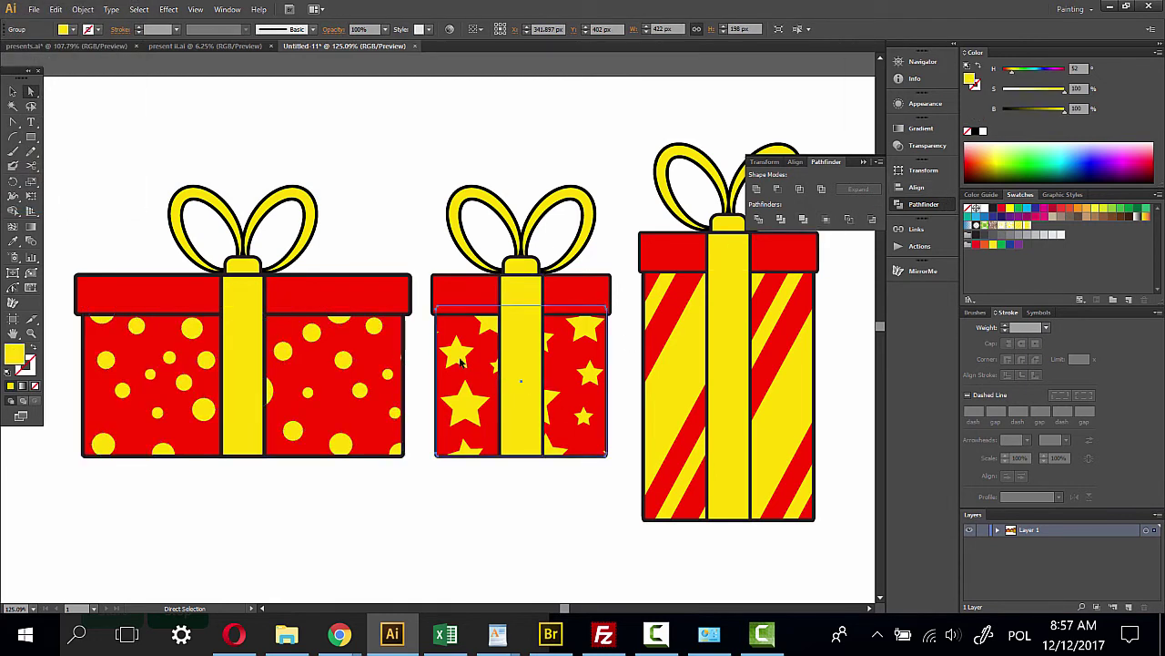
{"action": "left_click", "coordinate": [82, 9]}
{"action": "left_click", "coordinate": [109, 187]}
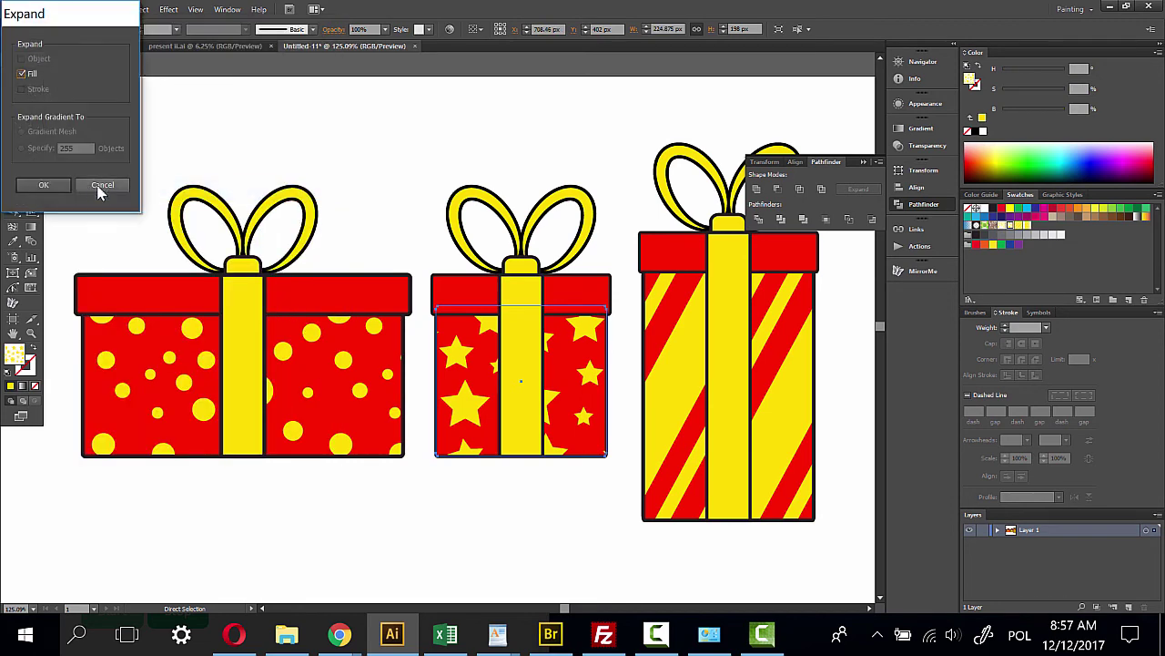
{"action": "left_click", "coordinate": [45, 185]}
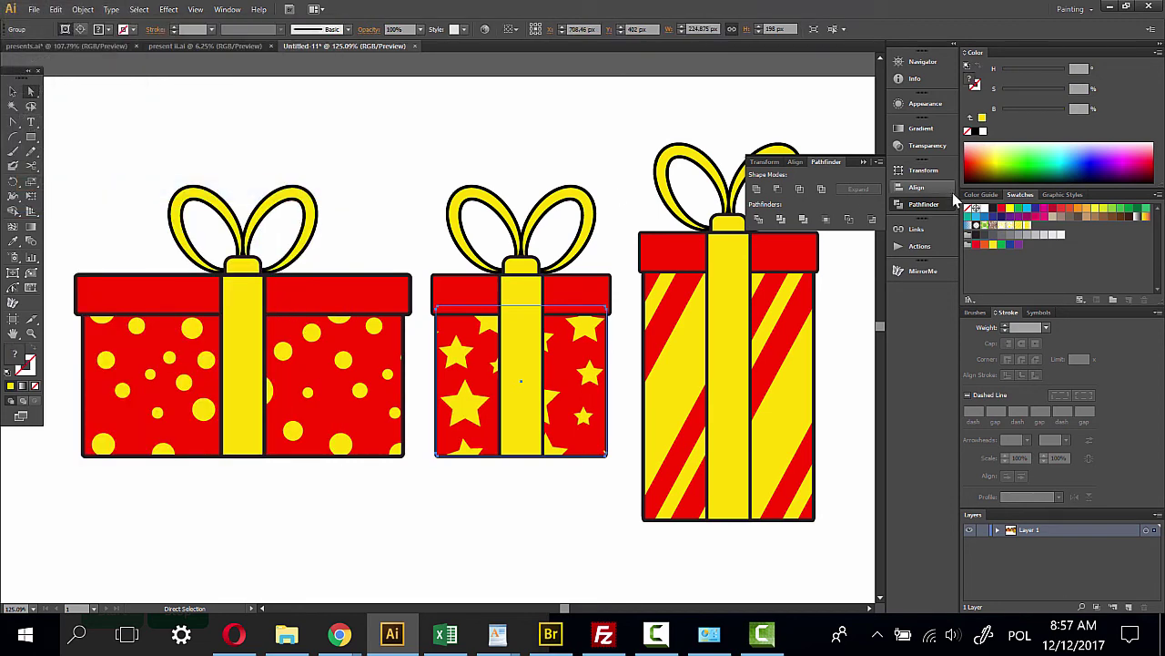
{"action": "left_click", "coordinate": [823, 223]}
Expand the striped gift's pattern fill and divide the stripes along its box outline
{"action": "left_click", "coordinate": [805, 422]}
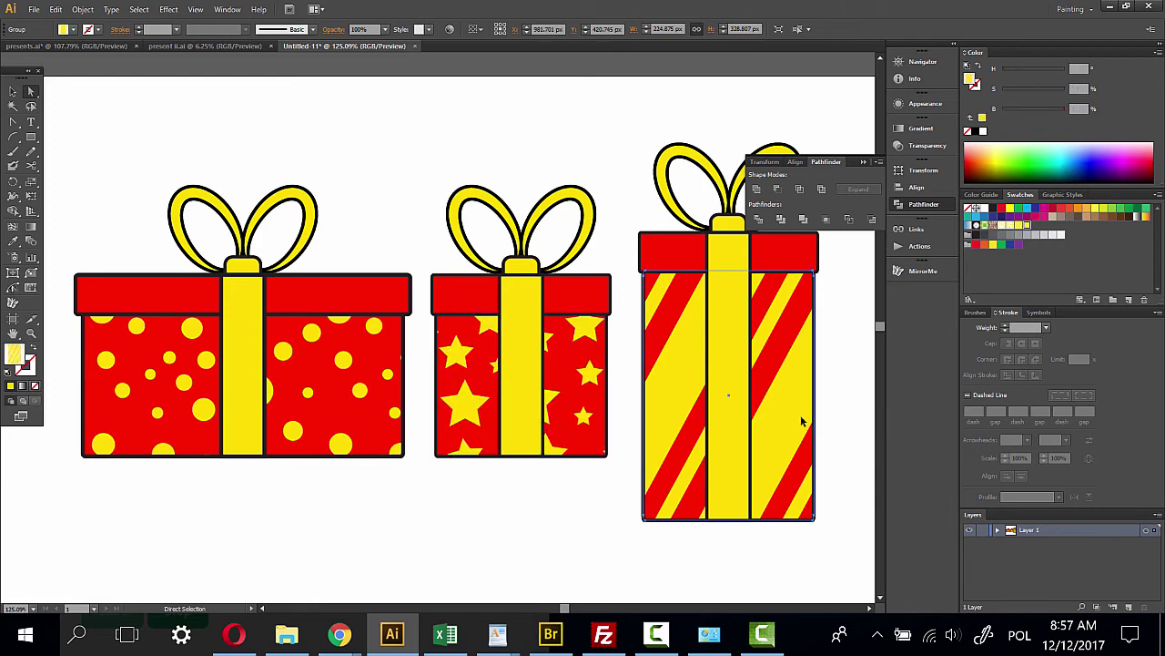
{"action": "left_click", "coordinate": [82, 9]}
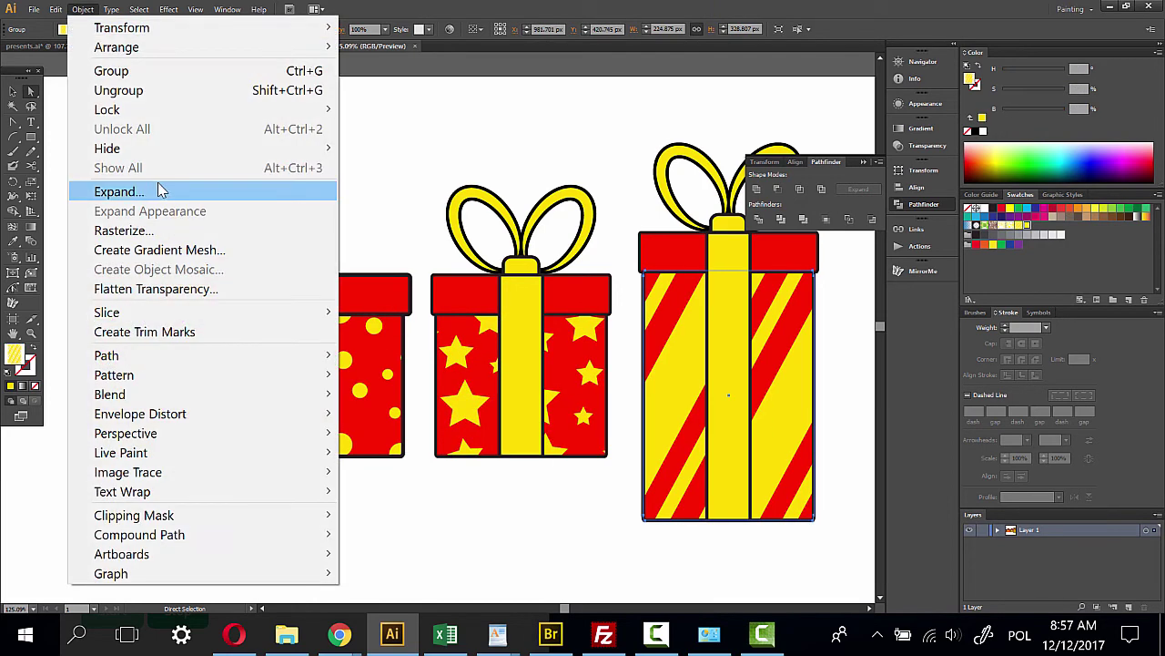
{"action": "left_click", "coordinate": [155, 191]}
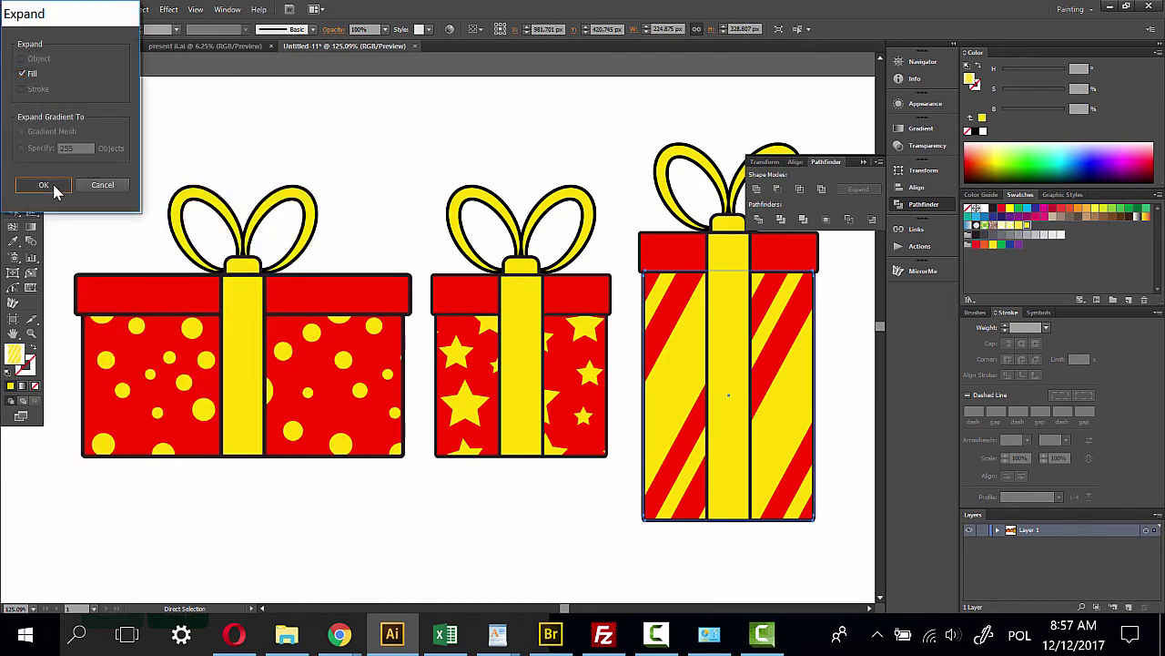
{"action": "left_click", "coordinate": [46, 186]}
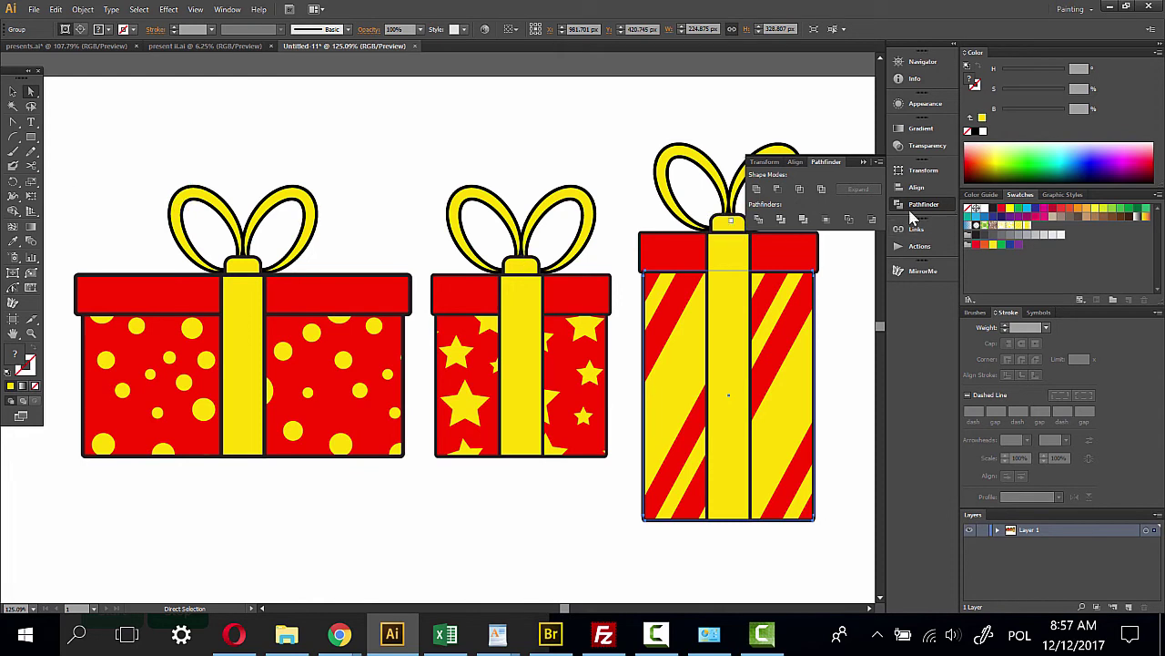
{"action": "left_click", "coordinate": [827, 220]}
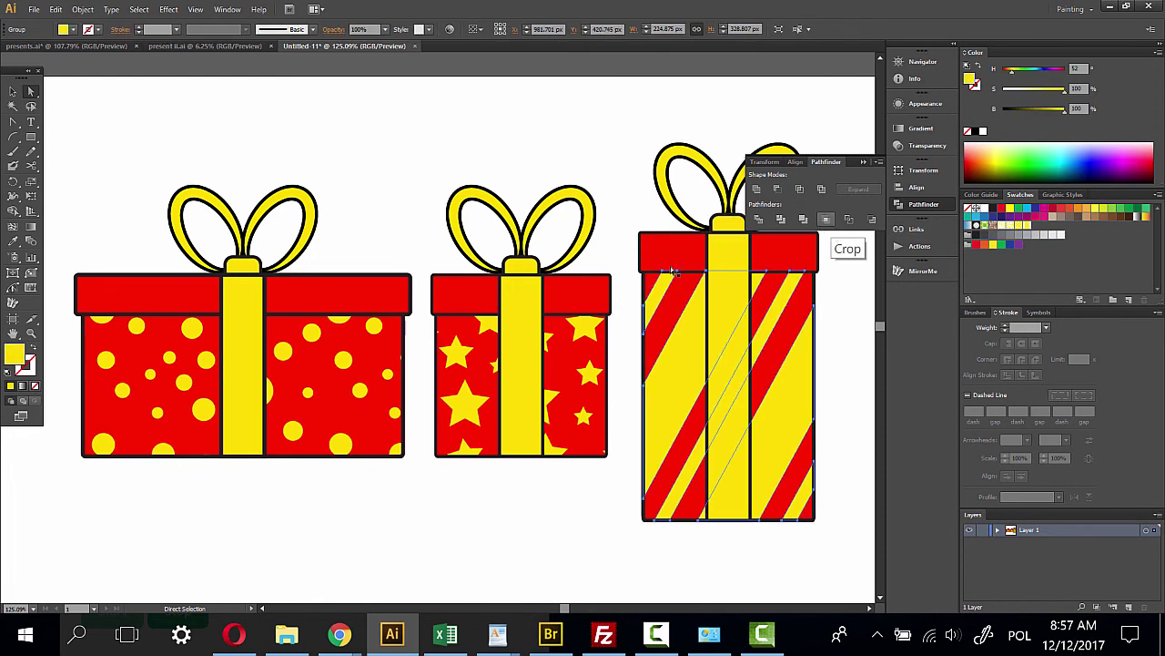
{"action": "left_click", "coordinate": [445, 154]}
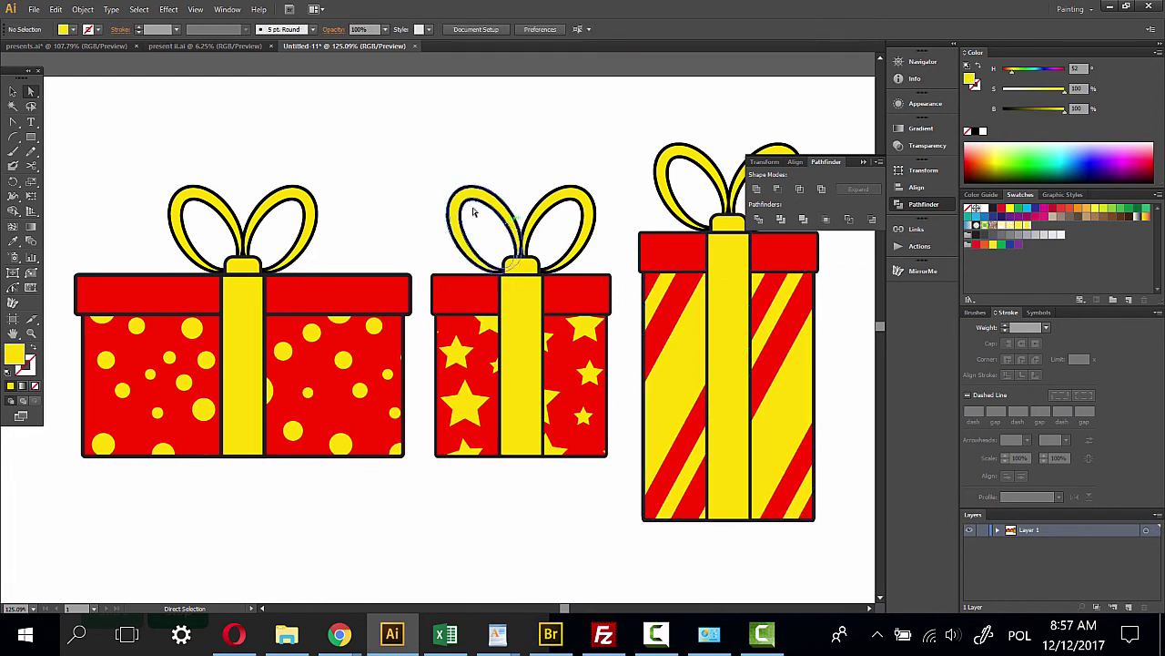
Isolate the left polka-dot gift group for editing
{"action": "left_click_drag", "start_coordinate": [431, 164], "coordinate": [364, 157]}
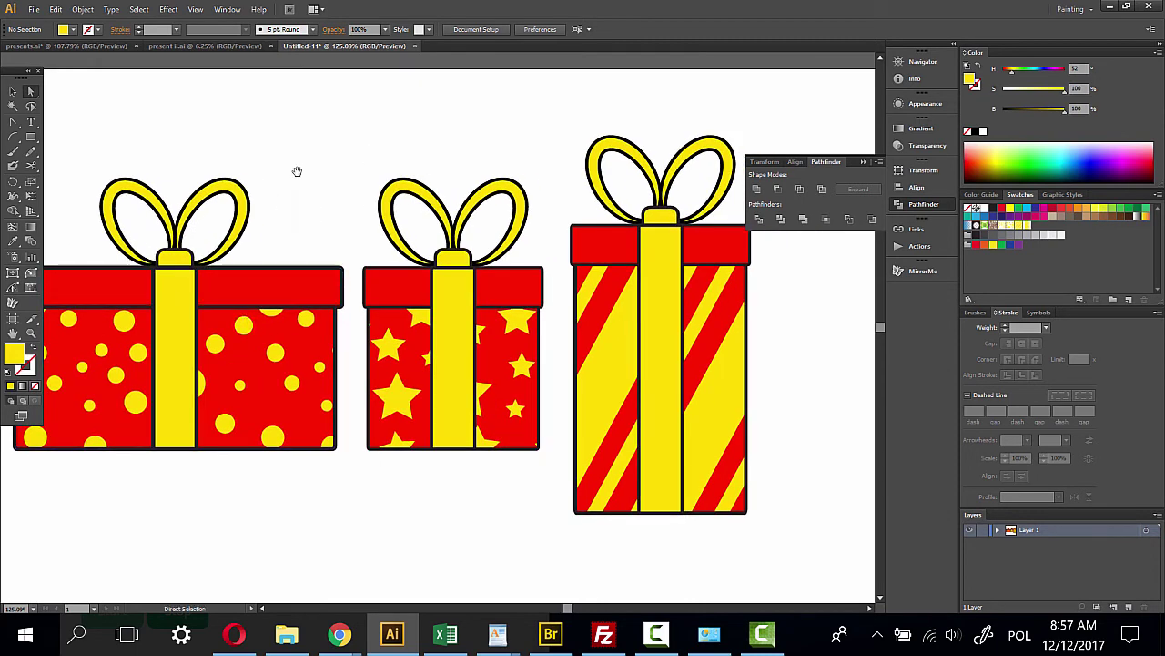
{"action": "mouse_move", "coordinate": [297, 171]}
{"action": "left_mouse_down"}
{"action": "mouse_move", "coordinate": [369, 166]}
{"action": "mouse_move", "coordinate": [348, 174]}
{"action": "left_mouse_up"}
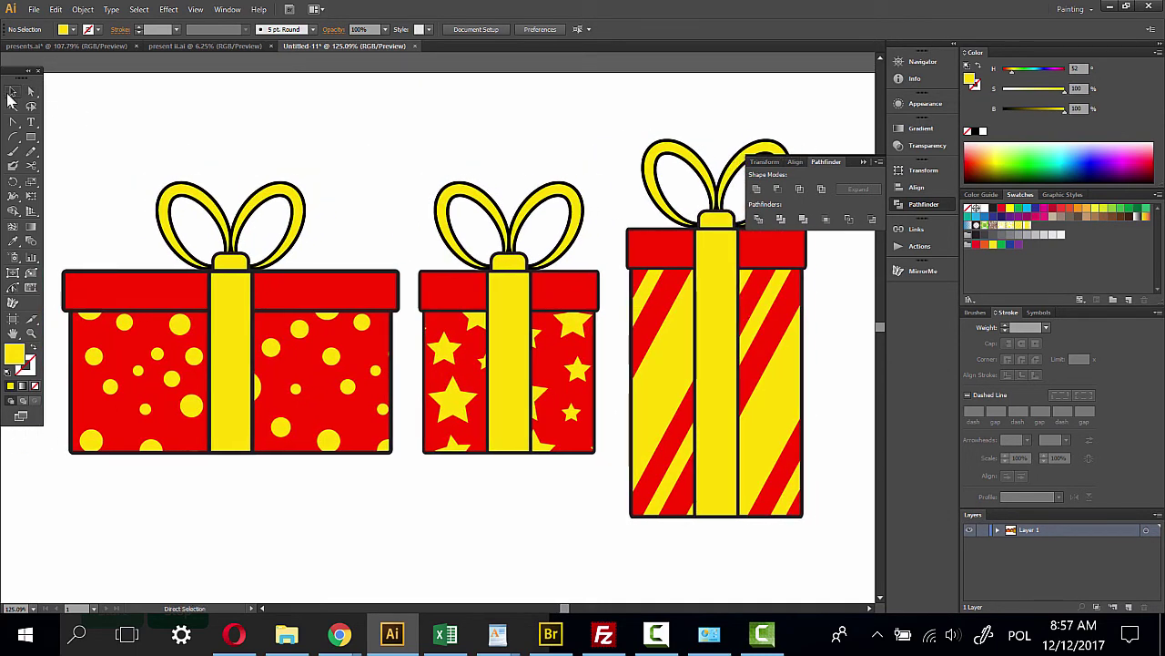
{"action": "left_click", "coordinate": [12, 92]}
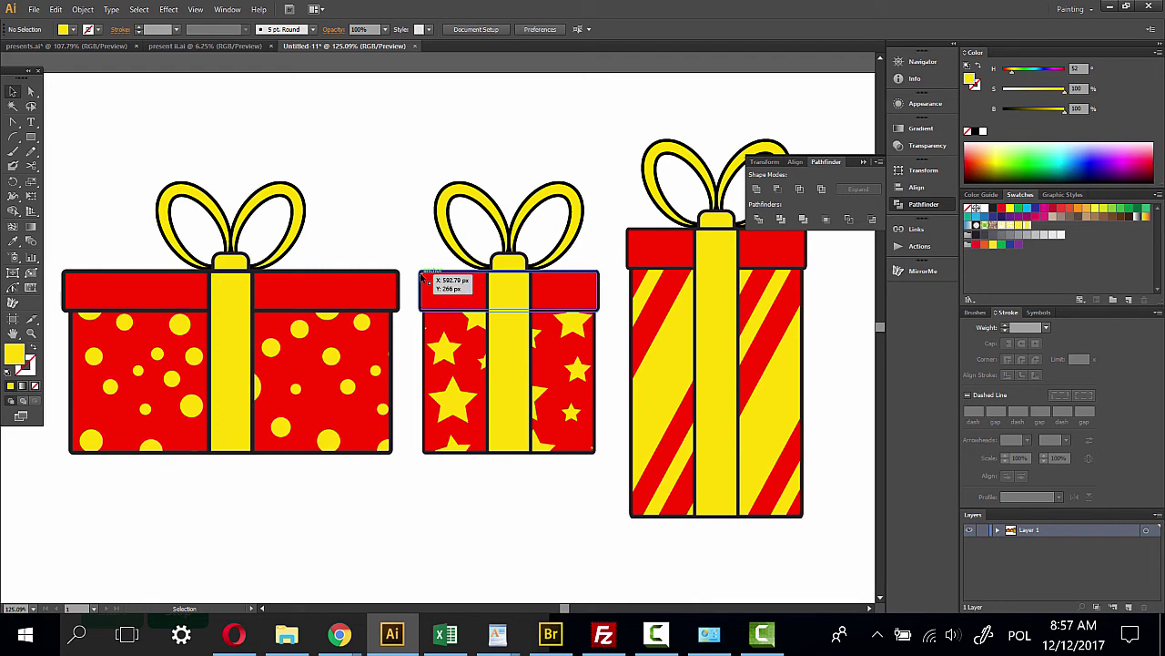
{"action": "left_click", "coordinate": [317, 361]}
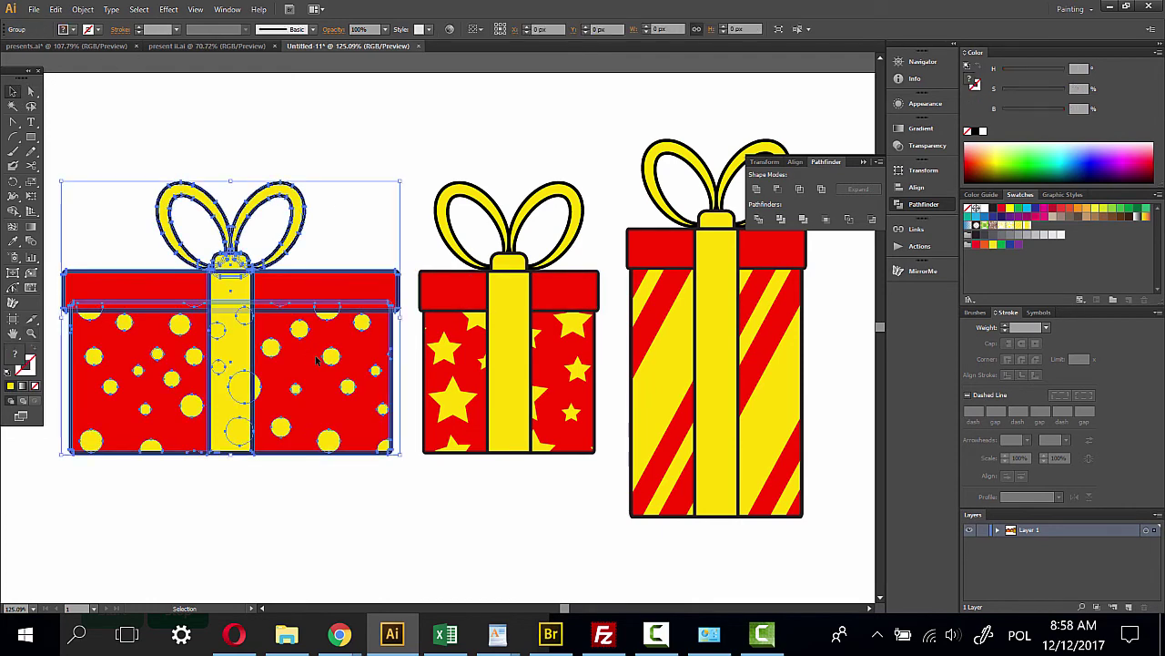
{"action": "right_click", "coordinate": [316, 360]}
{"action": "left_click", "coordinate": [369, 434]}
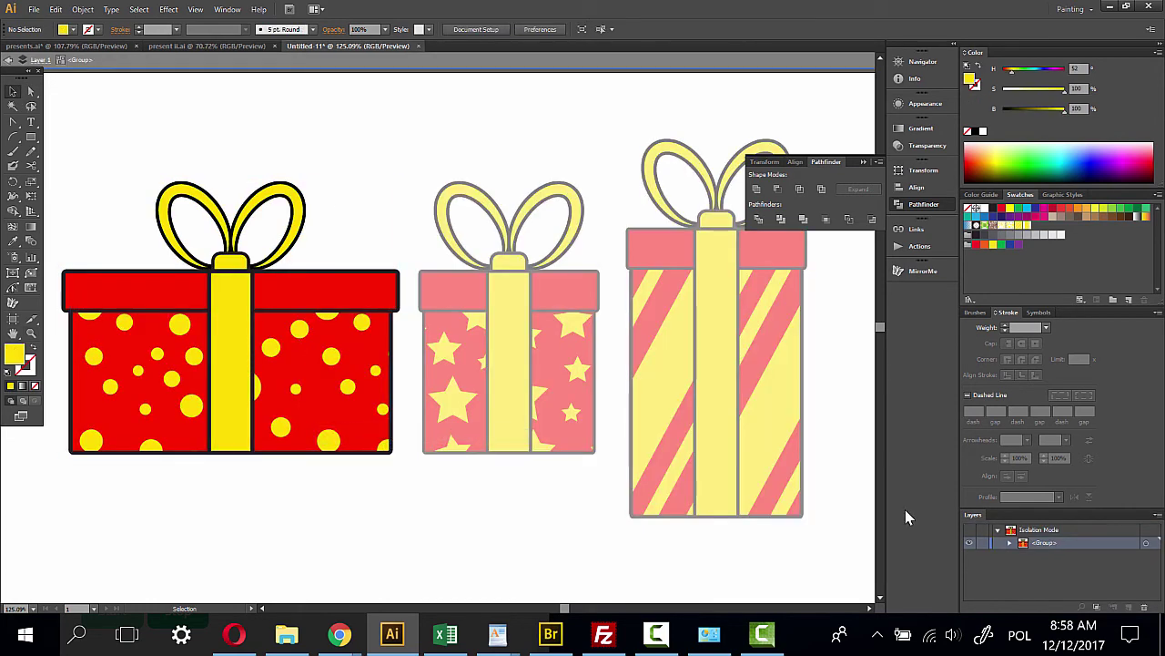
Target the yellow dots group in Layers and recolour it with the box's red
{"action": "left_click", "coordinate": [1009, 542]}
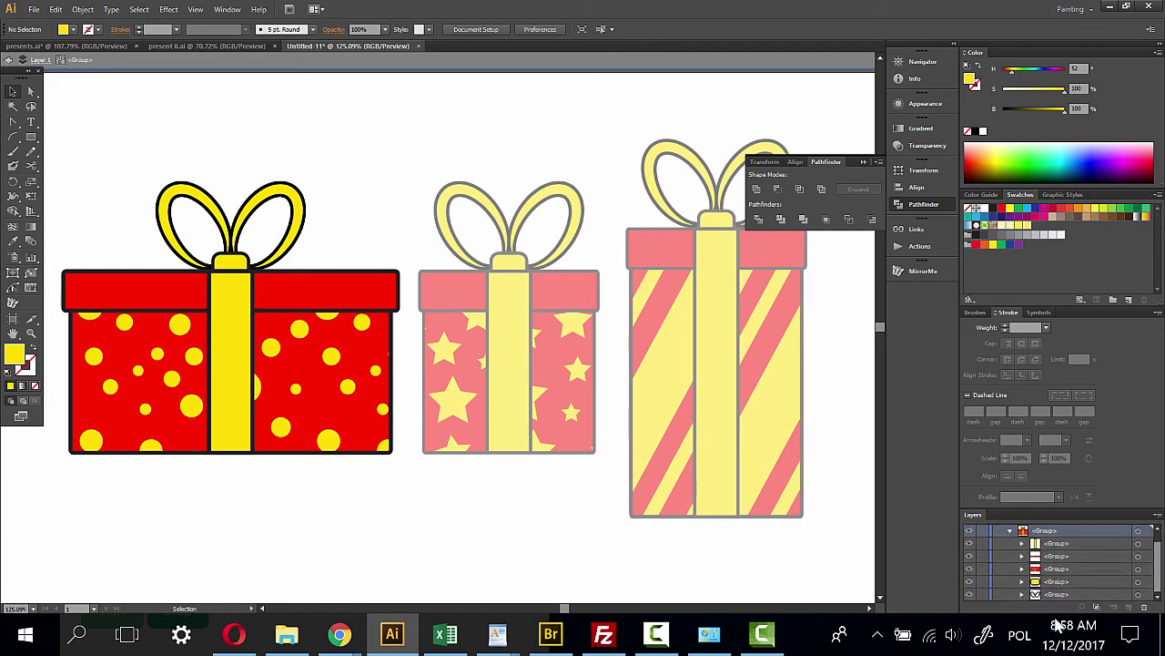
{"action": "left_click", "coordinate": [1139, 544]}
{"action": "left_click", "coordinate": [1138, 556]}
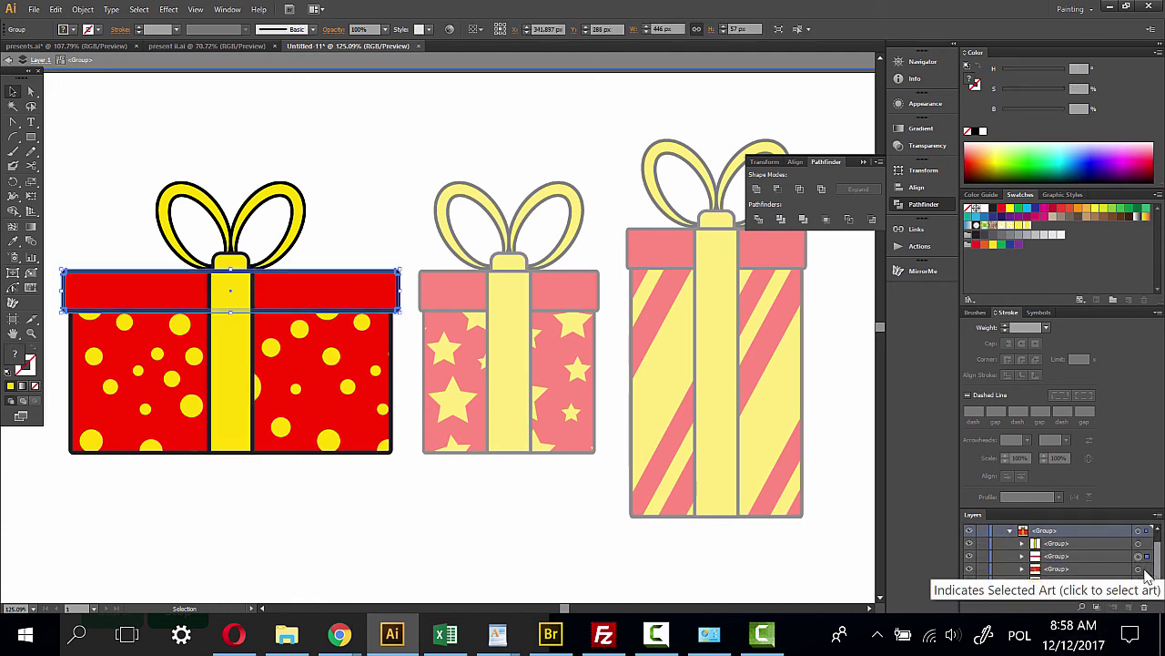
{"action": "left_click", "coordinate": [1022, 568]}
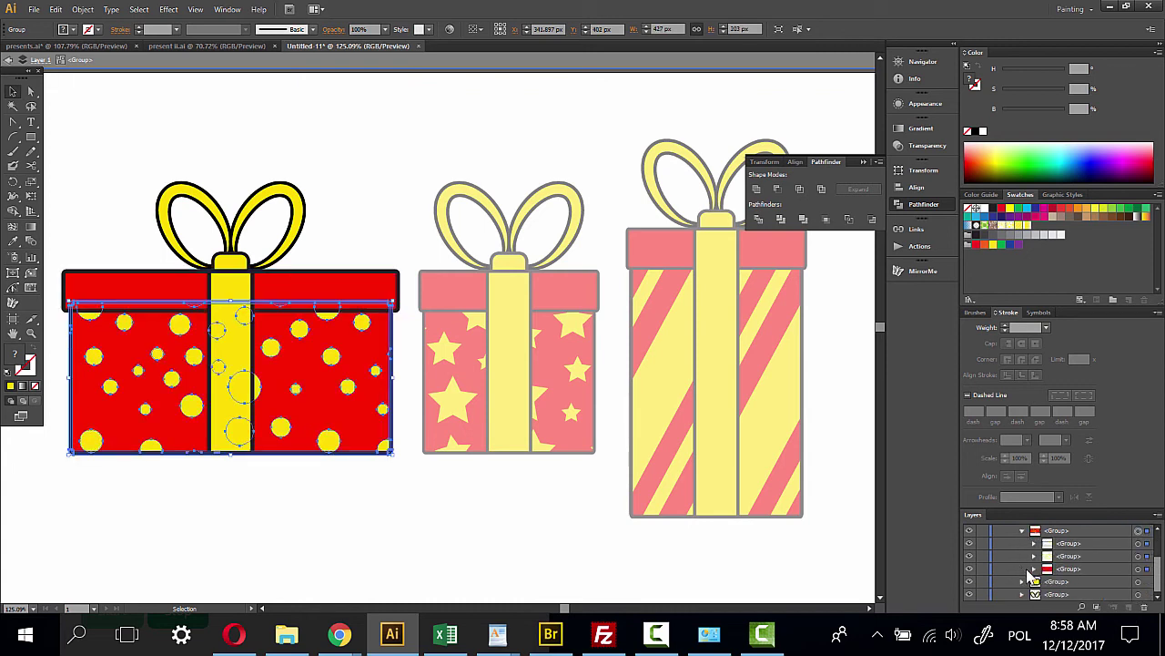
{"action": "left_click", "coordinate": [1138, 556]}
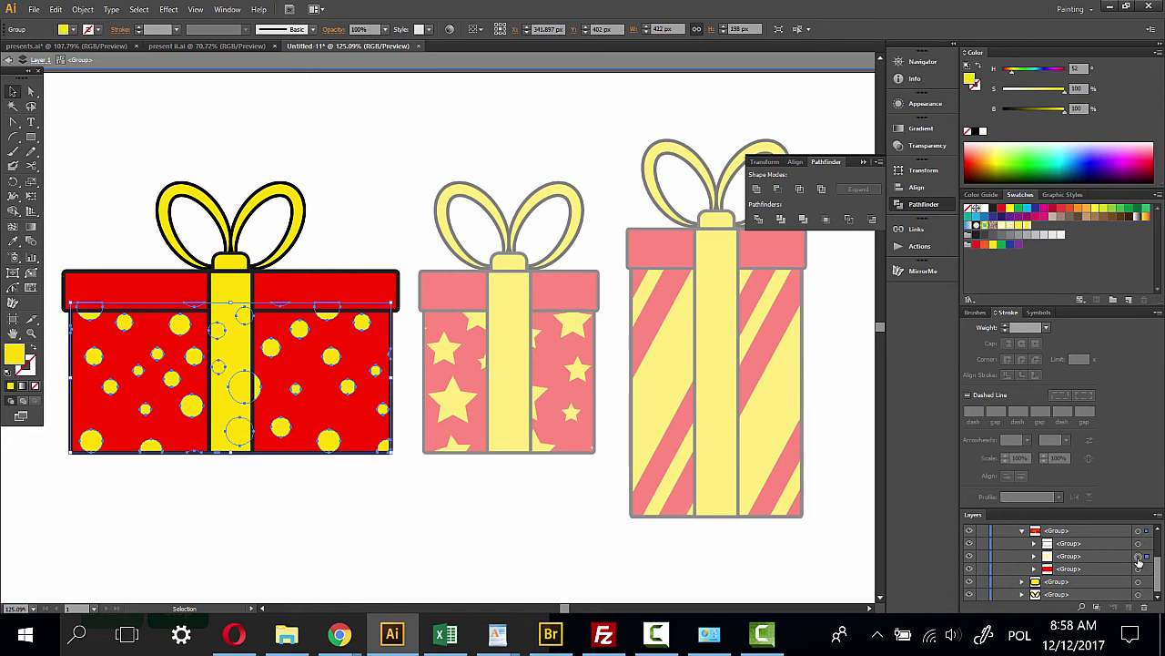
{"action": "left_click", "coordinate": [12, 241]}
{"action": "left_click", "coordinate": [102, 273]}
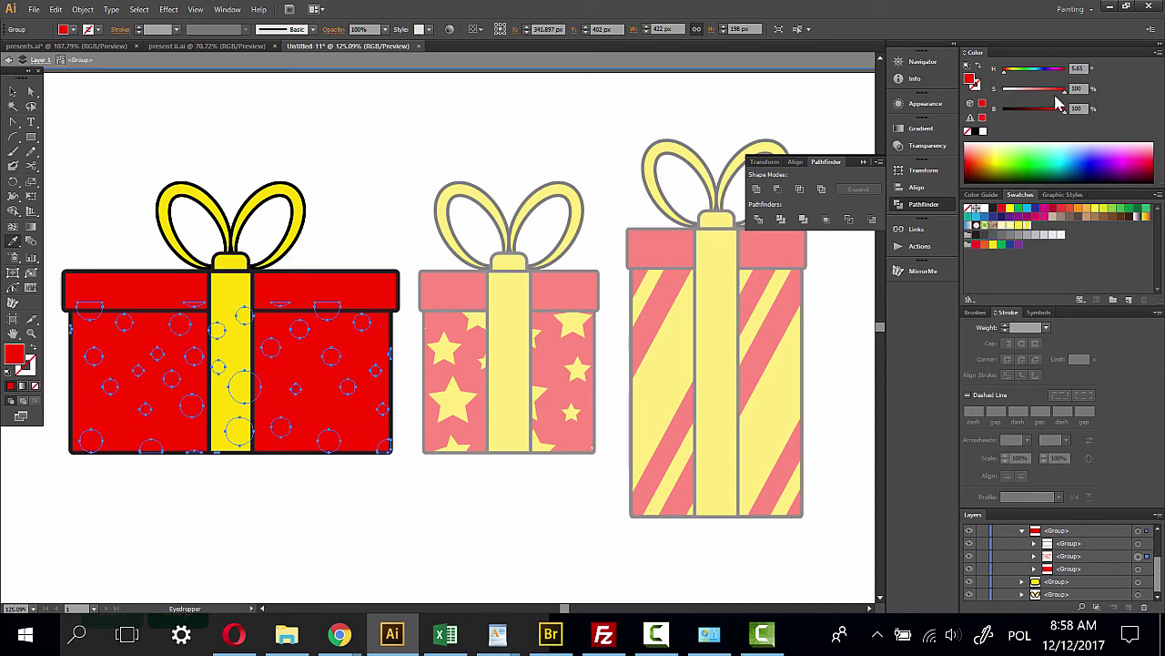
Lower the red box dots' saturation to about 64% for soft pink, then deselect
{"action": "left_click_drag", "start_coordinate": [1048, 91], "coordinate": [1044, 91]}
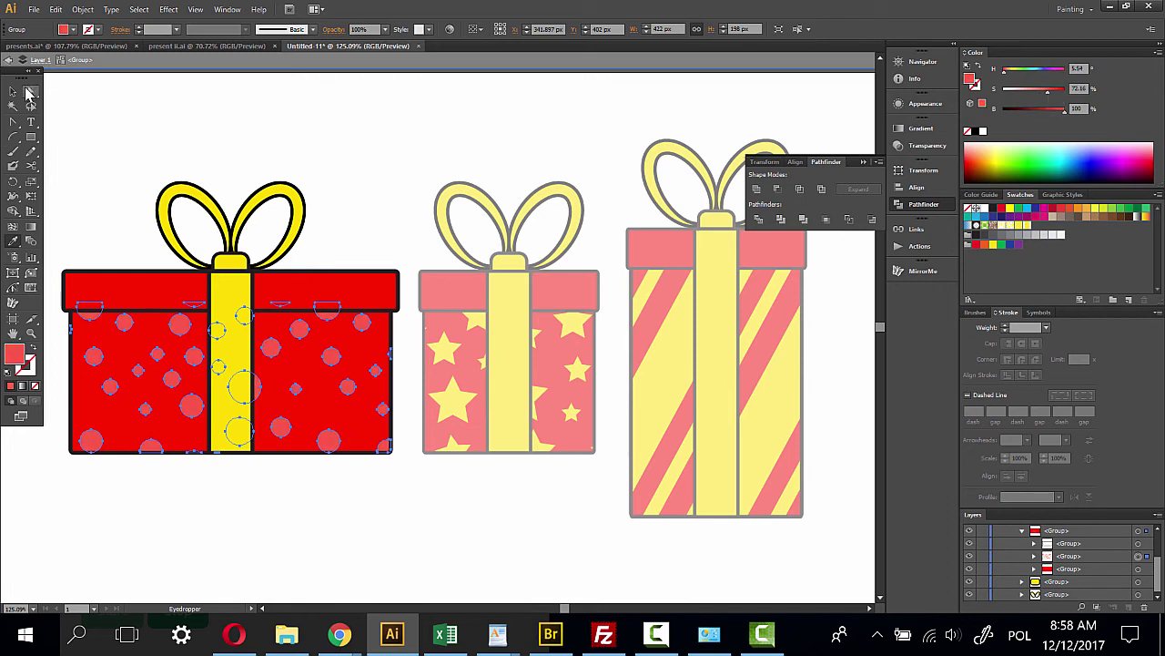
{"action": "left_click", "coordinate": [13, 91]}
{"action": "left_click", "coordinate": [151, 143]}
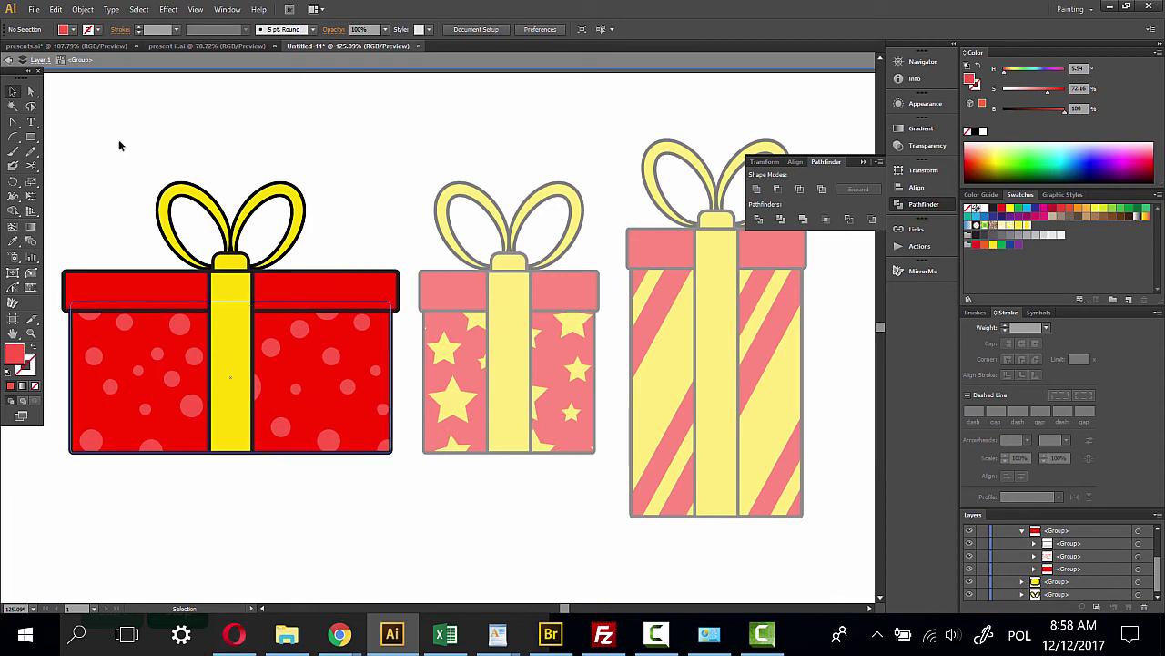
Leave the red gift's isolation and isolate the middle star gift group
{"action": "left_click", "coordinate": [8, 60]}
{"action": "left_click", "coordinate": [8, 60]}
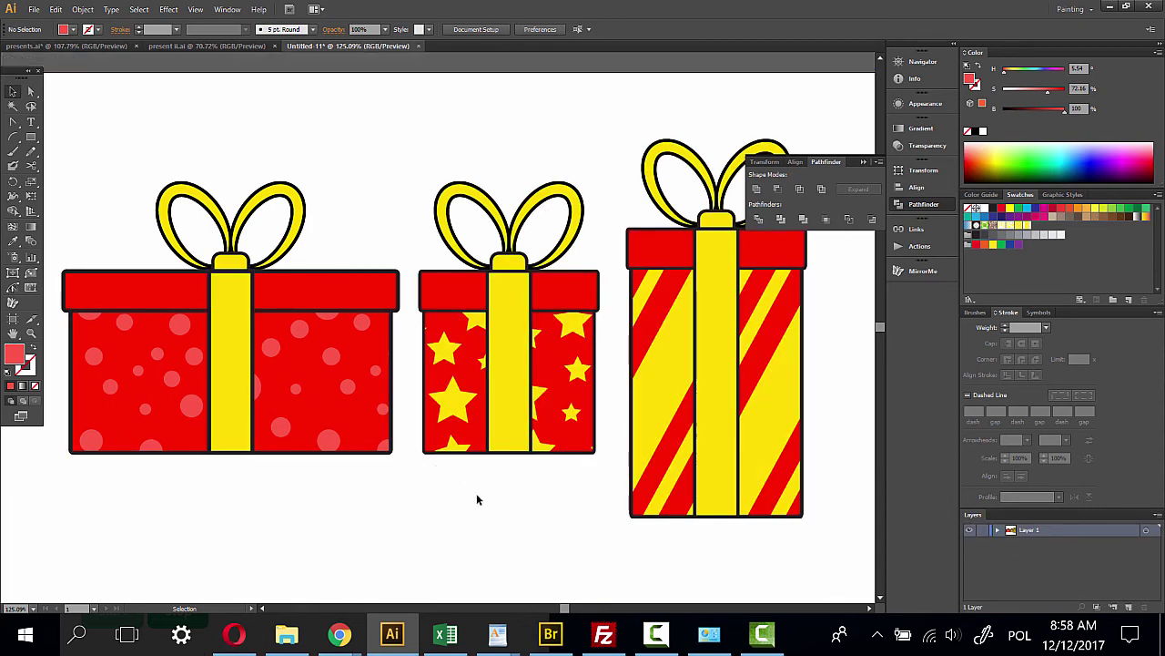
{"action": "left_click", "coordinate": [538, 301]}
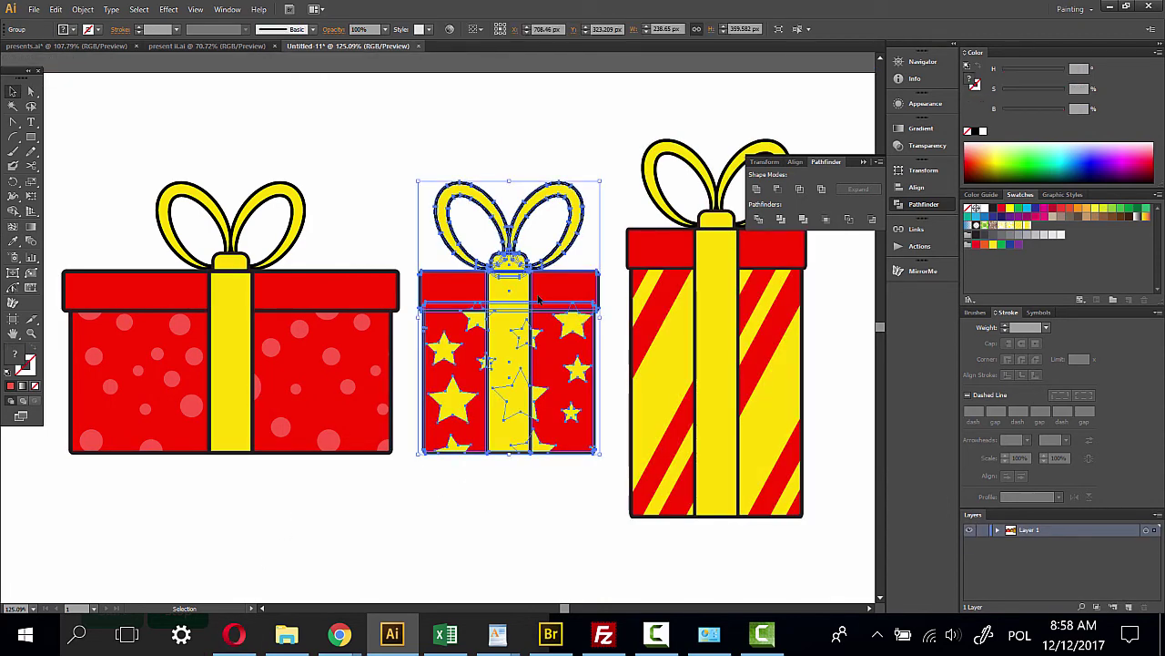
{"action": "right_click", "coordinate": [539, 300]}
{"action": "left_click", "coordinate": [550, 370]}
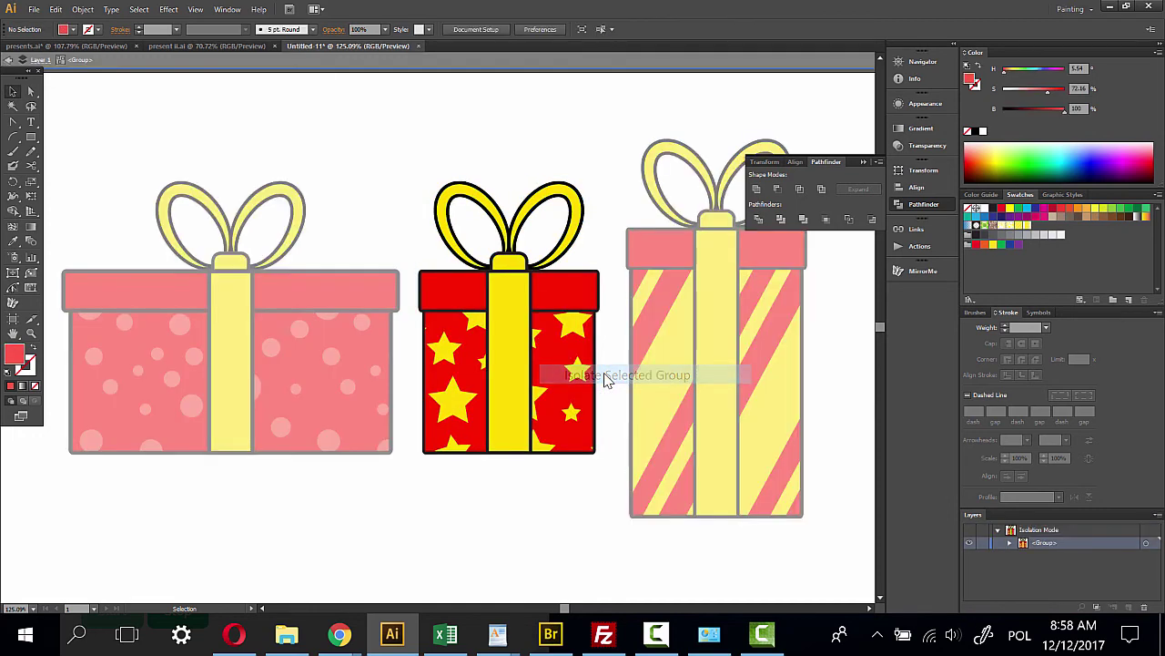
{"action": "left_click", "coordinate": [1010, 542]}
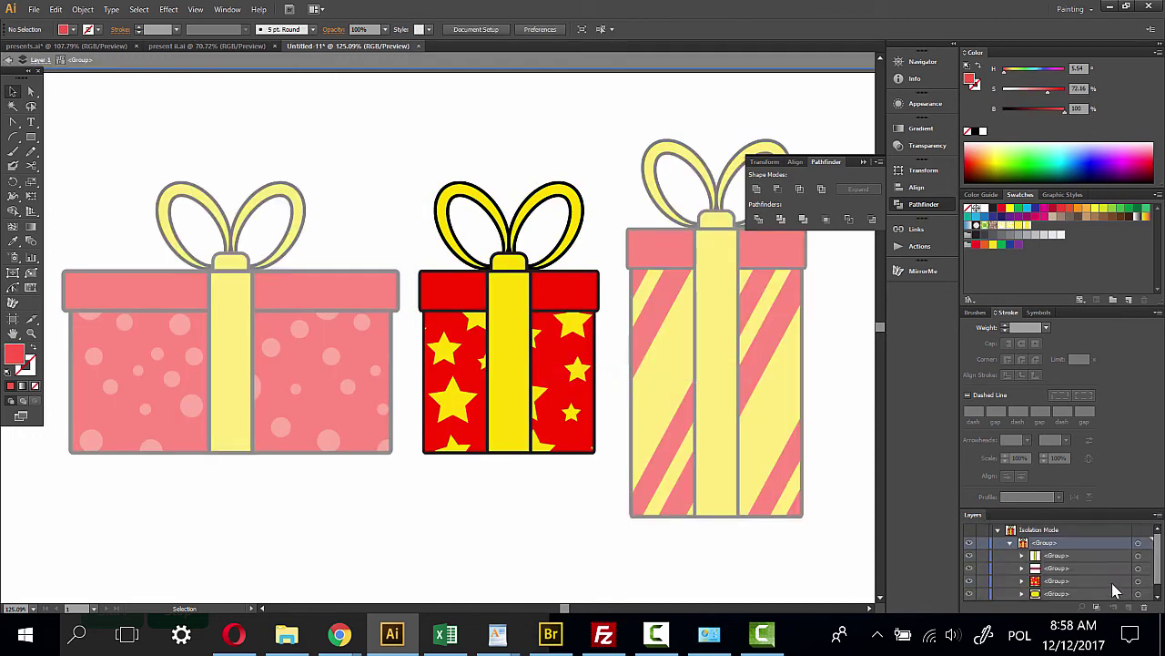
{"action": "left_click", "coordinate": [1139, 582]}
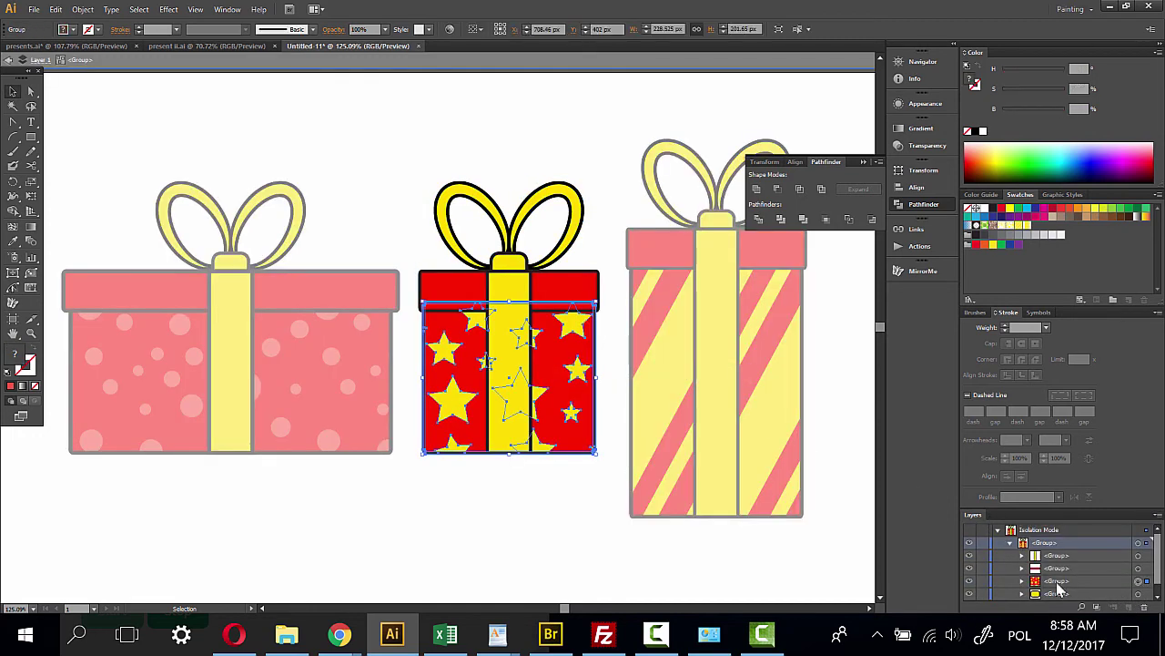
{"action": "left_click", "coordinate": [1145, 569]}
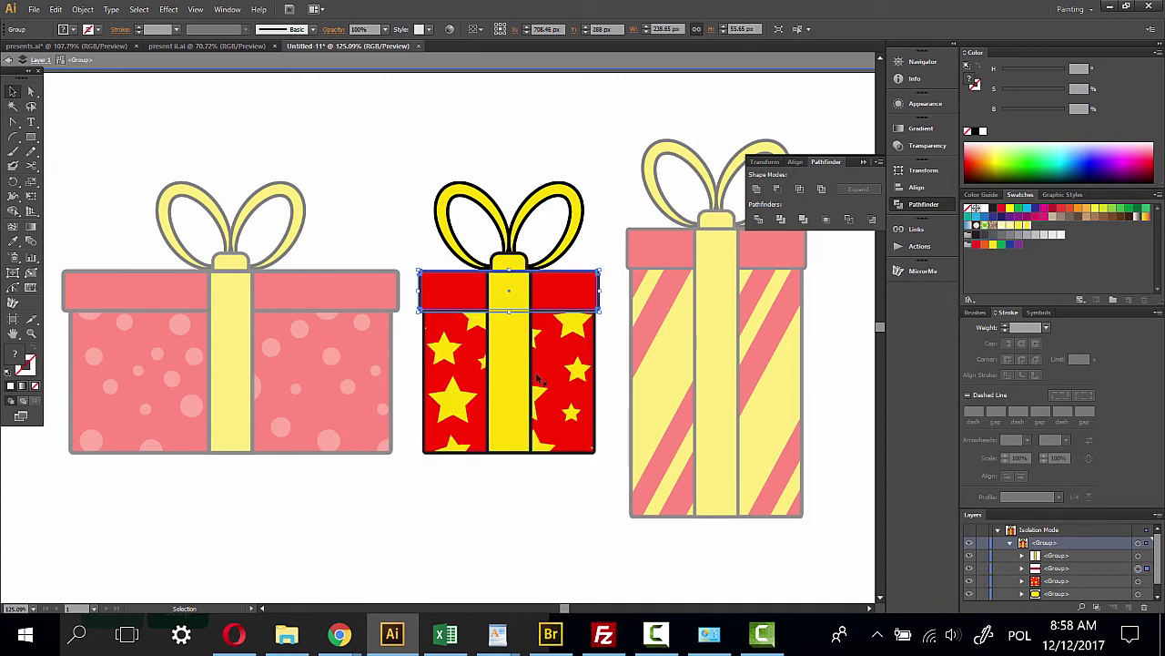
Set the star gift's lid to green in the Color panel
{"action": "left_click", "coordinate": [31, 91]}
{"action": "left_click", "coordinate": [416, 261]}
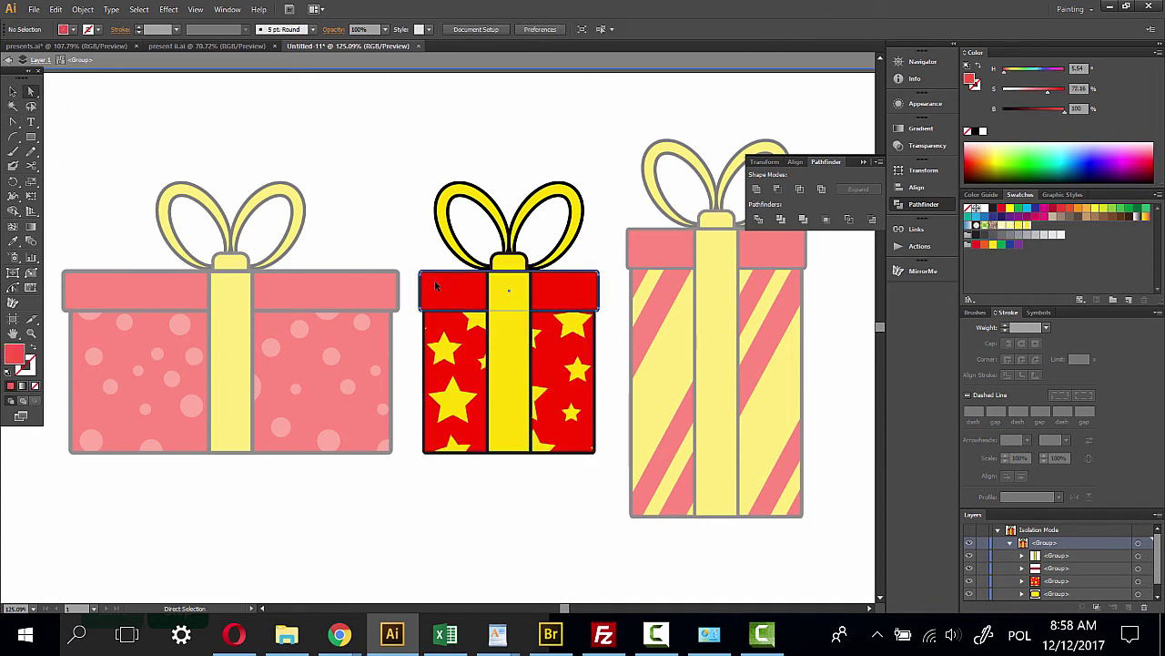
{"action": "left_click", "coordinate": [435, 285]}
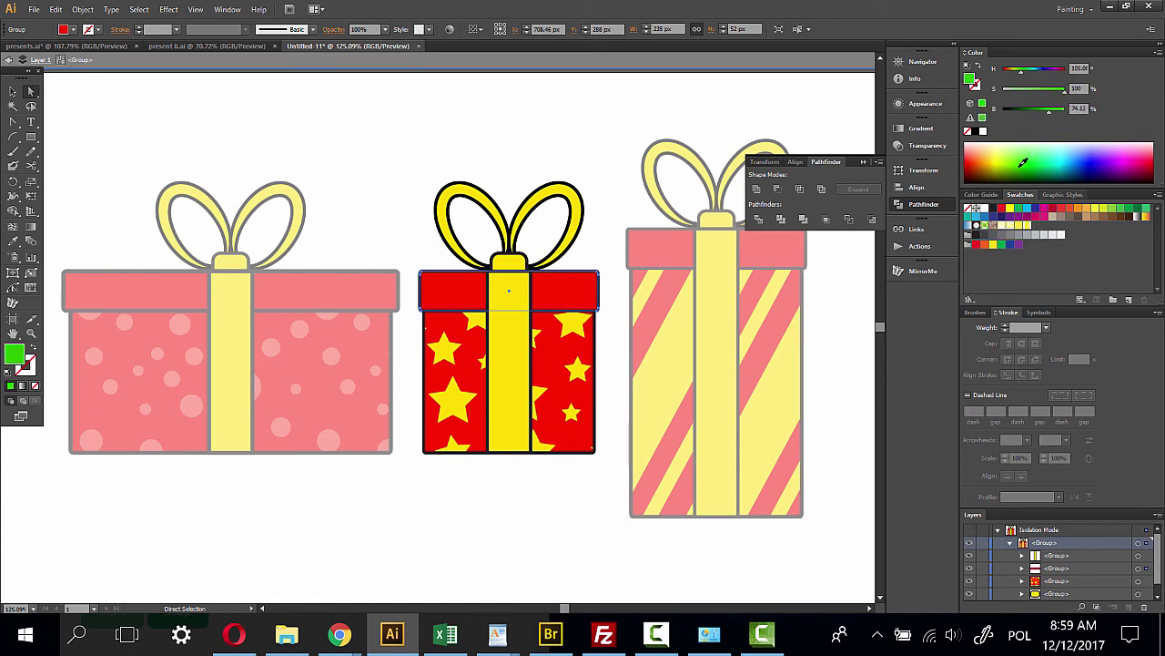
{"action": "left_click_drag", "start_coordinate": [1029, 157], "coordinate": [1023, 162]}
{"action": "left_click", "coordinate": [1021, 73]}
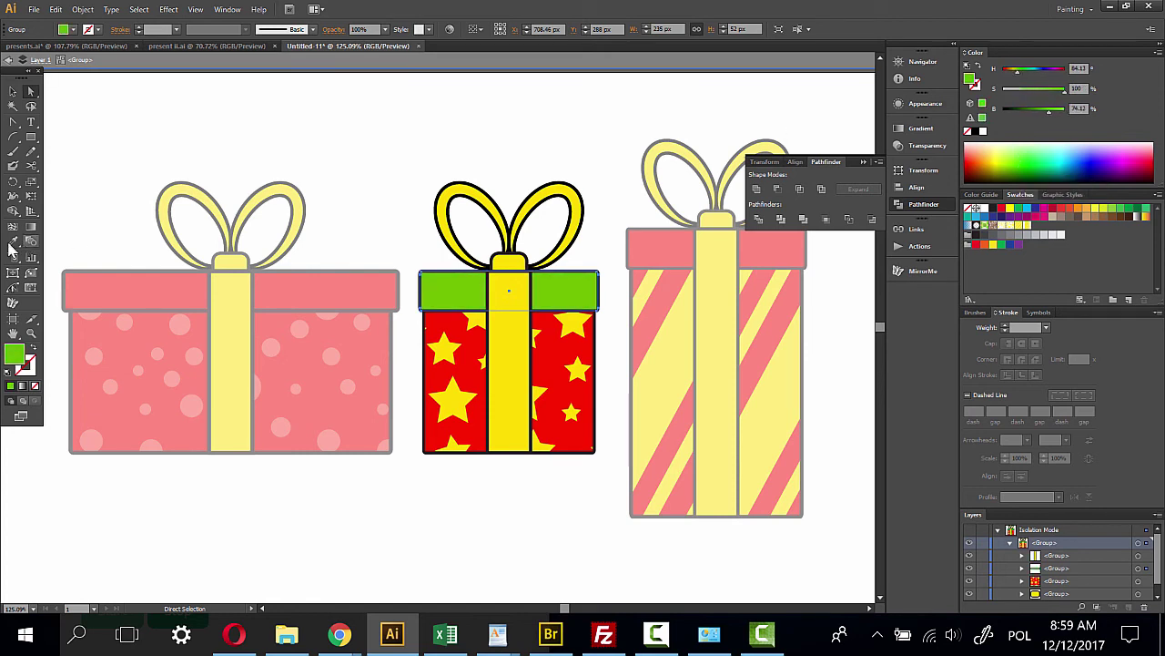
Eyedropper the lid's green onto the star gift's box body
{"action": "left_click", "coordinate": [473, 358], "text": "shift"}
{"action": "left_click", "coordinate": [473, 351]}
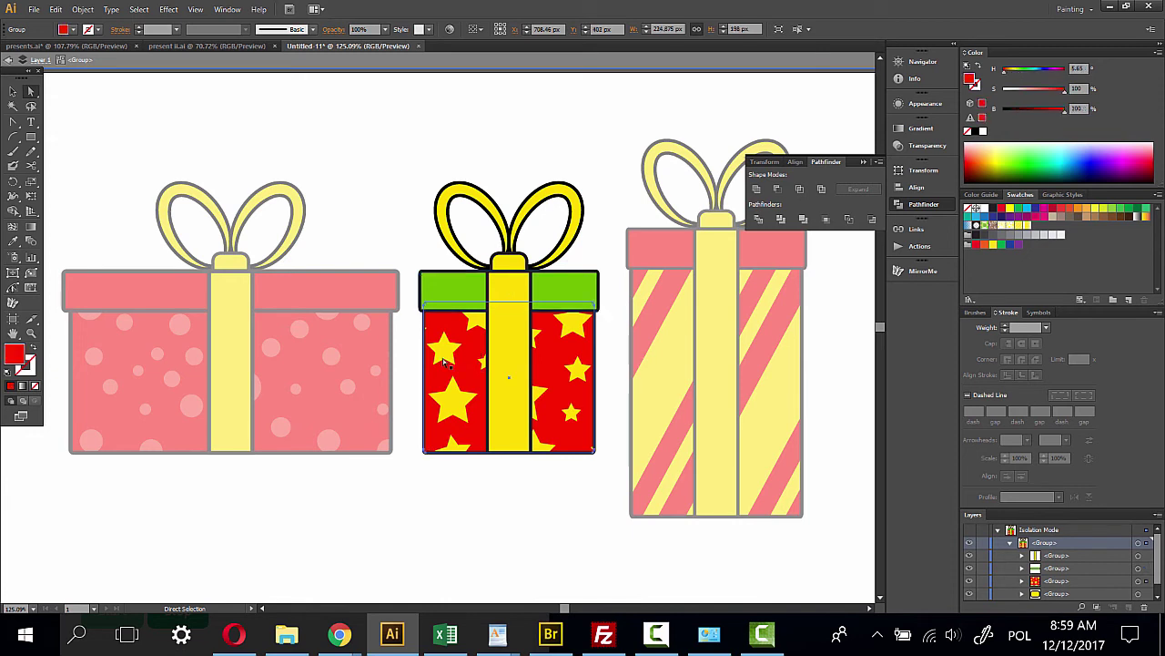
{"action": "left_click", "coordinate": [13, 242]}
{"action": "left_click", "coordinate": [466, 280]}
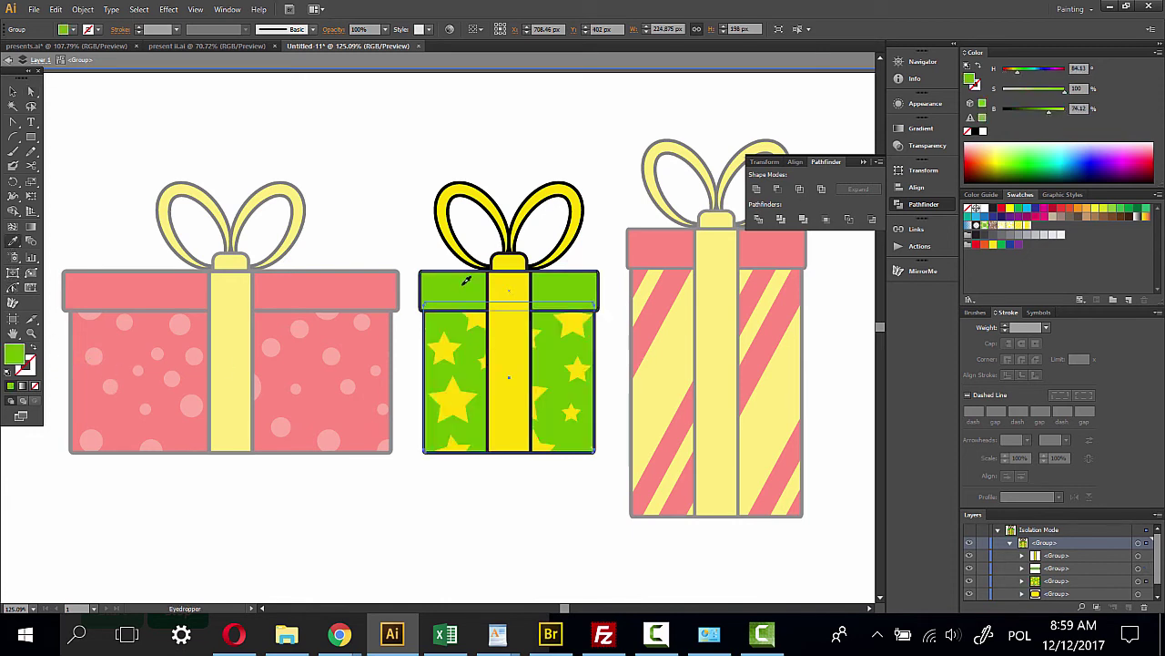
{"action": "left_click", "coordinate": [31, 91]}
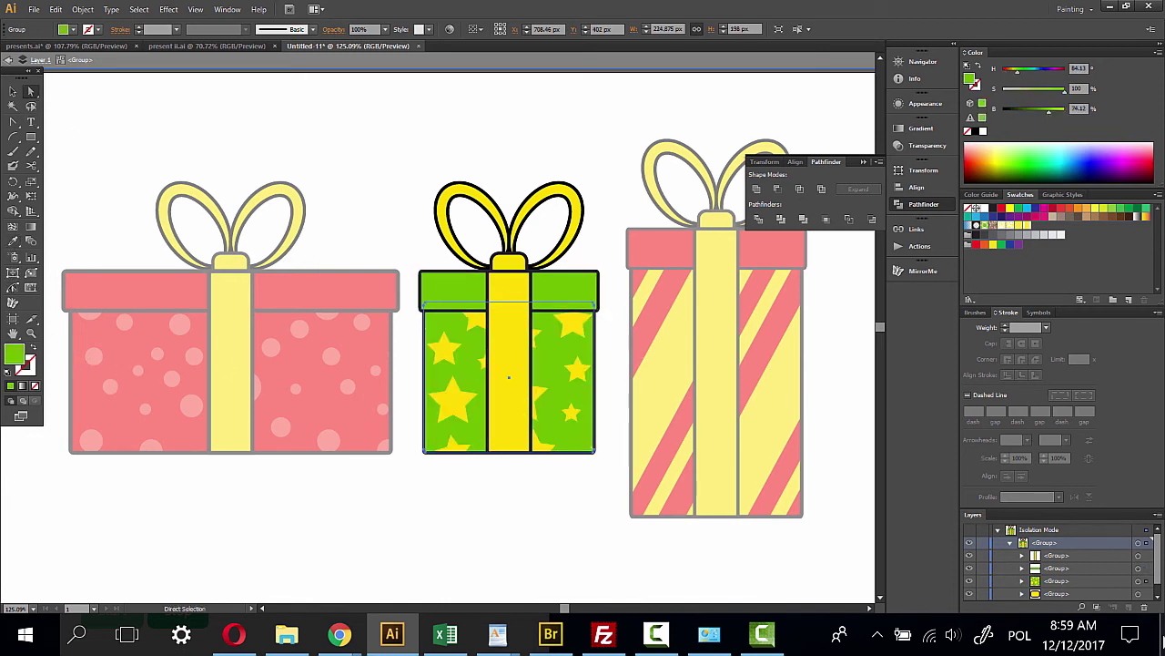
Lower the yellow stars' saturation to about 19% for pale cream, then deselect
{"action": "left_click", "coordinate": [1022, 580]}
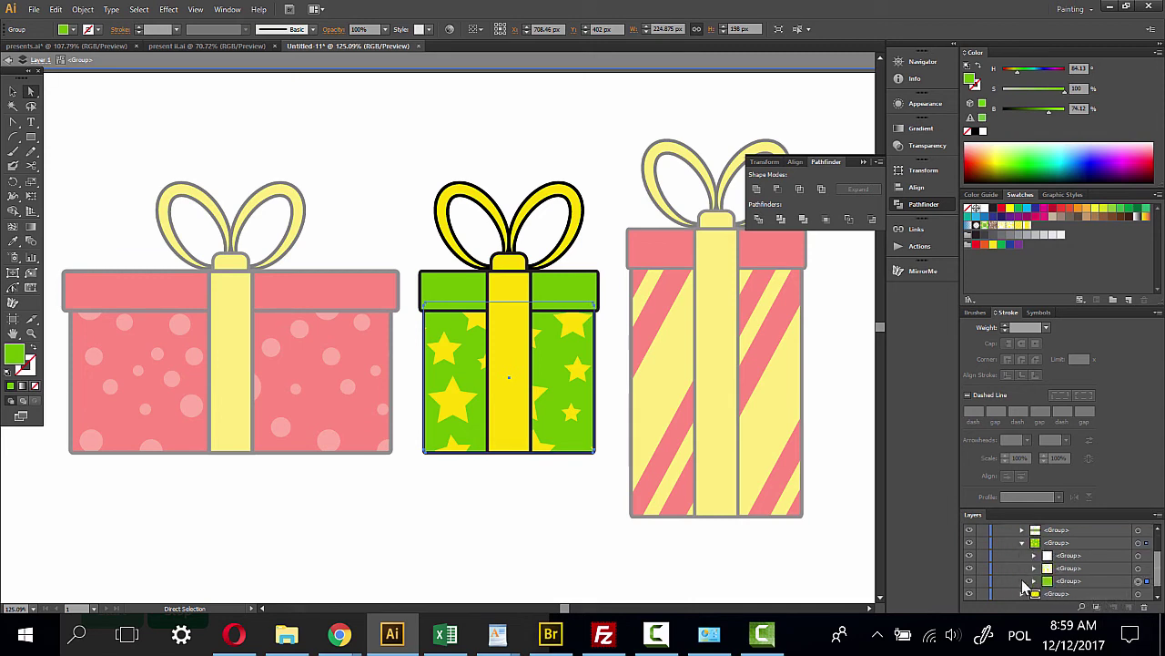
{"action": "left_click", "coordinate": [1138, 568]}
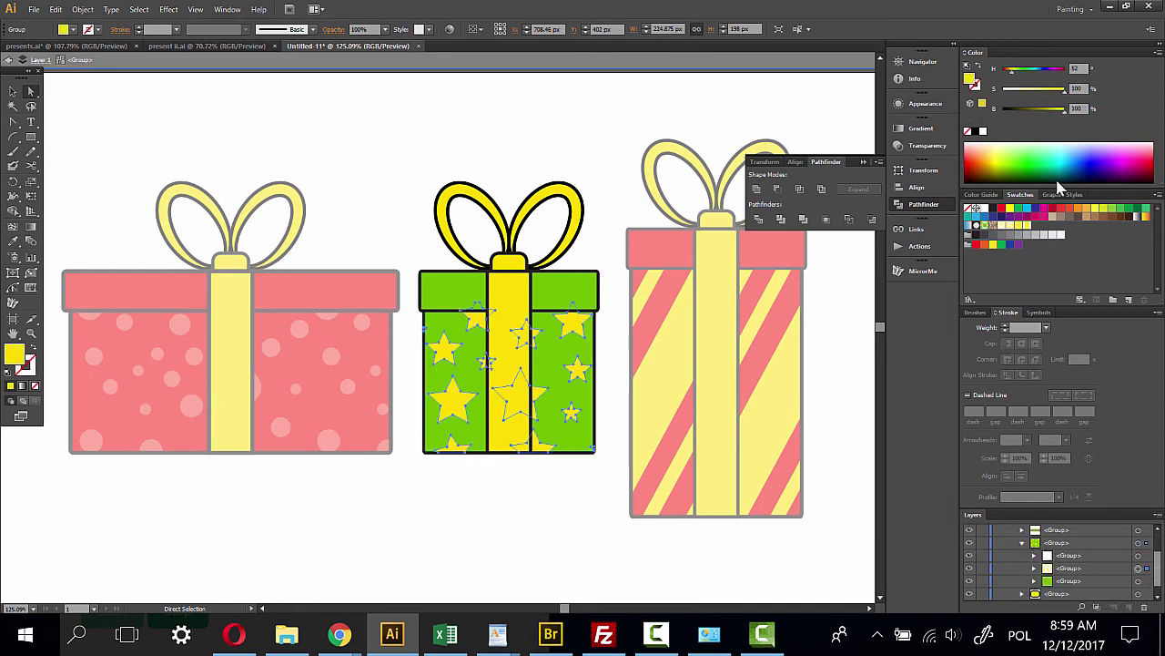
{"action": "left_click_drag", "start_coordinate": [1027, 88], "coordinate": [1005, 74]}
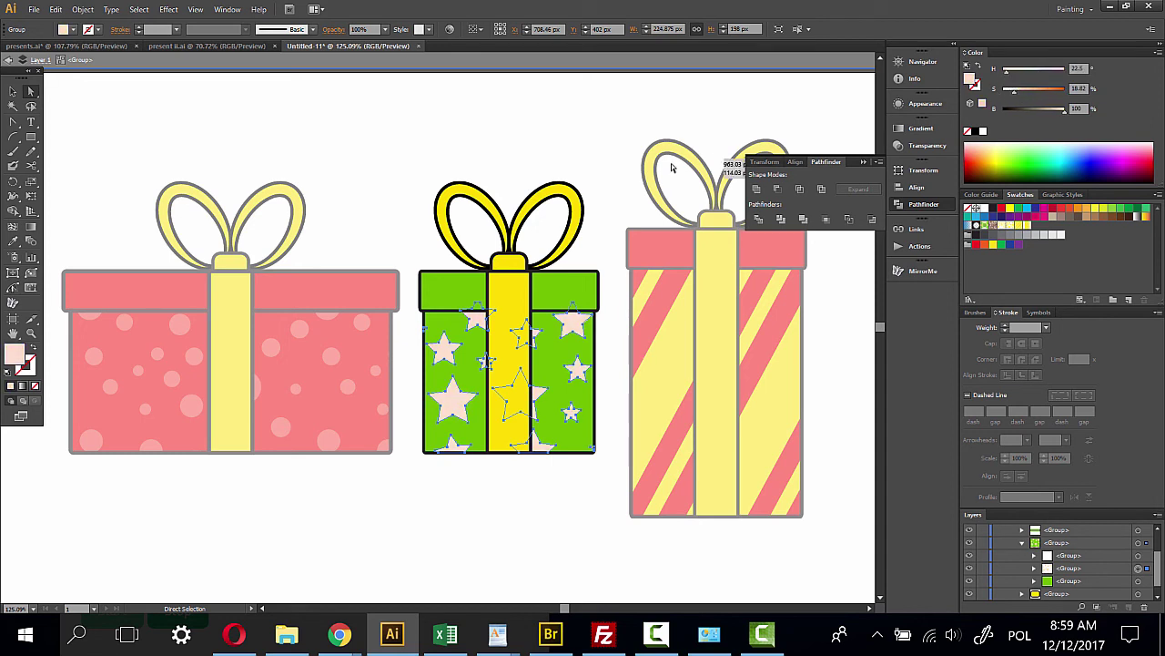
{"action": "left_click", "coordinate": [641, 562]}
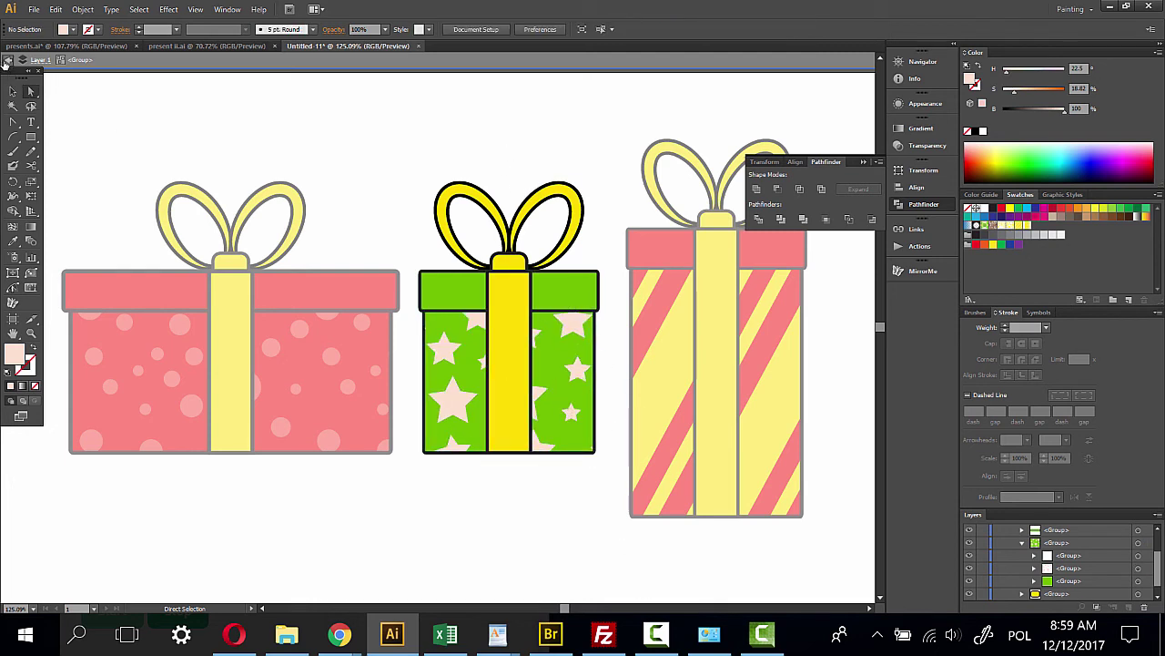
Isolate the striped right gift group and center it in view
{"action": "left_click", "coordinate": [7, 61]}
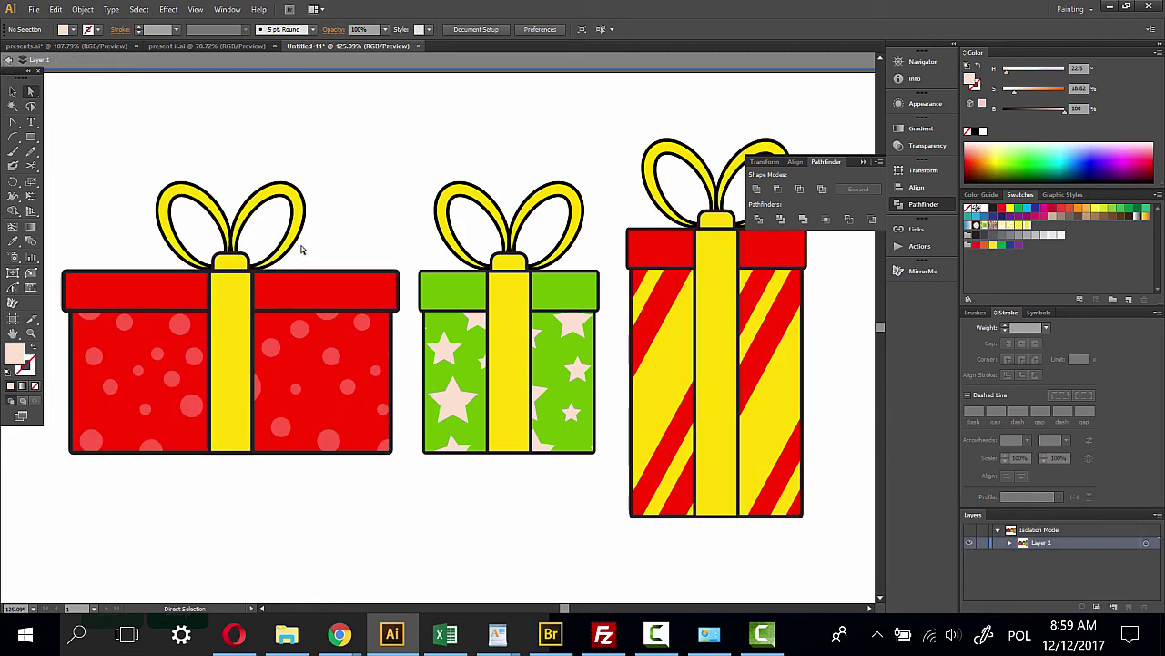
{"action": "left_click", "coordinate": [12, 91]}
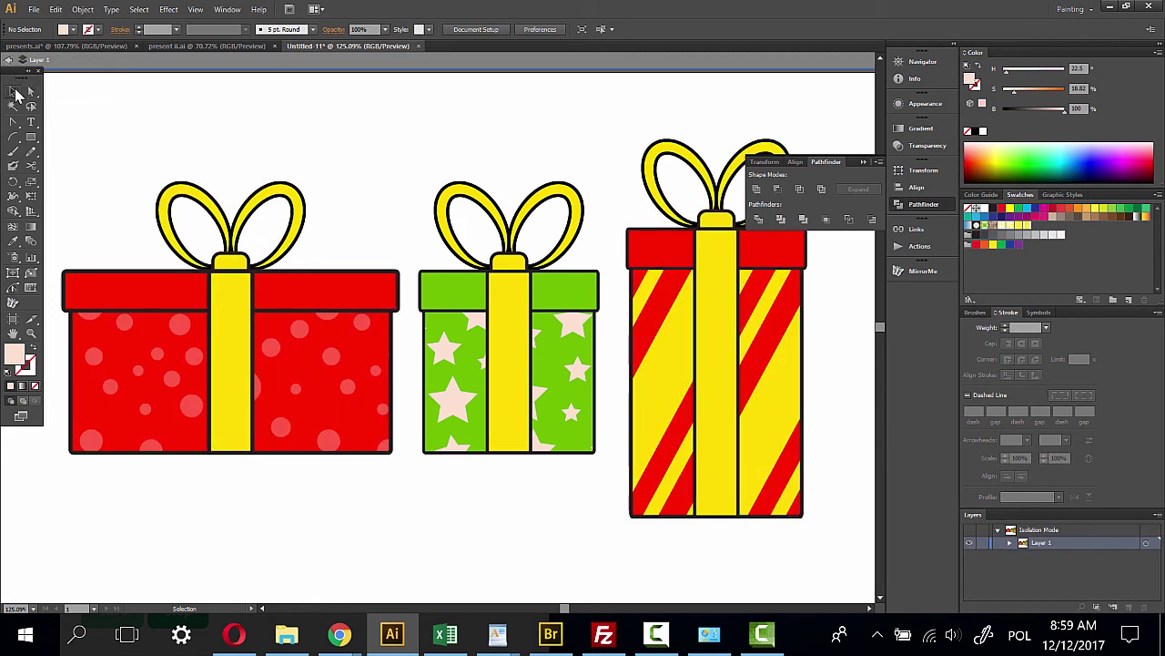
{"action": "left_click", "coordinate": [740, 302]}
{"action": "right_click", "coordinate": [739, 301]}
{"action": "left_click", "coordinate": [801, 399]}
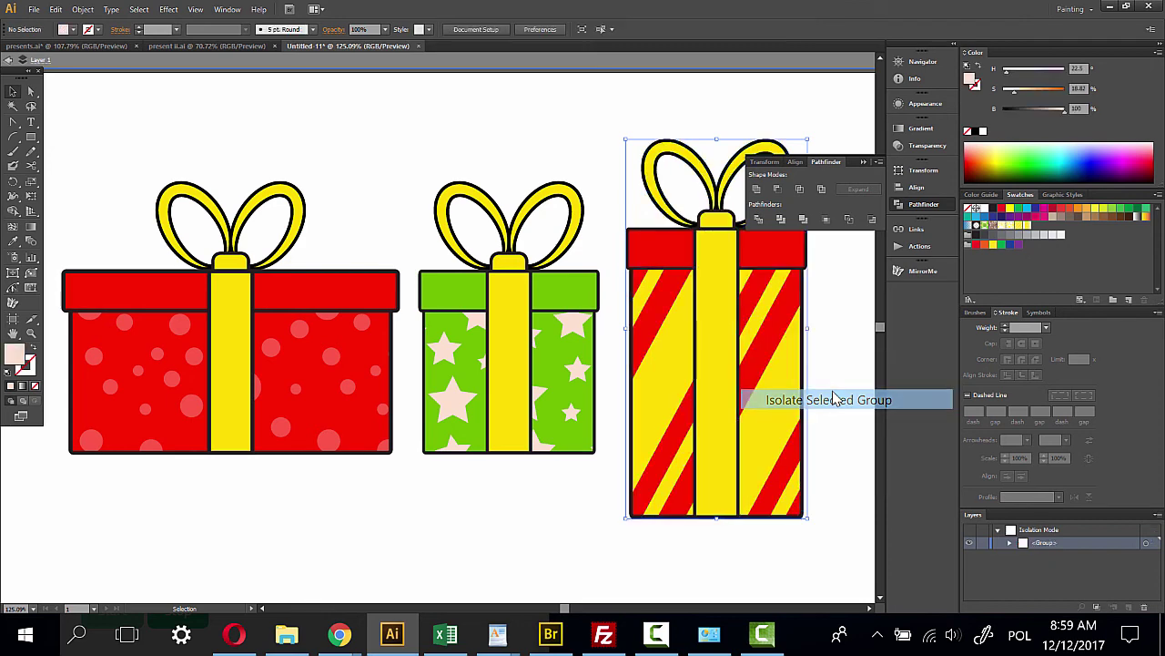
{"action": "left_click_drag", "start_coordinate": [774, 362], "coordinate": [580, 356]}
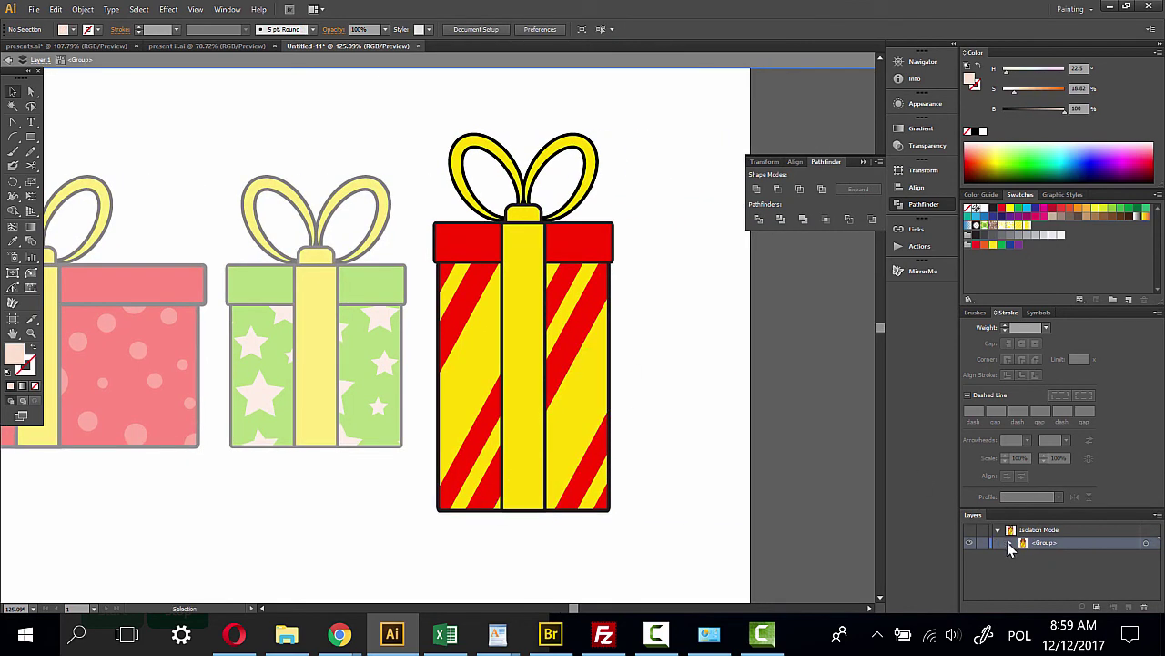
{"action": "left_click", "coordinate": [1010, 544]}
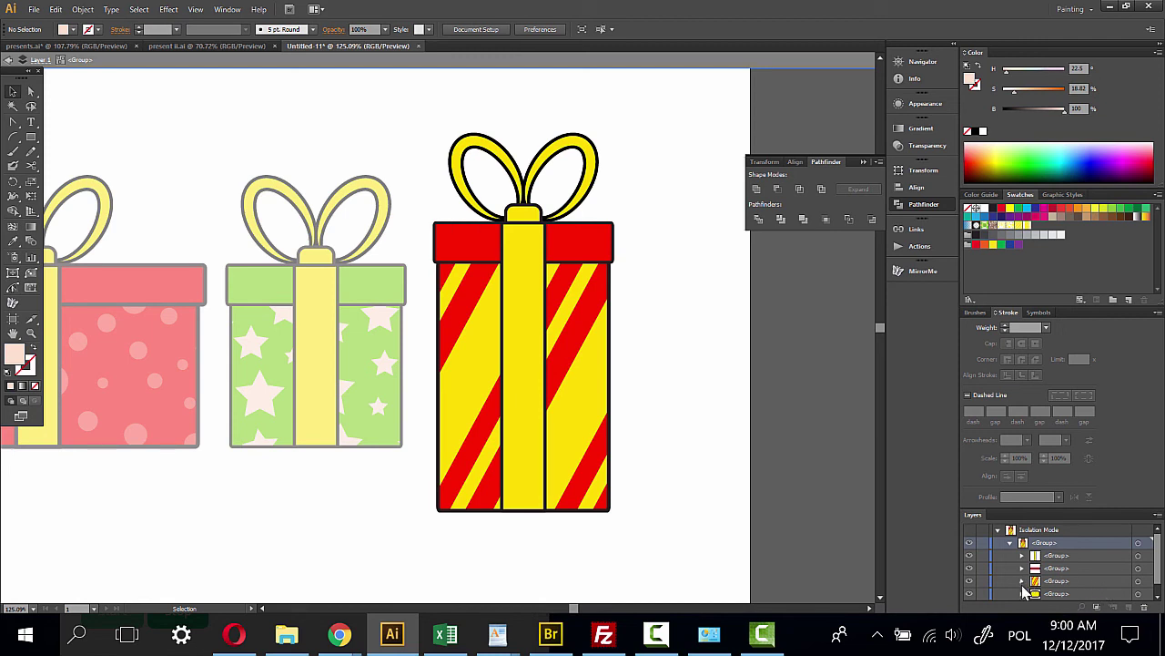
{"action": "left_click", "coordinate": [1023, 581]}
{"action": "scroll", "coordinate": [1101, 590], "scroll_direction": "down", "scroll_amount": 1}
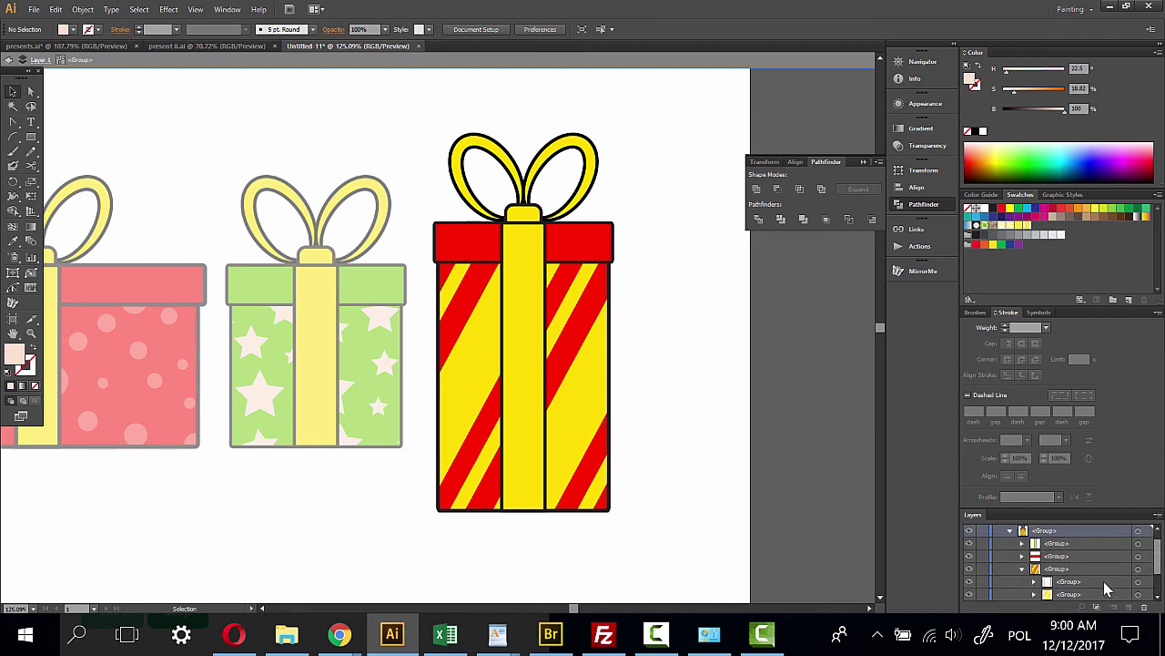
Make the lid band green and eyedropper it onto the red diagonal stripes
{"action": "left_click", "coordinate": [31, 91]}
{"action": "left_click", "coordinate": [471, 239]}
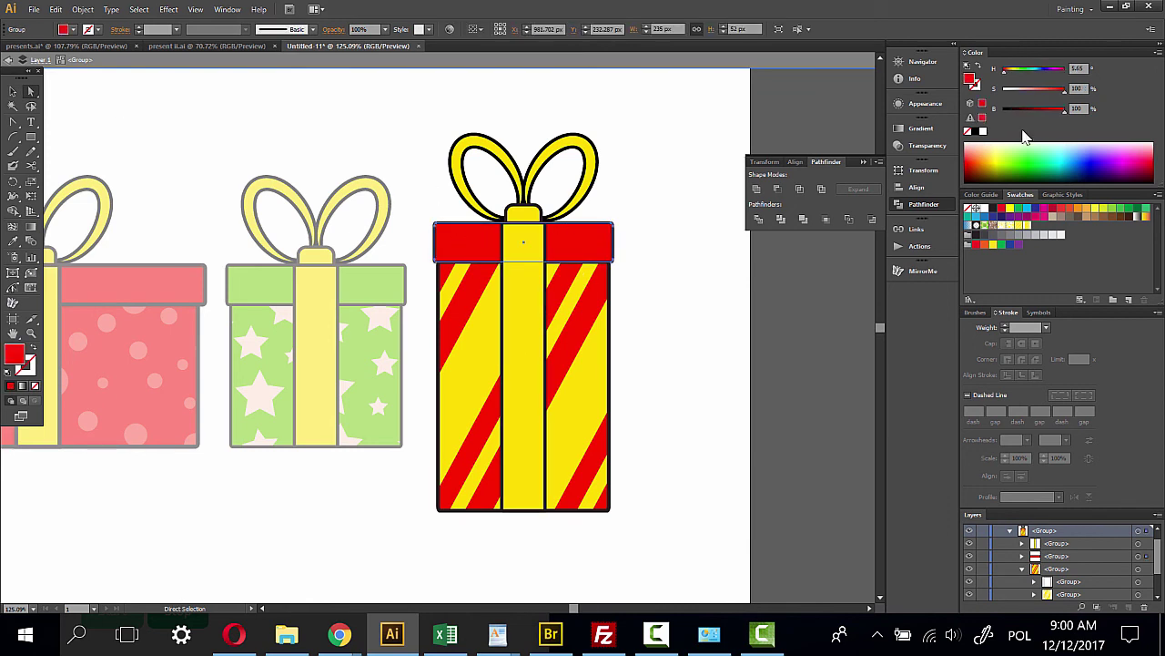
{"action": "left_click", "coordinate": [1029, 166]}
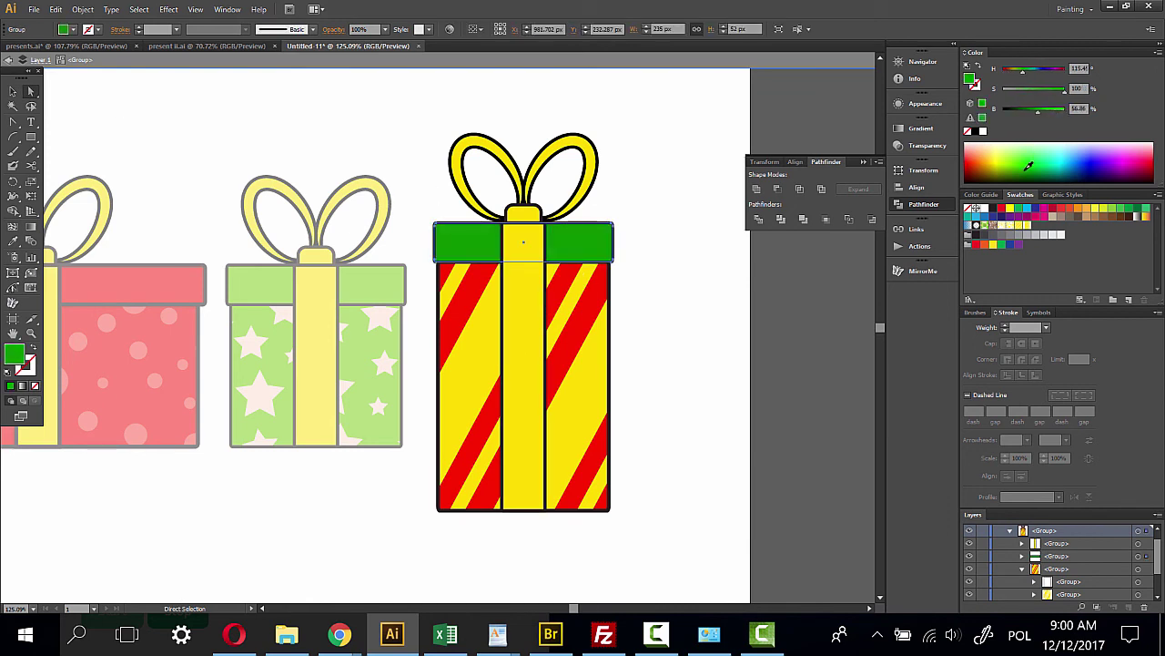
{"action": "left_click", "coordinate": [597, 317]}
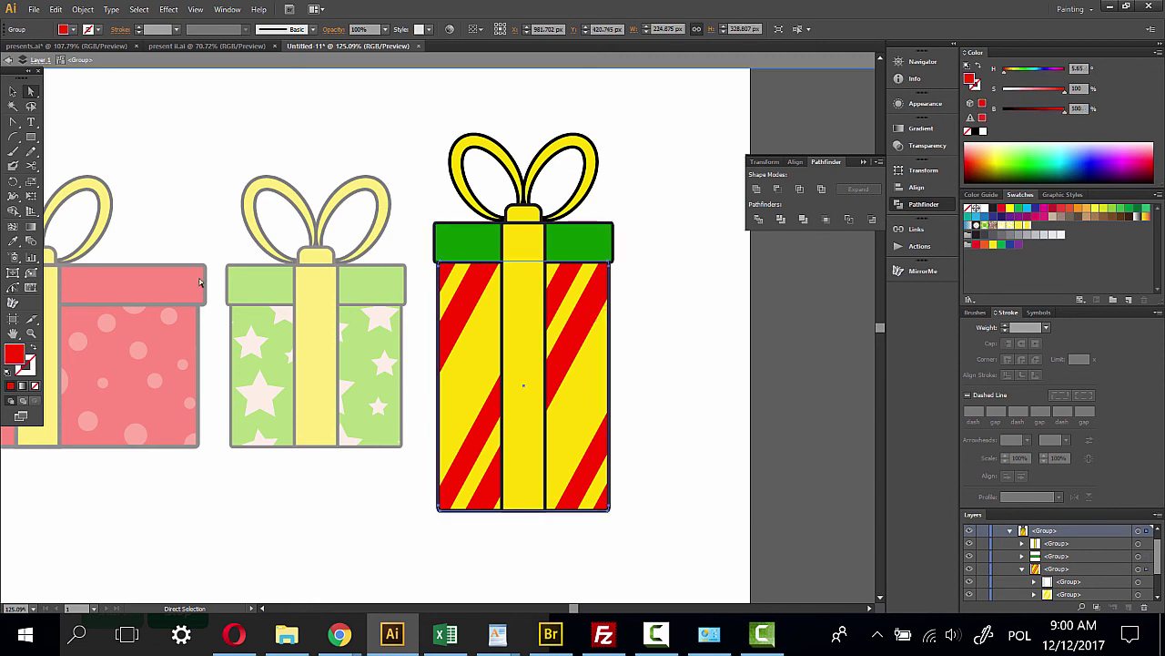
{"action": "left_click", "coordinate": [13, 242]}
{"action": "left_click", "coordinate": [477, 236]}
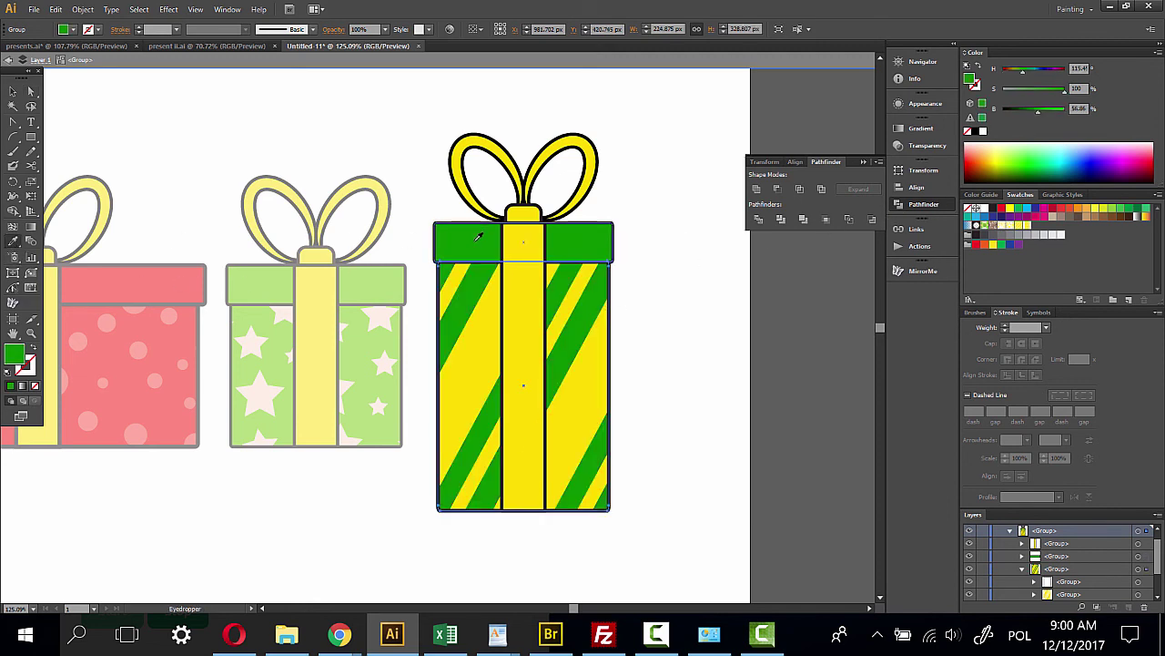
Select the group of yellow stripes in the gift body
{"action": "left_click", "coordinate": [32, 92]}
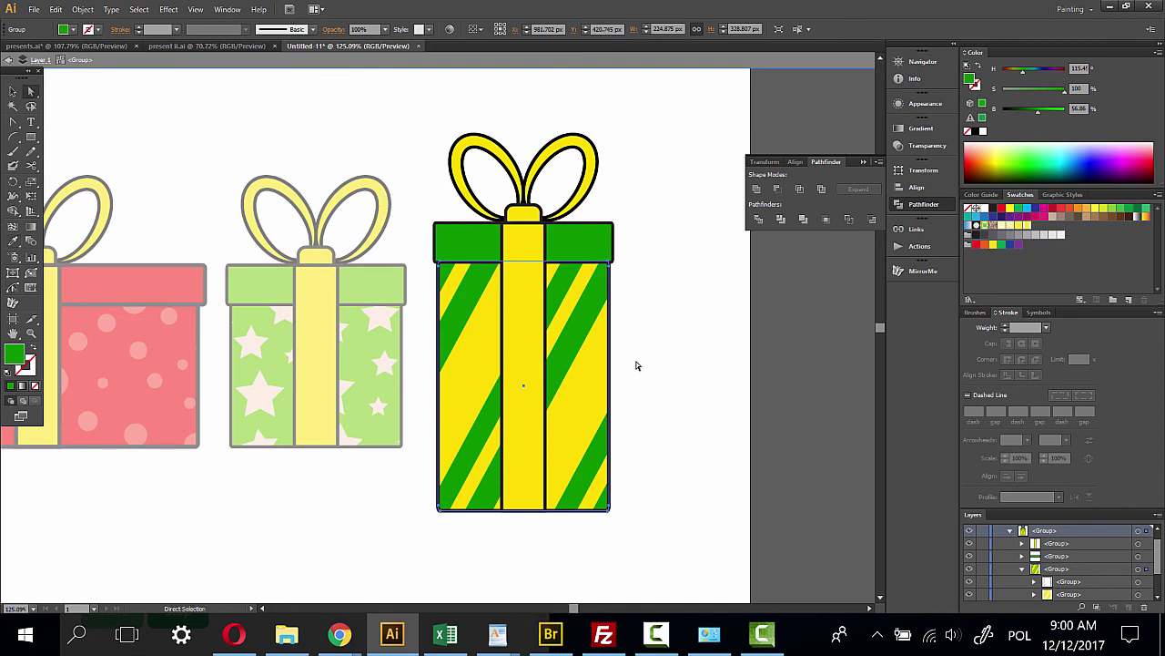
{"action": "left_click", "coordinate": [594, 365]}
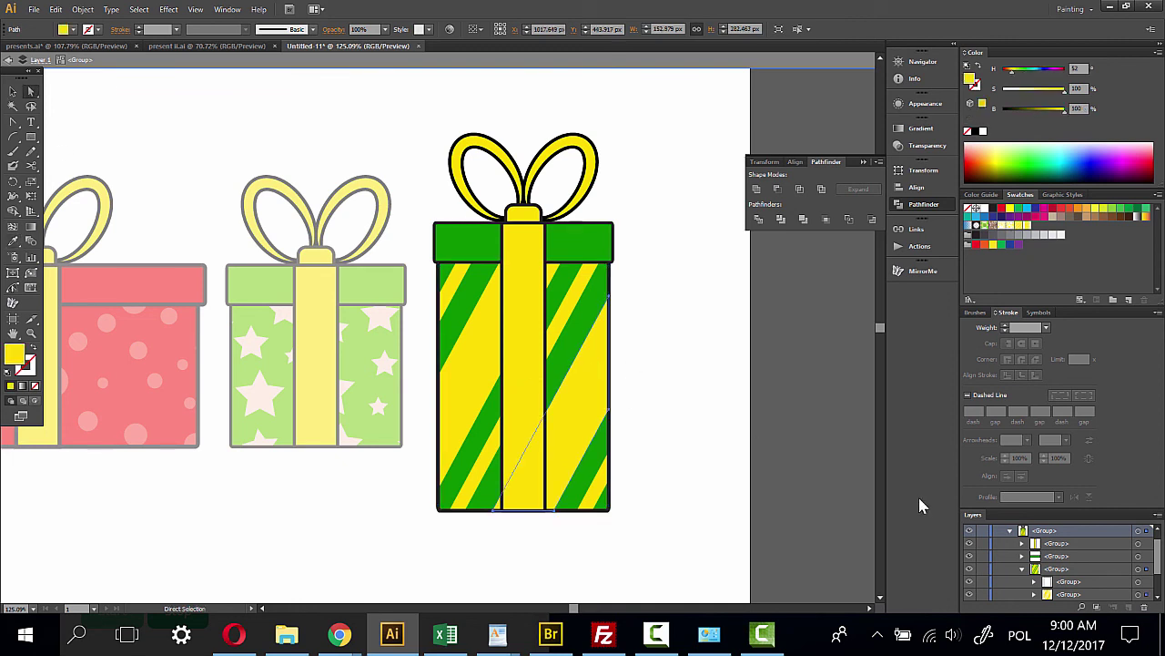
{"action": "scroll", "coordinate": [1089, 572], "scroll_direction": "down", "scroll_amount": 2}
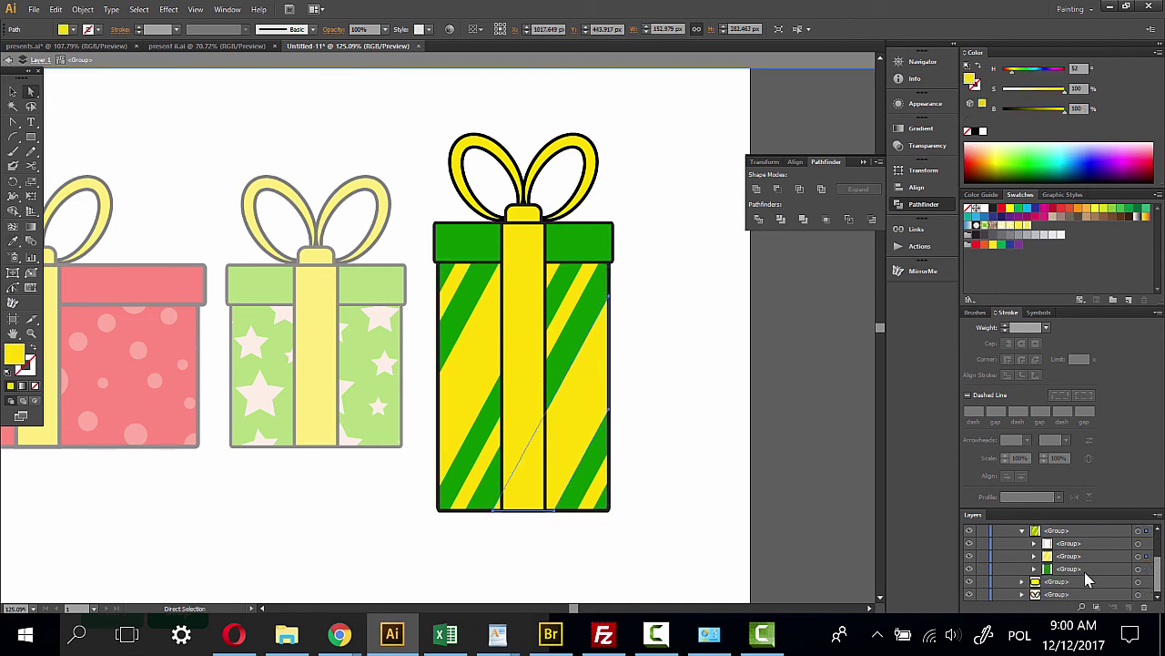
{"action": "left_click", "coordinate": [1138, 556]}
Eyedropper green onto the yellow stripes and lighten them to 70% saturation
{"action": "left_click", "coordinate": [12, 240]}
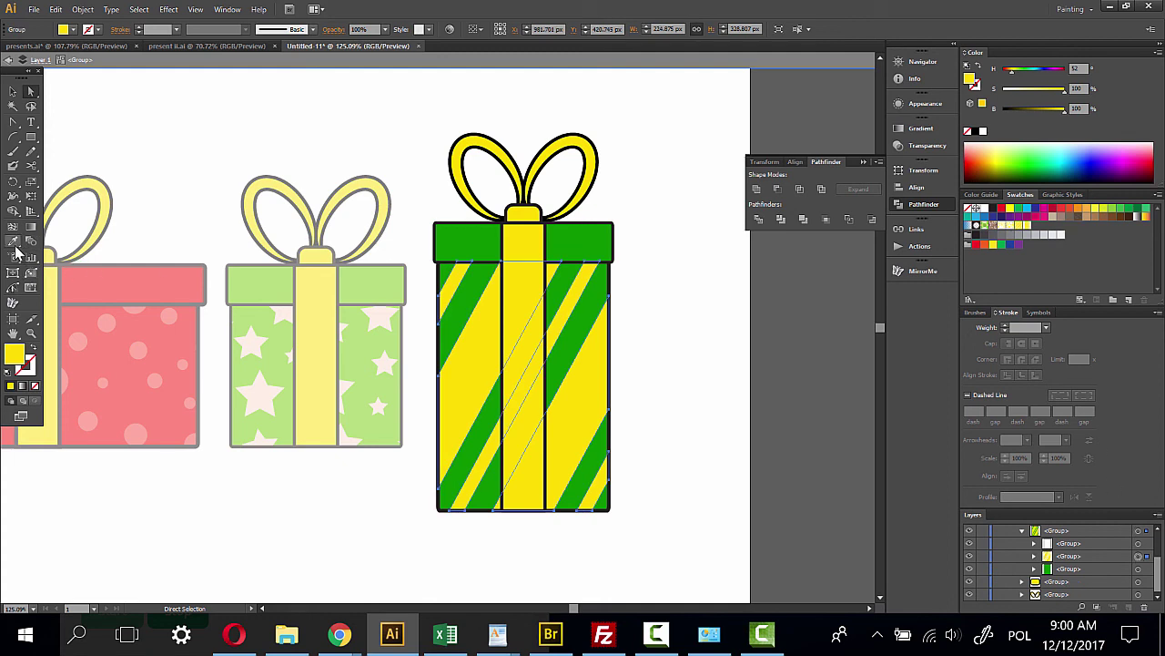
{"action": "left_click", "coordinate": [482, 247]}
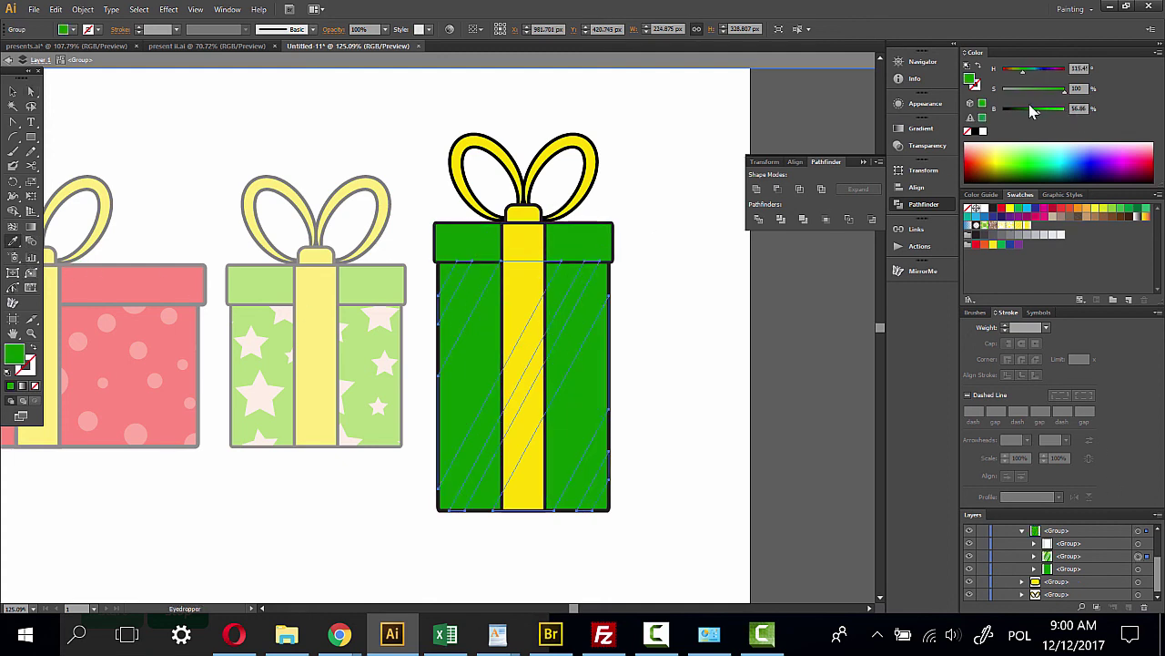
{"action": "left_click_drag", "start_coordinate": [1054, 94], "coordinate": [1047, 113]}
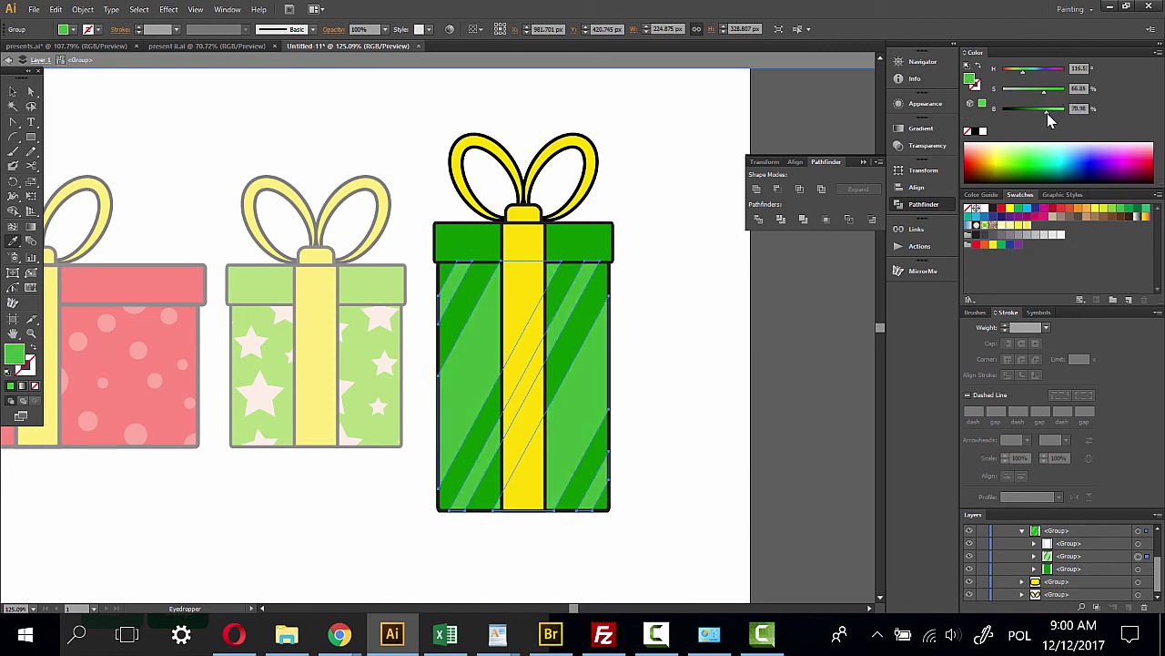
{"action": "left_click", "coordinate": [12, 91]}
{"action": "left_click", "coordinate": [709, 421]}
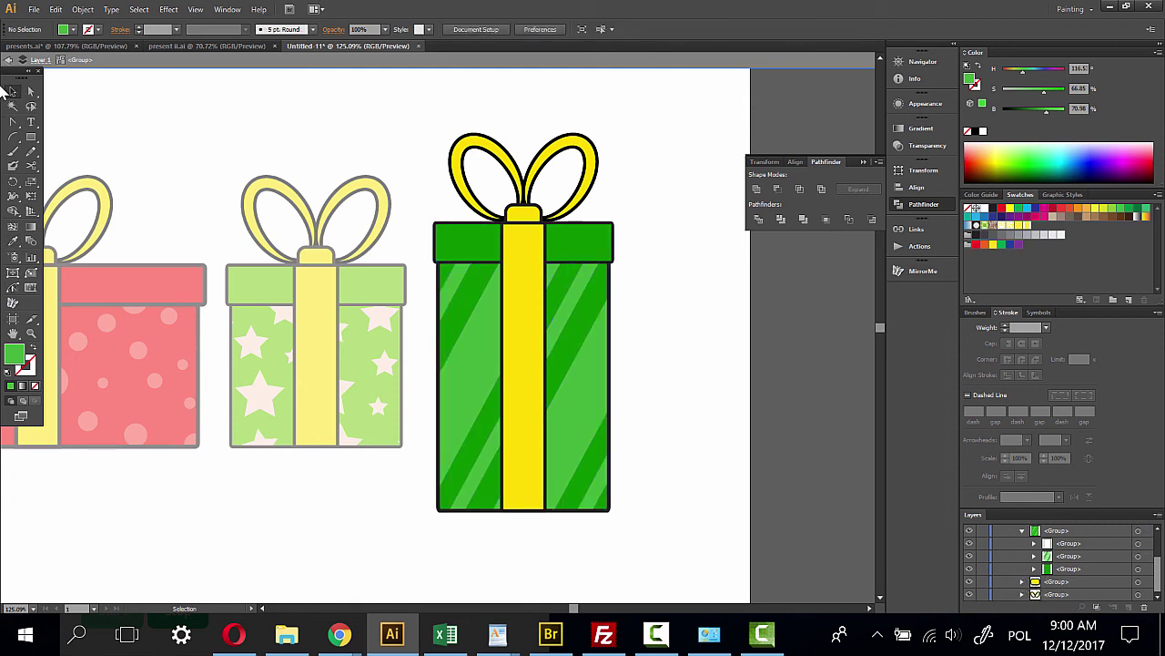
Magic Wand the yellow ribbon and bow, set them red, and exit isolation mode
{"action": "left_click", "coordinate": [12, 106]}
{"action": "left_click", "coordinate": [532, 289]}
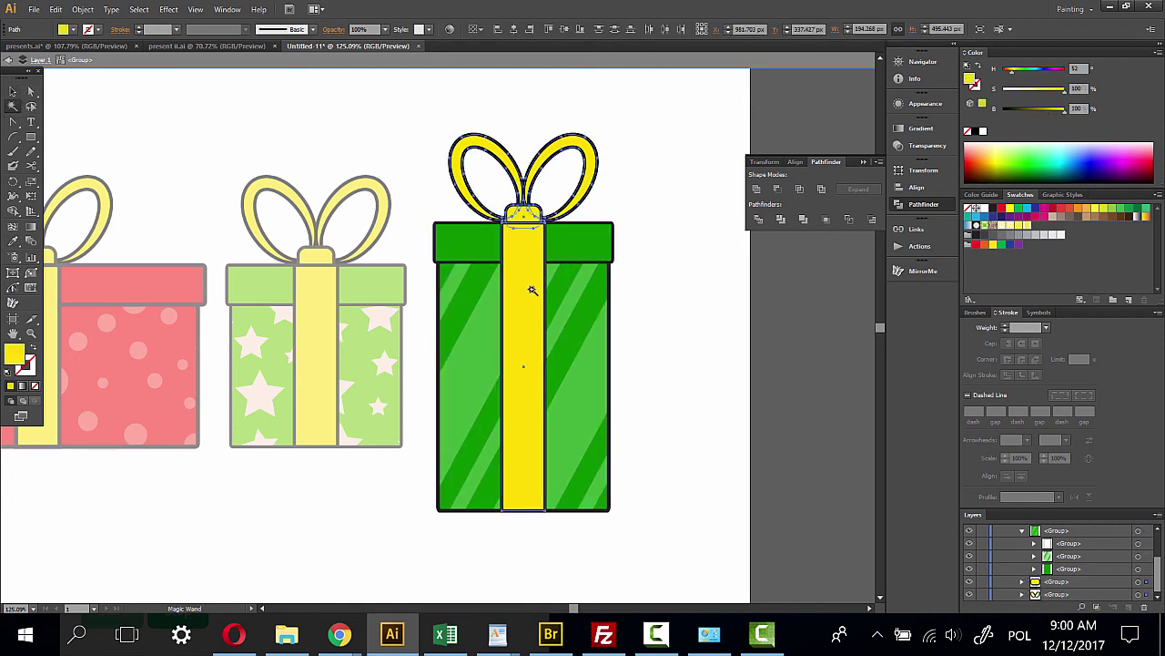
{"action": "left_click_drag", "start_coordinate": [1013, 71], "coordinate": [1002, 73]}
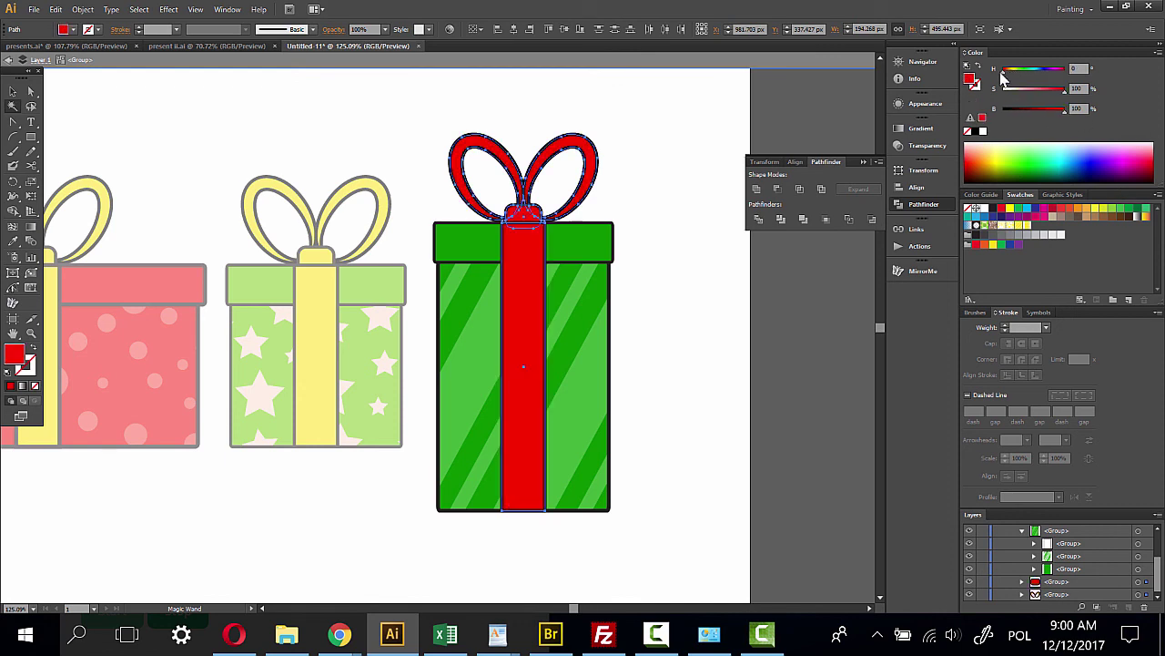
{"action": "left_click", "coordinate": [13, 91]}
{"action": "left_click", "coordinate": [717, 329]}
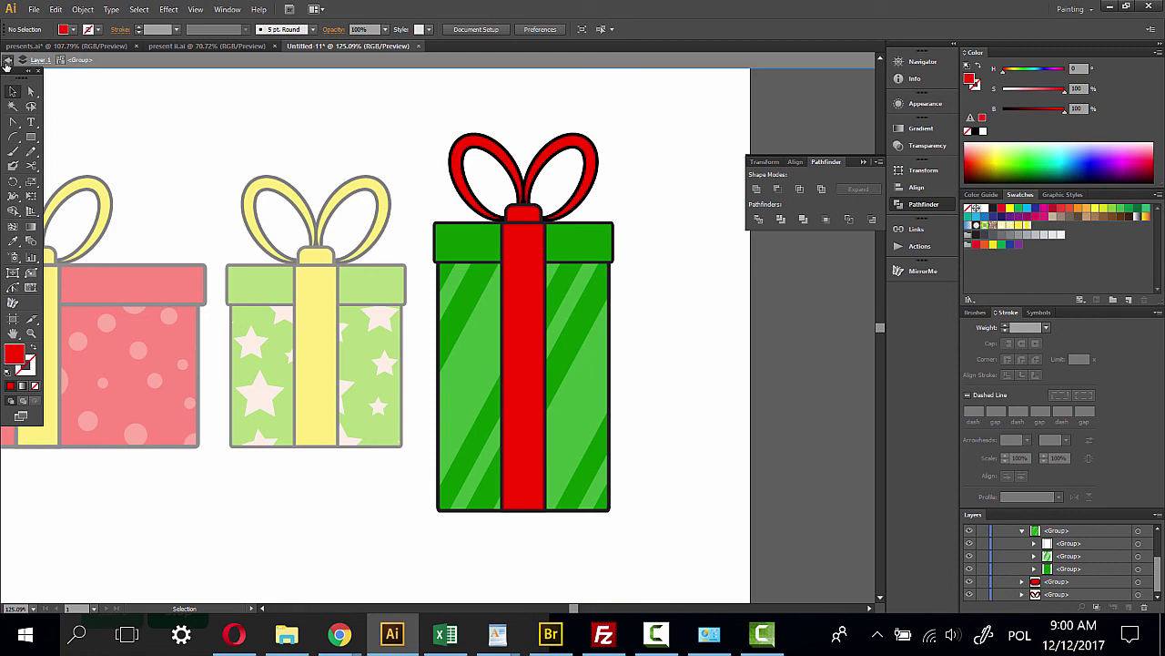
{"action": "left_click", "coordinate": [8, 59]}
Close the Pathfinder panel and pan so all three gifts are centered
{"action": "scroll", "coordinate": [554, 338], "scroll_direction": "left", "scroll_amount": 5}
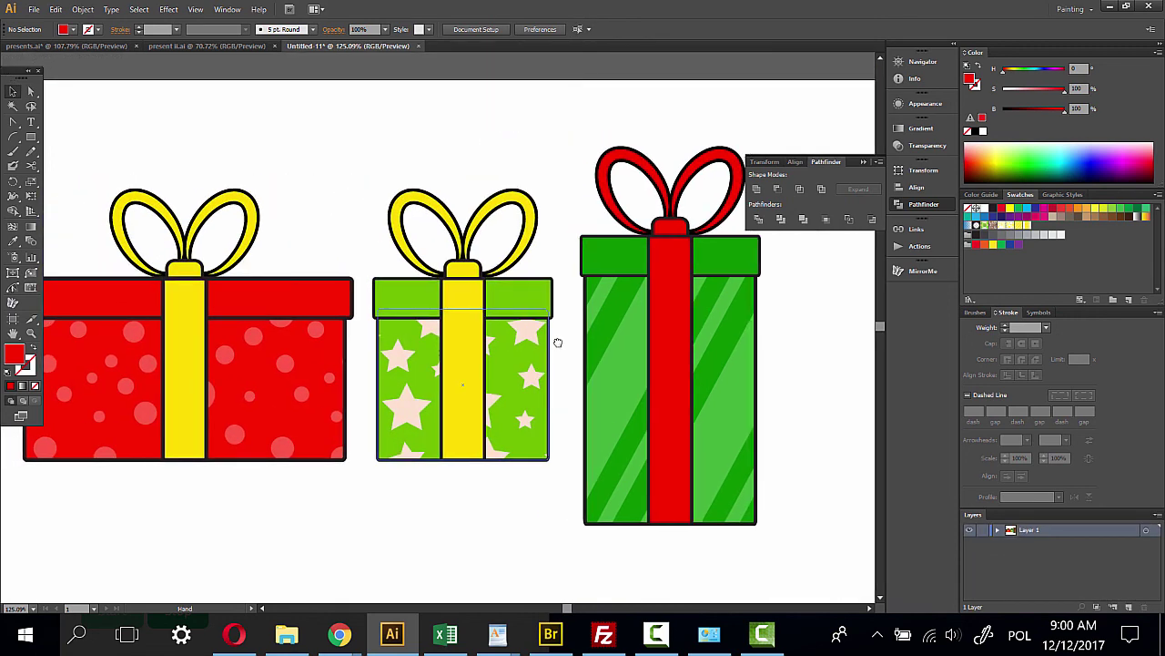
{"action": "left_click", "coordinate": [864, 163]}
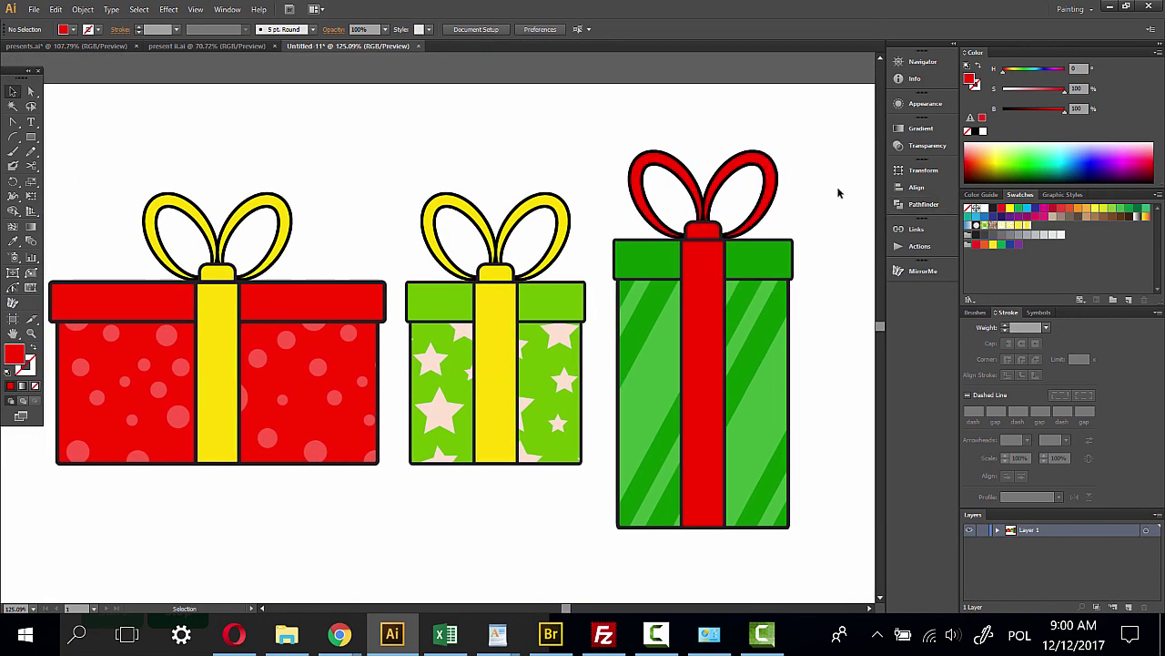
{"action": "mouse_move", "coordinate": [821, 297]}
{"action": "left_mouse_down"}
{"action": "mouse_move", "coordinate": [837, 261]}
{"action": "mouse_move", "coordinate": [838, 271]}
{"action": "left_mouse_up"}
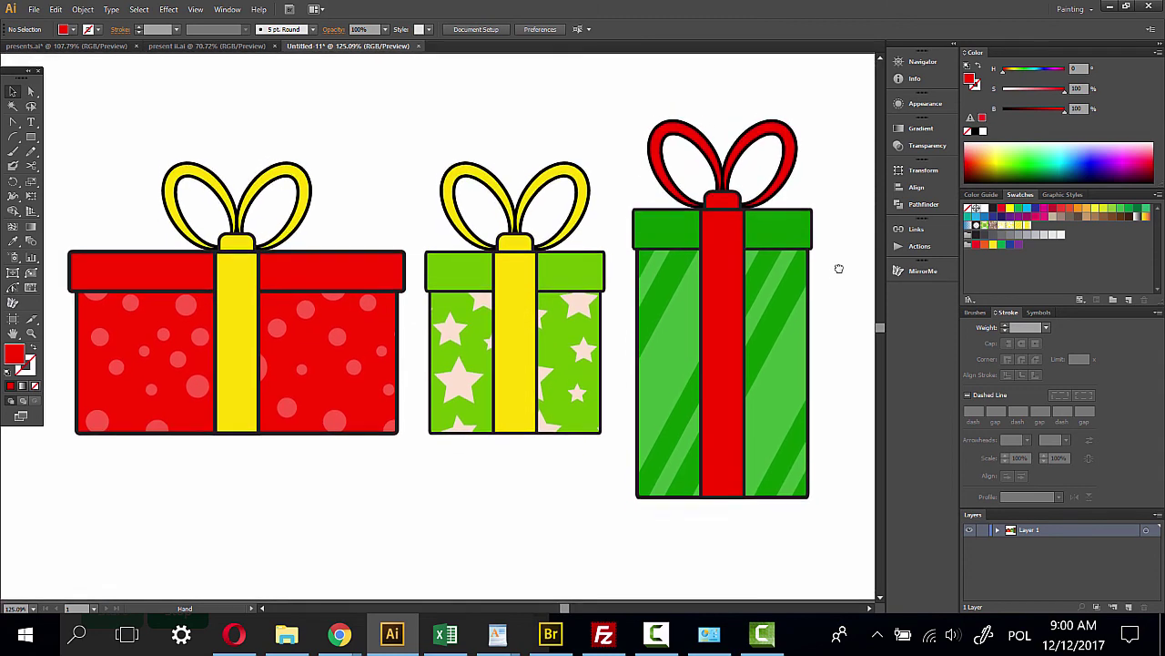